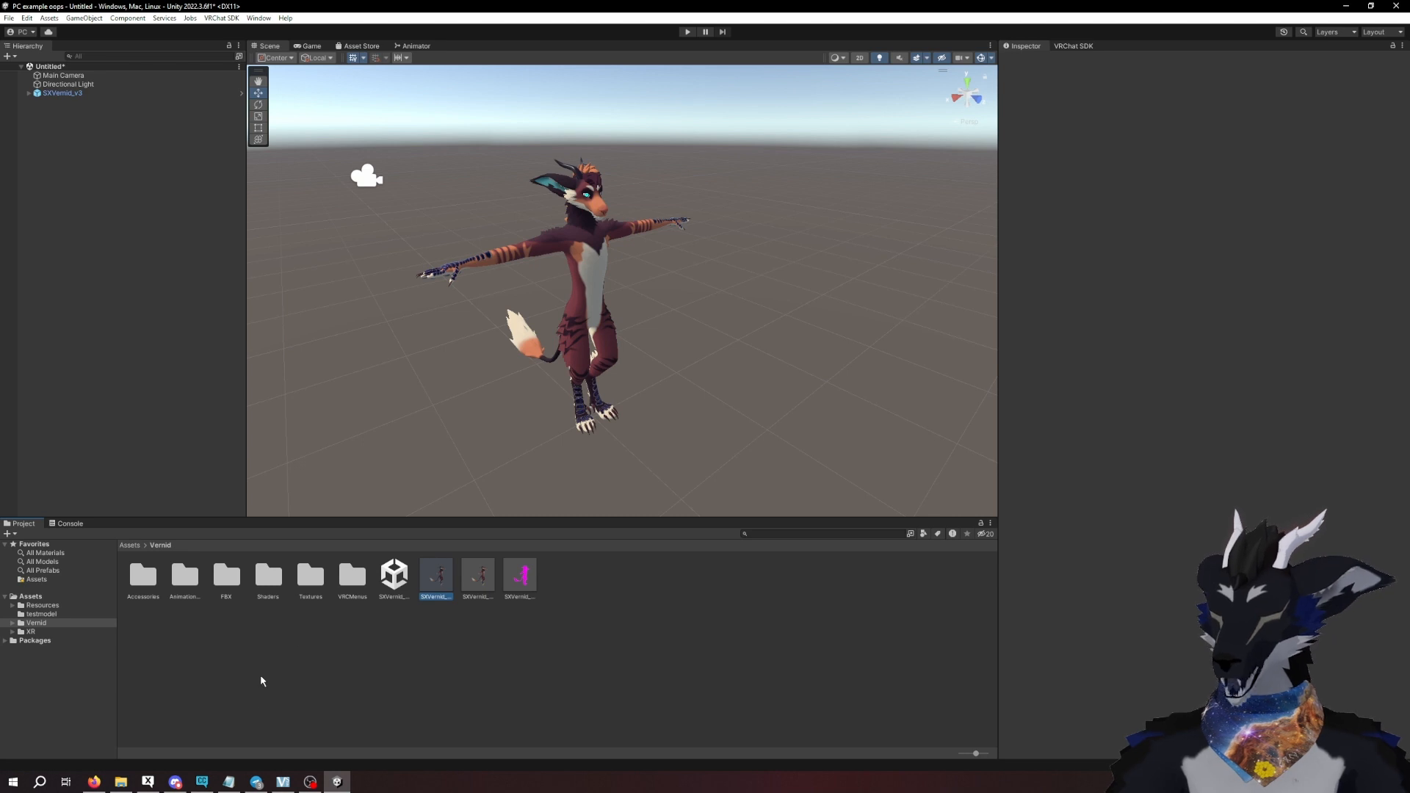
- Switch to Creator Companion and add AudioLink, VRCFury, Av3Emulator and Avatars 3.0 Manager to the PC example oops project
click(202, 782)
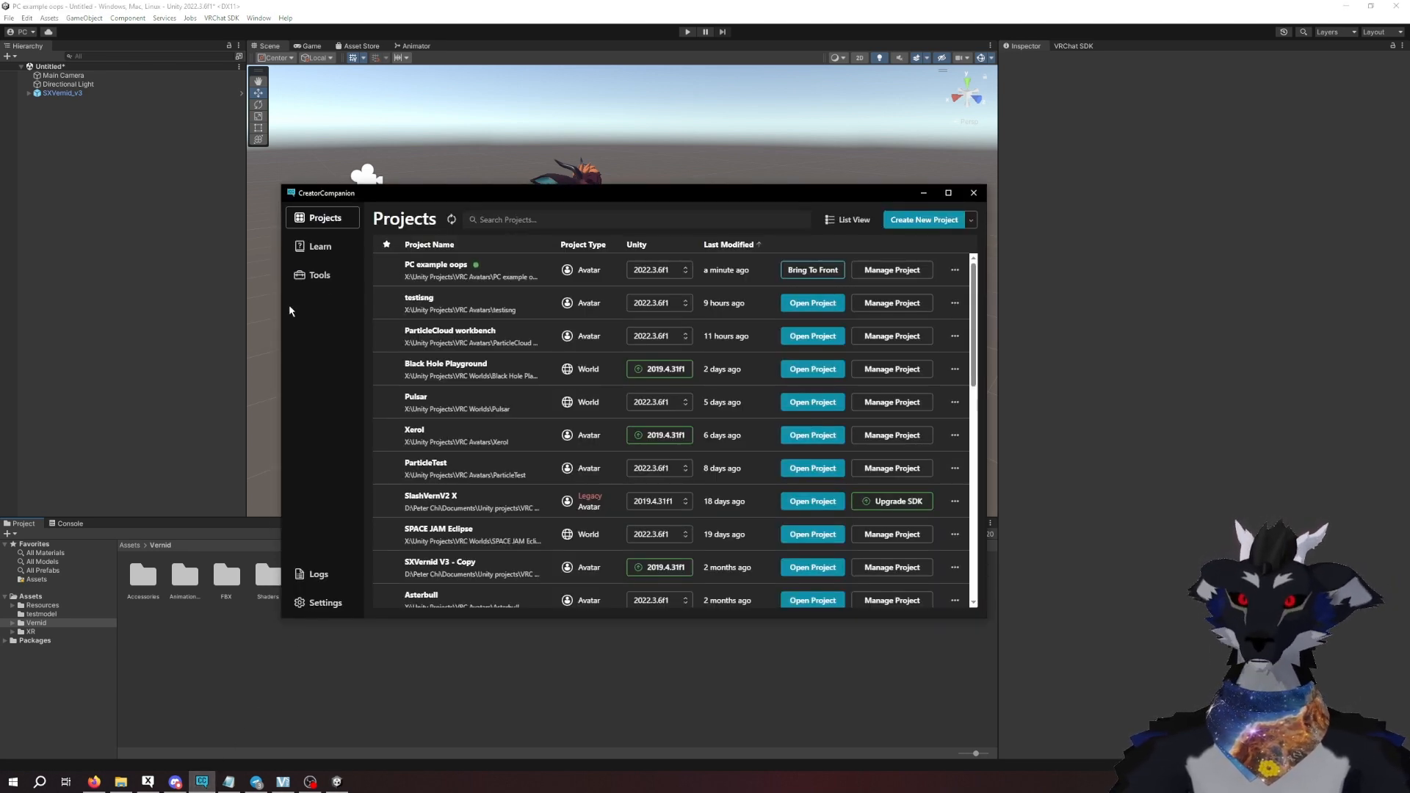
click(908, 274)
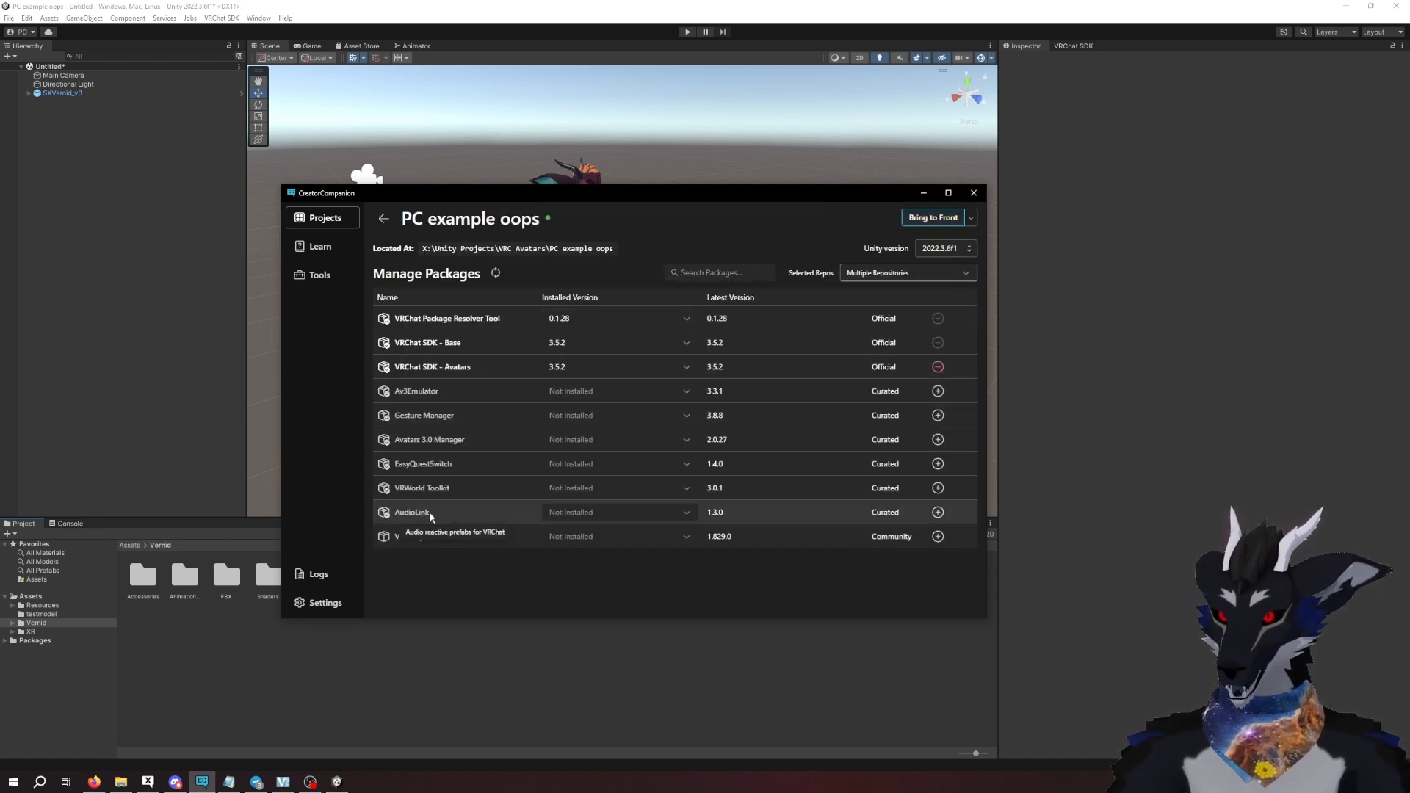
click(938, 513)
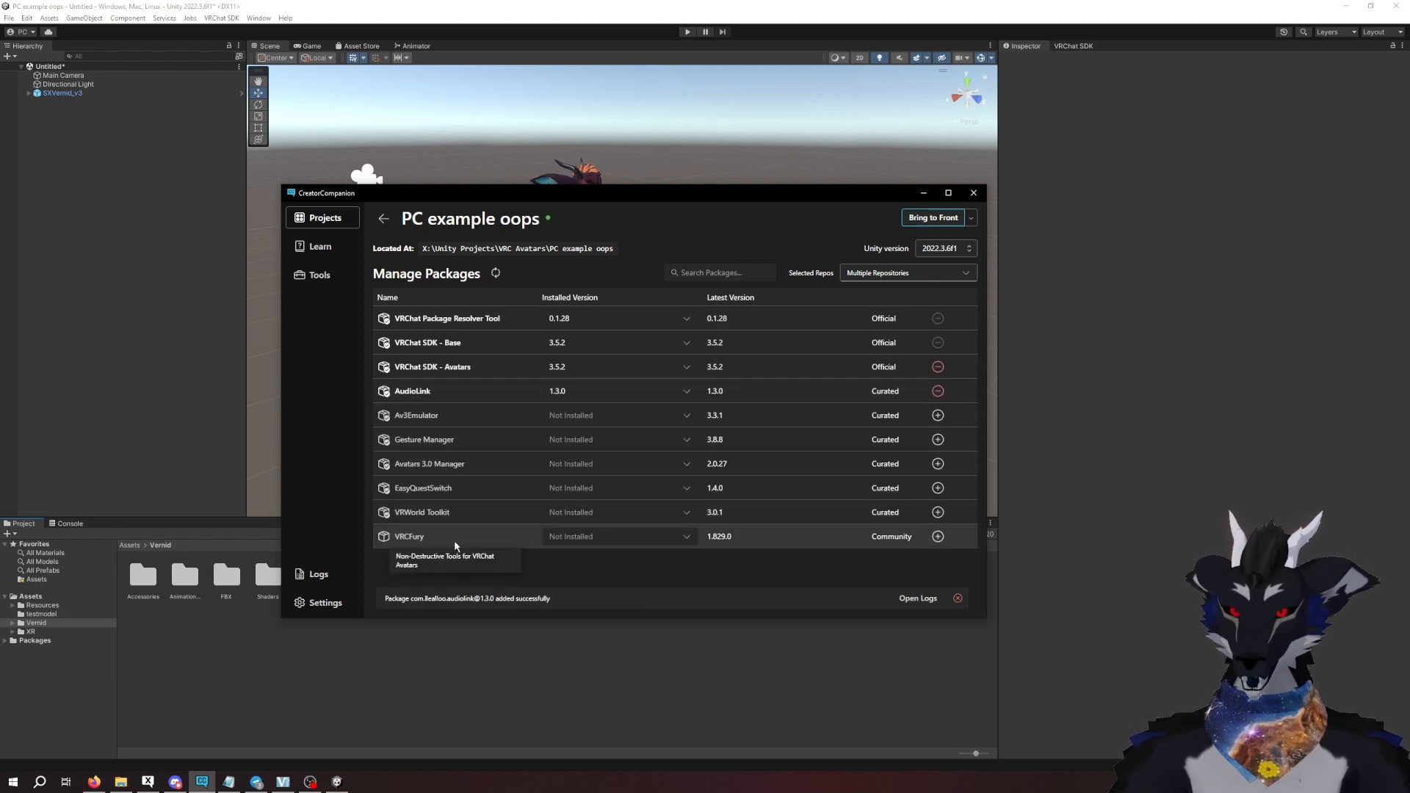
click(938, 537)
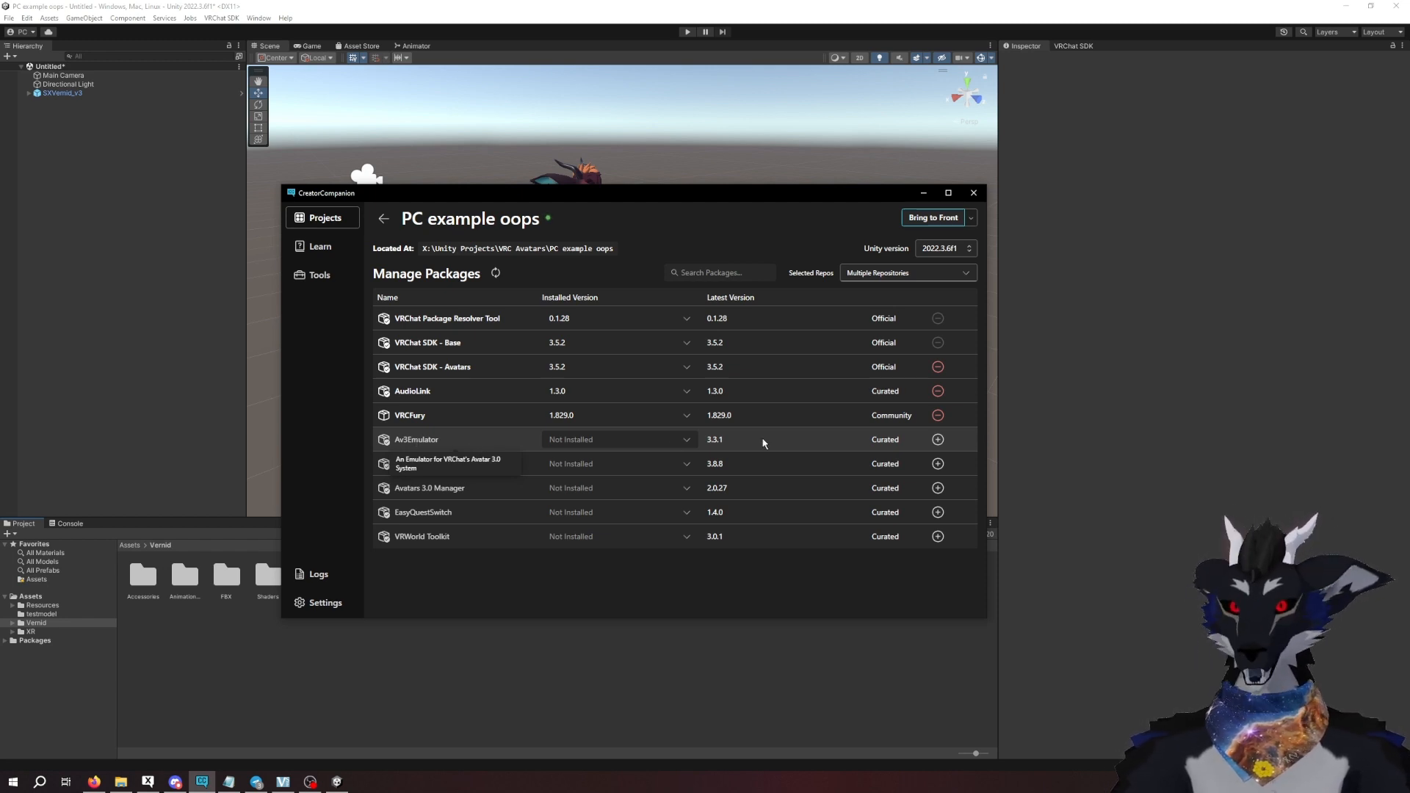
click(938, 440)
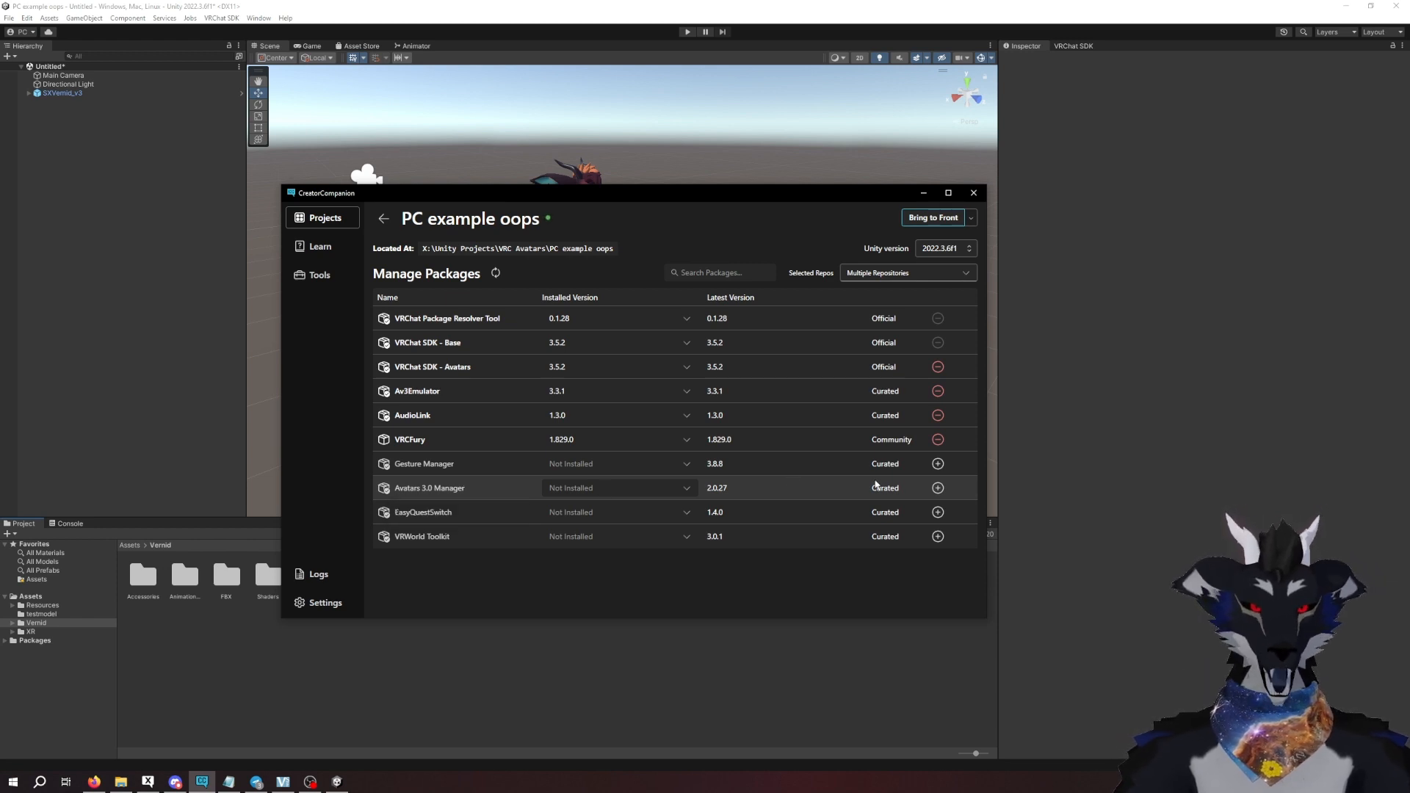
click(937, 489)
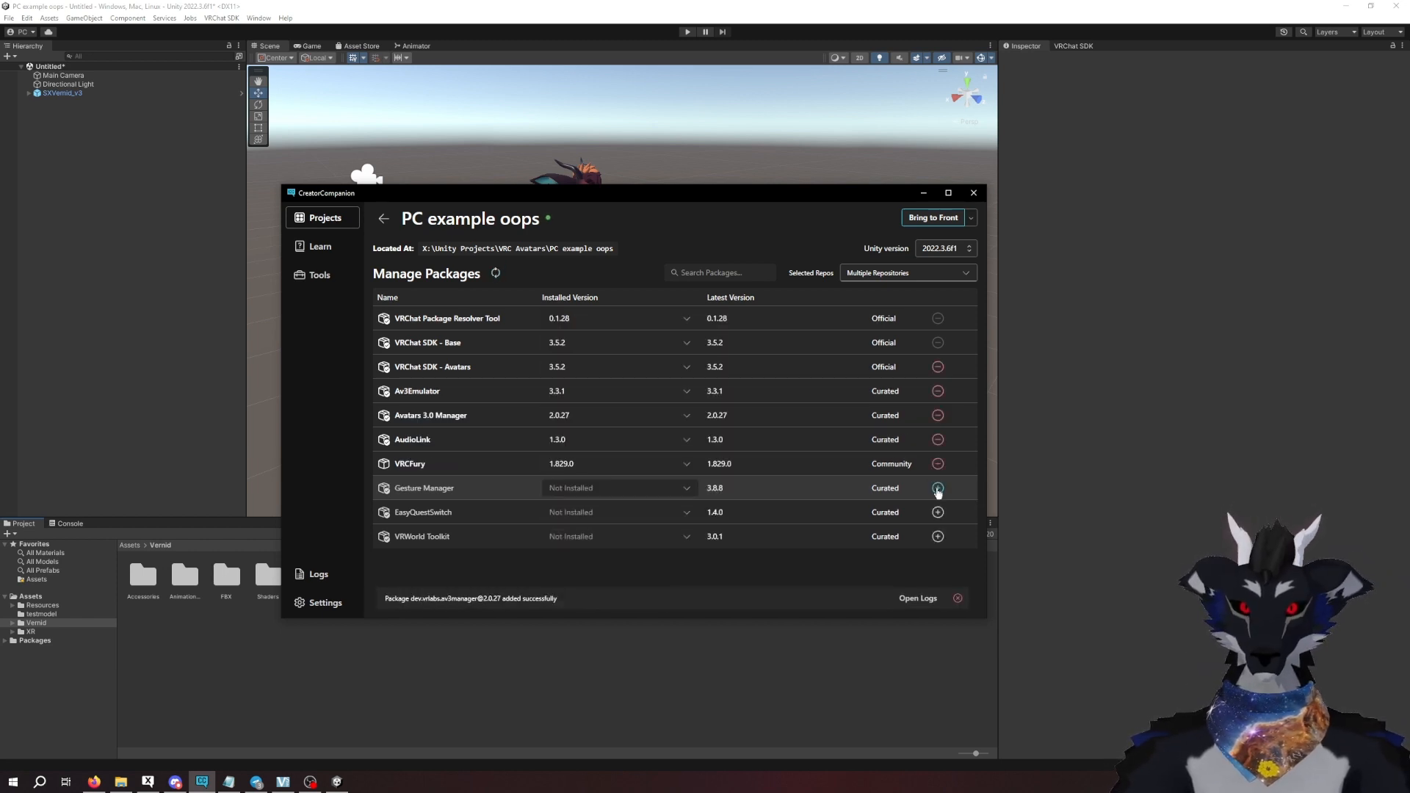
- Return to the Unity project and decline the upgrade of AudioLink compatible shaders
click(1141, 306)
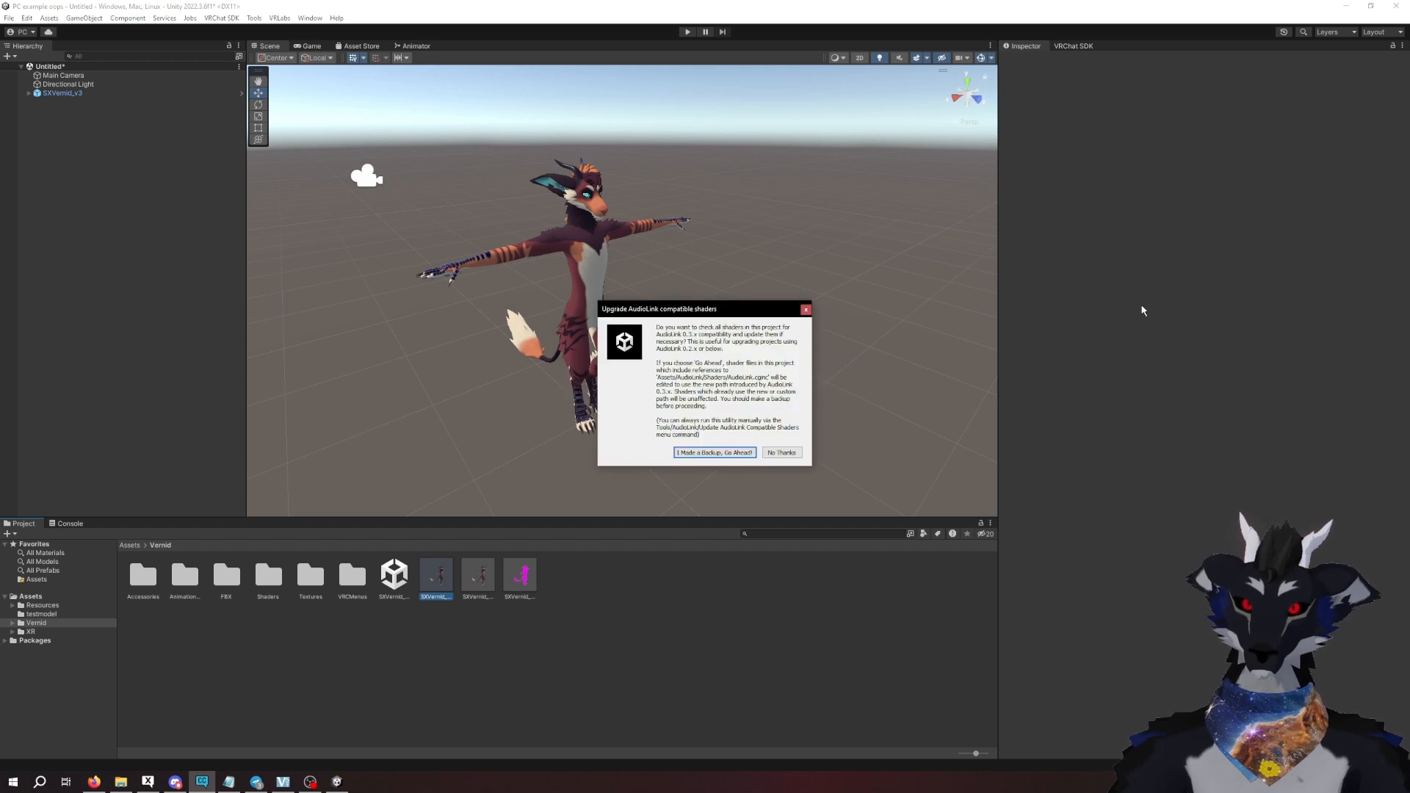
drag(733, 316, 758, 280)
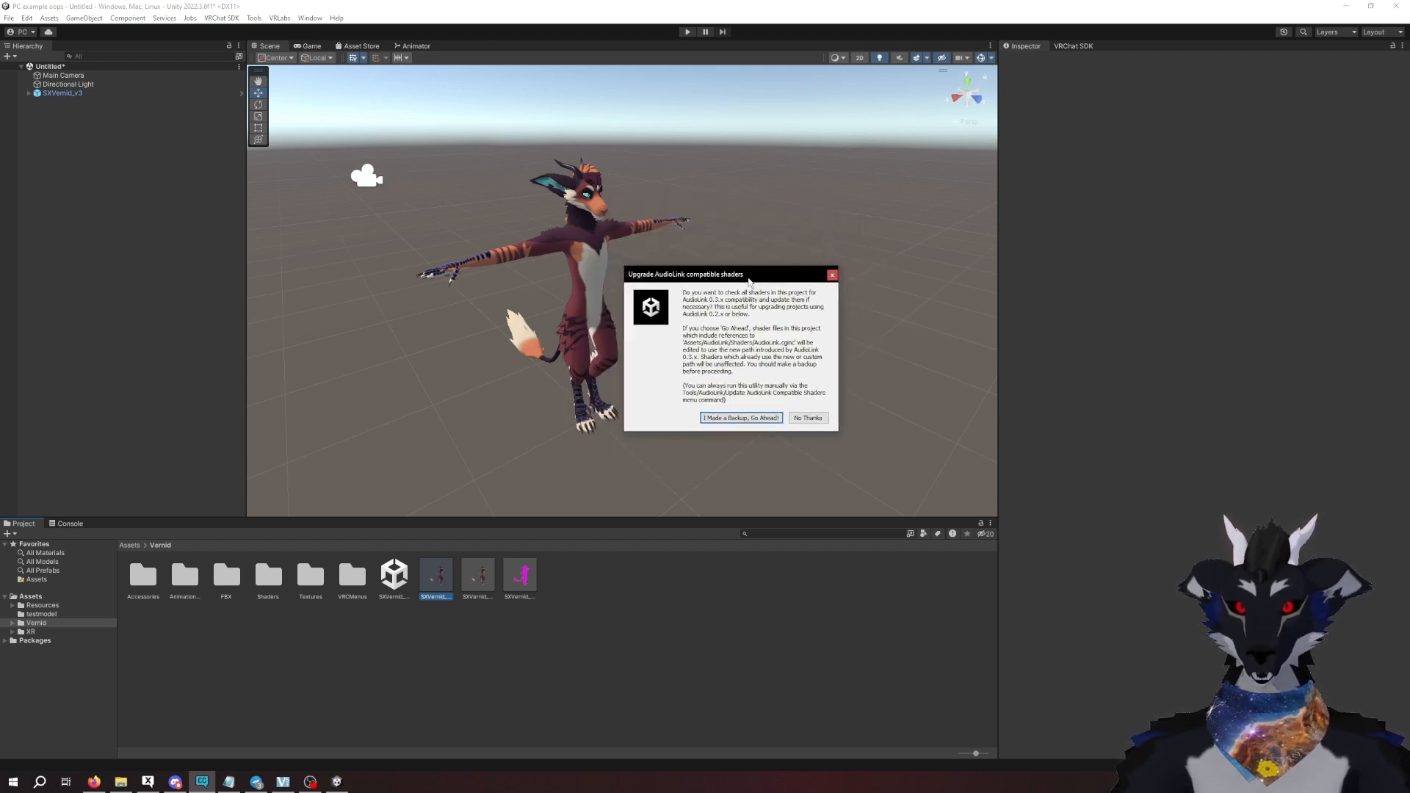
click(819, 421)
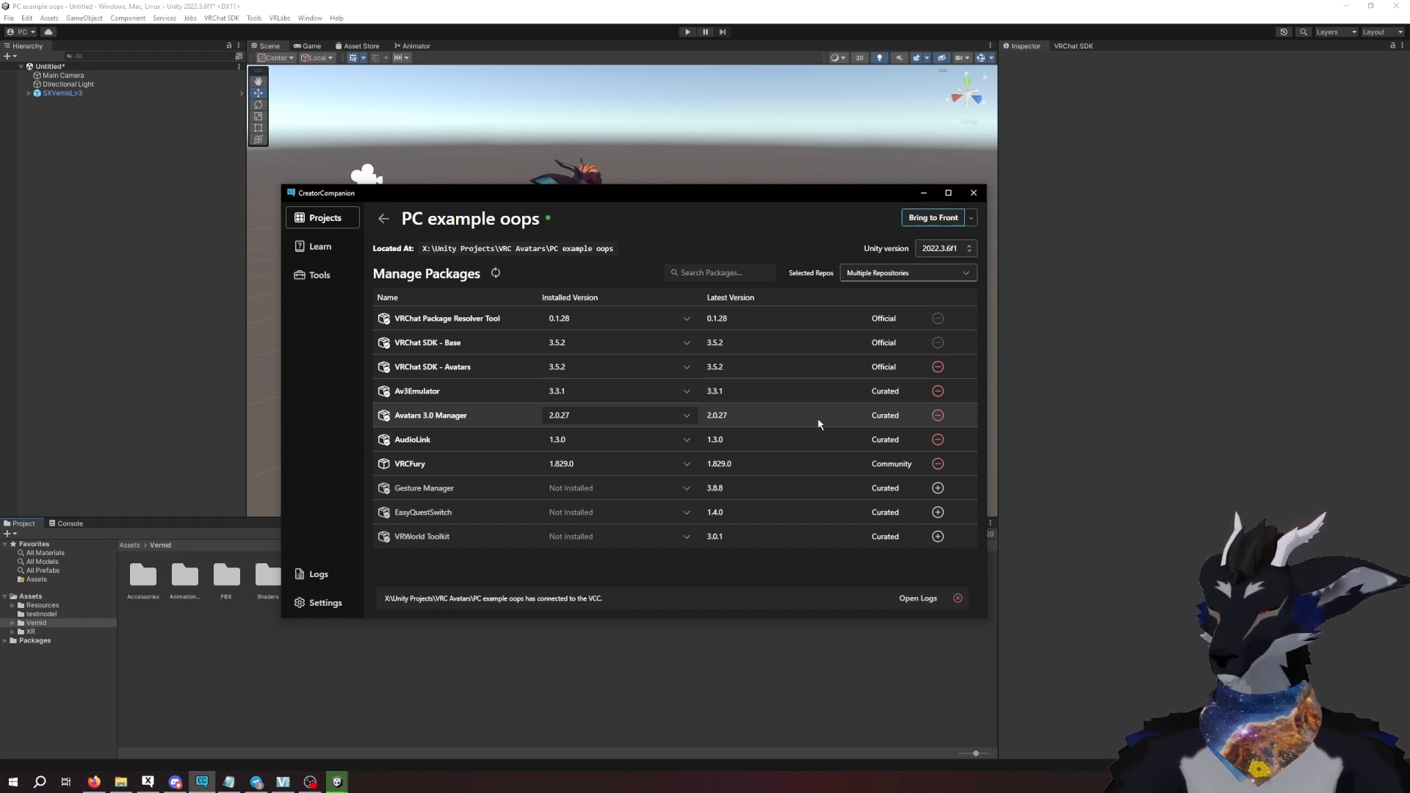
click(1088, 316)
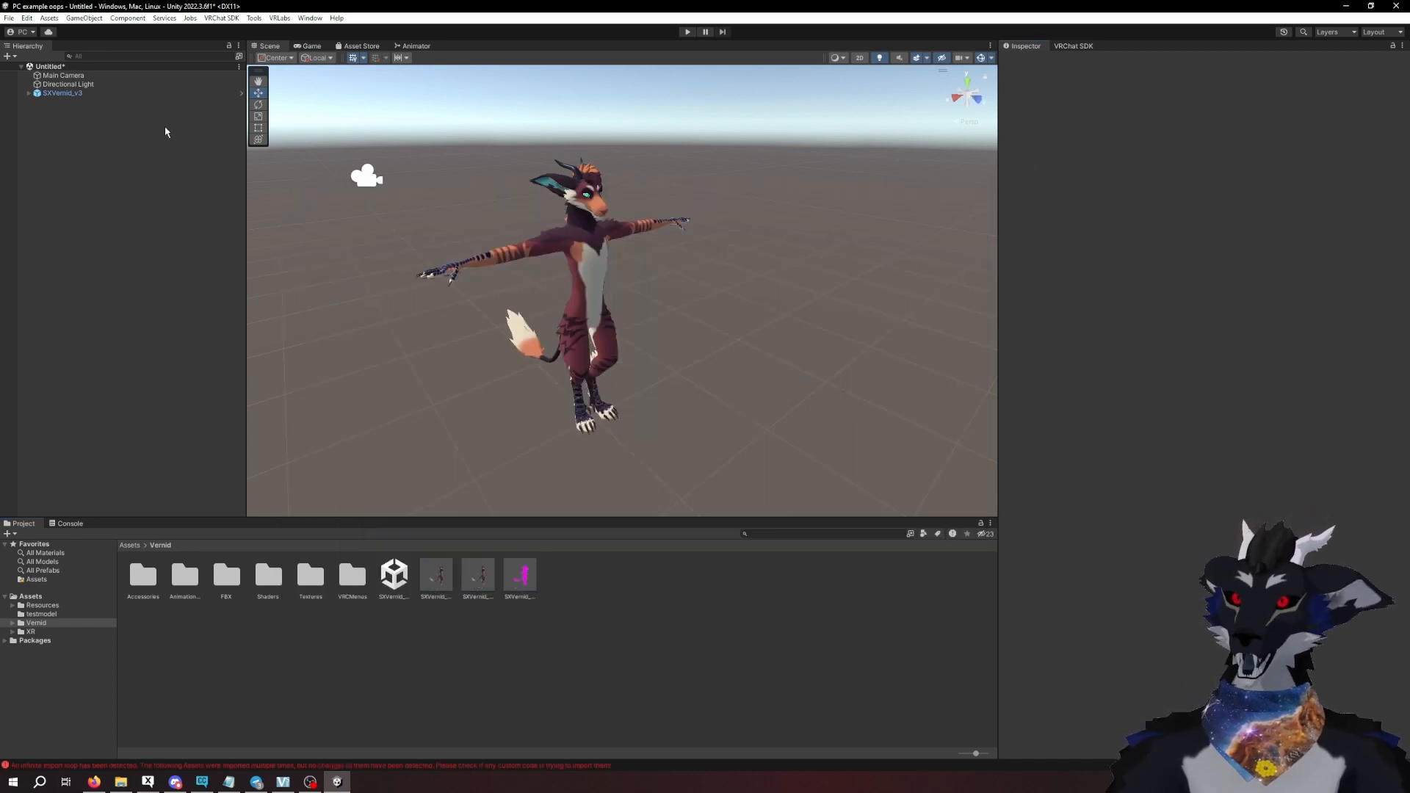
- Import the custom package GPUParticleCloud.unitypackage from the ParticleCloud folder into the project
click(49, 18)
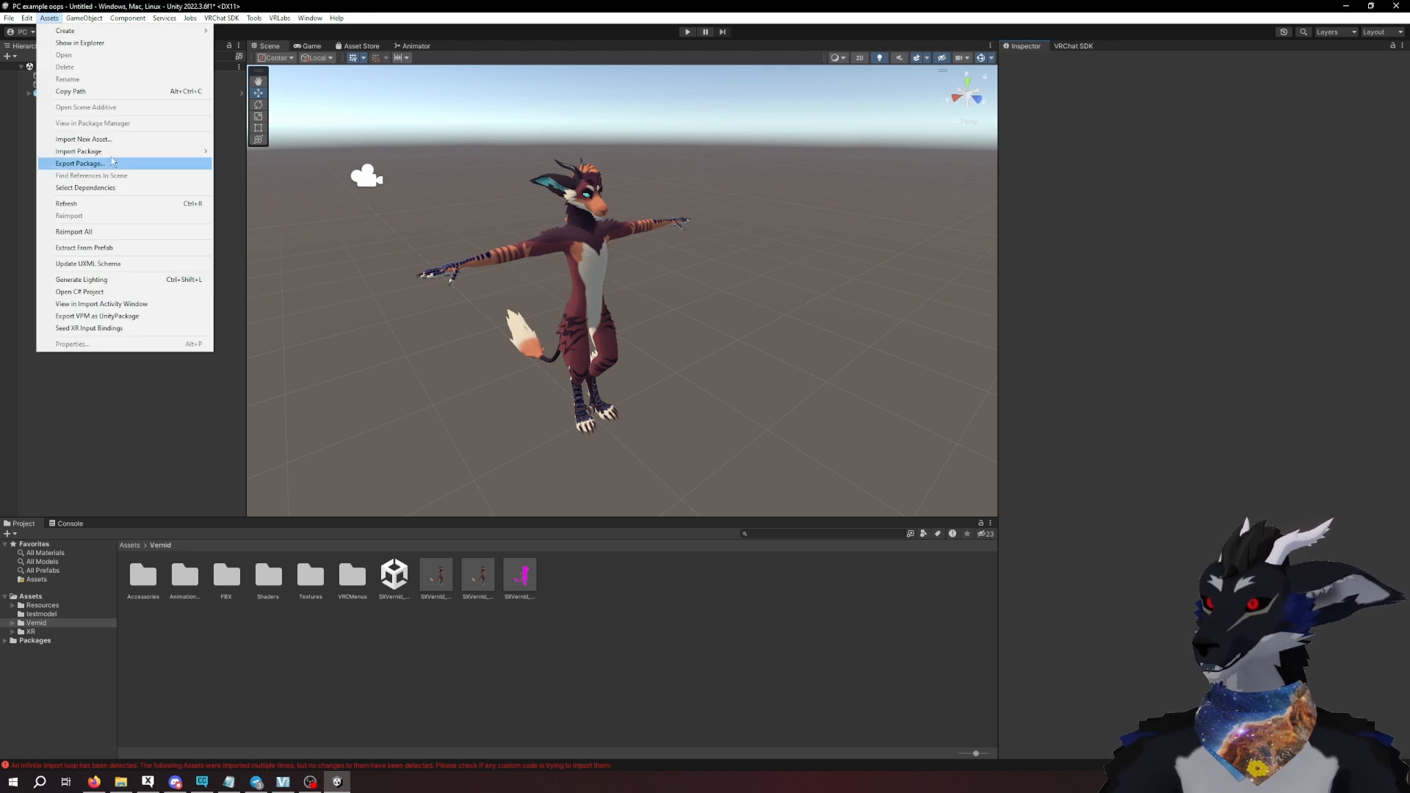
mouse_move(116, 153)
click(254, 151)
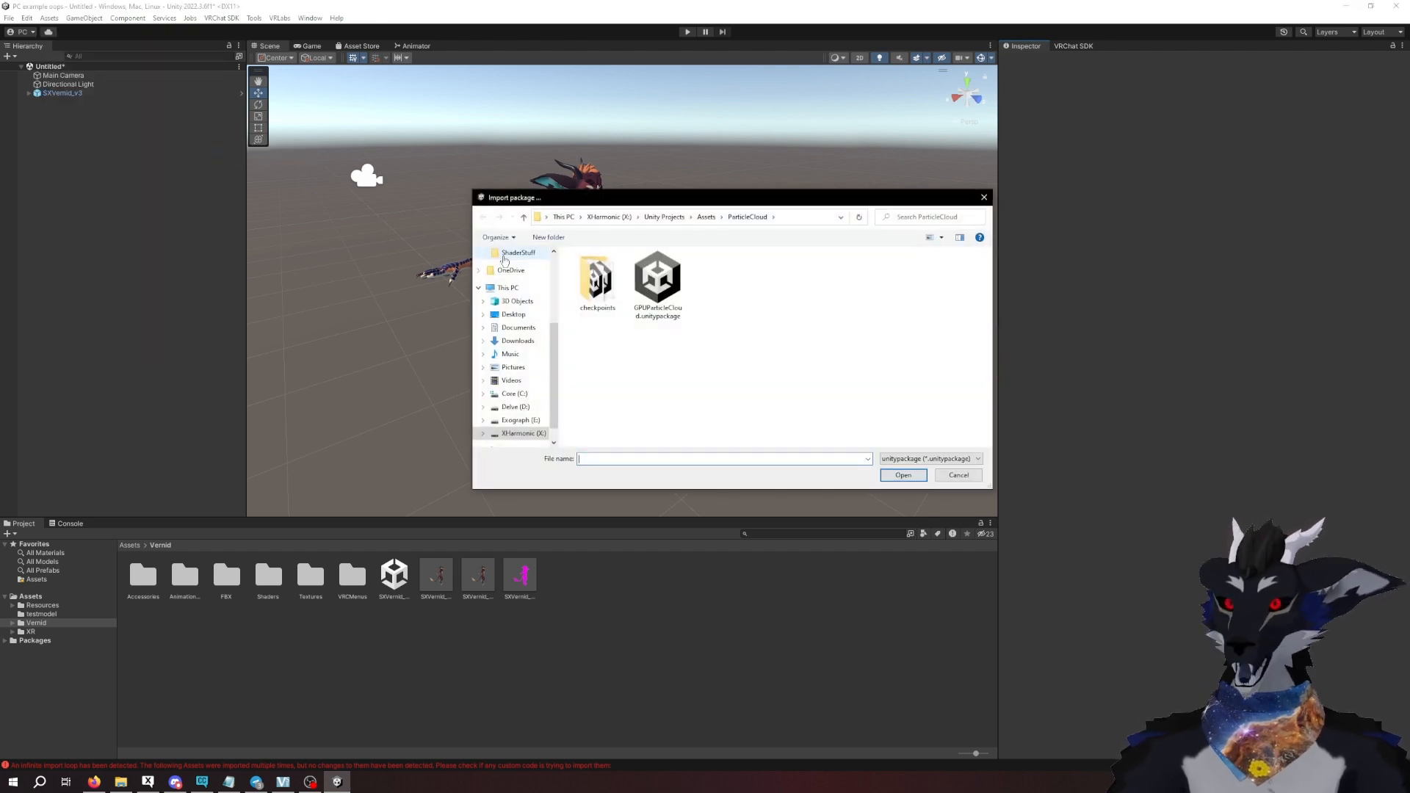
click(679, 301)
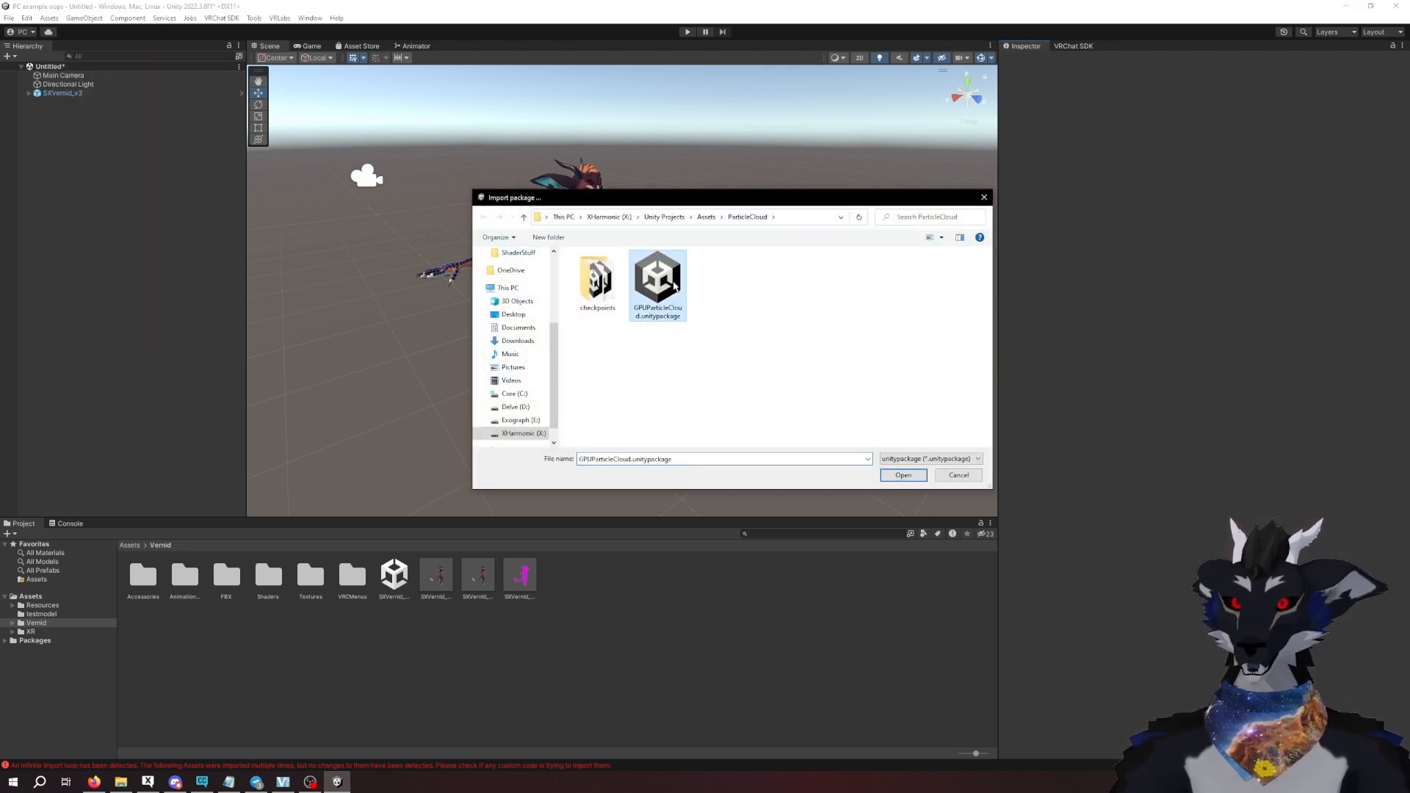
drag(719, 209, 847, 190)
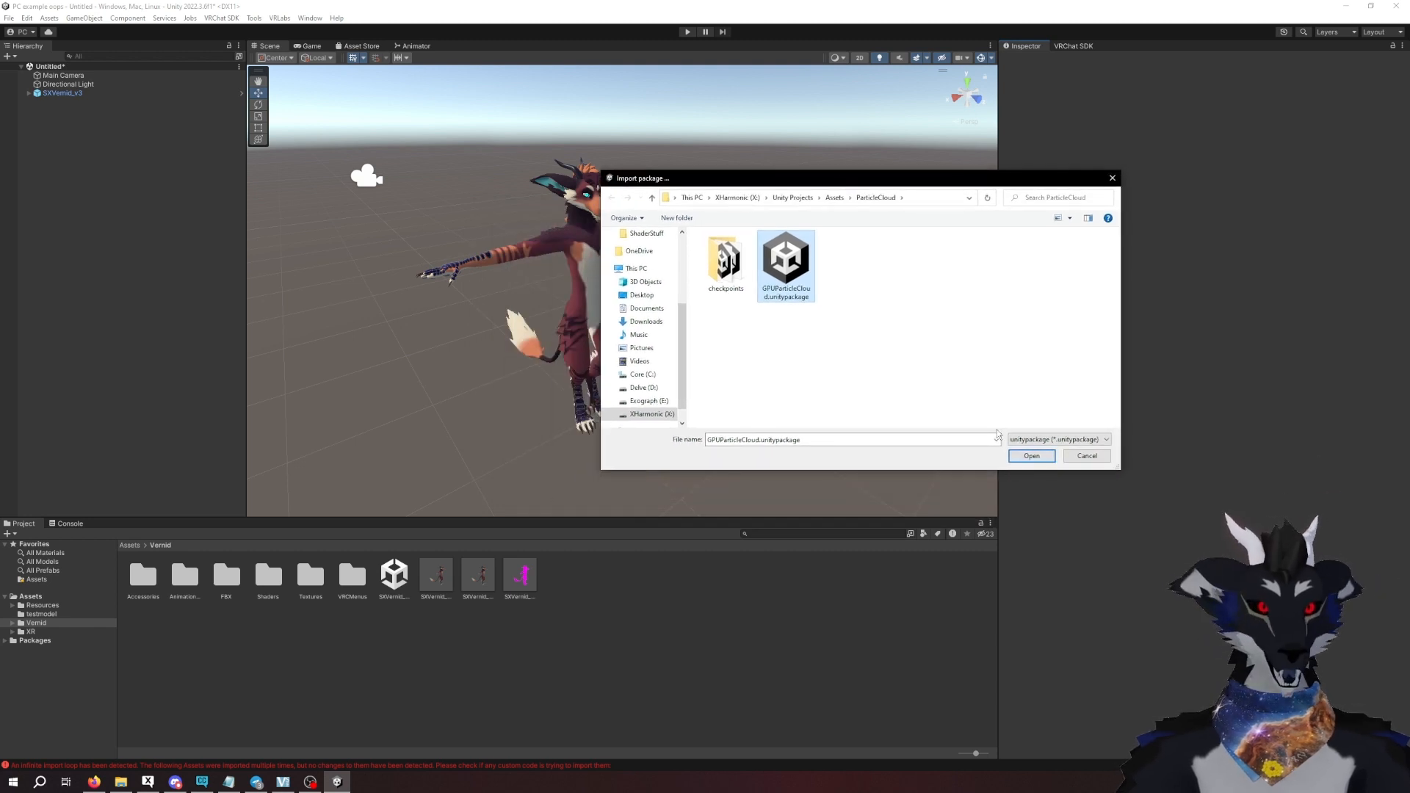
click(1021, 458)
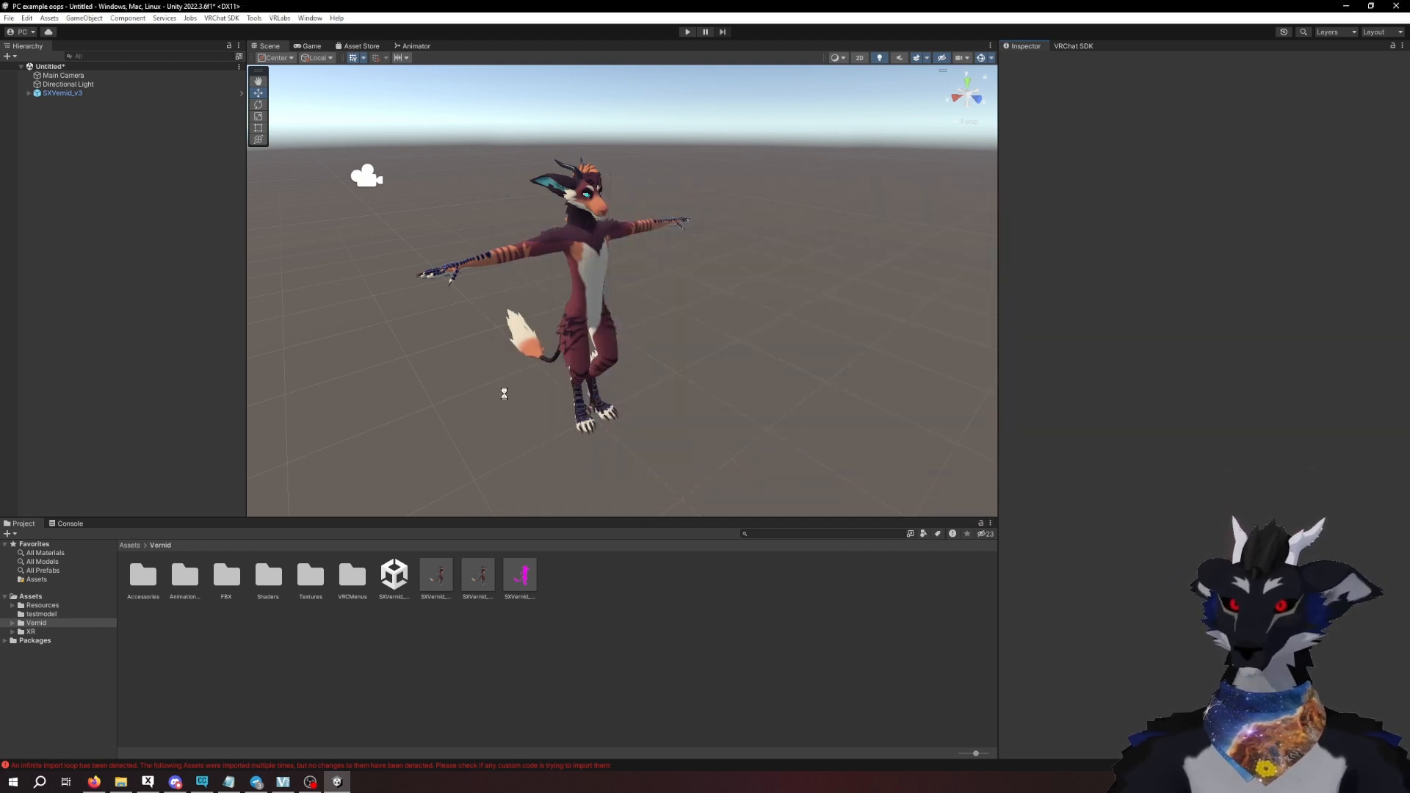
click(557, 481)
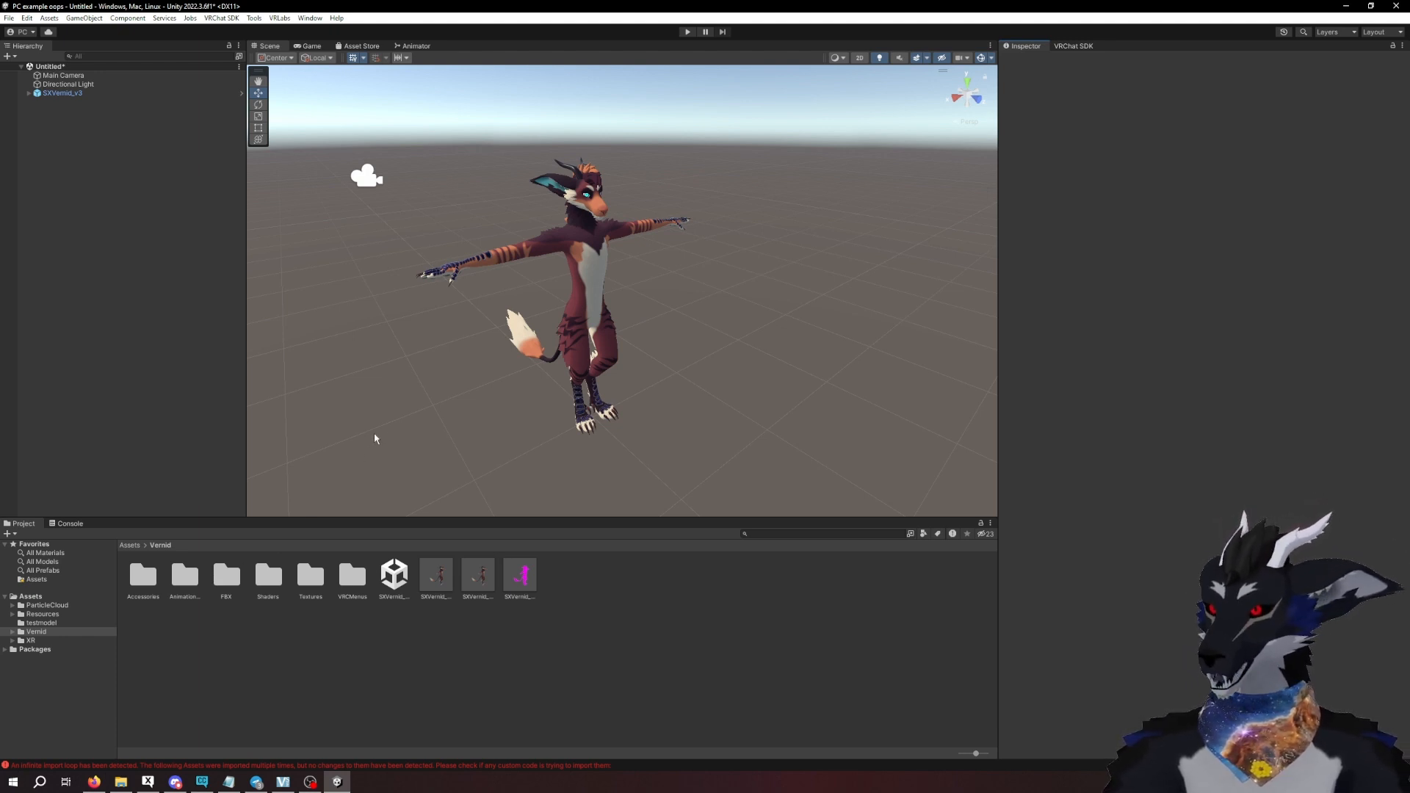
- Open the VRCFury folder inside the ParticleCloud assets and select the PCvrcf_full_120 prefab
click(20, 607)
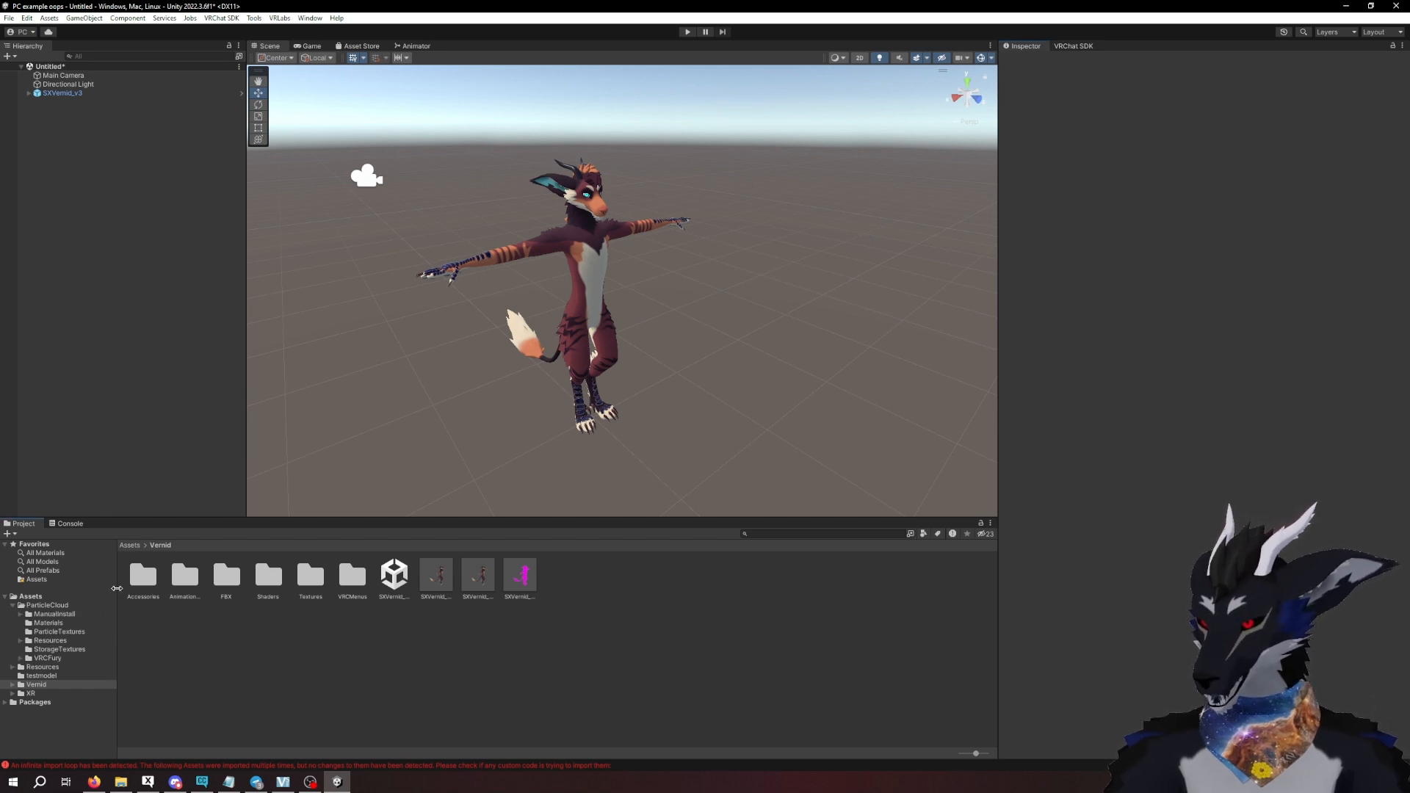
click(46, 658)
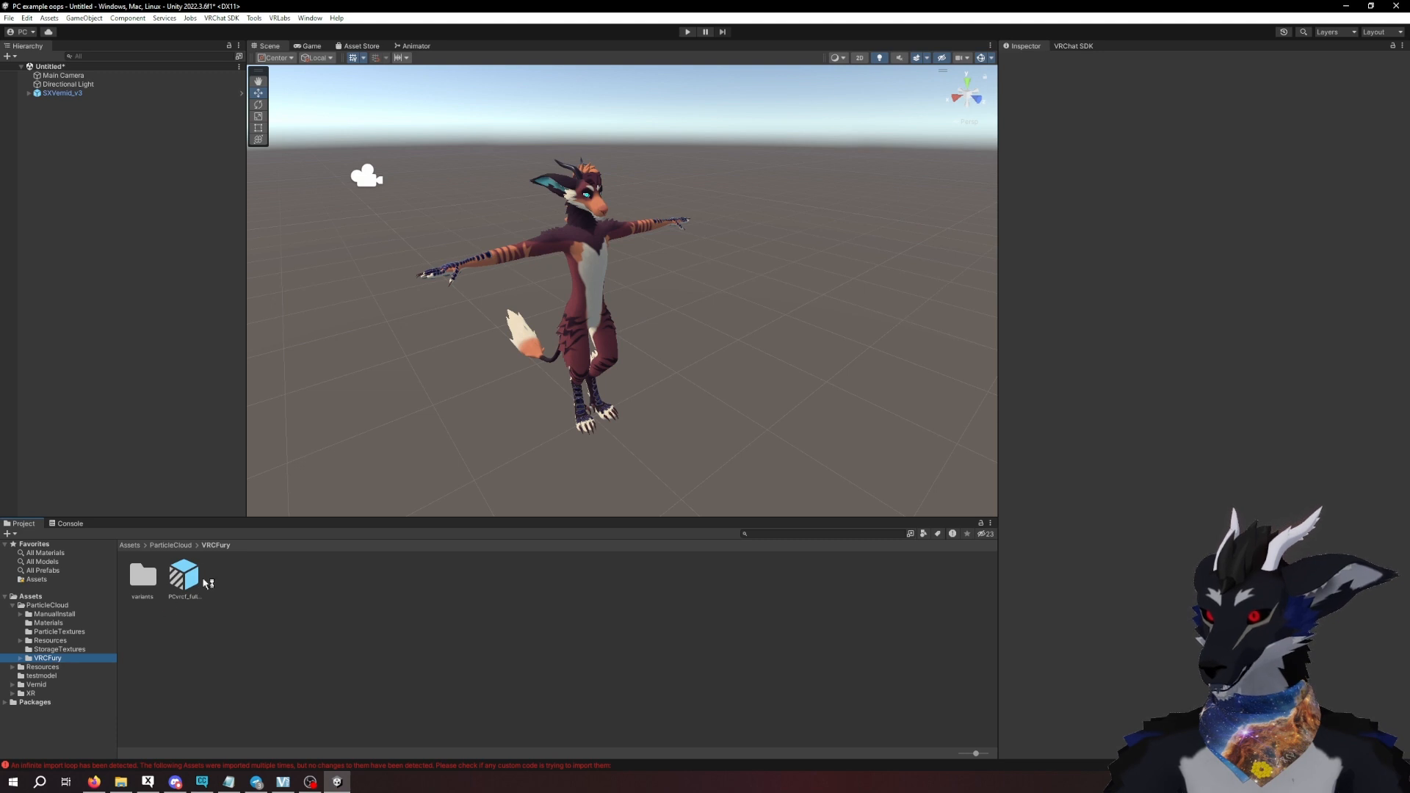
click(186, 584)
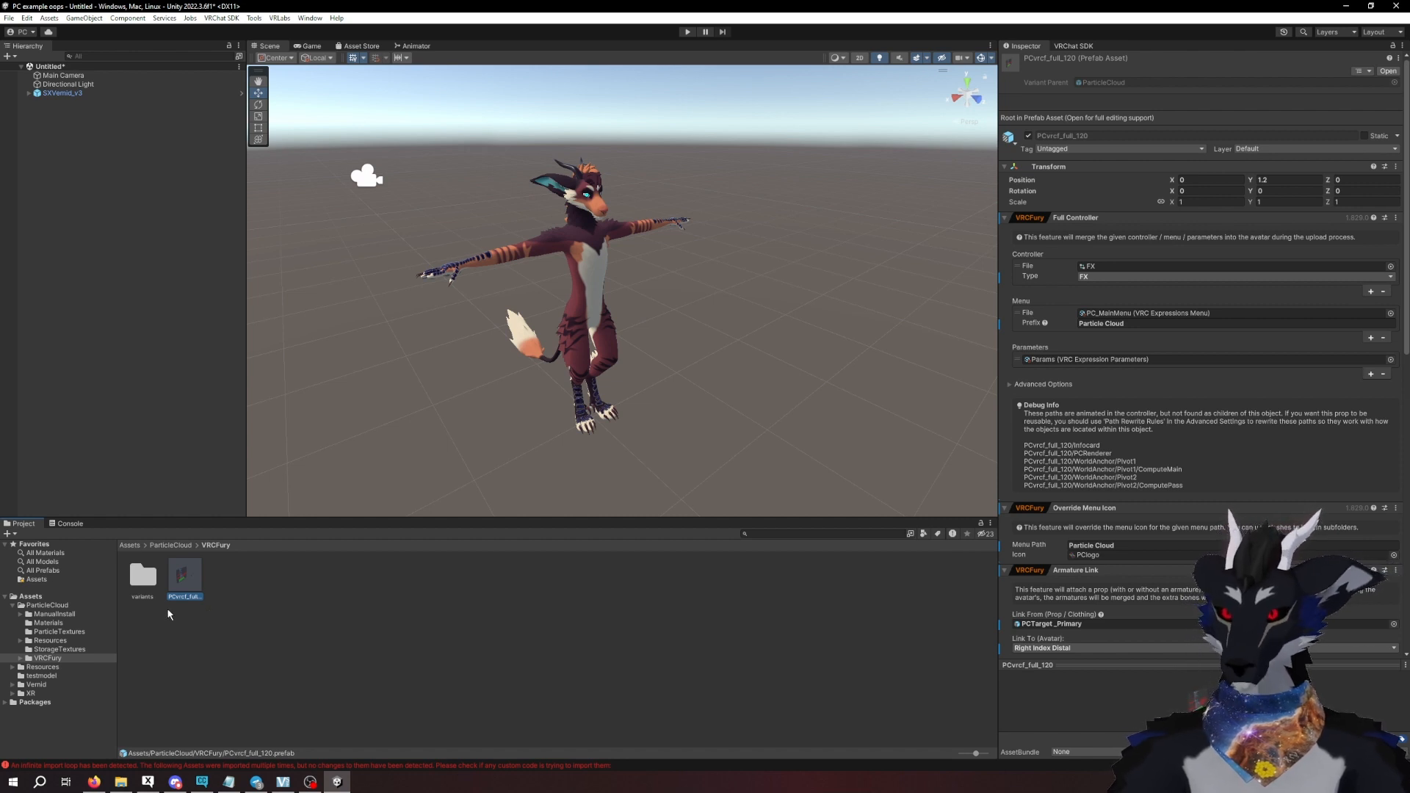
- Examine the nophys, novis, novisphys and left-handed prefabs in the variants folder, then return to the full prefab in VRCFury
double_click(152, 577)
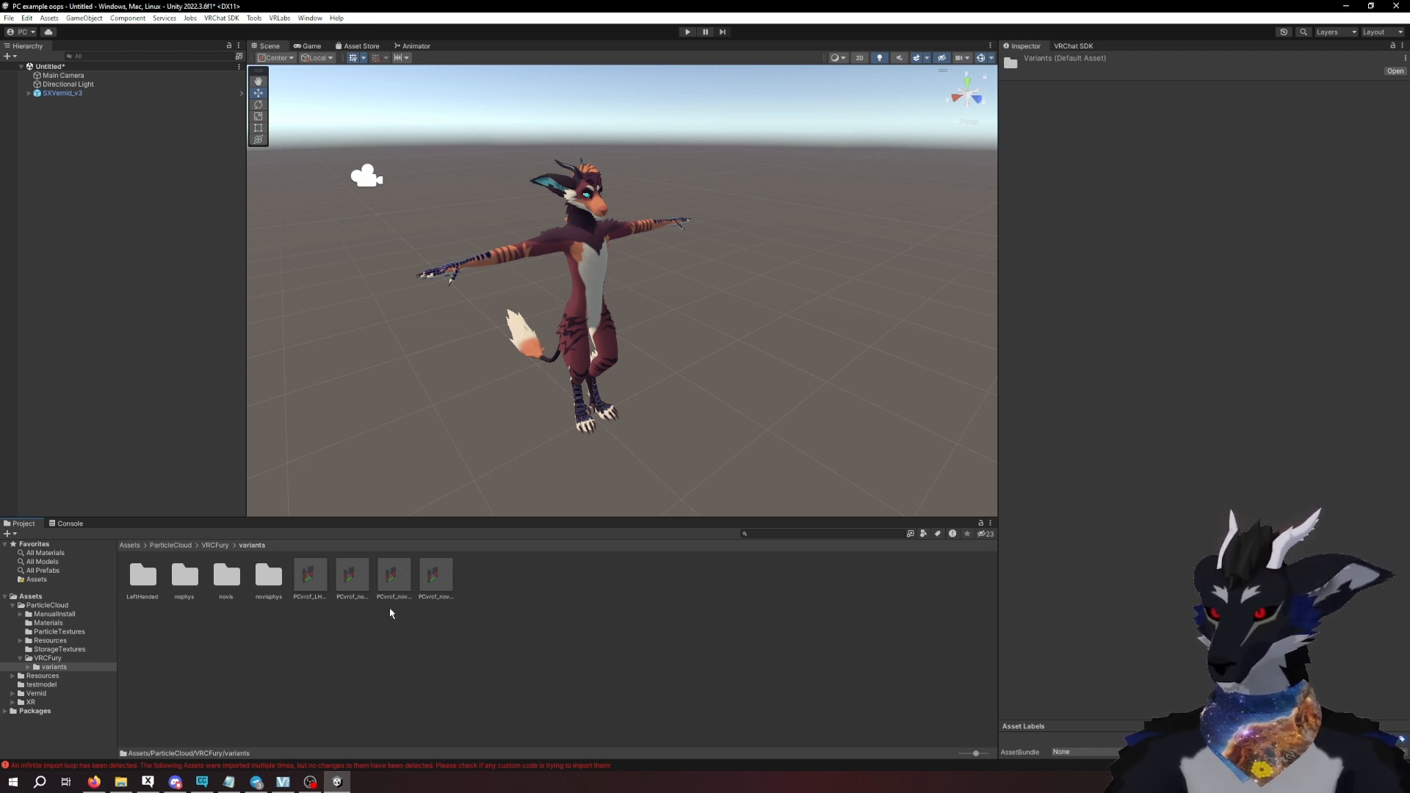
click(352, 577)
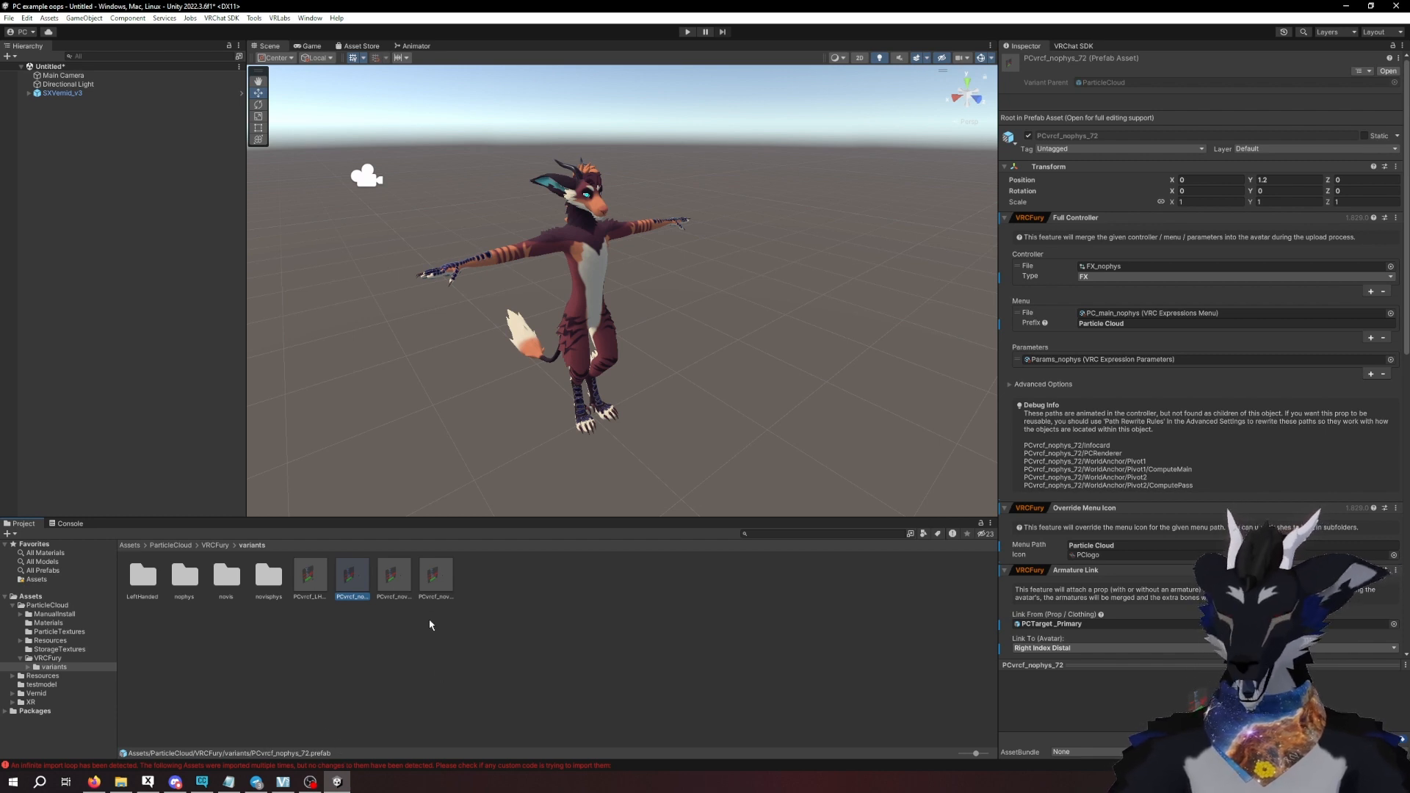
click(394, 575)
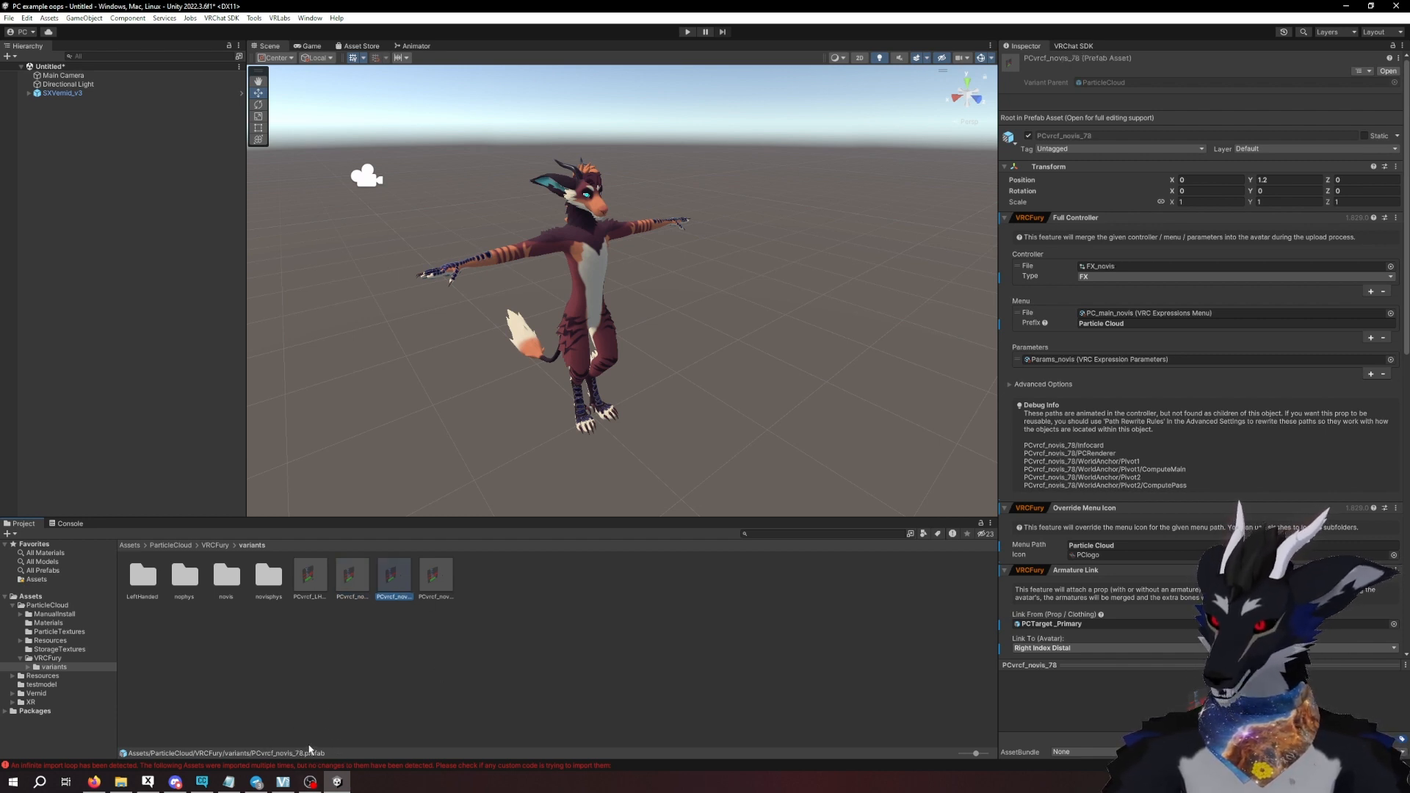
click(437, 577)
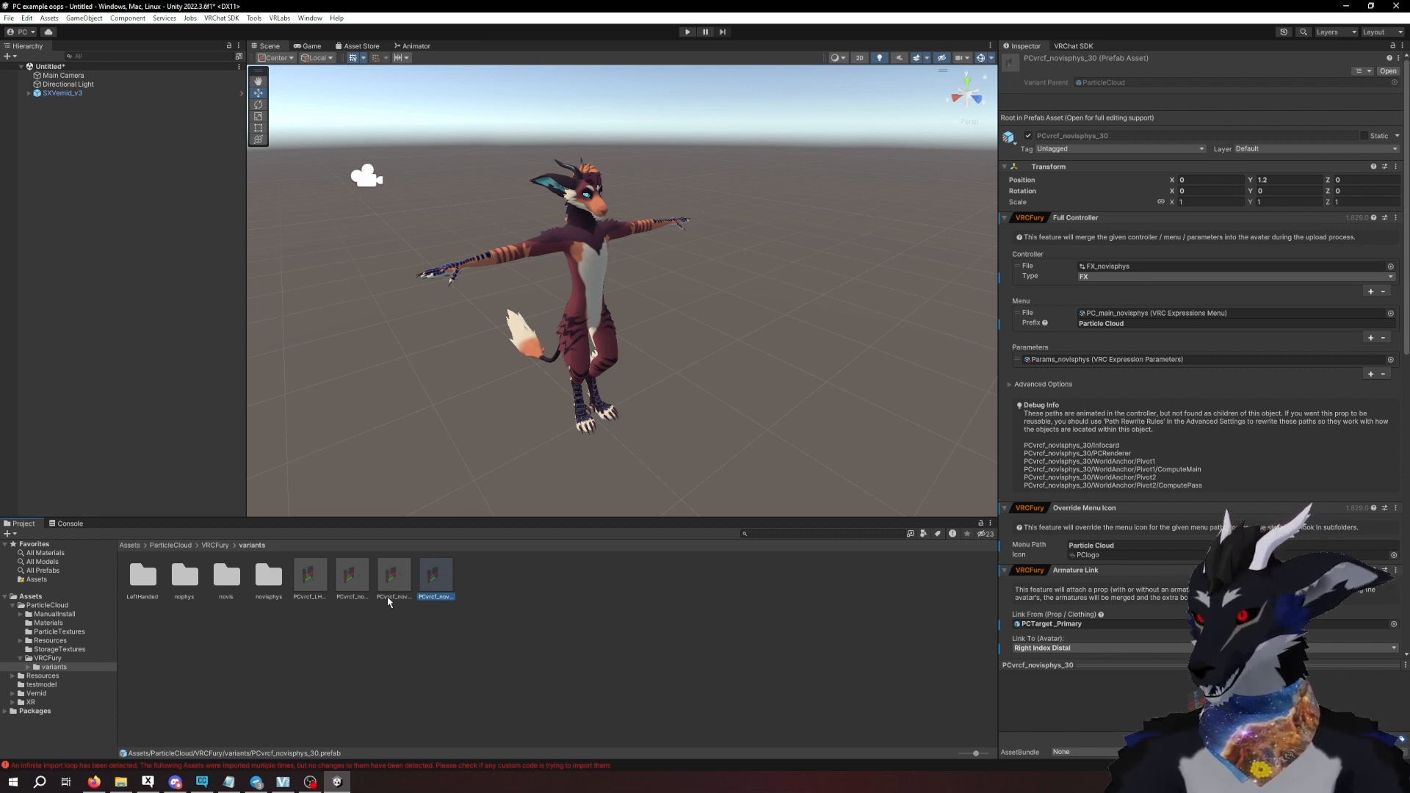
click(310, 577)
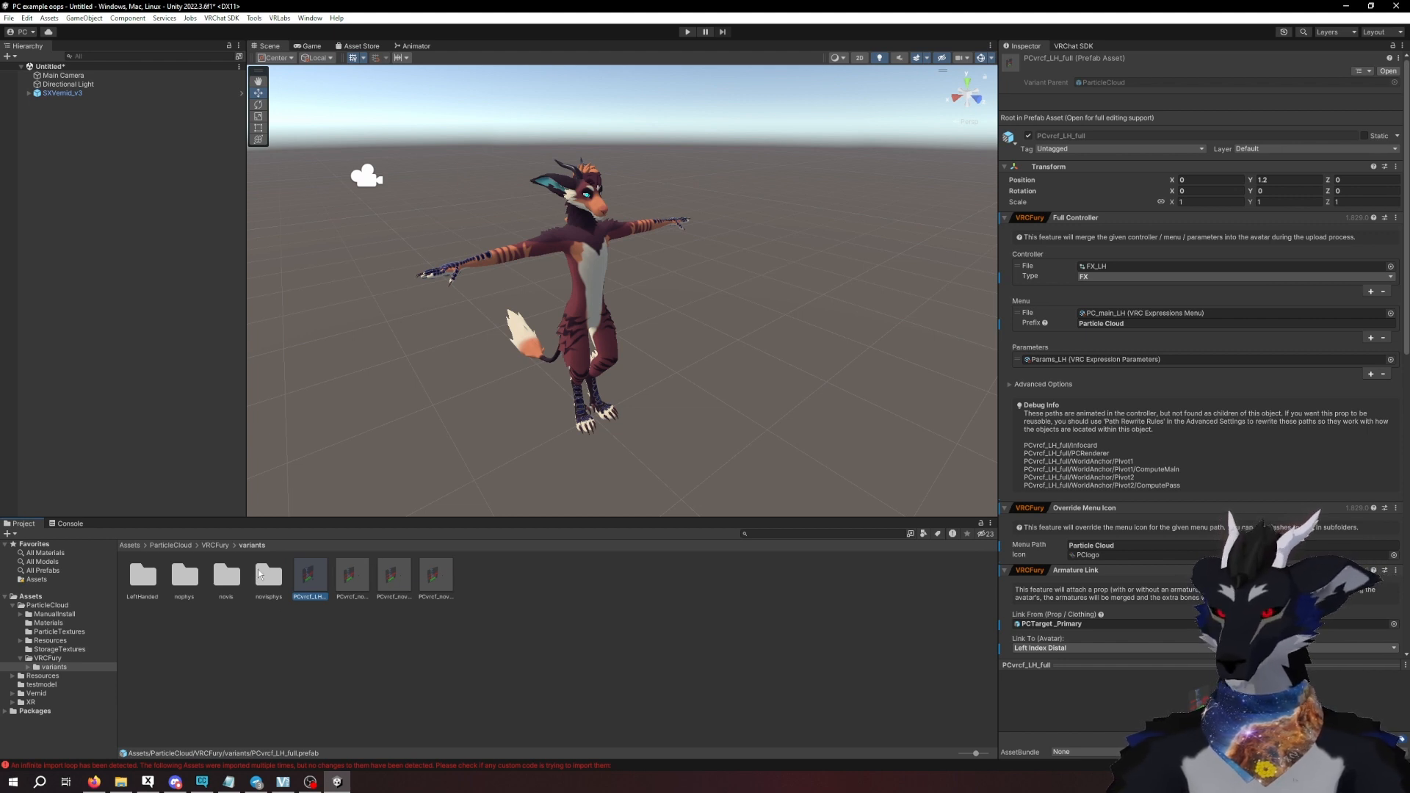
click(217, 545)
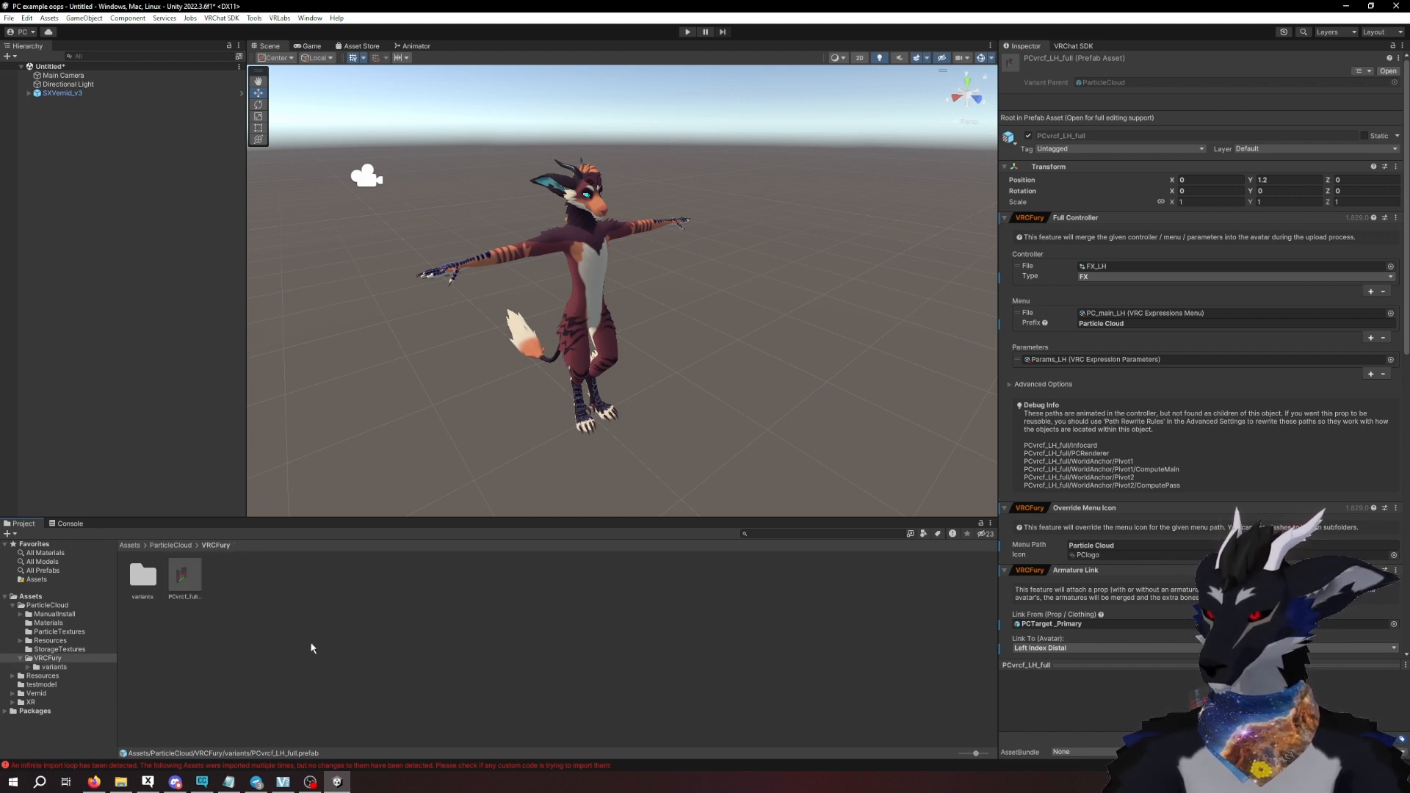
click(194, 569)
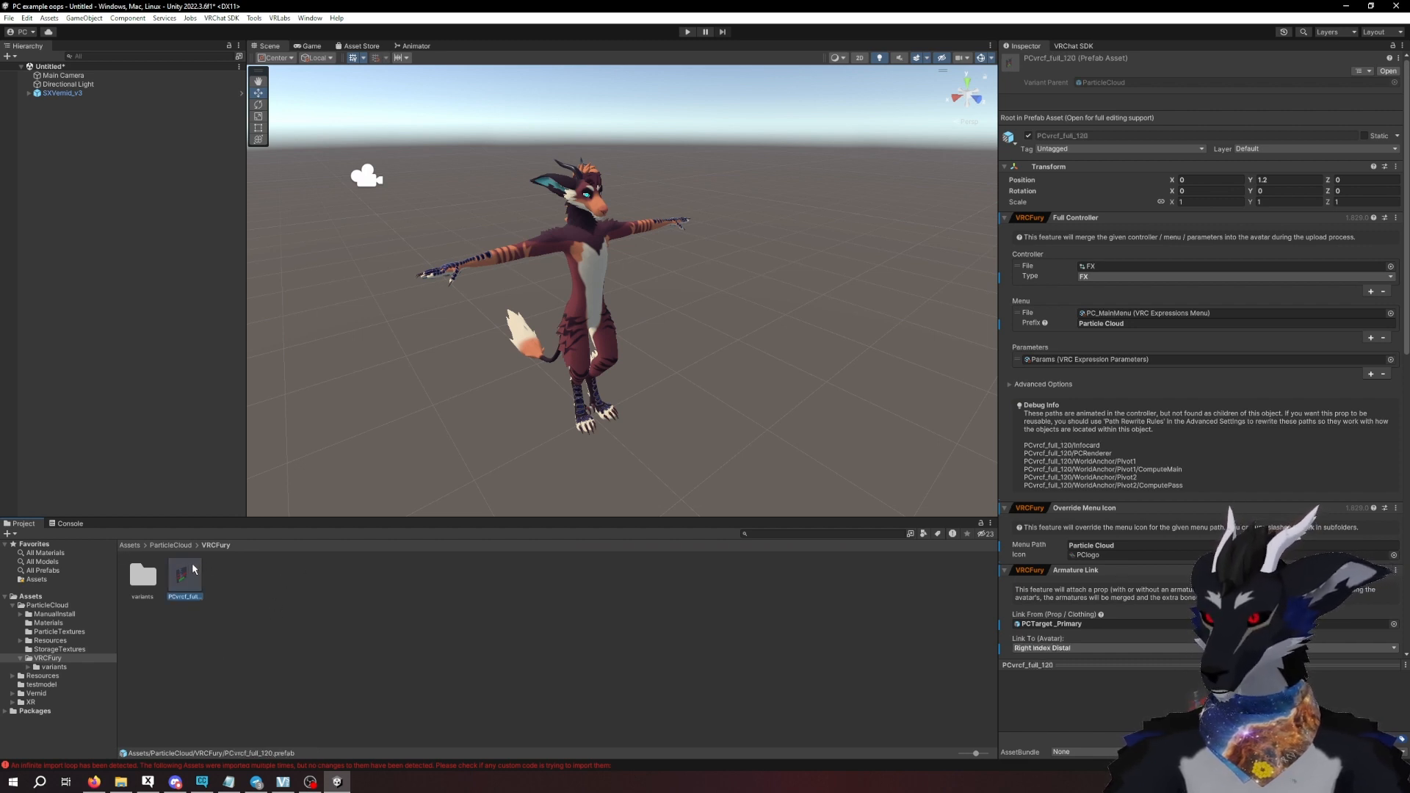
- Add the VRCFury Unlimited Params component to the SXVernid_v3 avatar
click(29, 93)
click(59, 94)
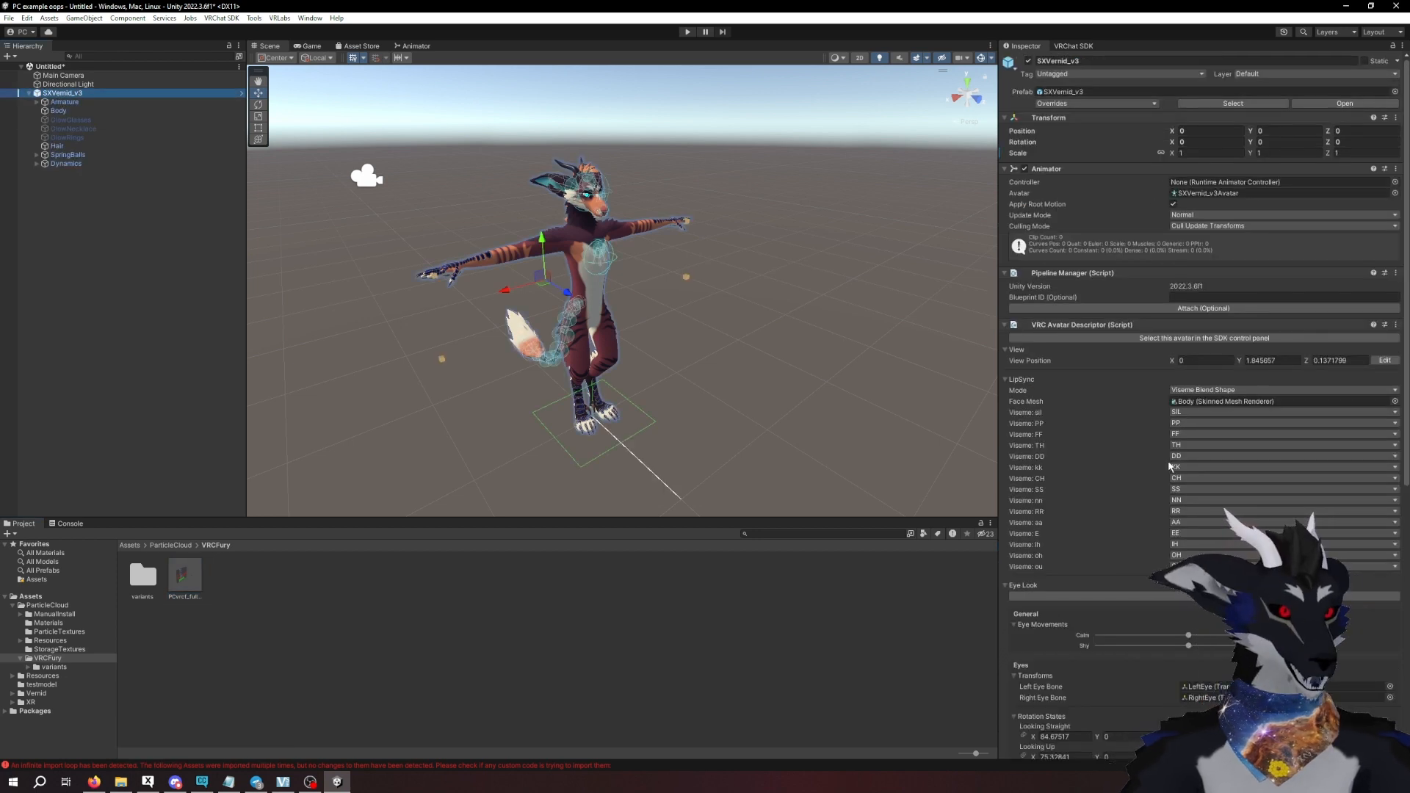
scroll(1204, 411, down, 10)
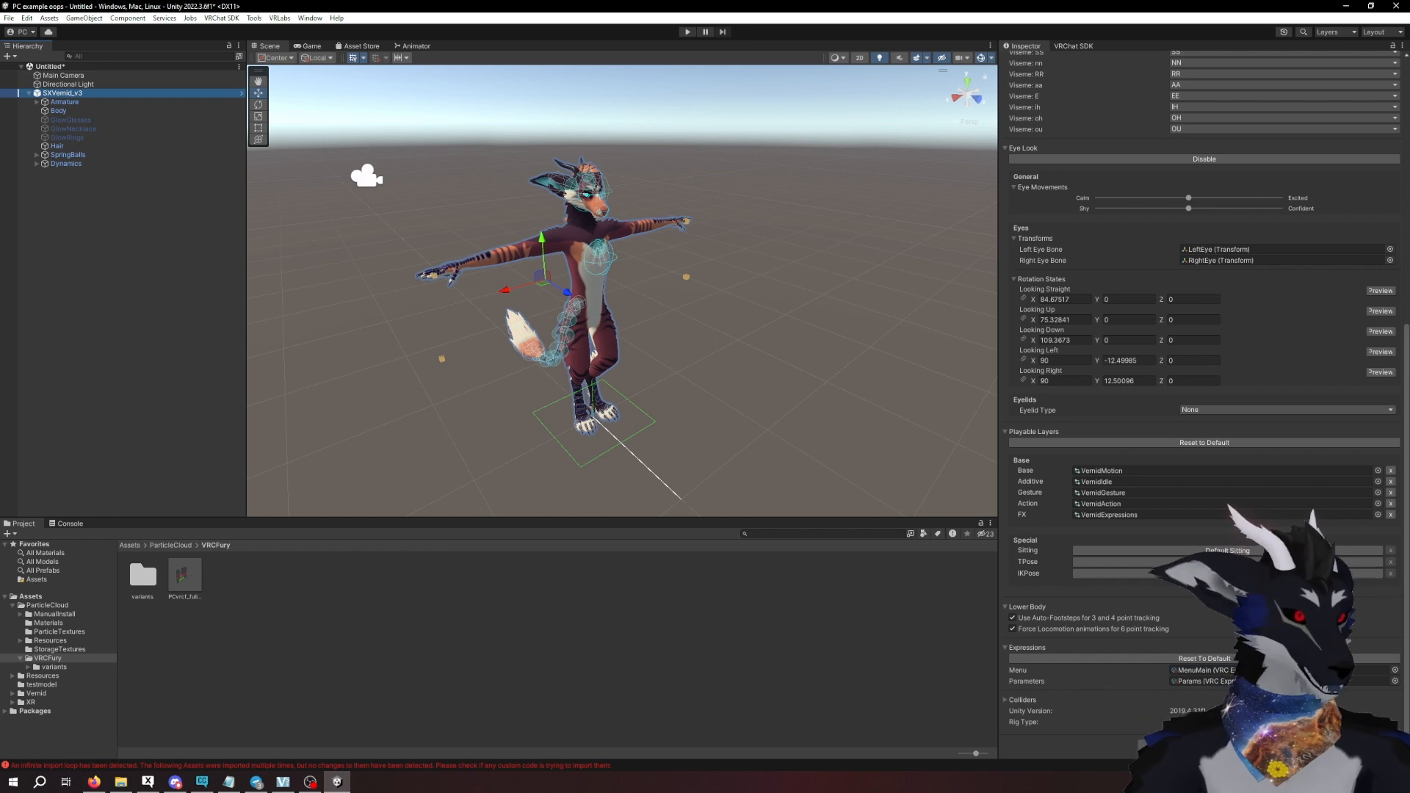
click(1204, 746)
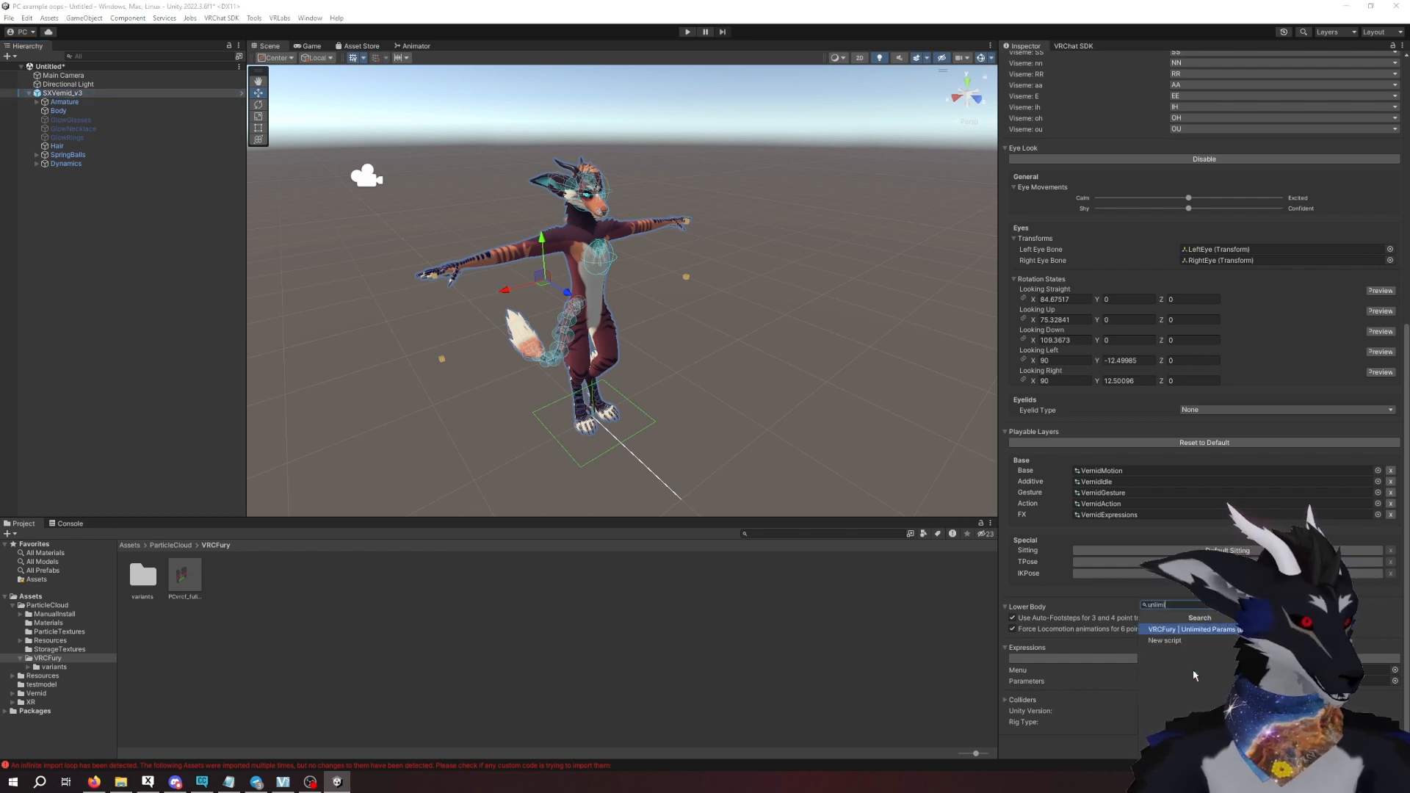
key(Return)
scroll(1156, 688, down, 3)
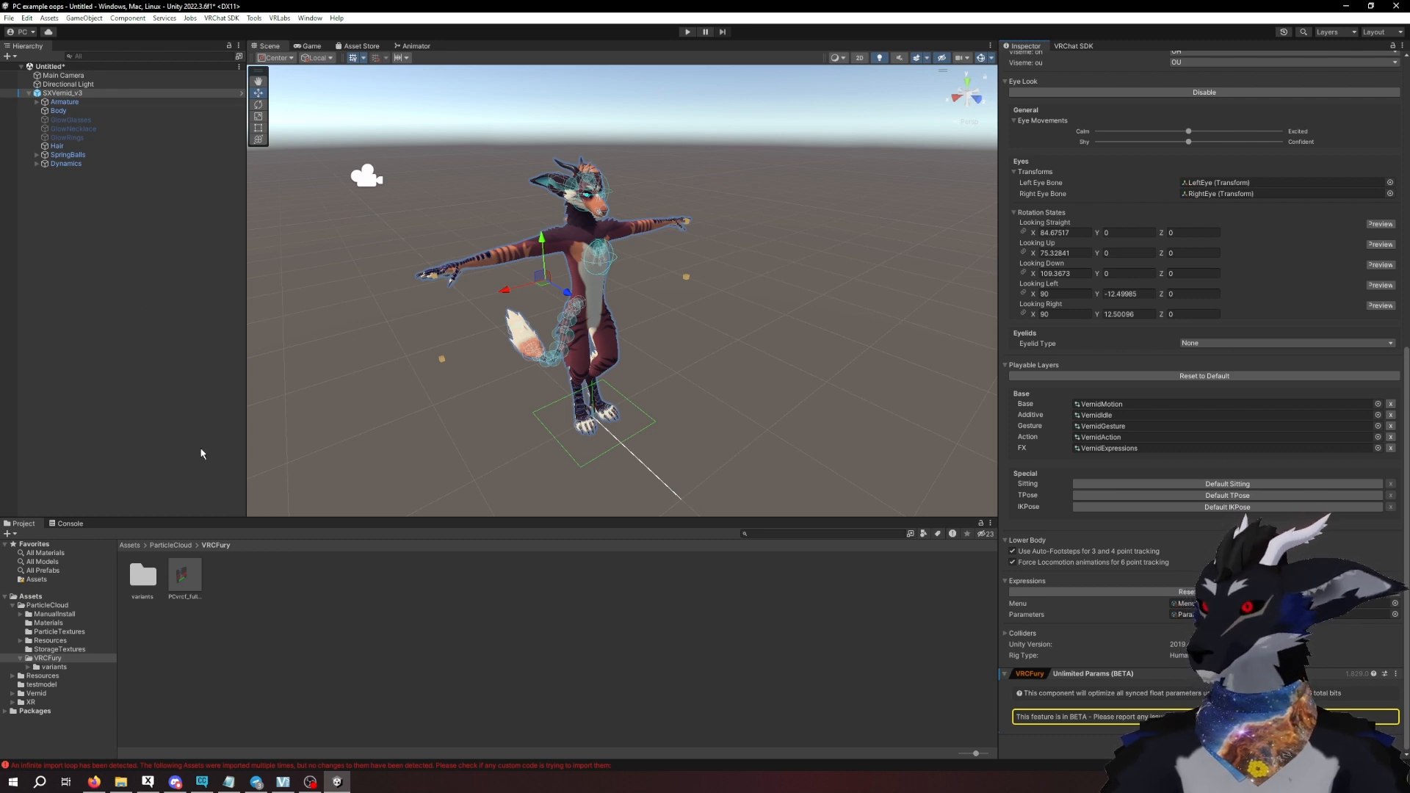
- Place the PCvrcf_full_120 prefab in the scene and parent it to the SXVernid_v3 avatar
click(196, 578)
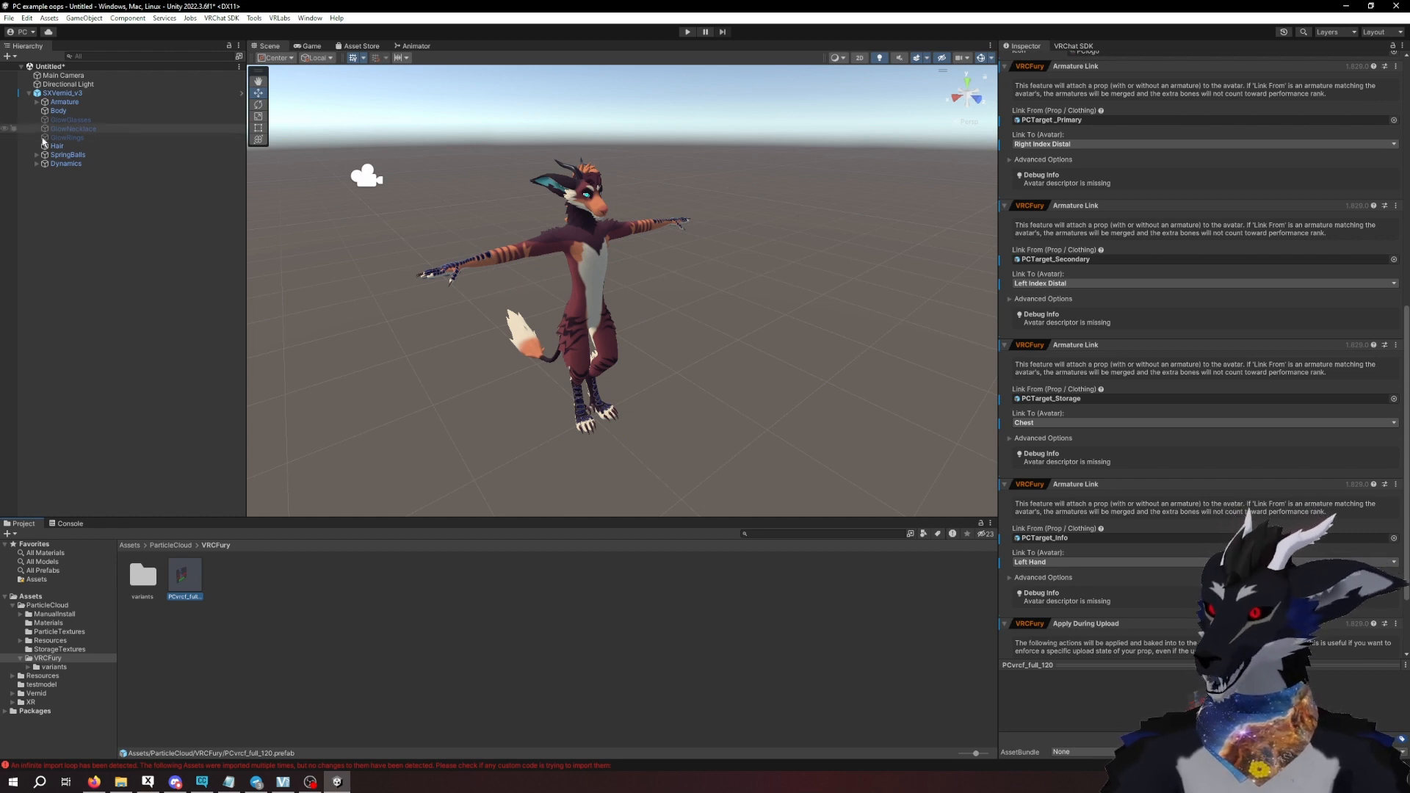
drag(192, 580, 133, 351)
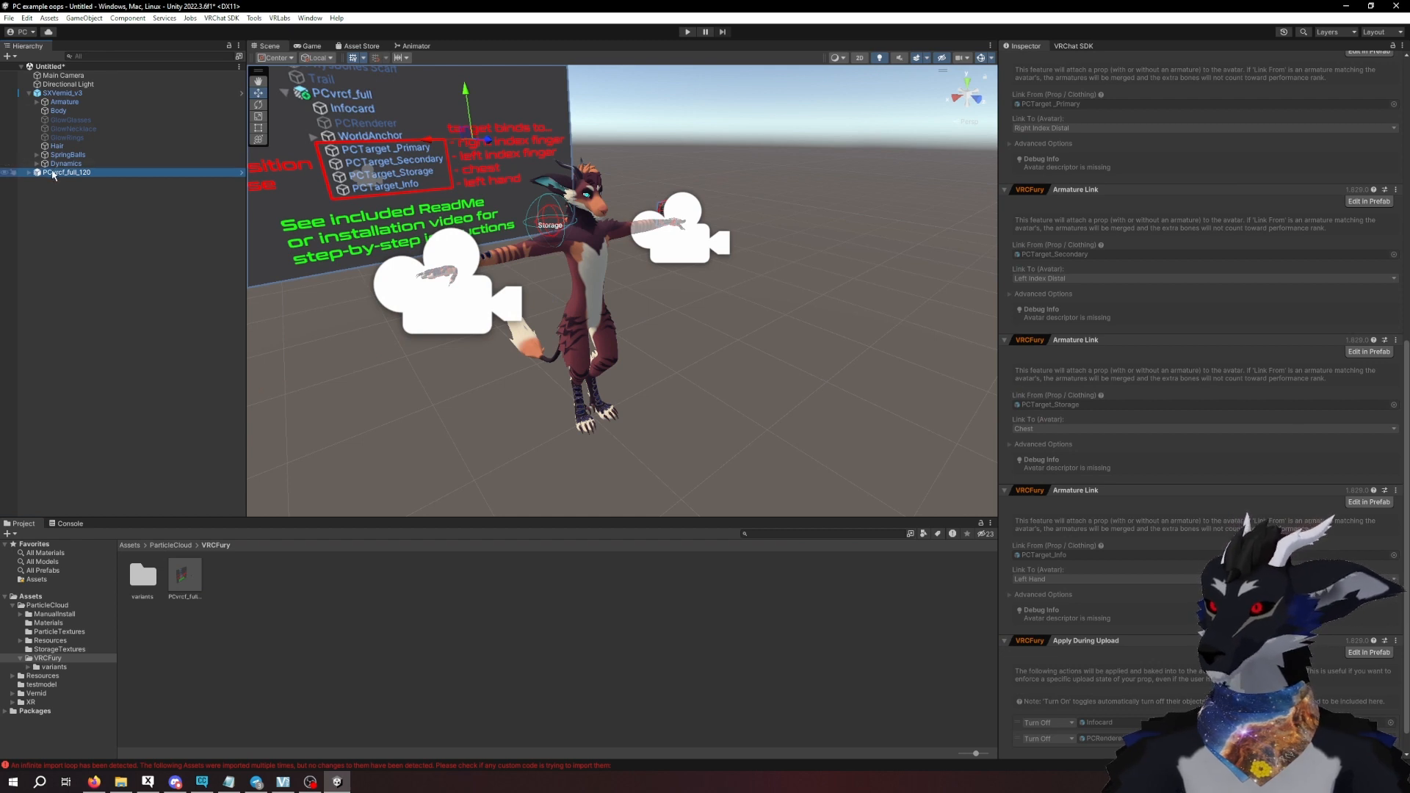
drag(73, 172, 67, 98)
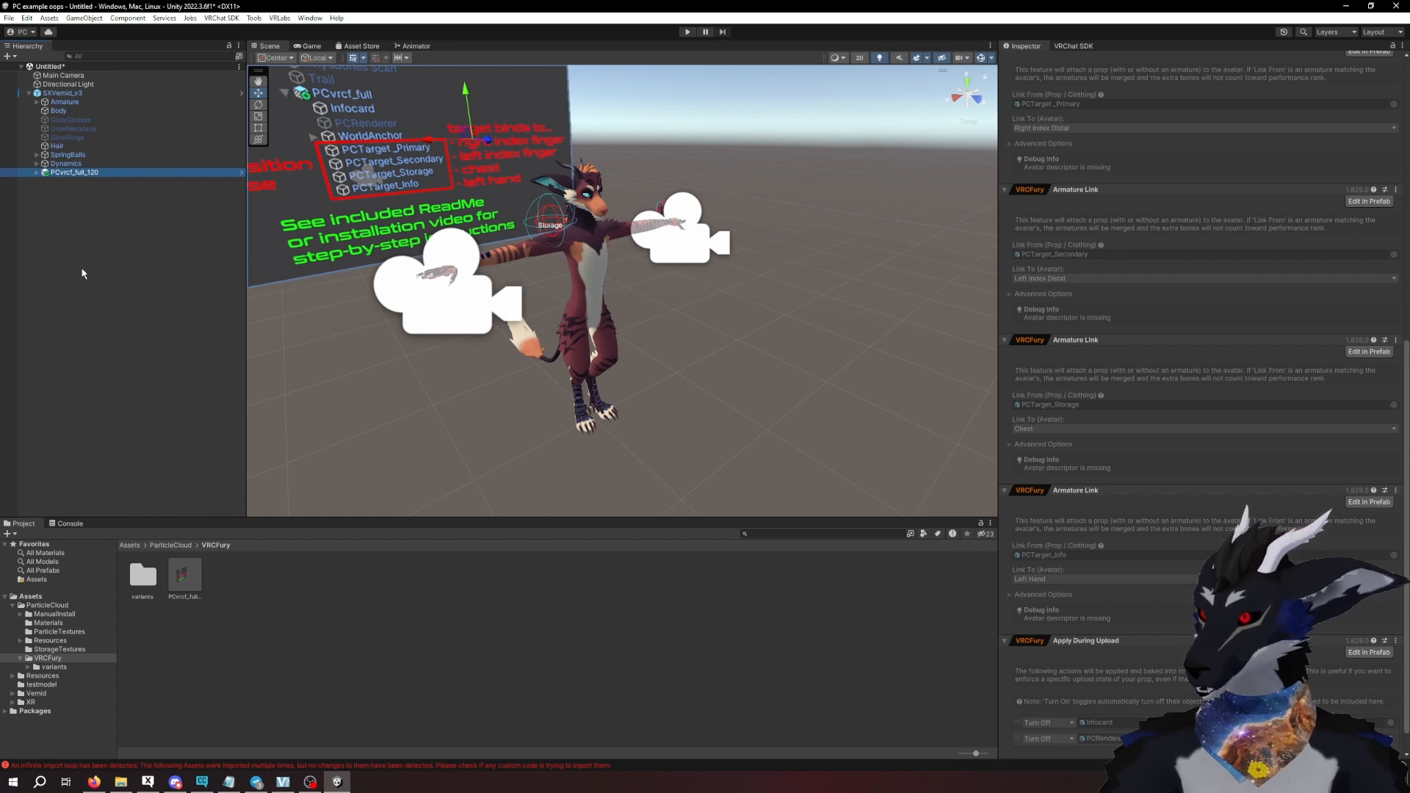
- Expand PCvrcf_full_120 in the hierarchy and examine where its PCTarget_Storage object sits relative to the avatar's shoulder
click(37, 173)
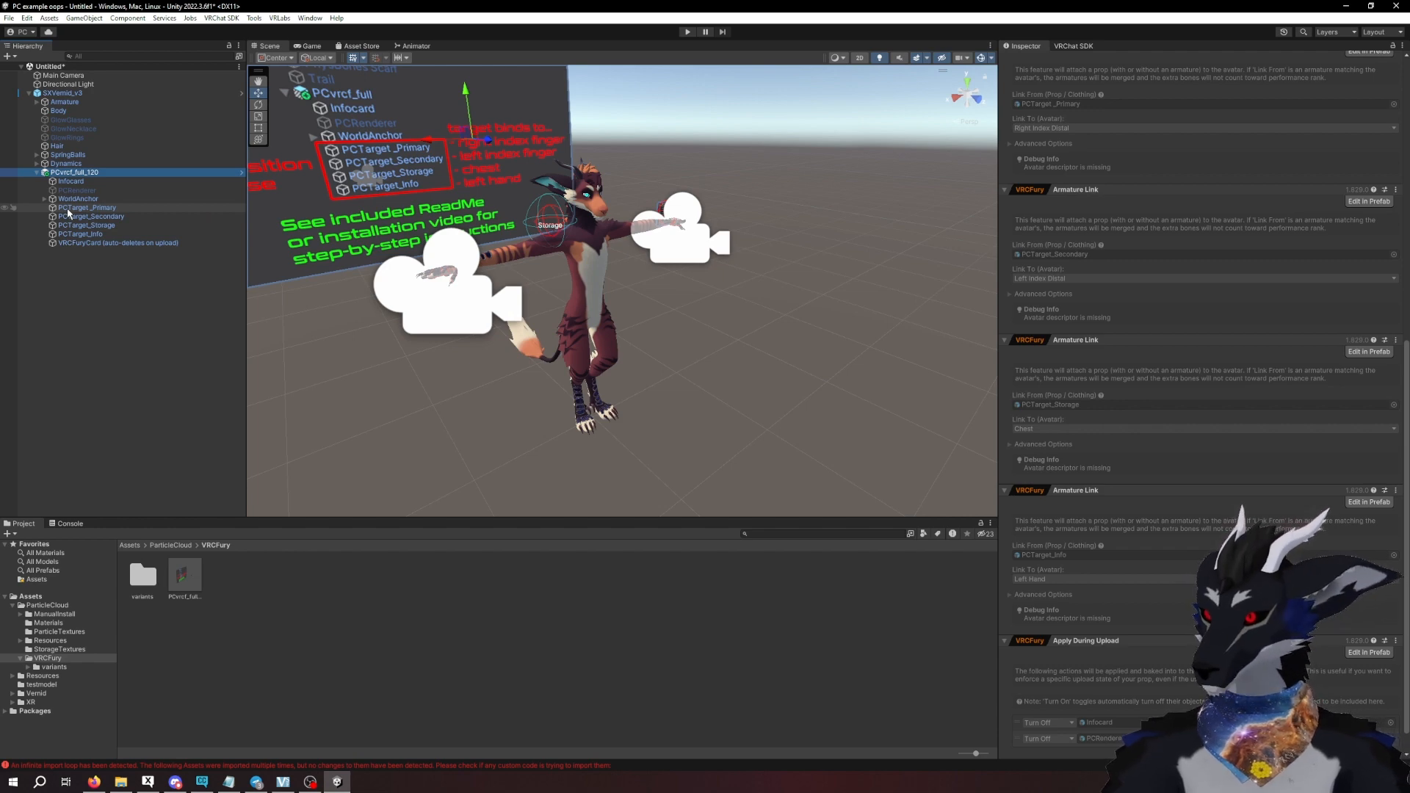
click(80, 224)
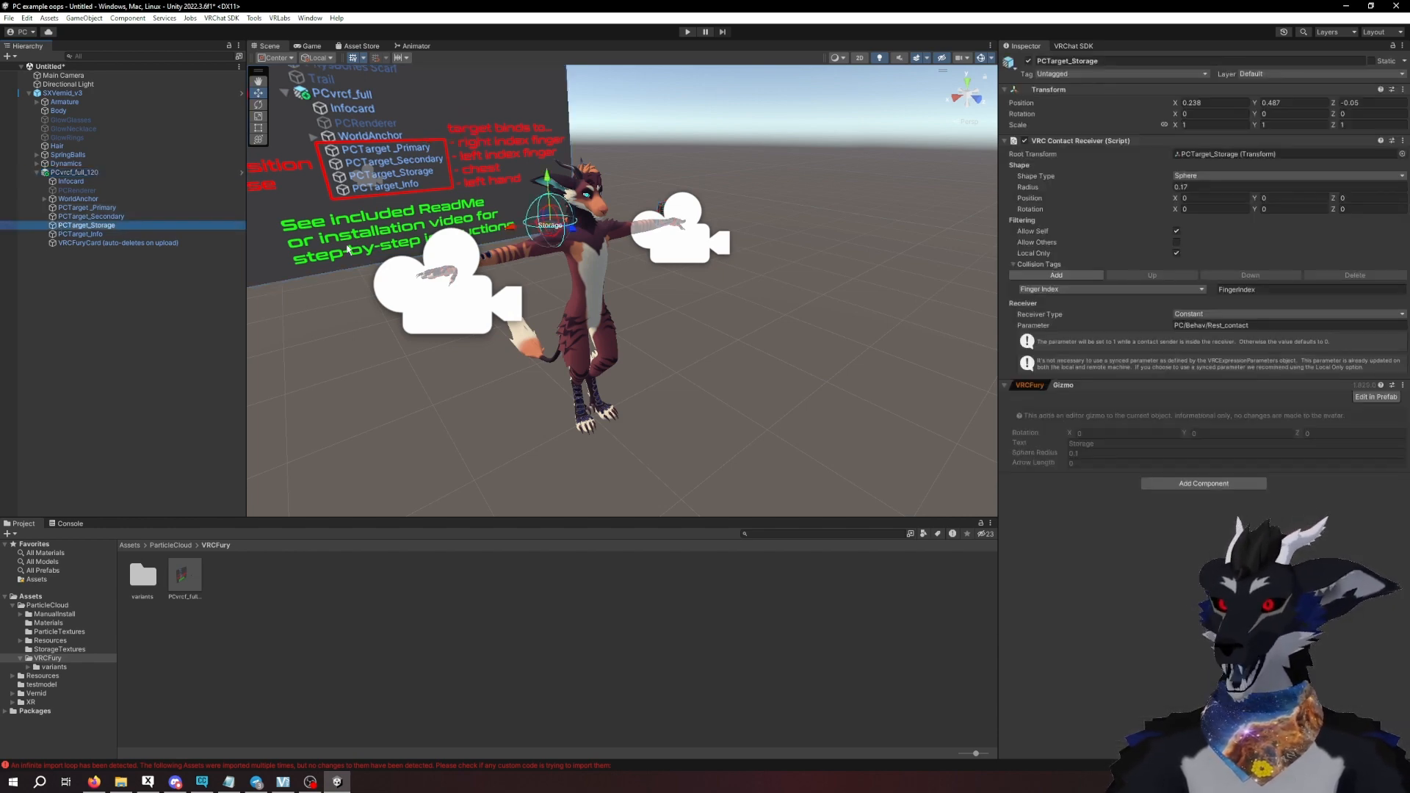
scroll(564, 242, up, 1)
scroll(564, 242, up, 3)
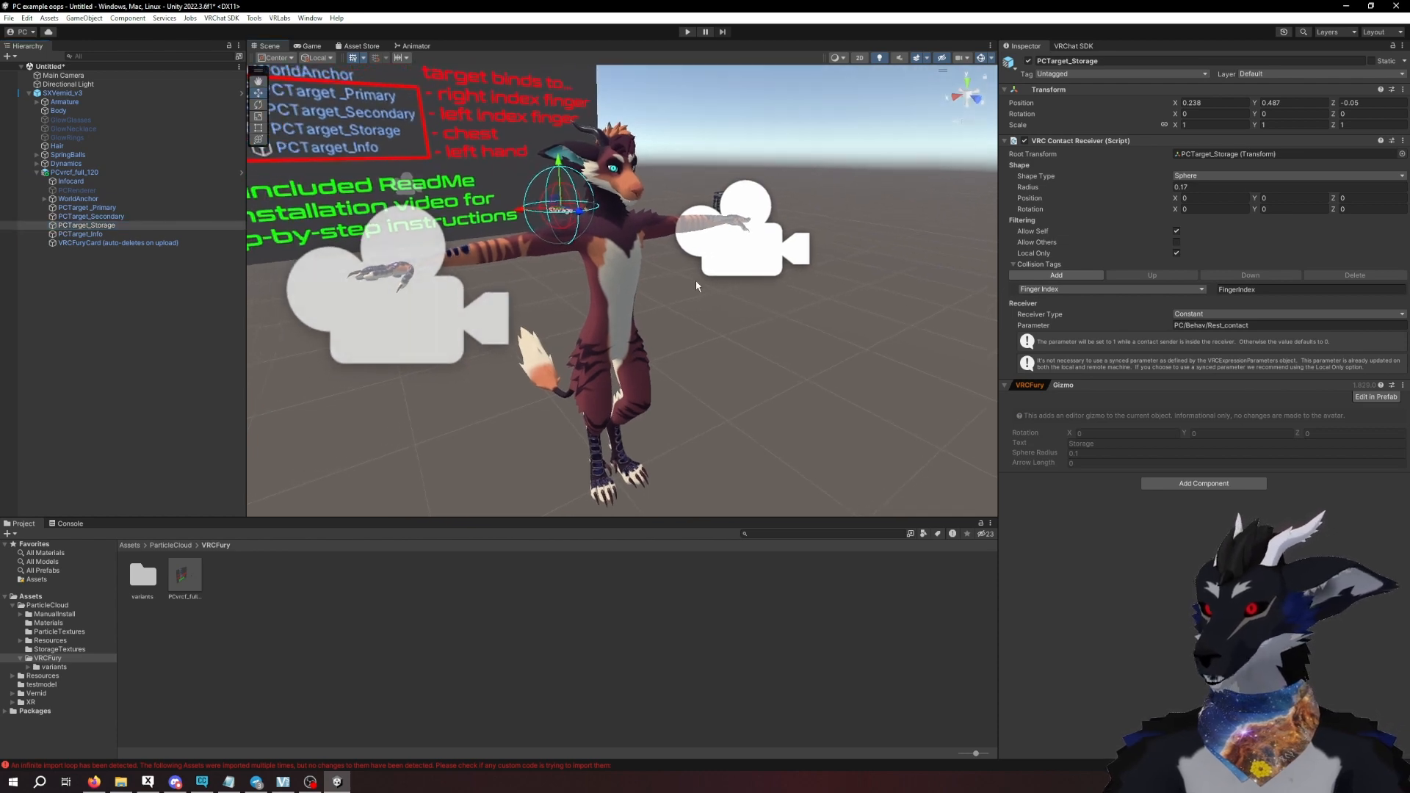
scroll(734, 324, up, 1)
scroll(727, 332, up, 4)
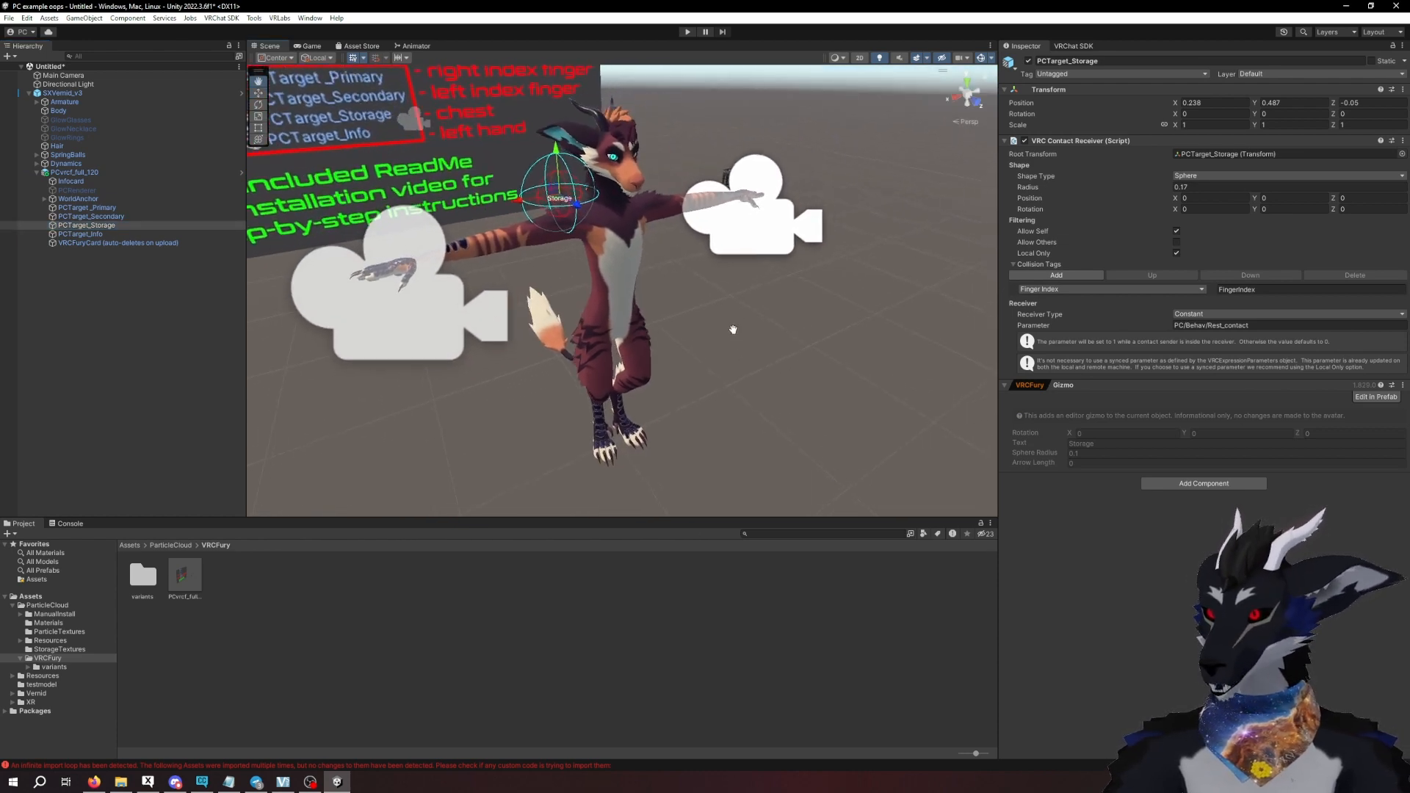
scroll(716, 322, down, 2)
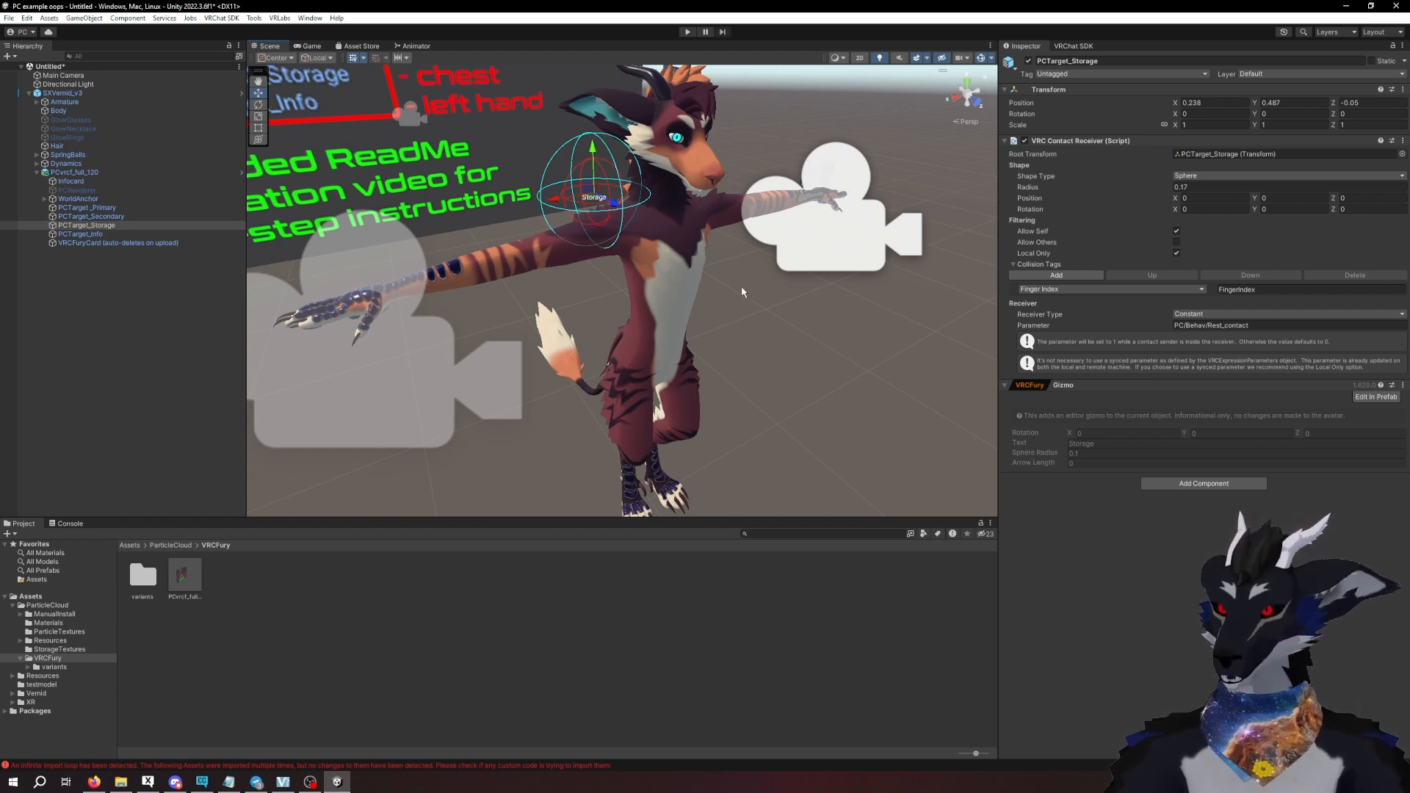
scroll(743, 294, down, 2)
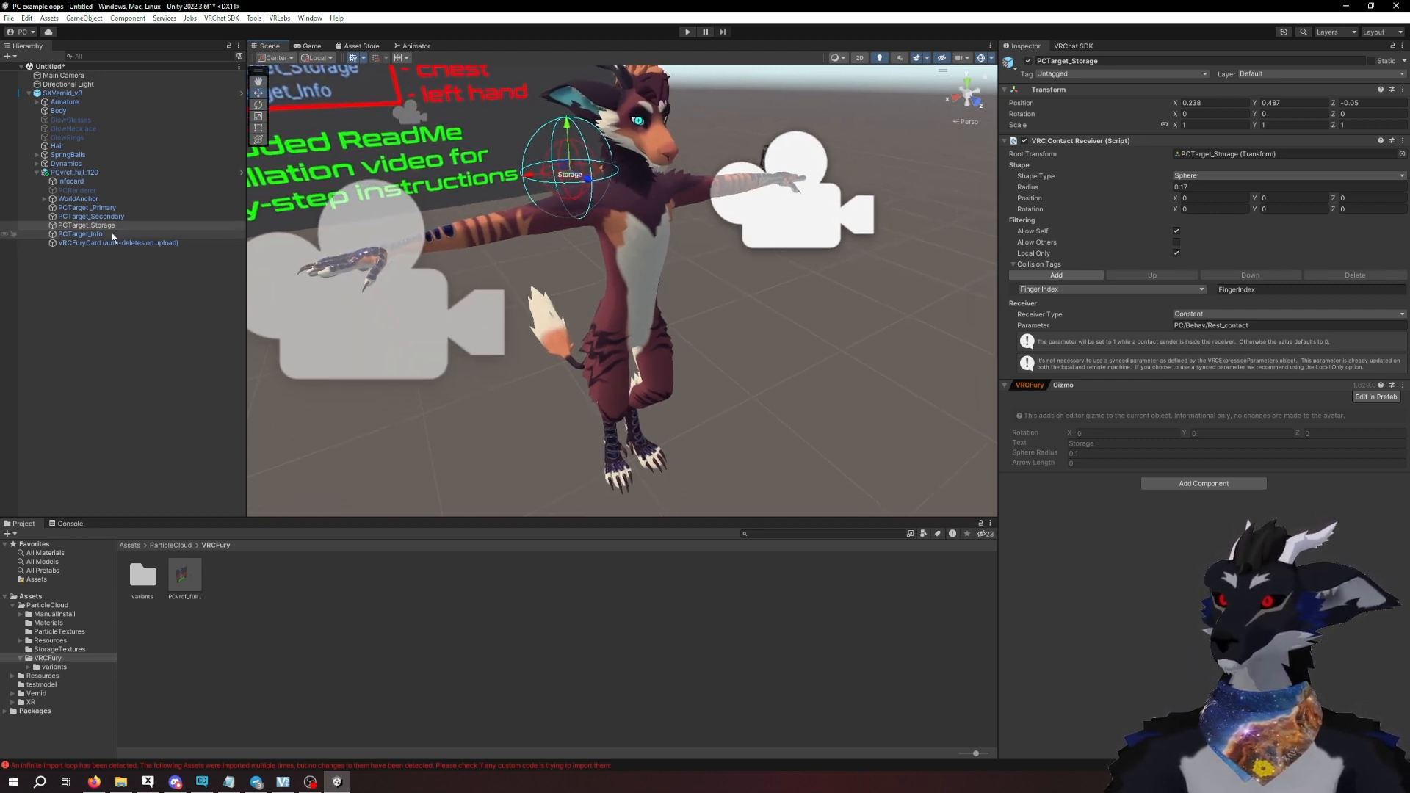
- Focus on PCTarget_Info and examine the info card's placement at the avatar's left hand from several angles
click(113, 235)
key(f)
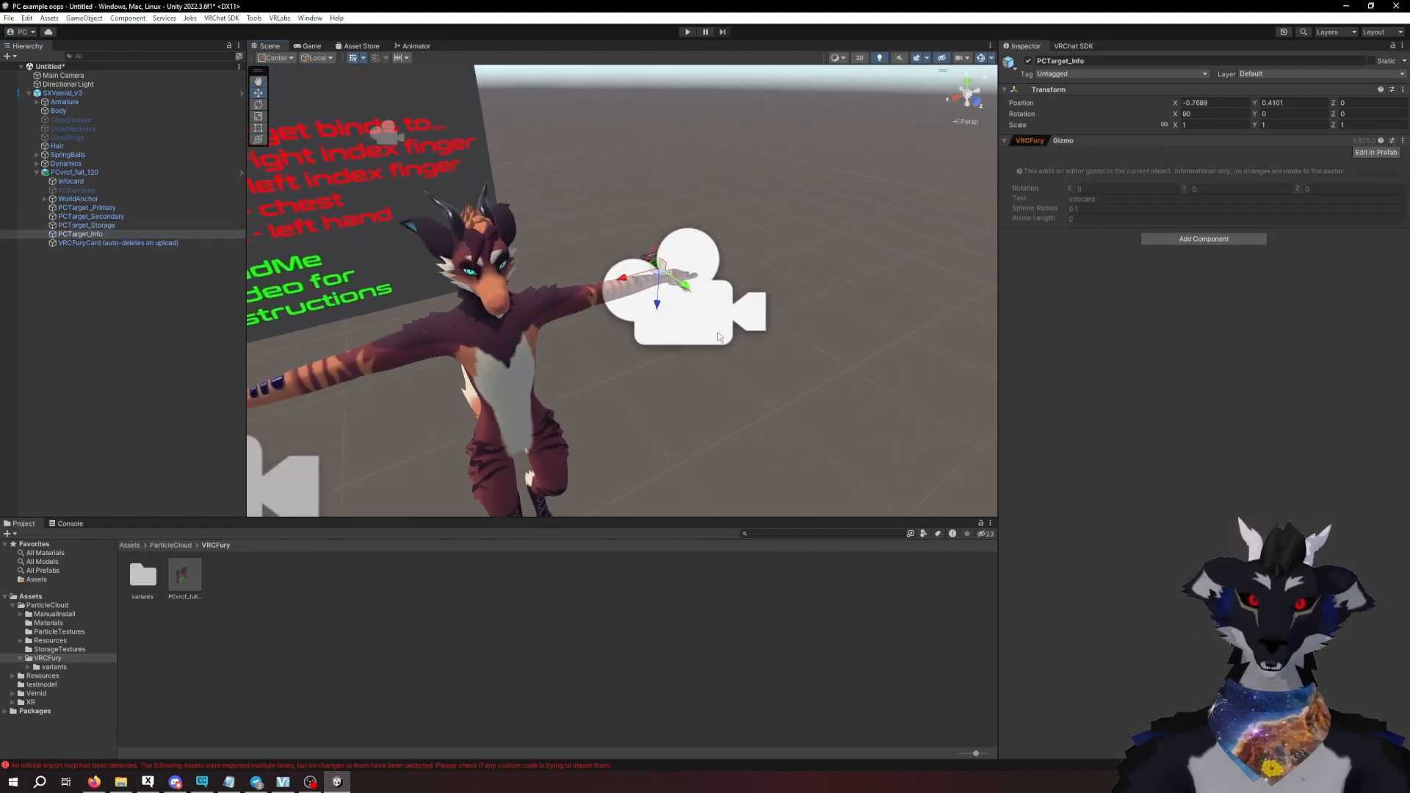
scroll(733, 246, up, 10)
alt+drag(764, 382, 786, 301)
middle_drag(786, 301, 732, 326)
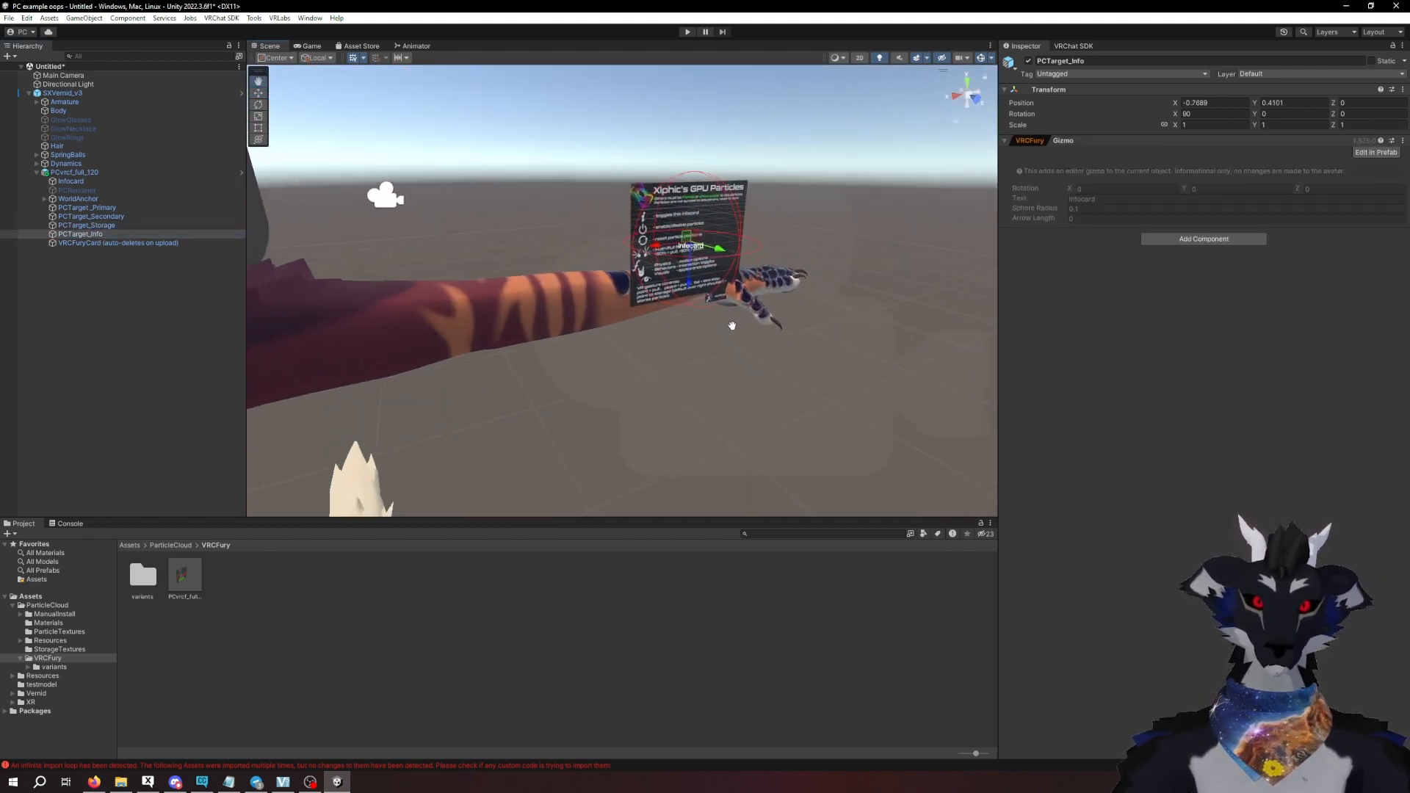
alt+drag(733, 325, 720, 329)
scroll(655, 320, down, 10)
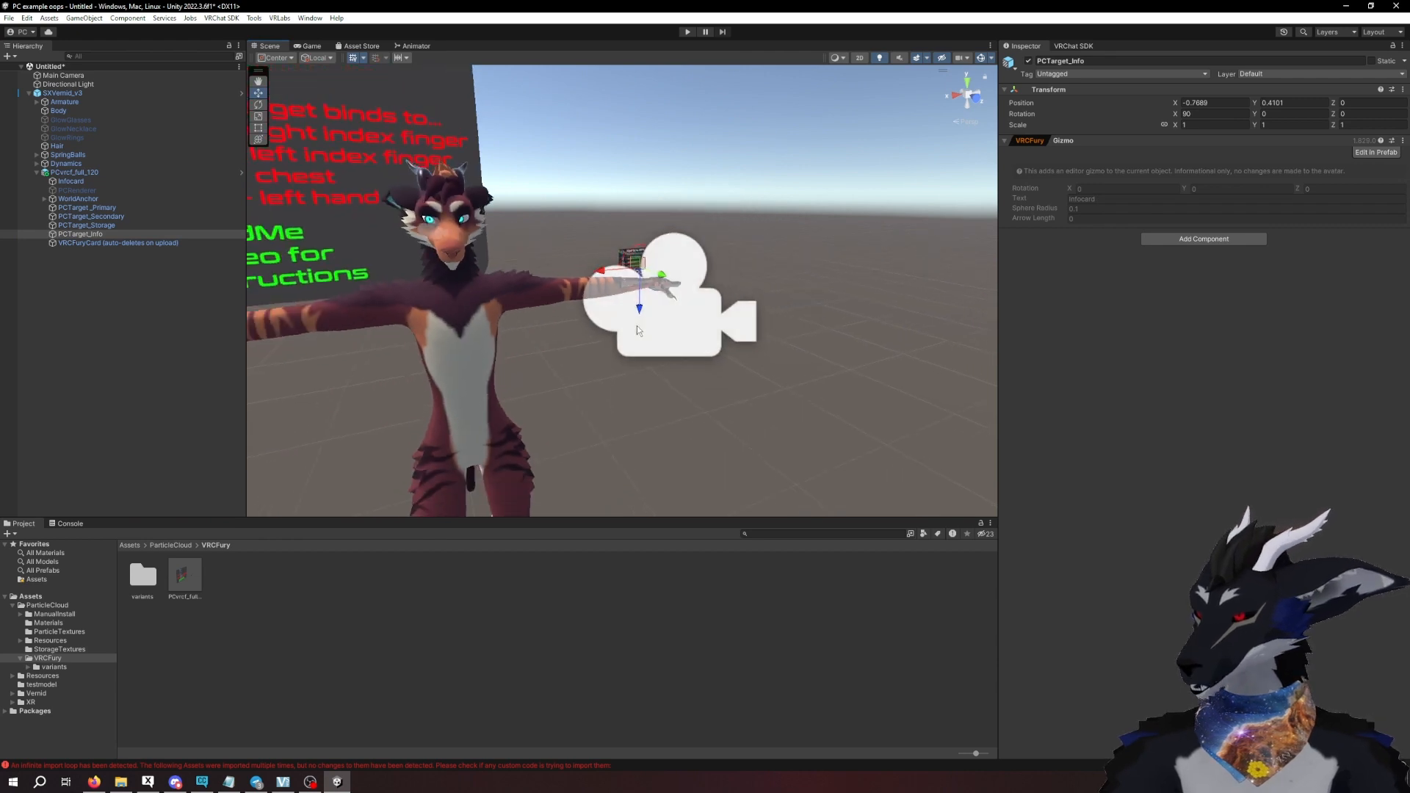
middle_drag(635, 361, 702, 336)
scroll(702, 336, down, 4)
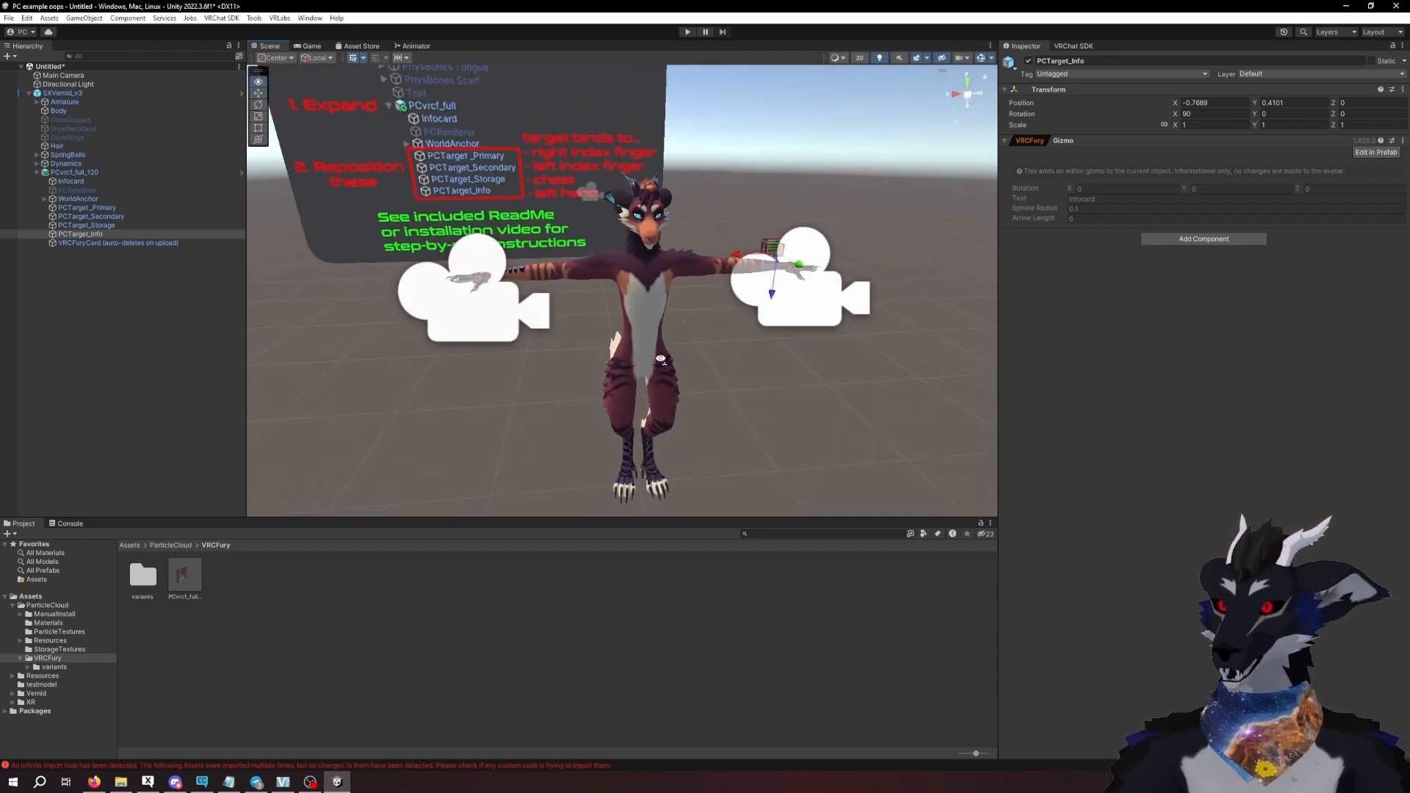
alt+drag(658, 354, 687, 352)
middle_drag(676, 352, 716, 329)
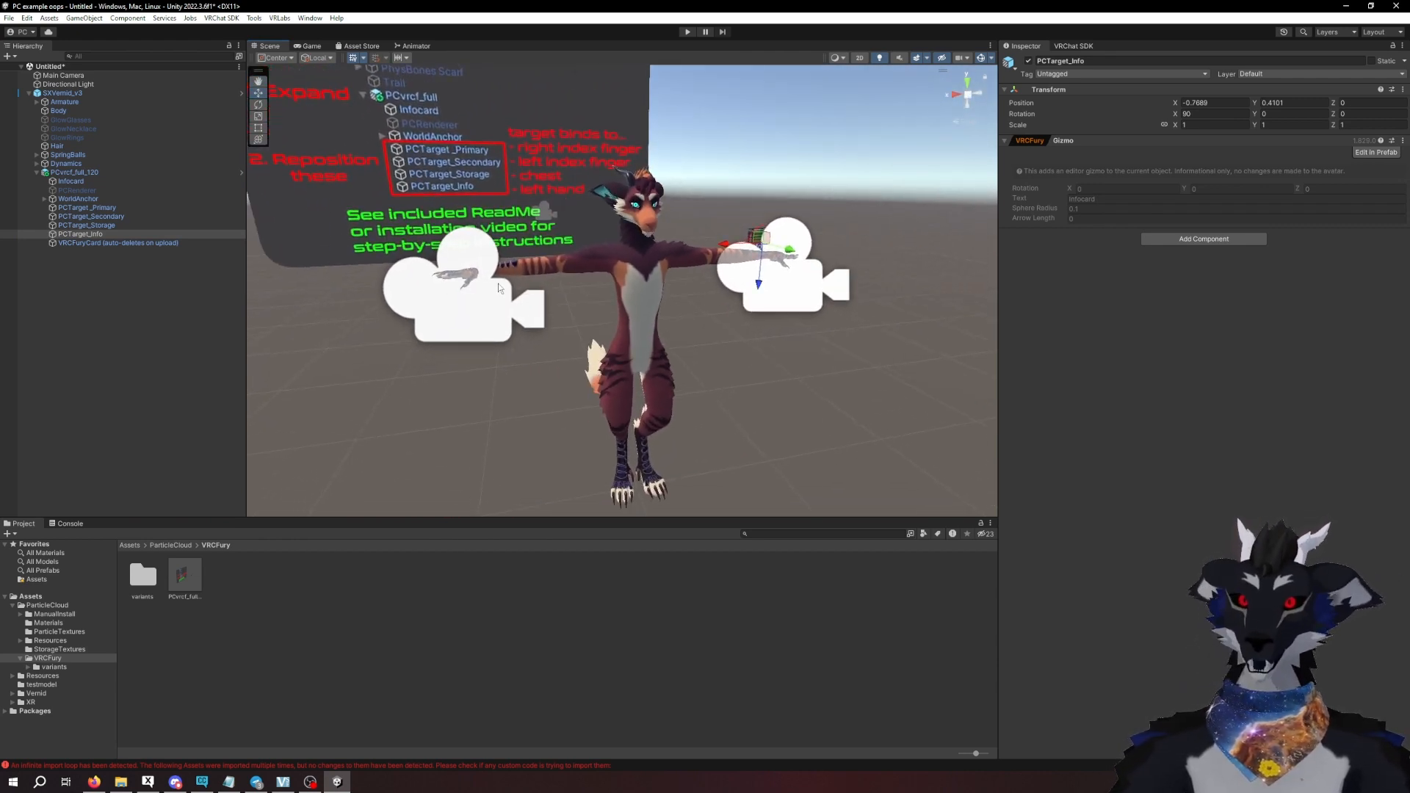
- Select PCTarget_Primary and hide the Camera icons in the scene's gizmo settings
click(99, 209)
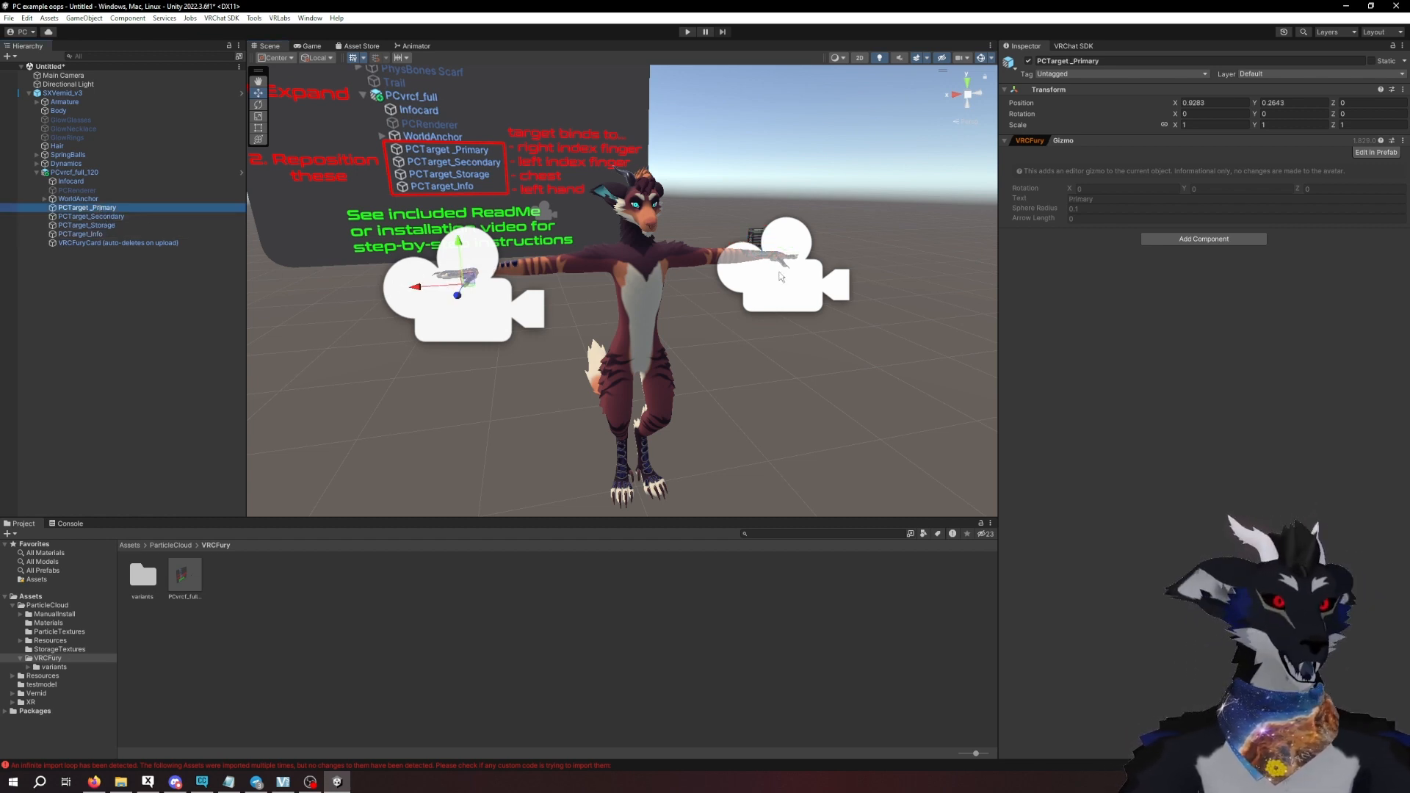
click(990, 61)
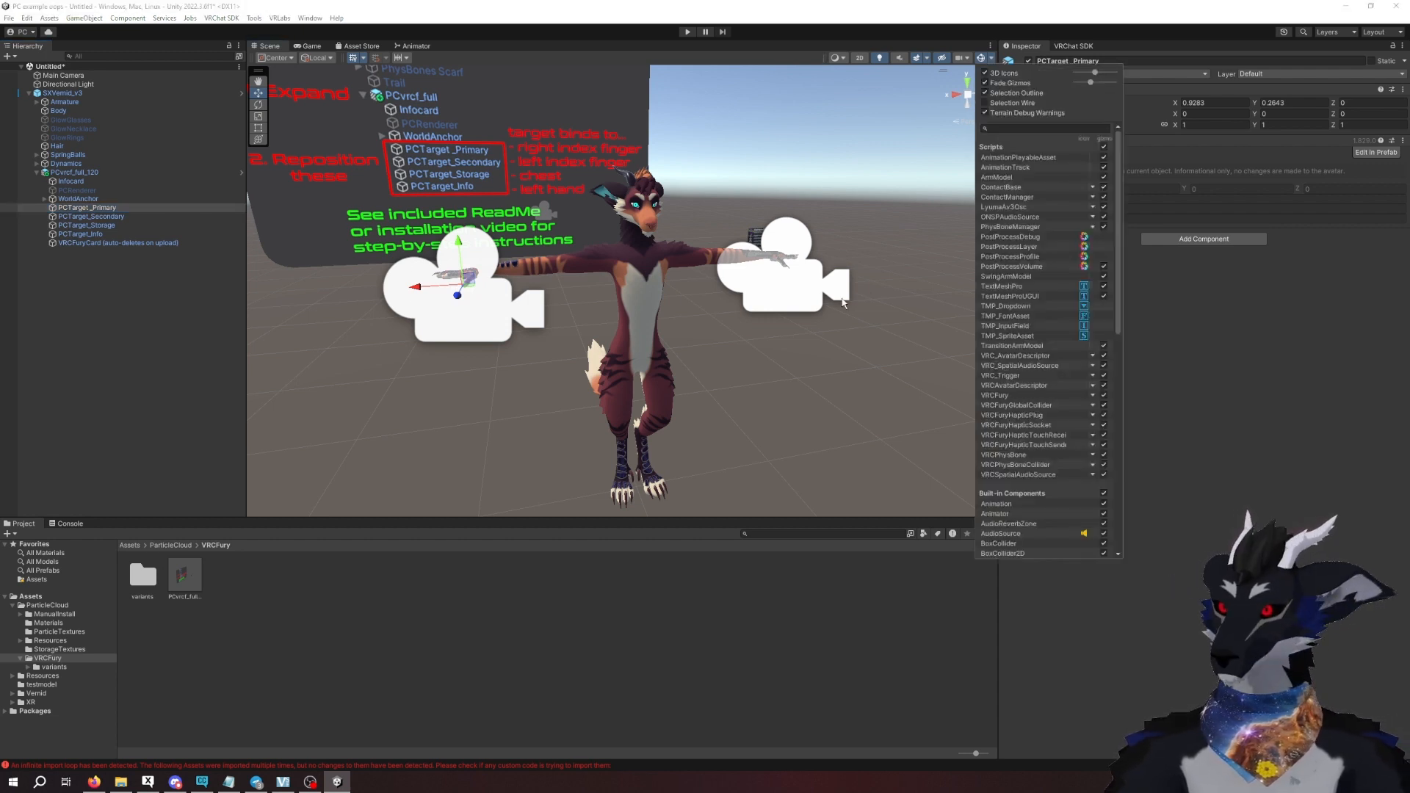
scroll(1081, 355, down, 5)
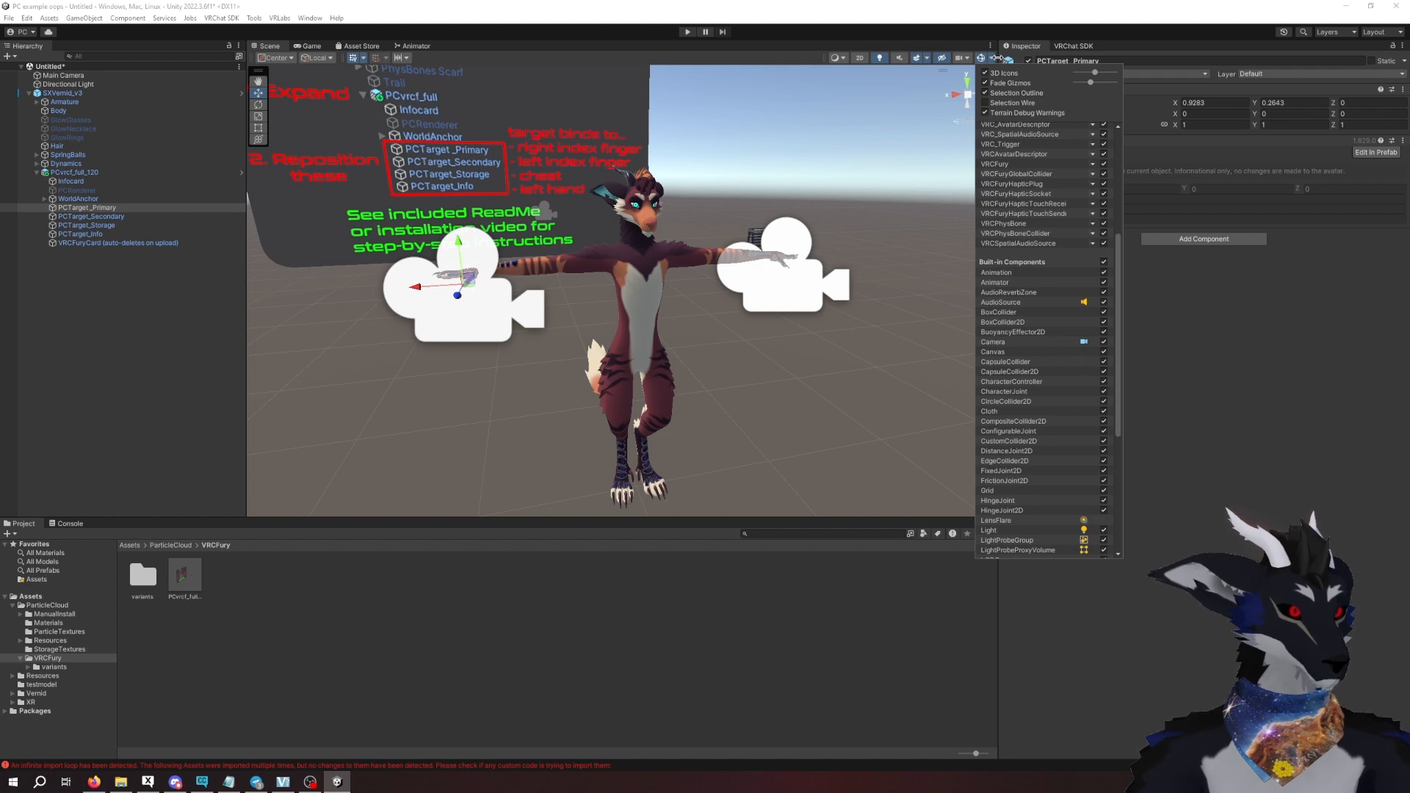
click(1084, 341)
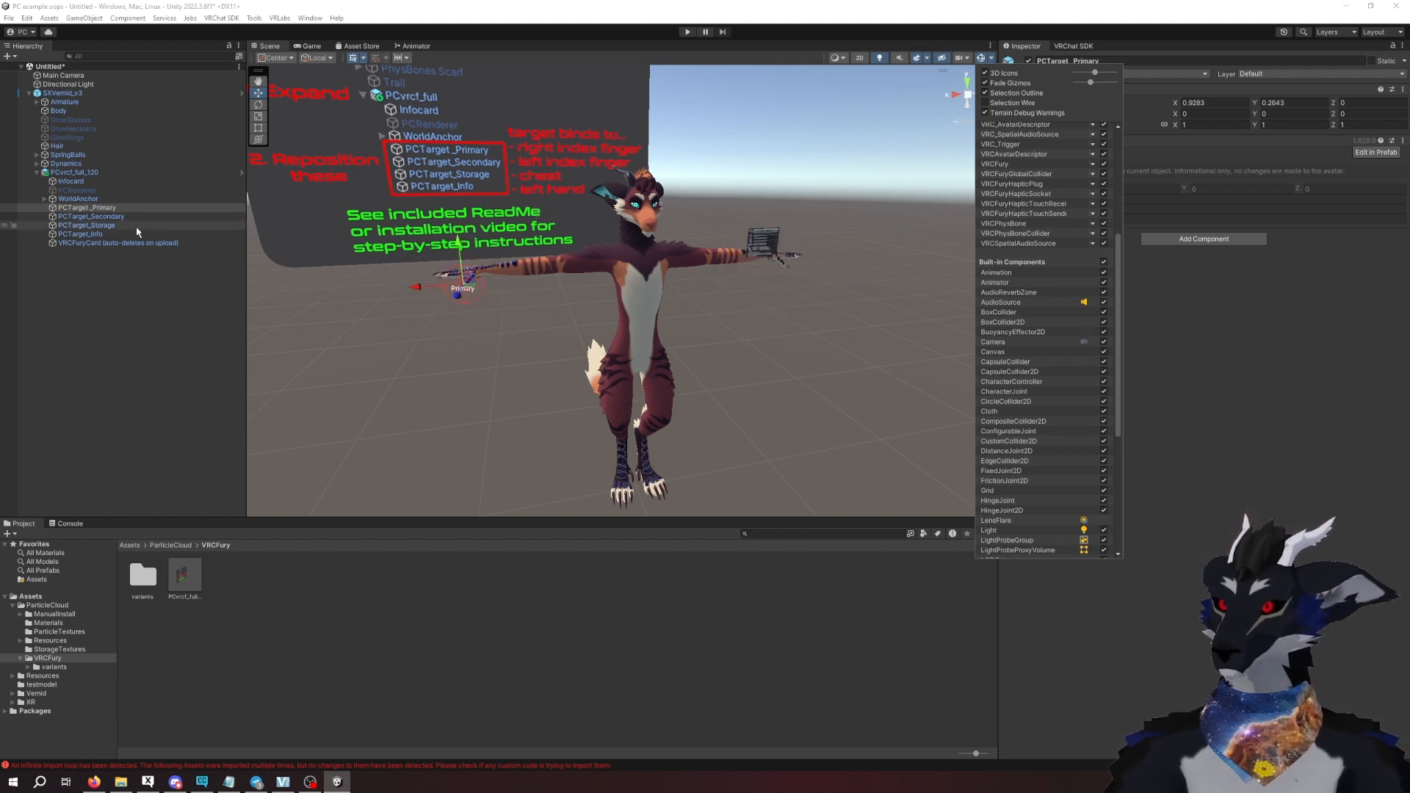
- Move PCTarget_Primary to the tip of the avatar's right index finger, at about X 1.05, Y 0.307
click(111, 208)
key(f)
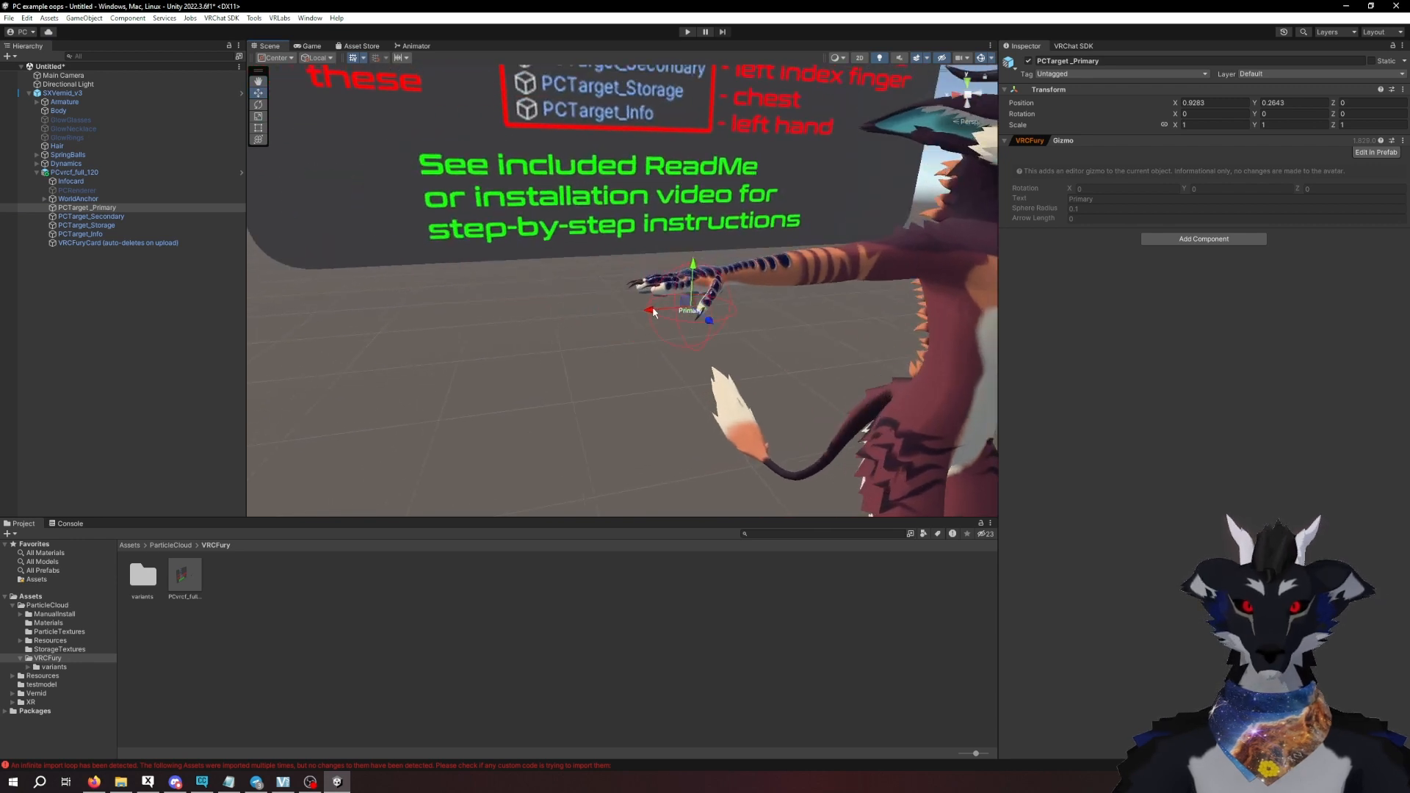
drag(649, 310, 596, 296)
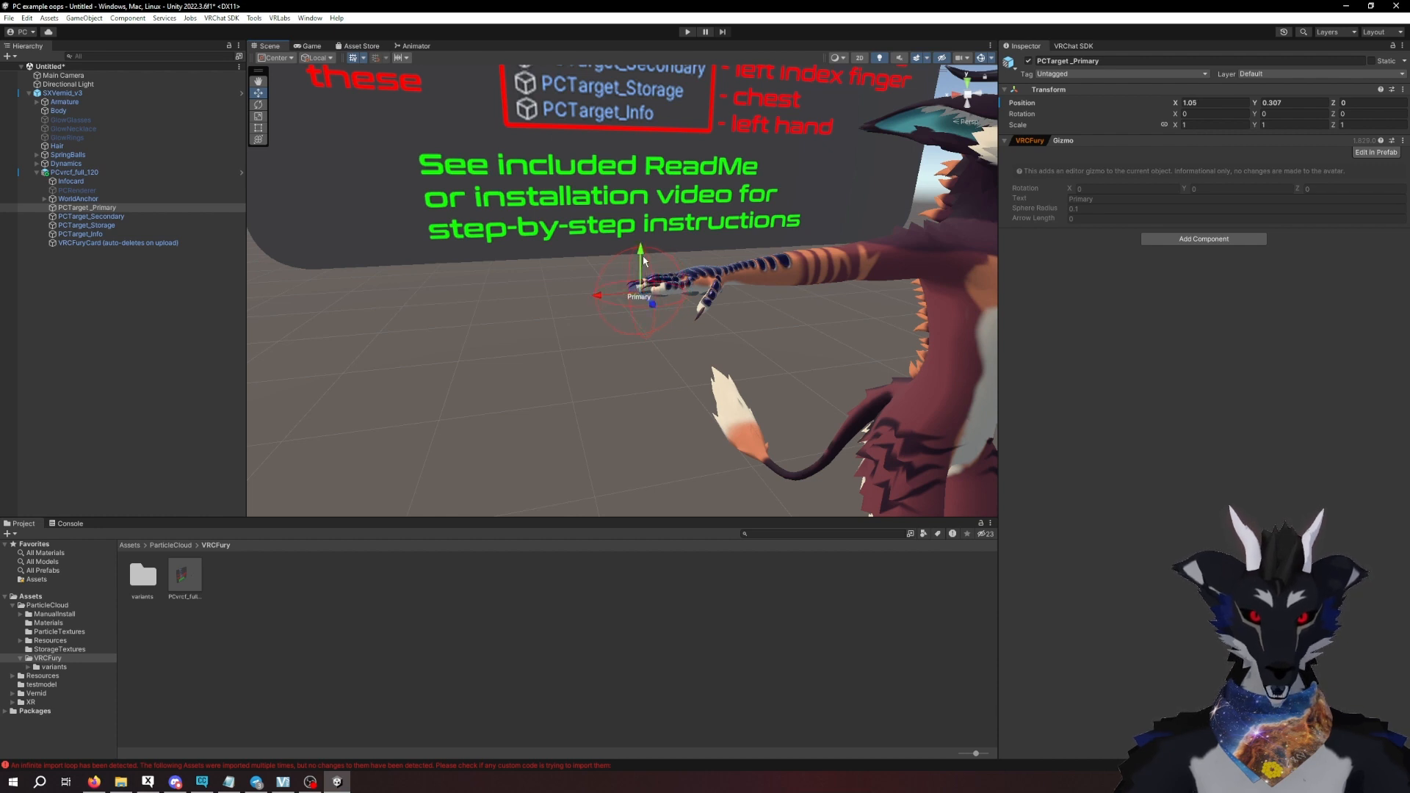
middle_drag(759, 304, 727, 296)
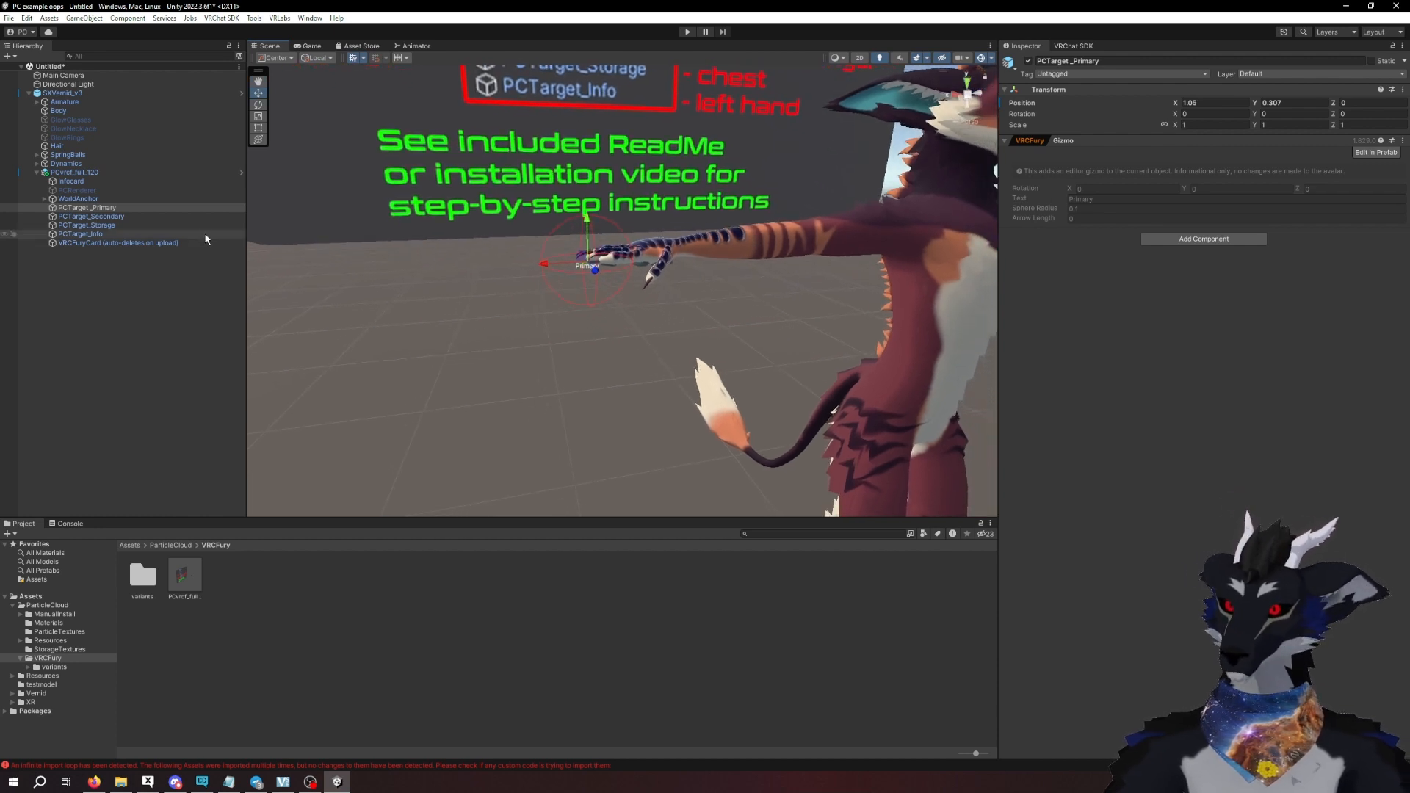
scroll(565, 318, down, 1)
- Move PCTarget_Secondary to the tip of the avatar's left index finger, at about X -1.05, Y 0.31
click(114, 218)
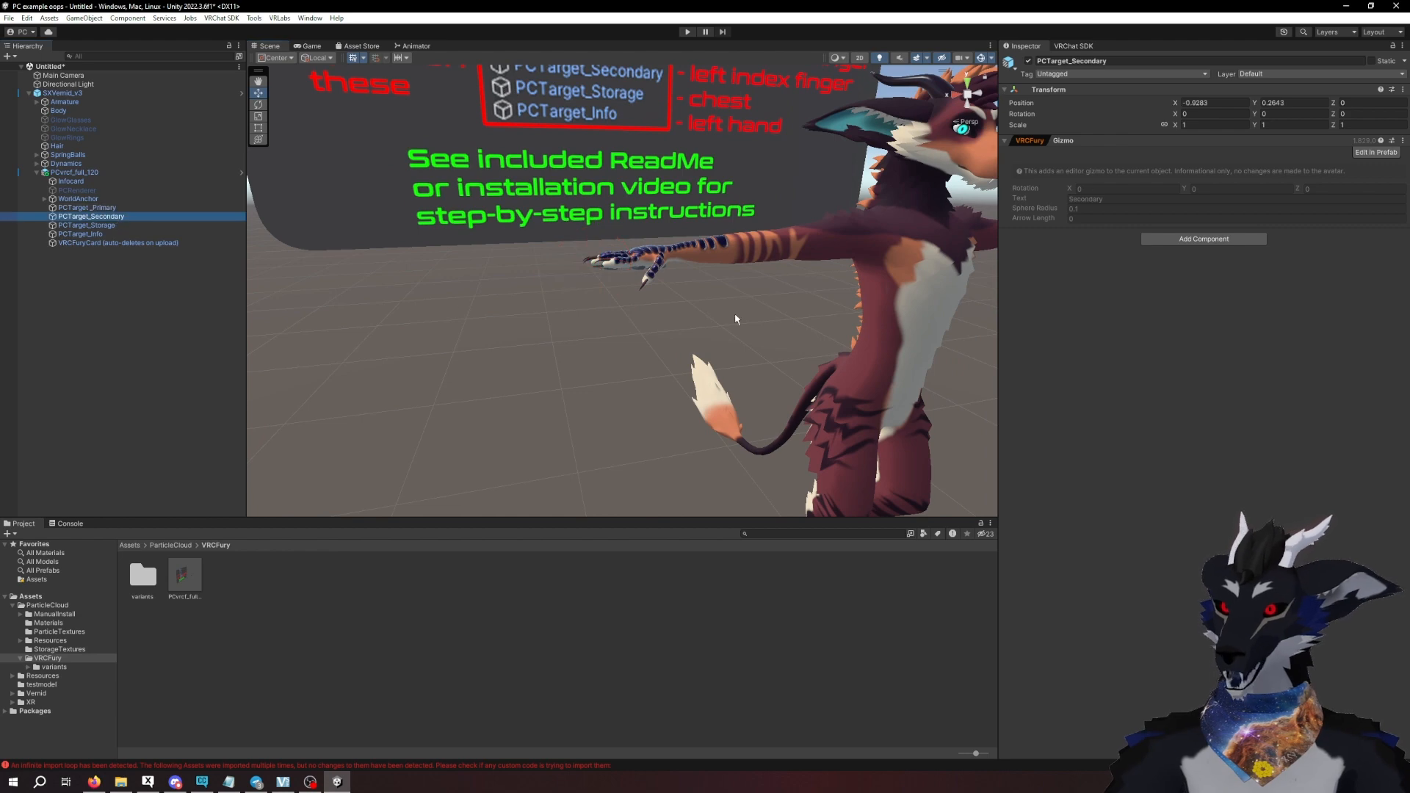
alt+drag(734, 313, 545, 269)
scroll(665, 303, down, 3)
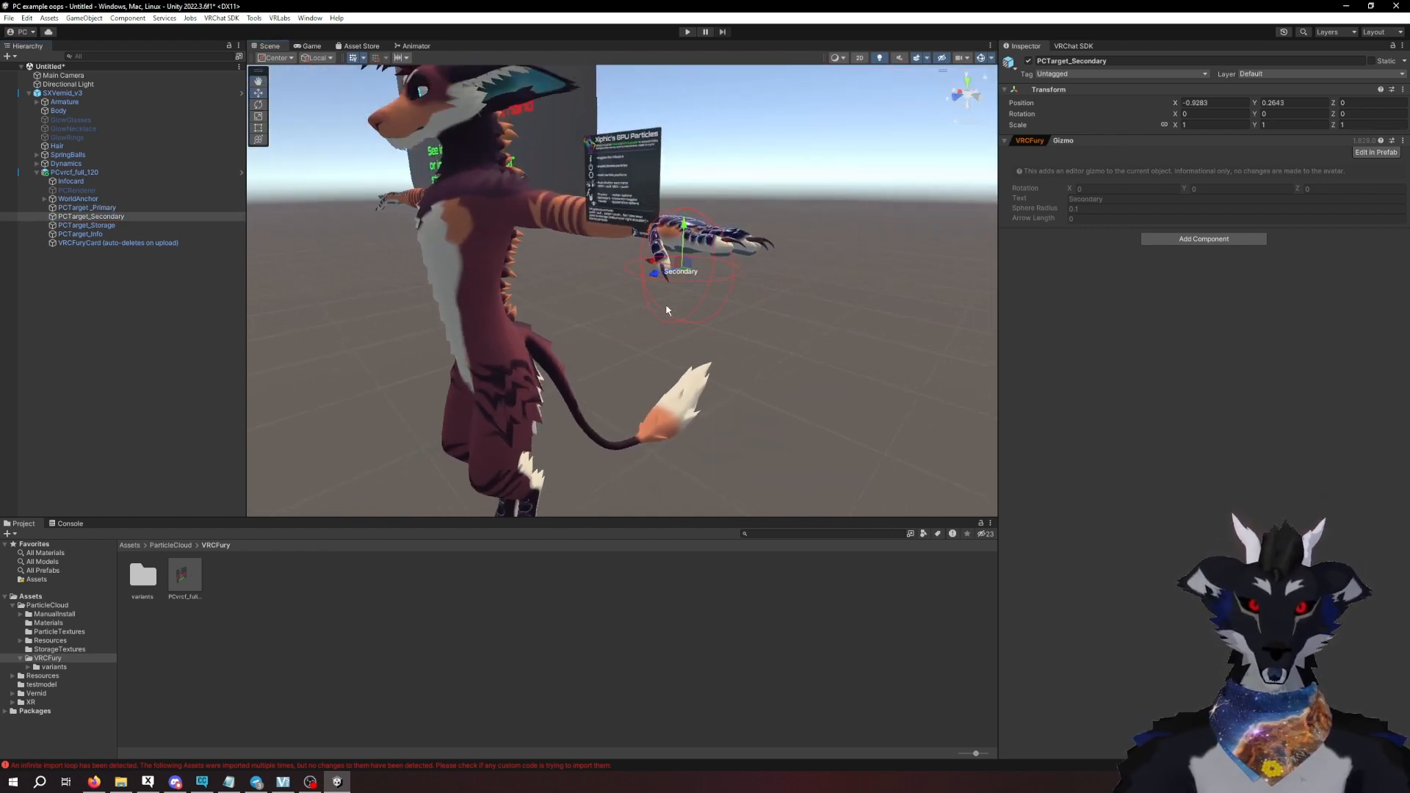
alt+drag(665, 302, 639, 268)
scroll(639, 254, down, 1)
drag(574, 213, 680, 156)
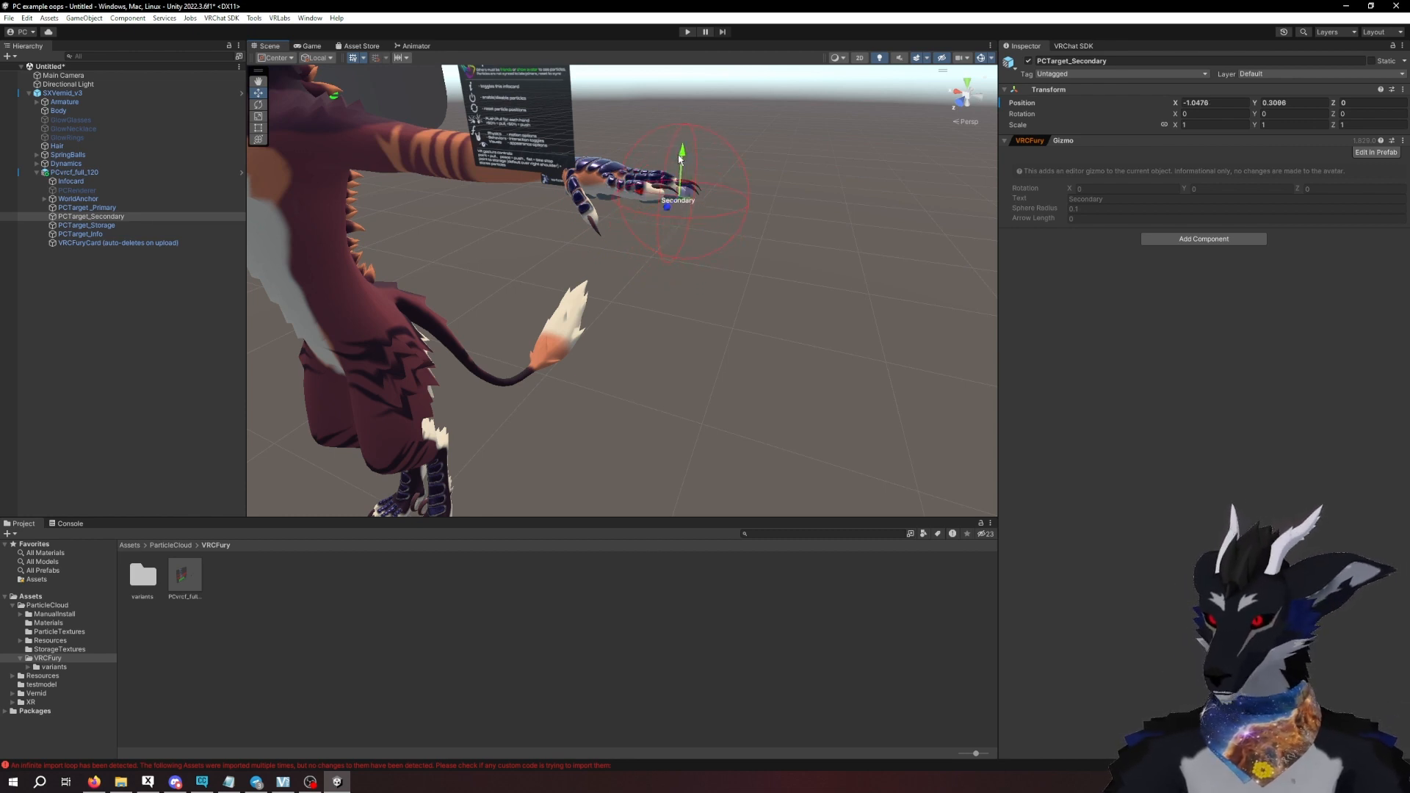
middle_drag(488, 280, 589, 287)
right_drag(520, 290, 578, 272)
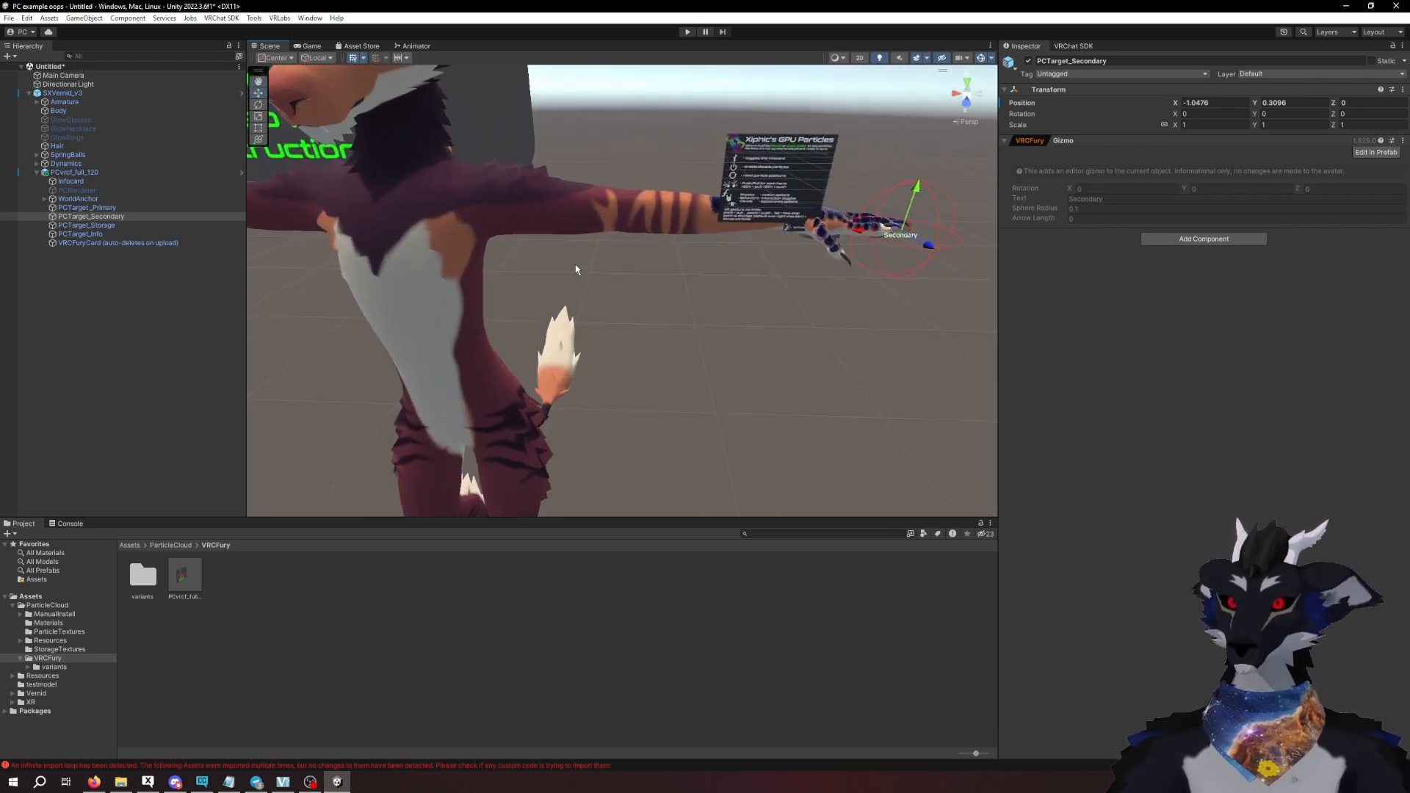
scroll(573, 271, down, 4)
middle_drag(539, 296, 614, 290)
right_drag(614, 291, 632, 275)
middle_drag(632, 274, 635, 283)
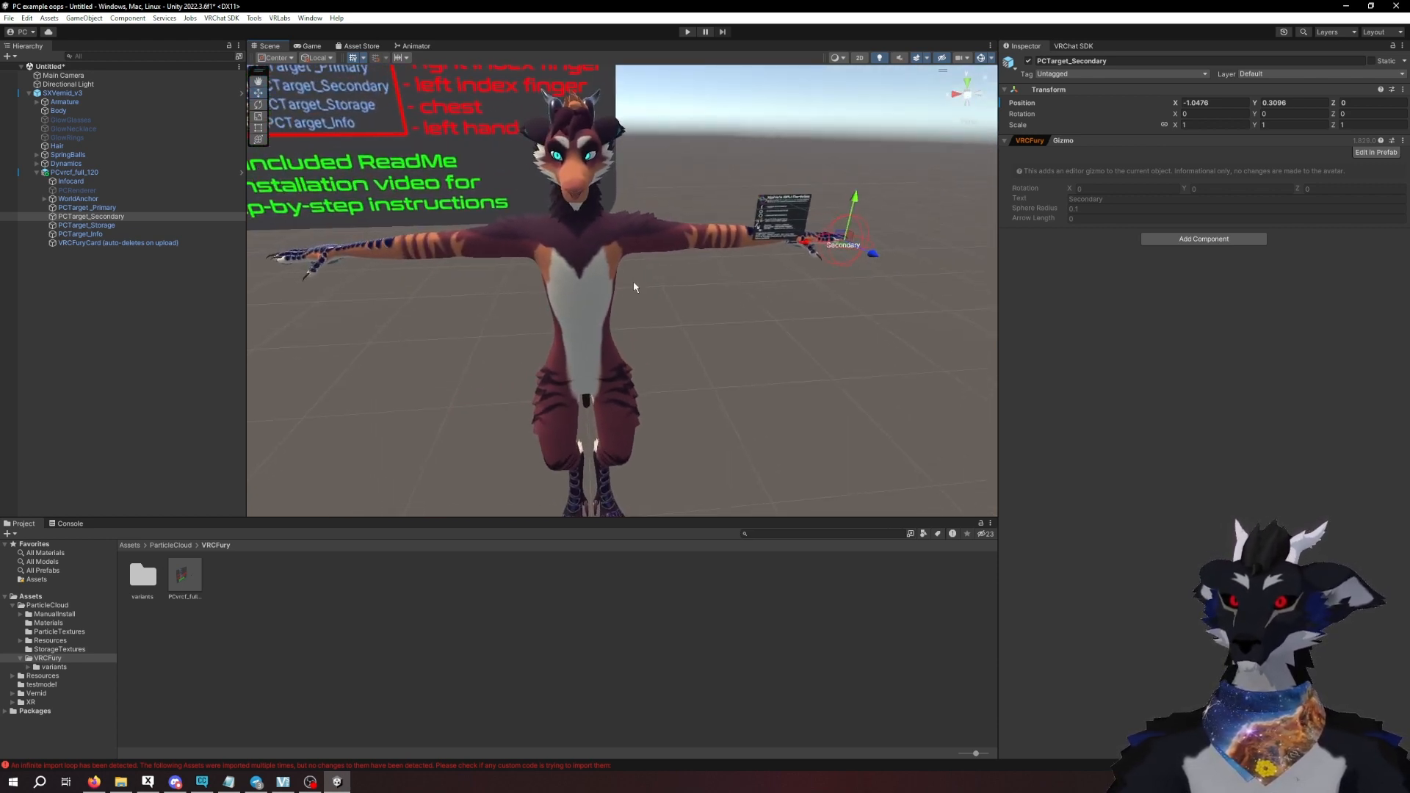
- Move PCTarget_Storage backward behind the avatar's right shoulder, to about Z -0.127
click(76, 226)
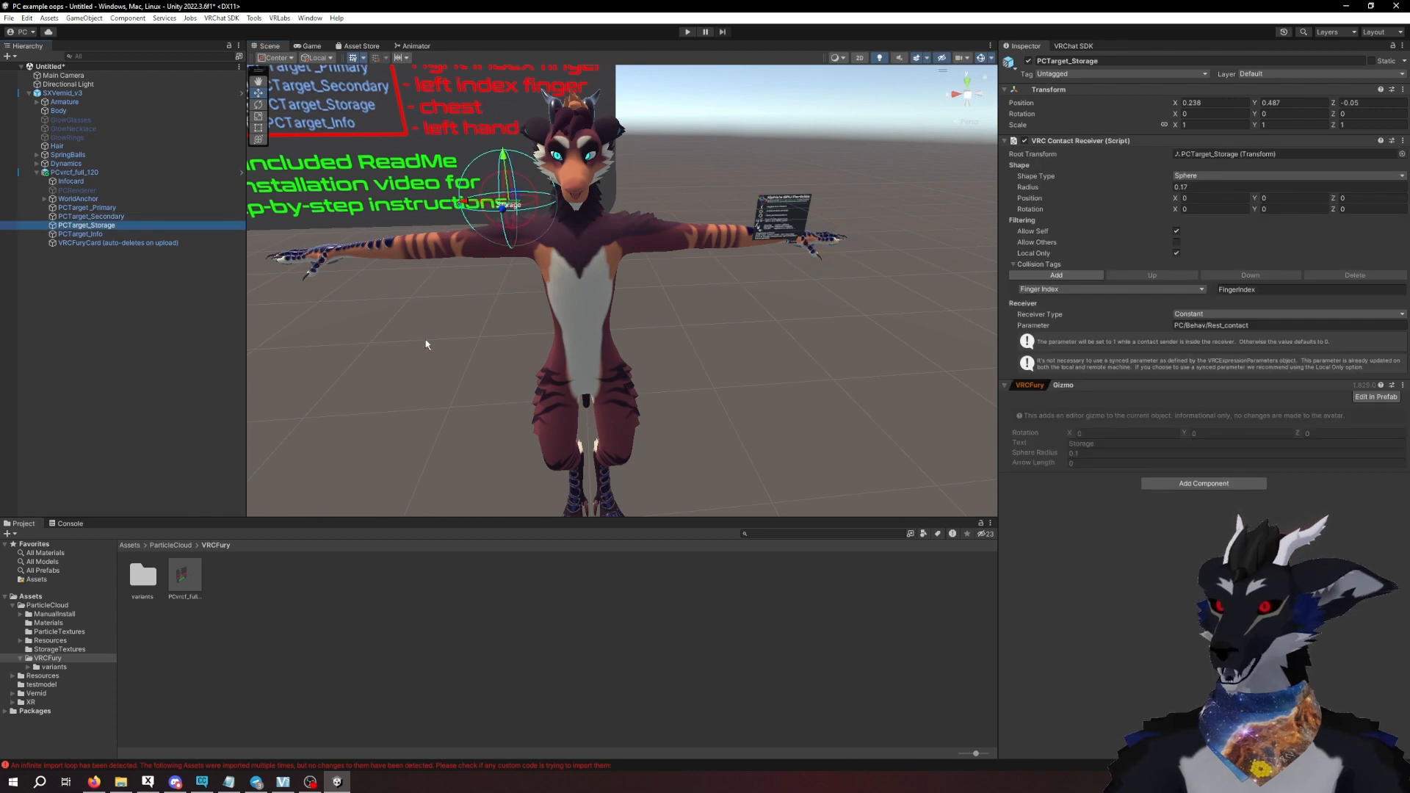
key(f)
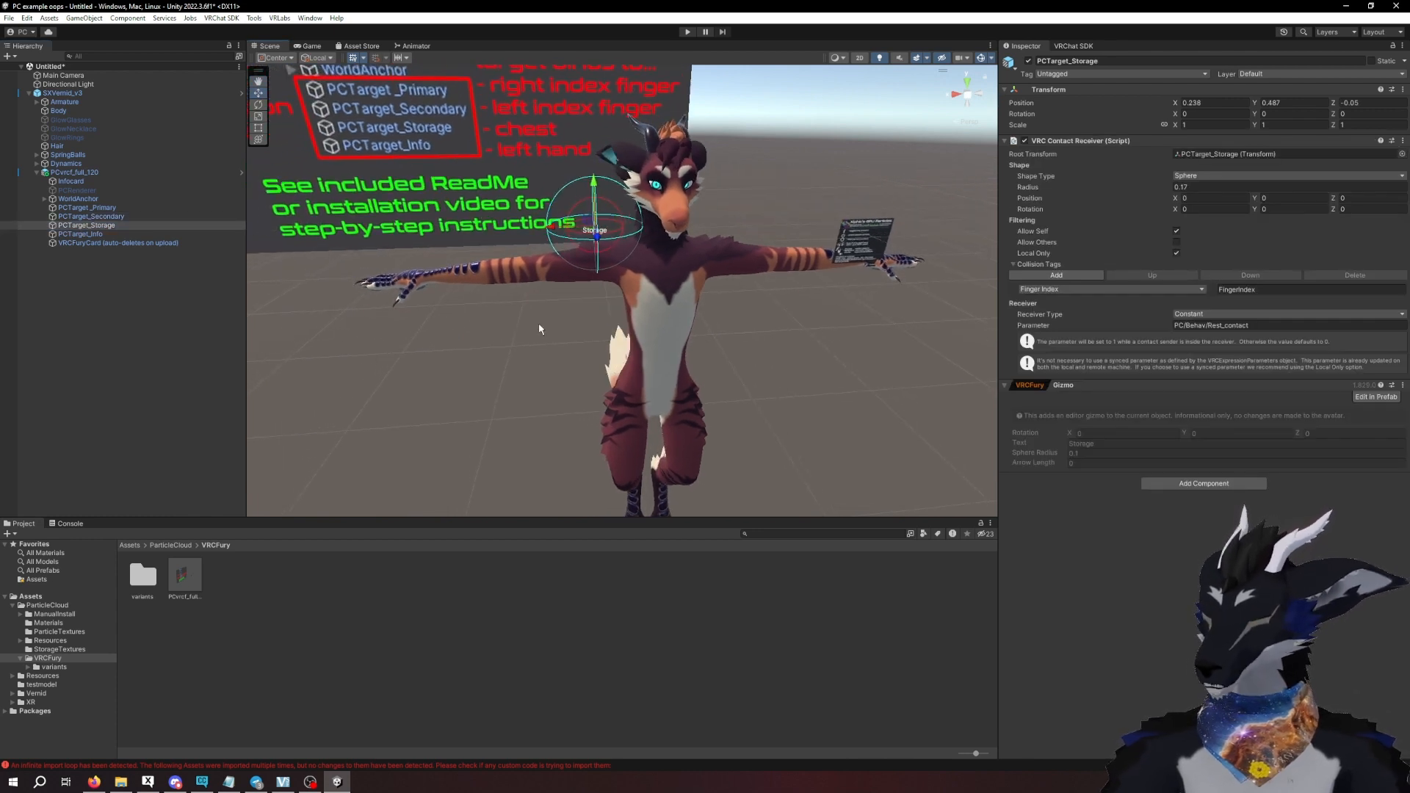
alt+drag(534, 284, 585, 279)
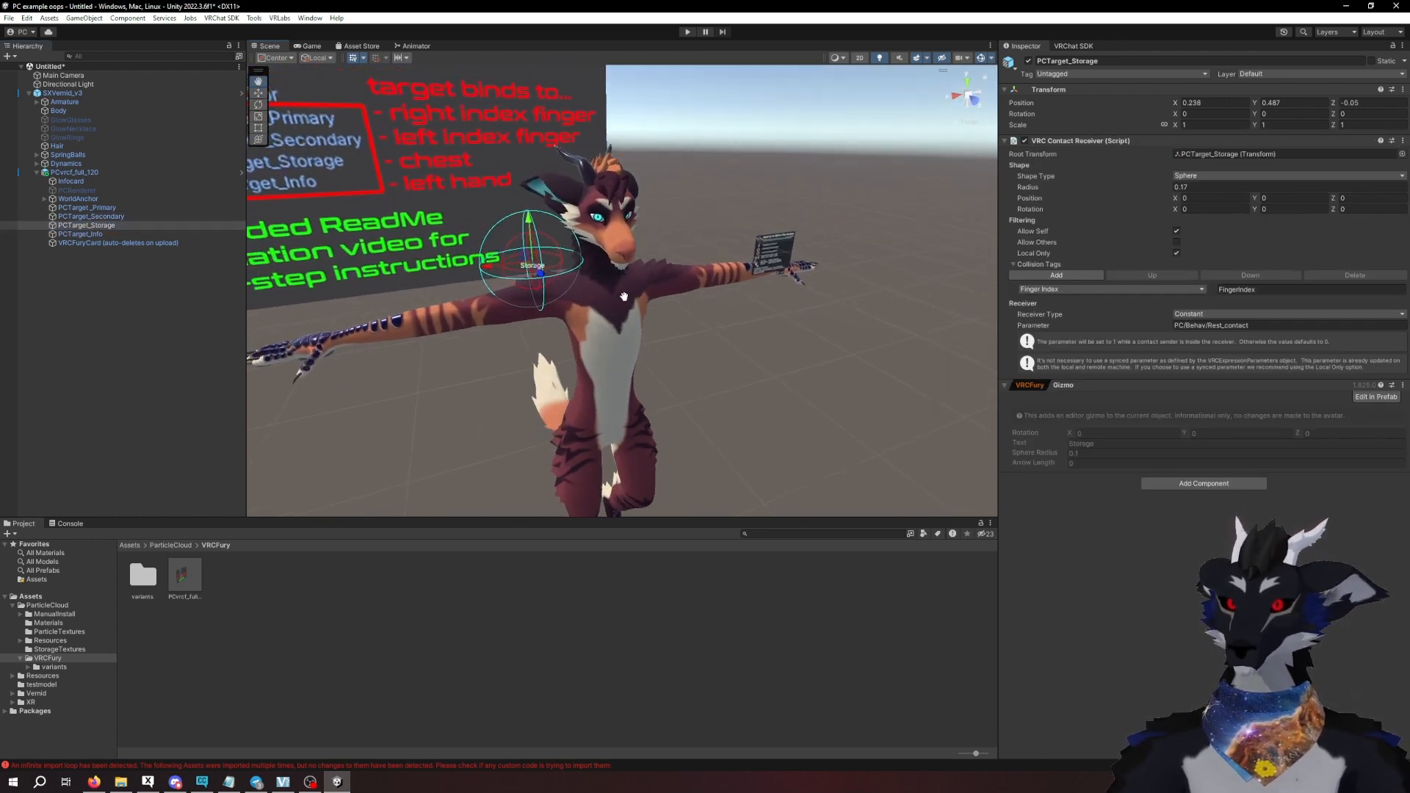
middle_drag(585, 279, 724, 338)
drag(705, 319, 726, 352)
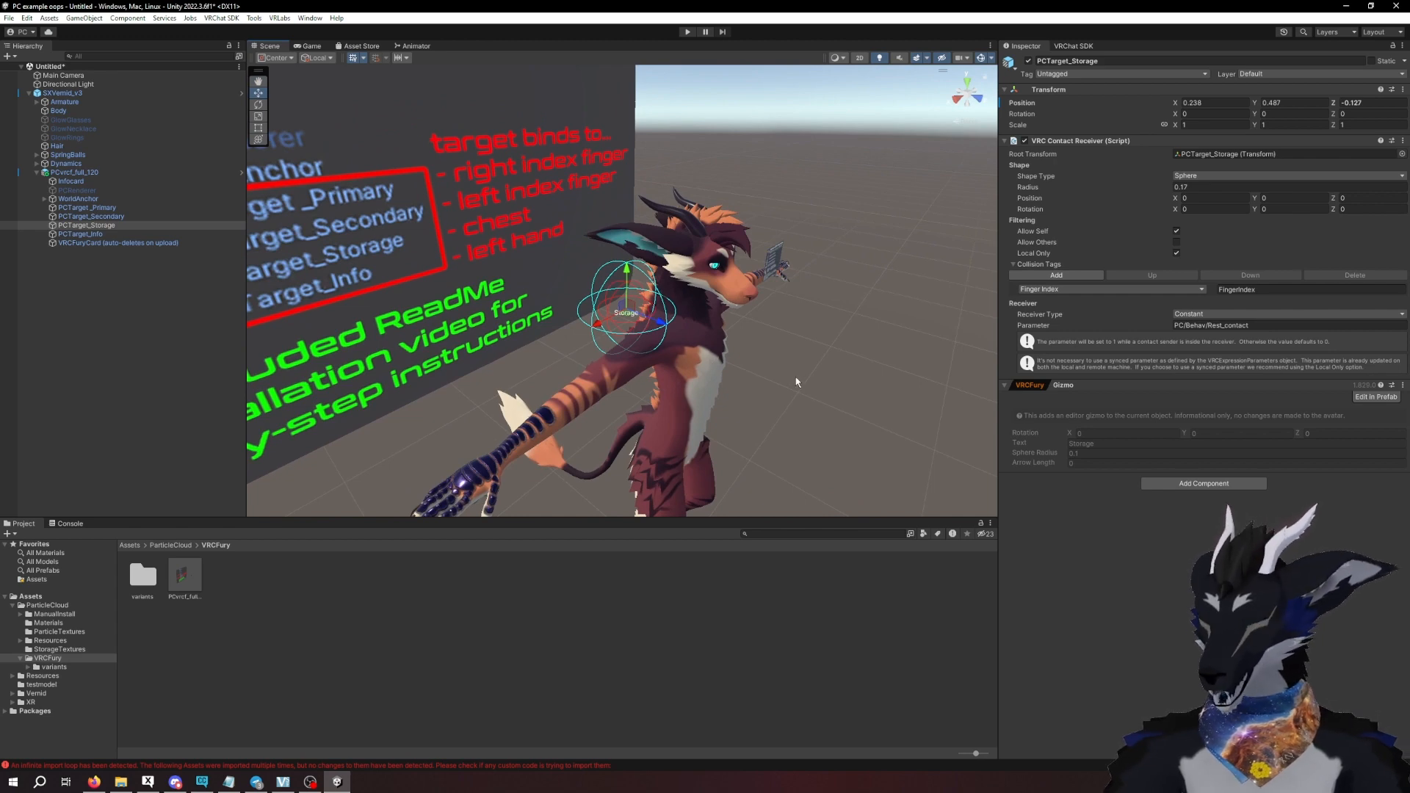
alt+drag(824, 388, 565, 359)
- Move PCTarget_Info so the info card sits just above the avatar's left hand, at about X -0.88, Y 0.45
click(109, 234)
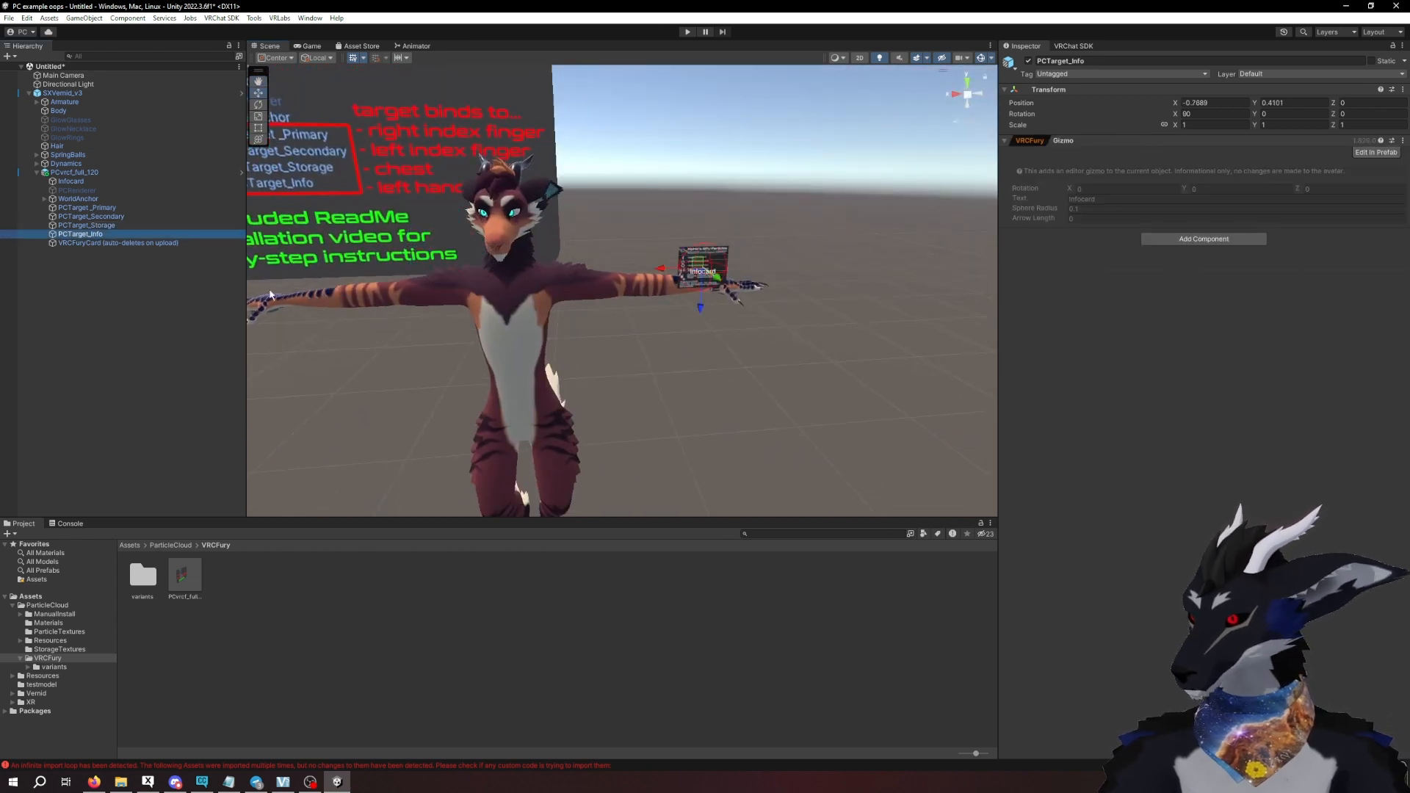
alt+drag(751, 358, 637, 368)
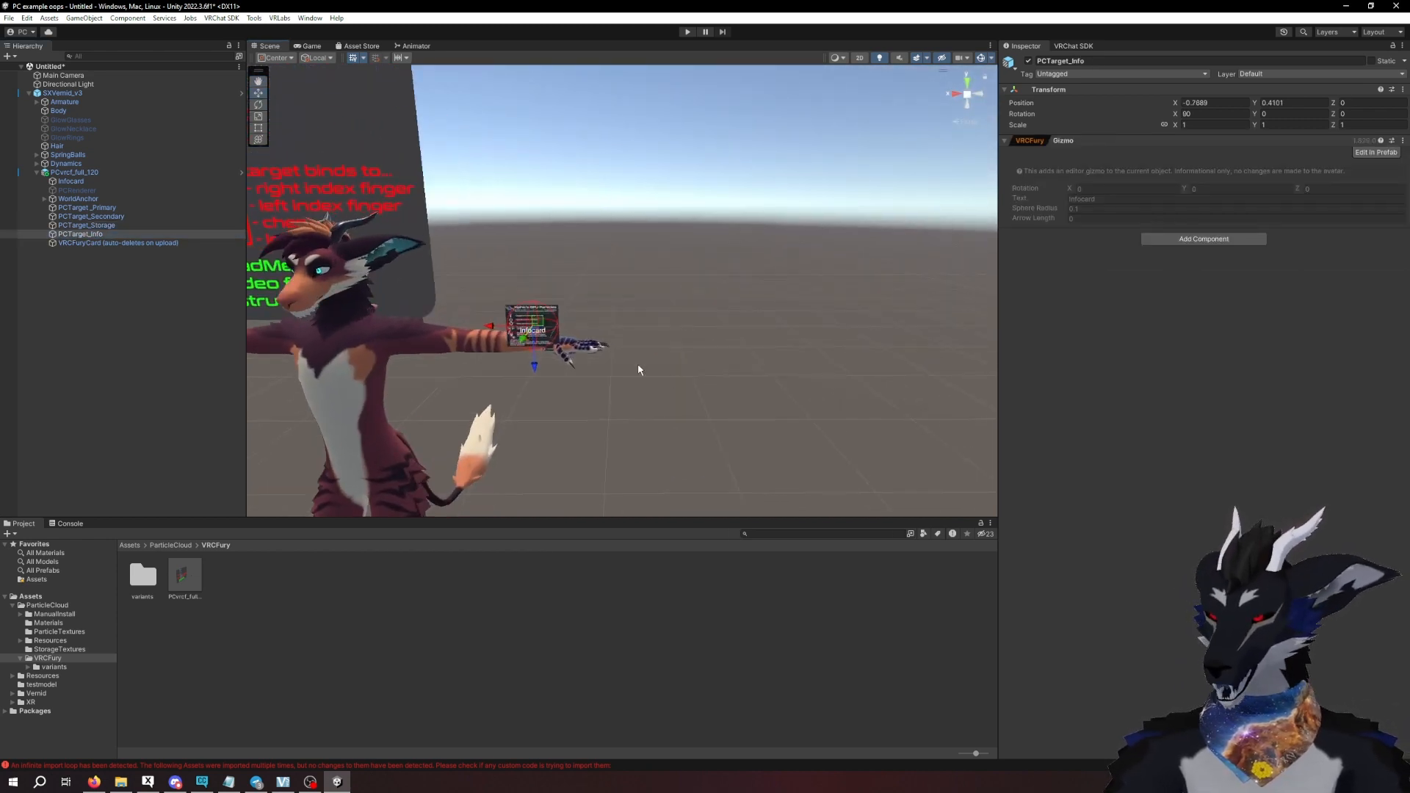
scroll(588, 366, up, 5)
scroll(588, 366, up, 2)
middle_drag(561, 361, 615, 318)
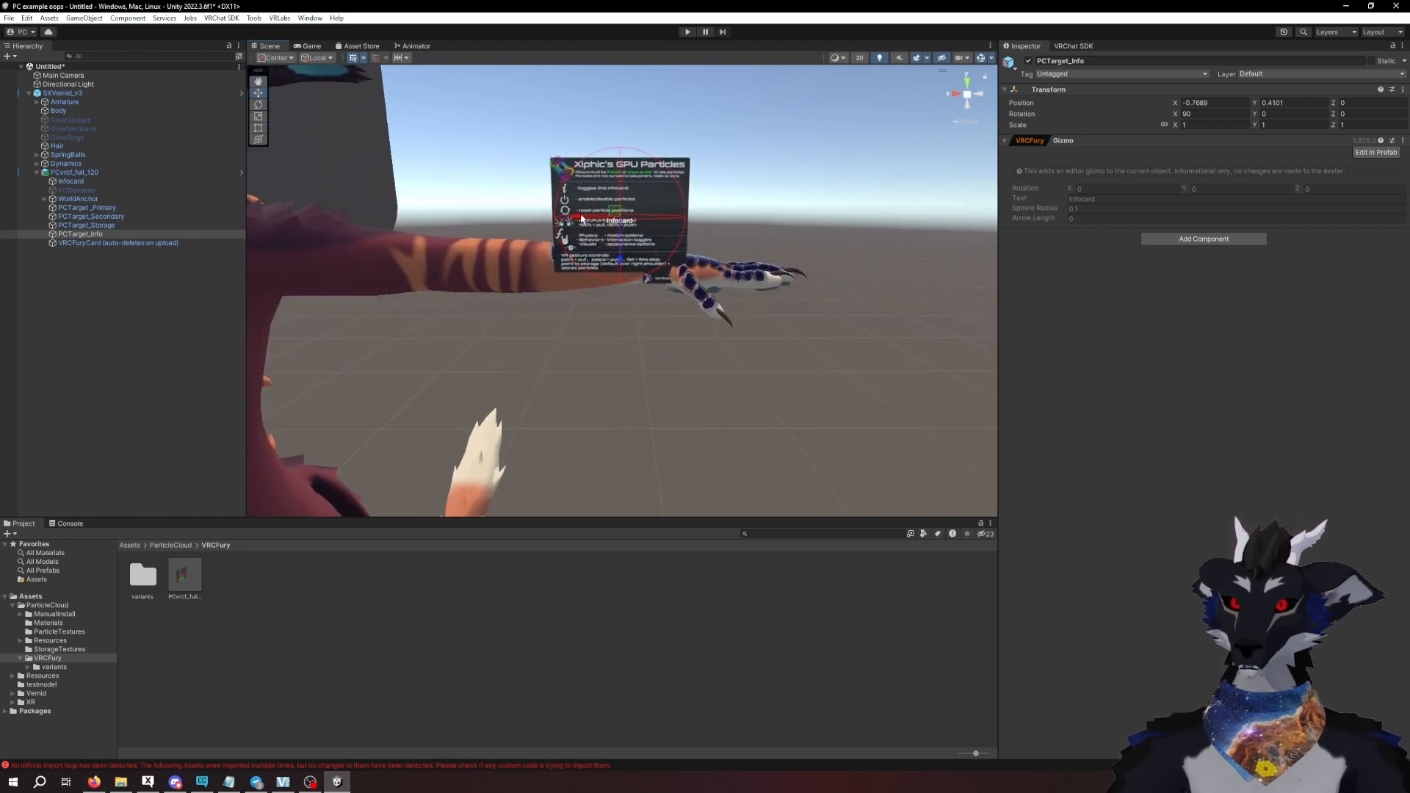
drag(580, 218, 663, 219)
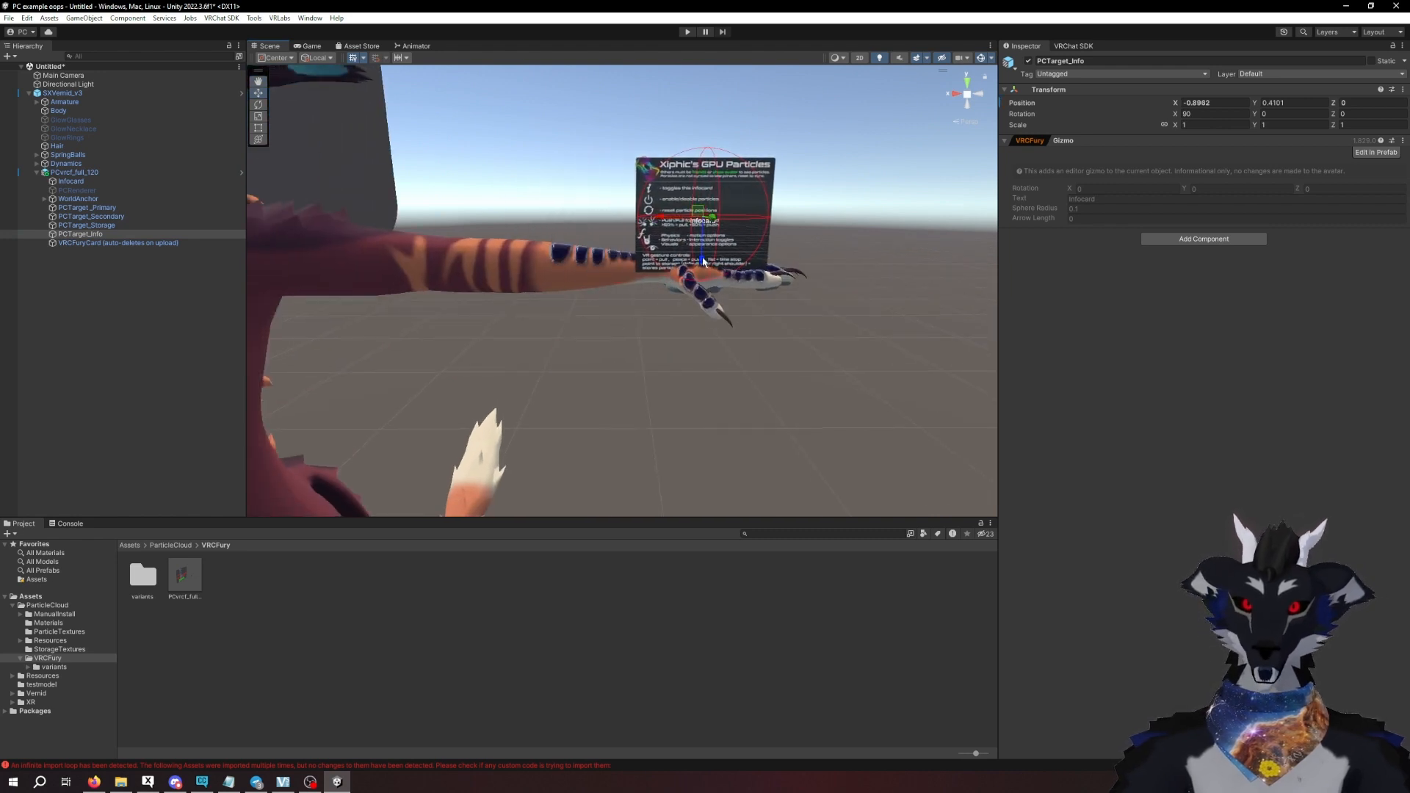
drag(700, 264, 699, 236)
drag(658, 193, 648, 193)
drag(692, 236, 693, 232)
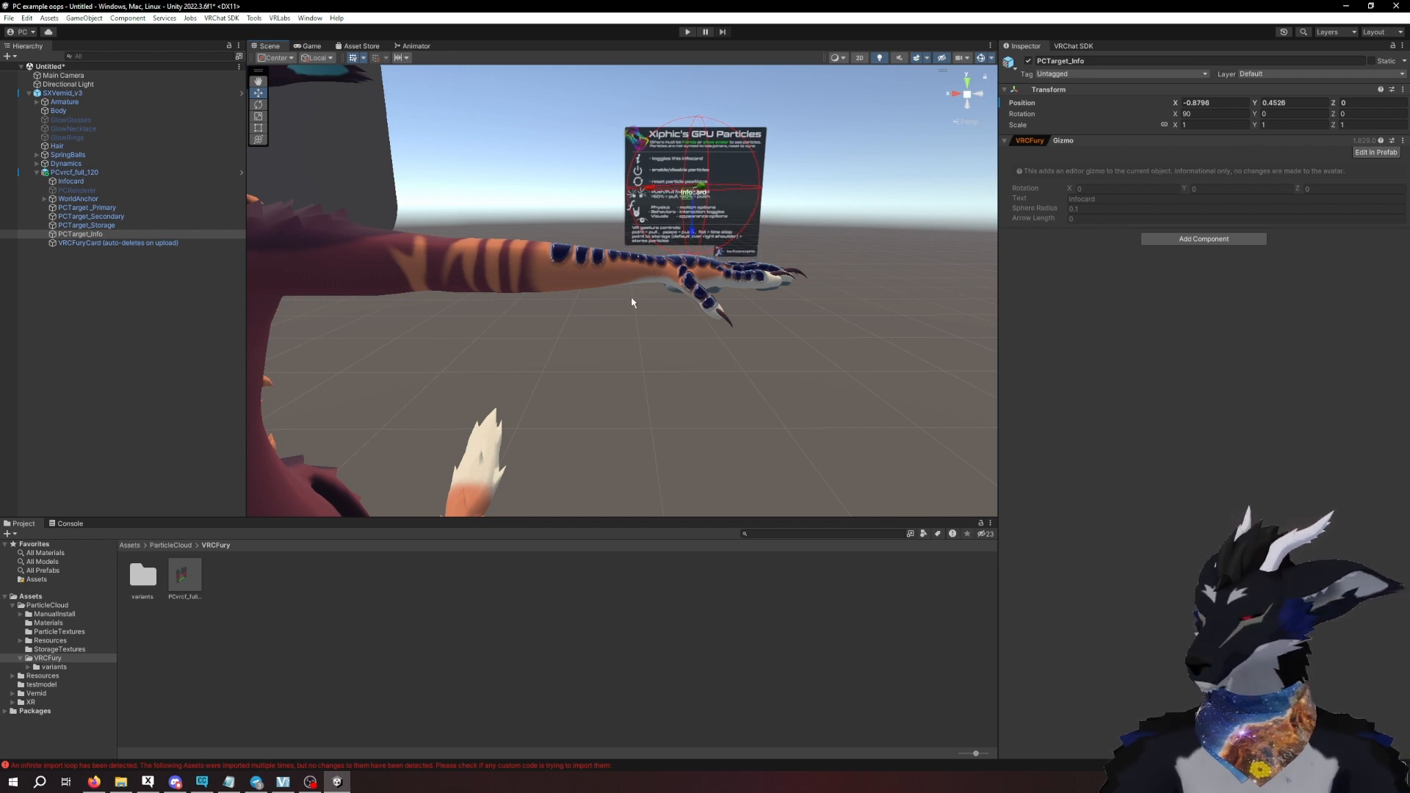
scroll(631, 302, down, 3)
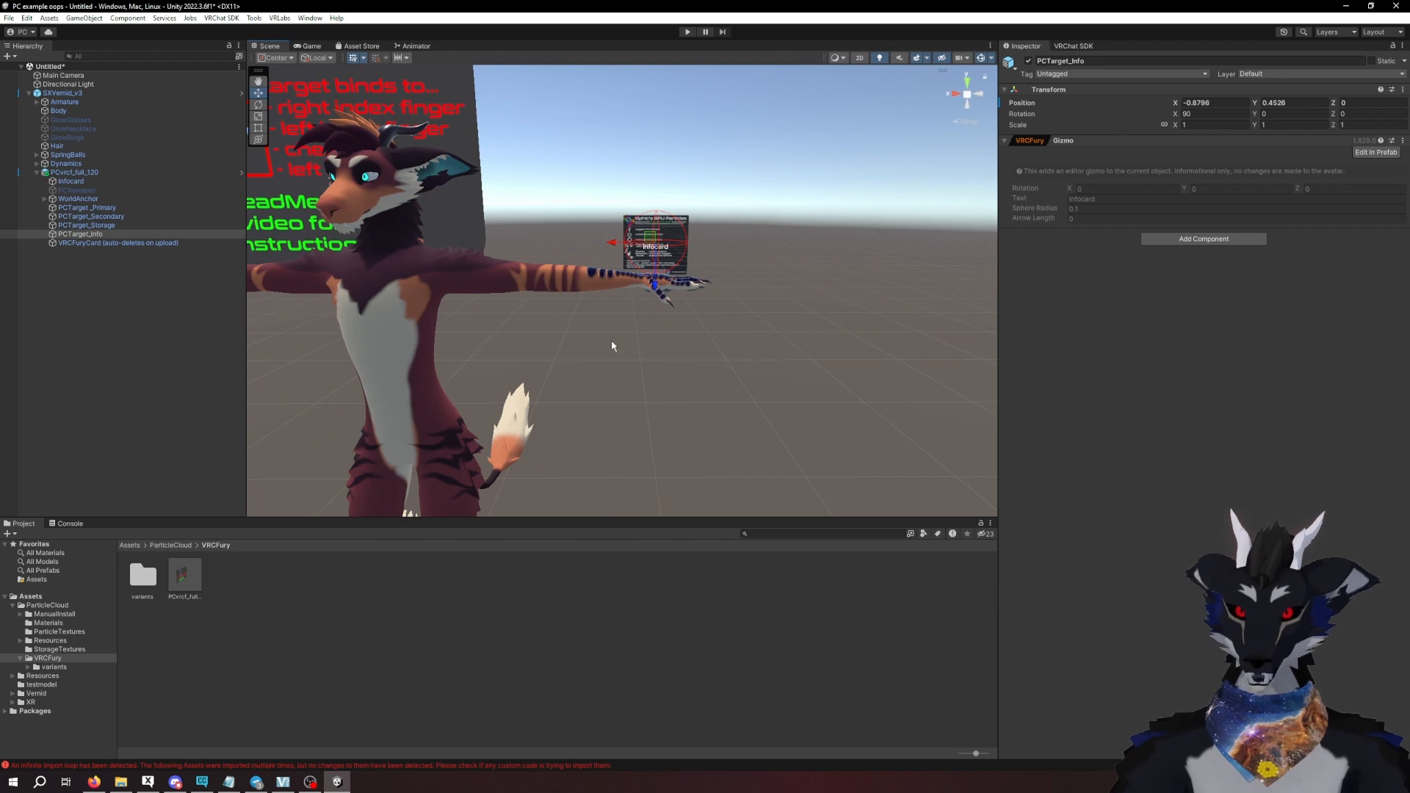
- Try rotating PCTarget_Info with the Rotate tool, and undo the rotation
scroll(611, 341, up, 5)
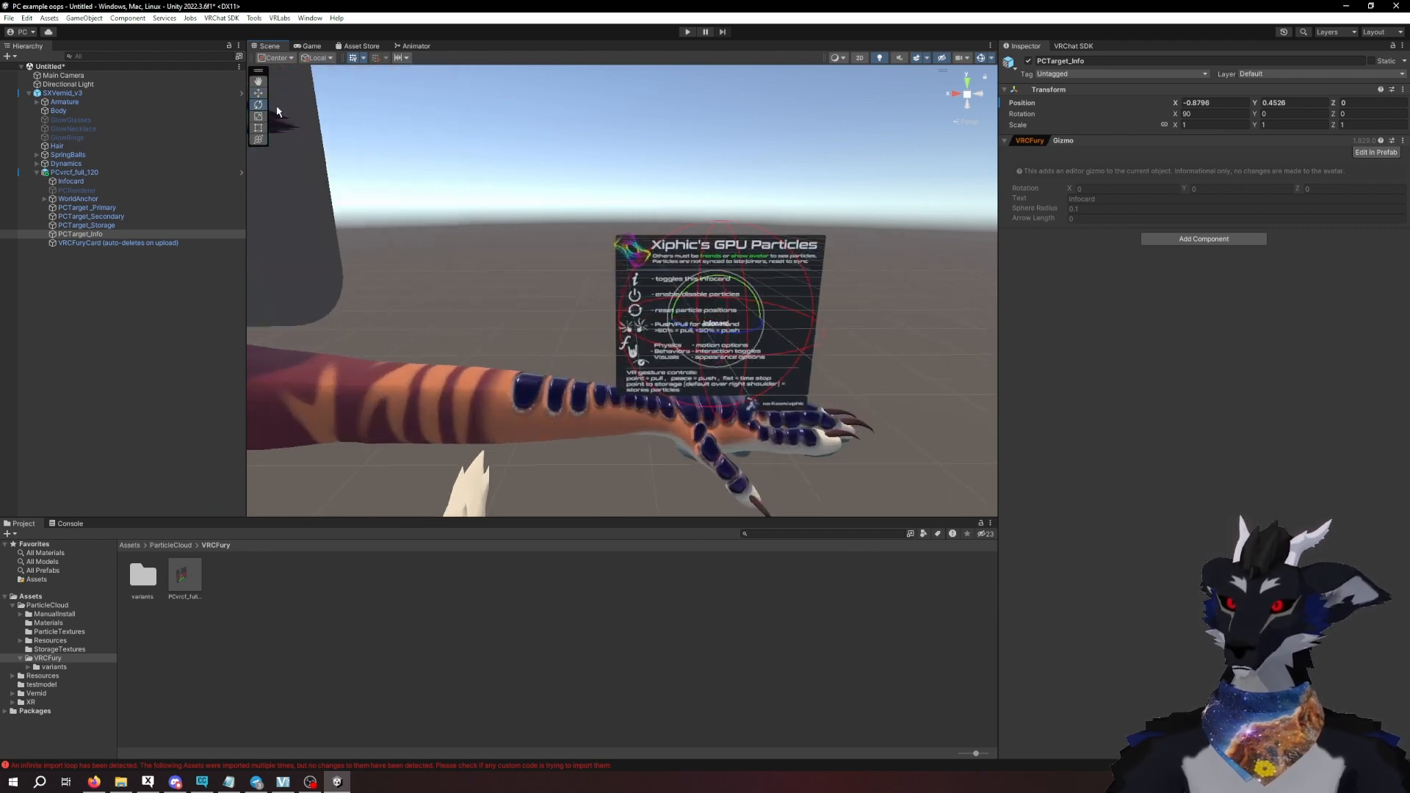
drag(749, 298, 807, 329)
key(ctrl+z)
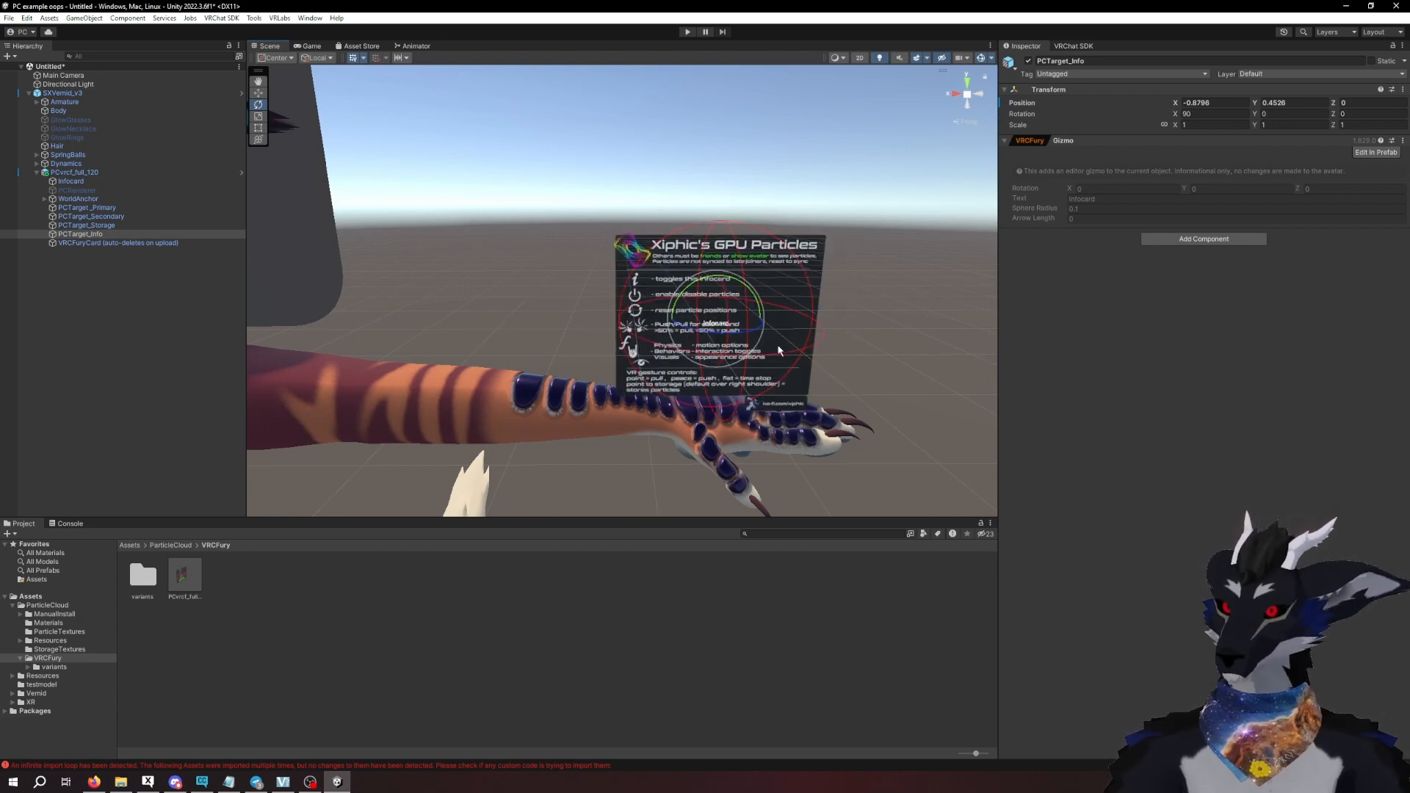
- Deactivate the SXVernid_v3 avatar that holds the VRCFury setup and collapse its hierarchy
scroll(780, 350, down, 10)
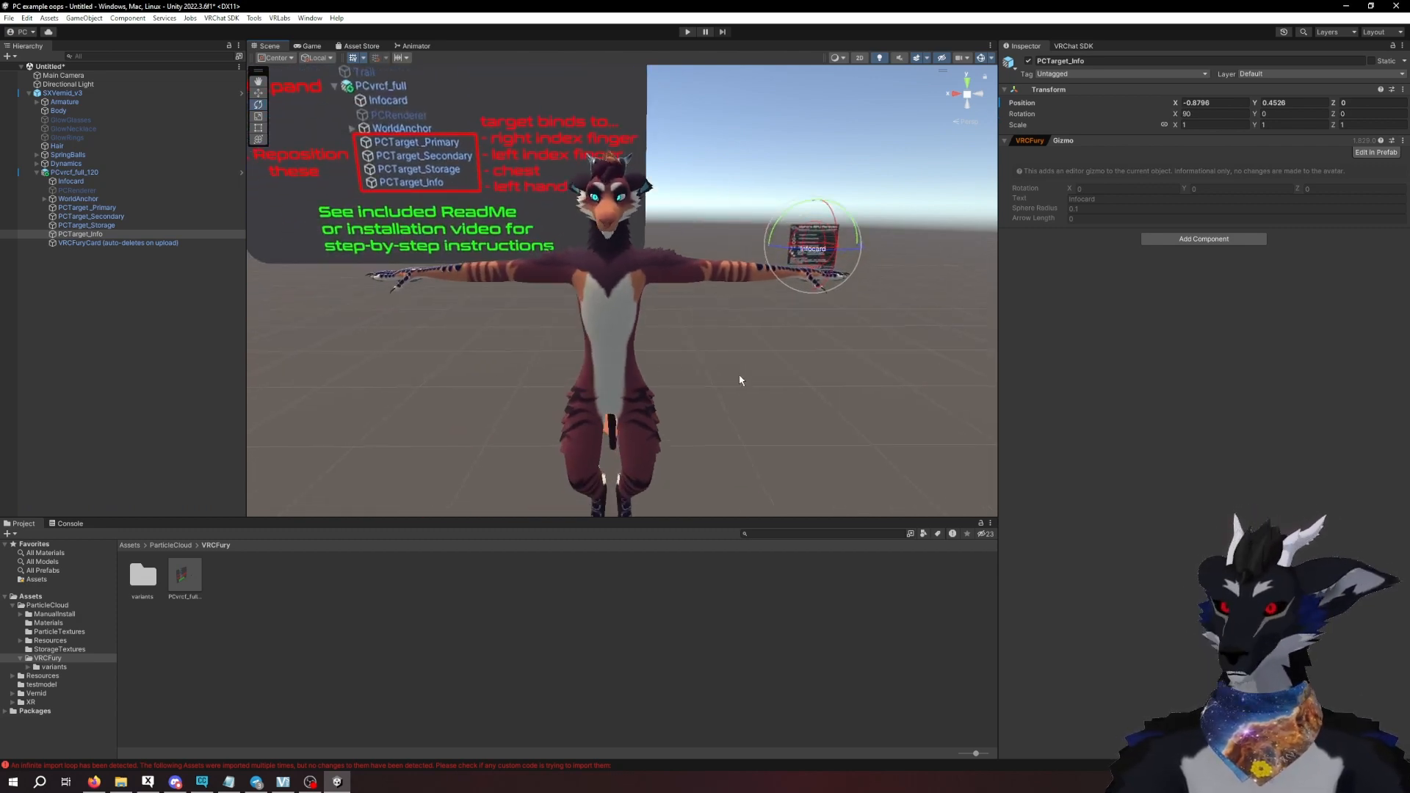
scroll(734, 378, down, 5)
click(732, 378)
scroll(732, 376, down, 3)
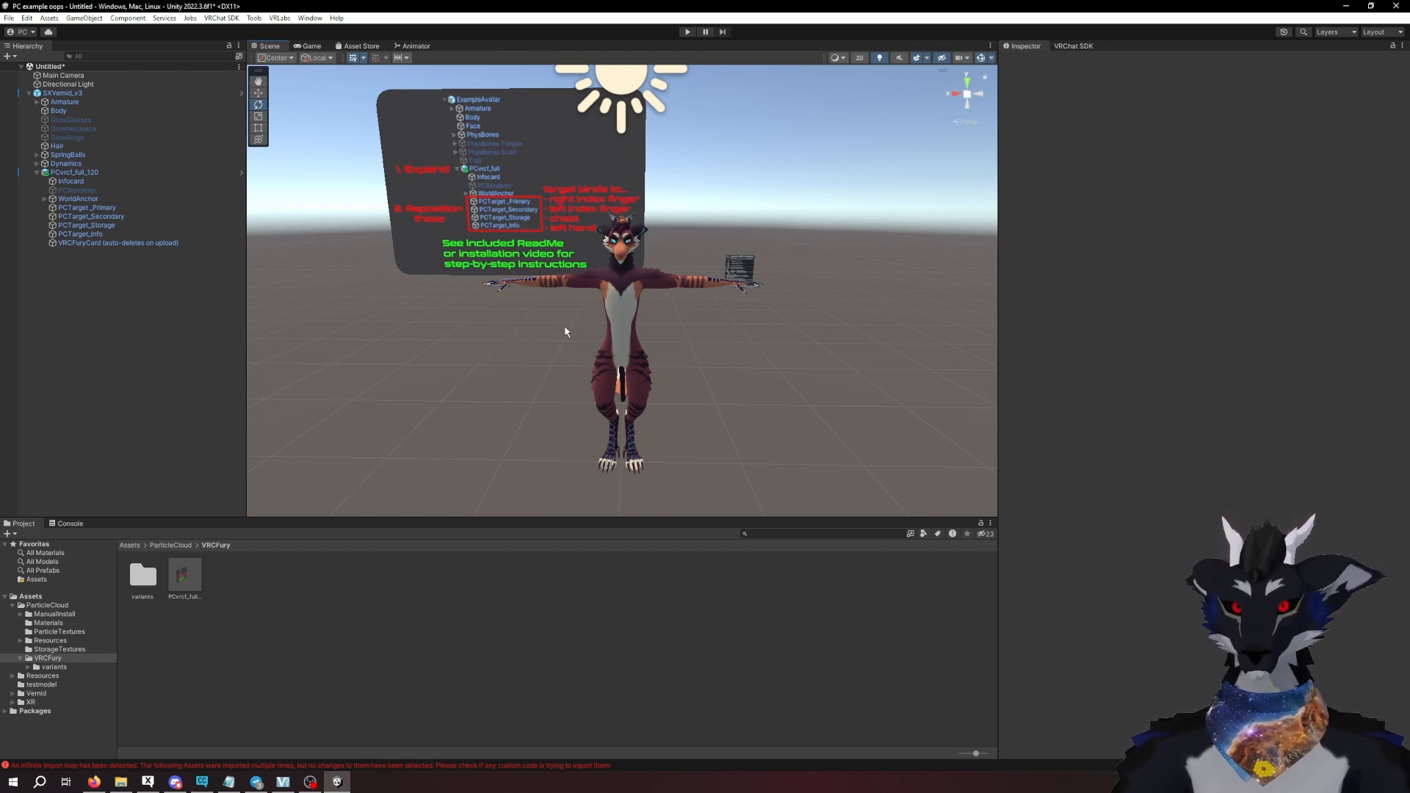
click(72, 94)
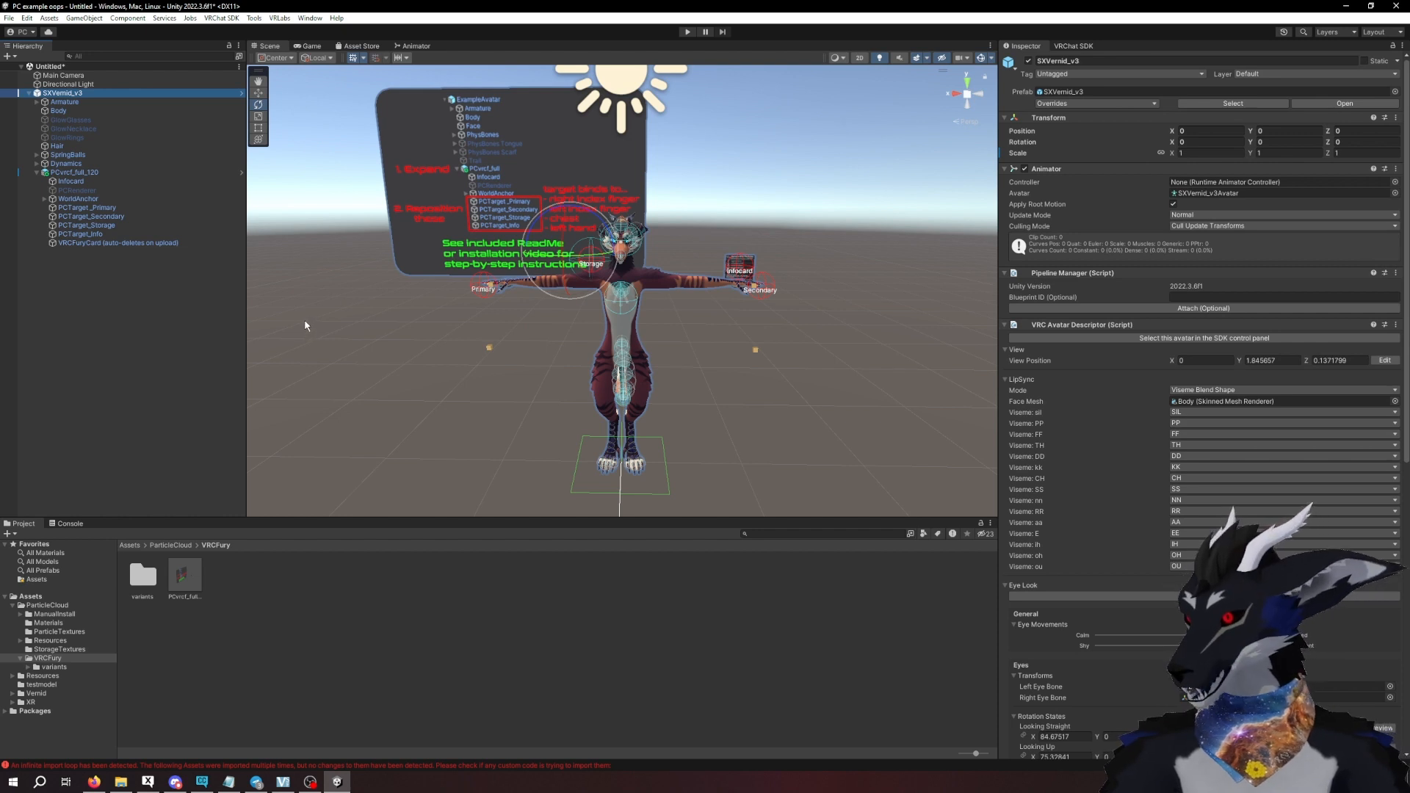
click(37, 173)
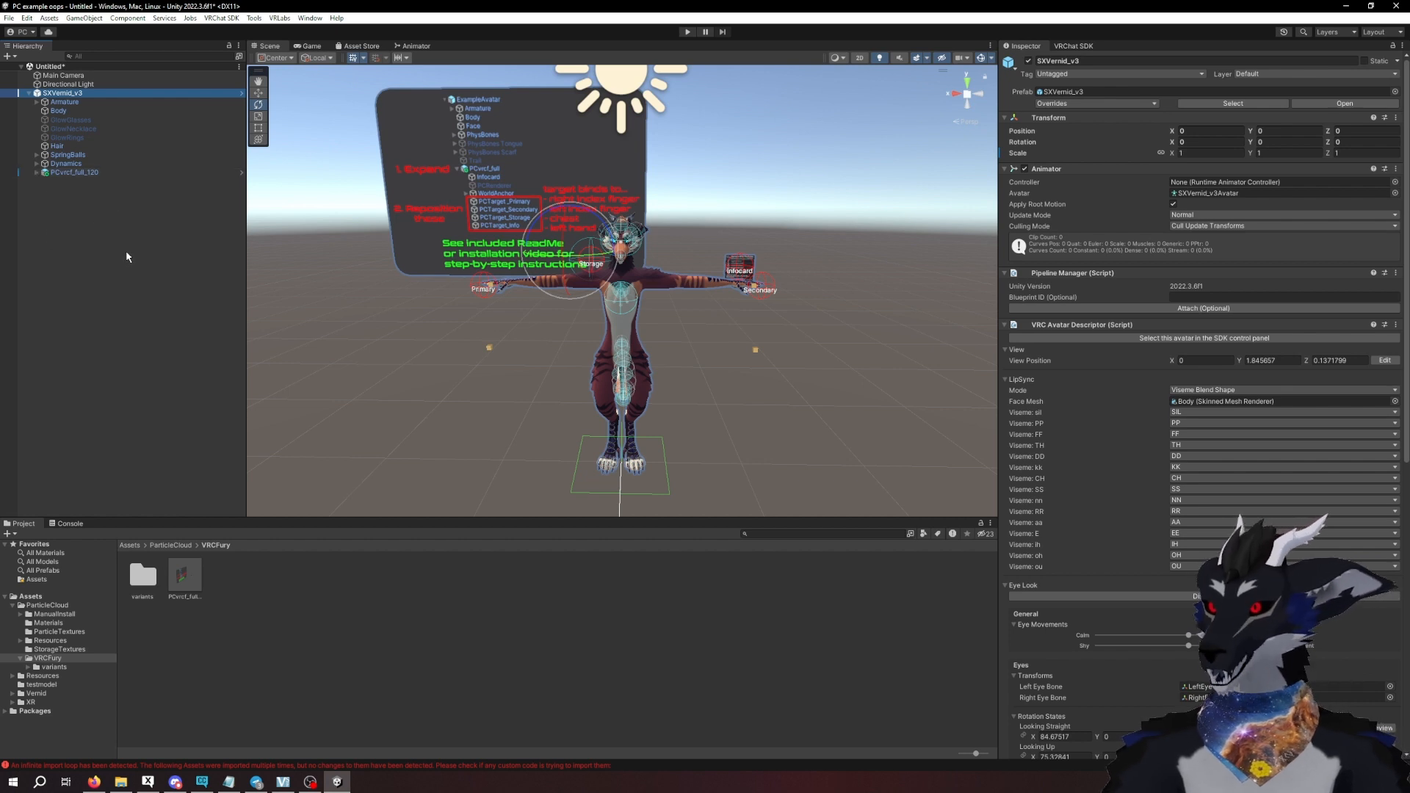
right_drag(524, 326, 452, 301)
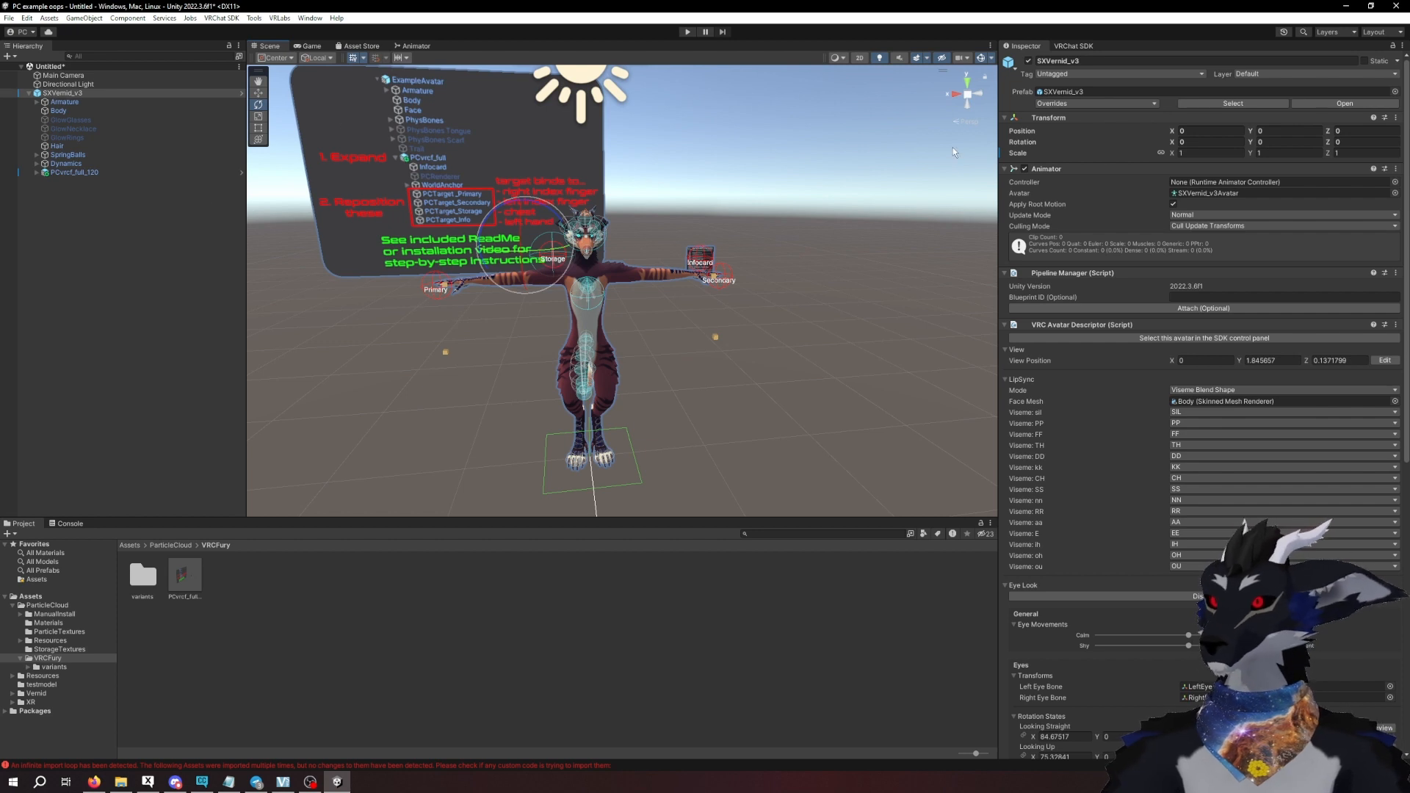
click(1028, 61)
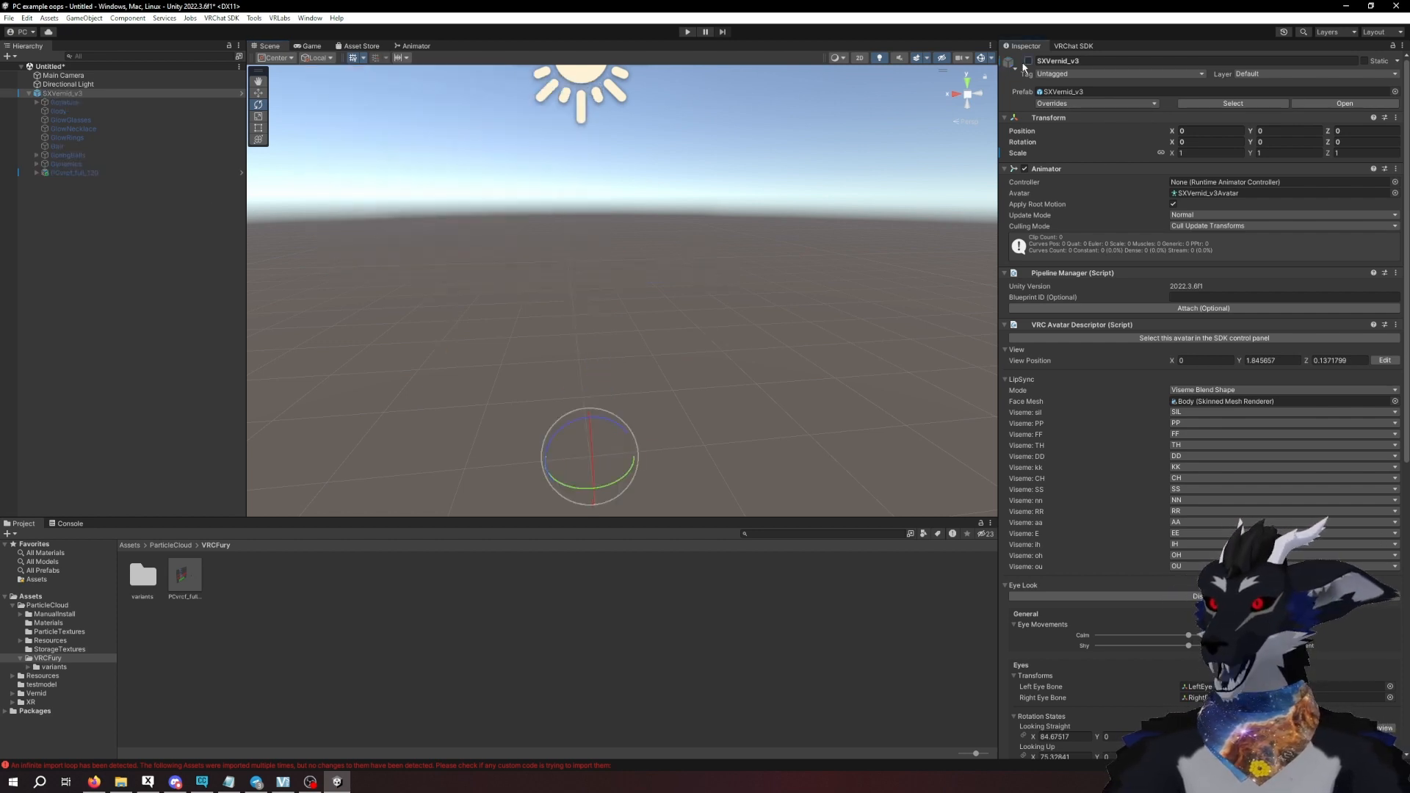
click(28, 93)
click(81, 479)
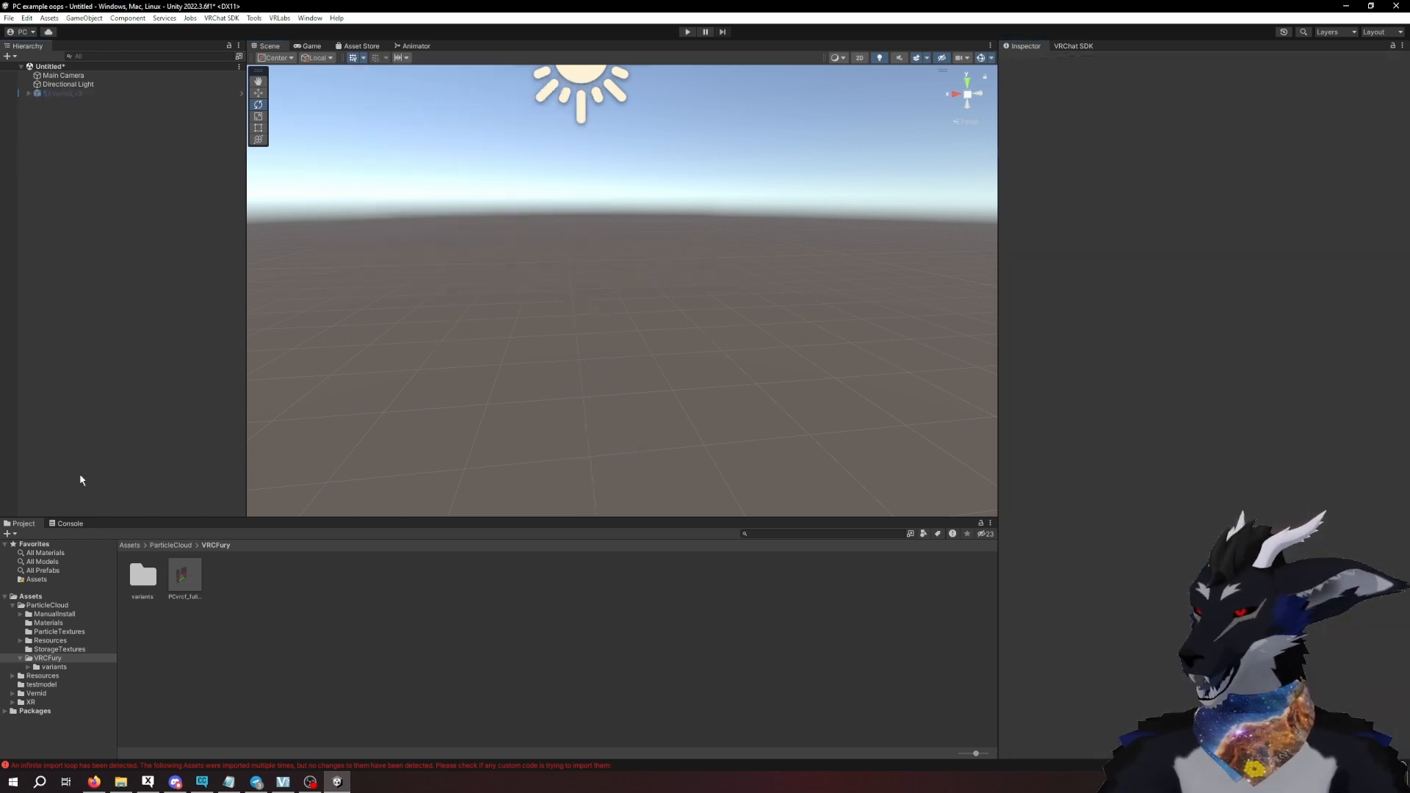
- Add a fresh copy of the SXVernid_v3 prefab from the Vernid assets folder to the scene
click(21, 693)
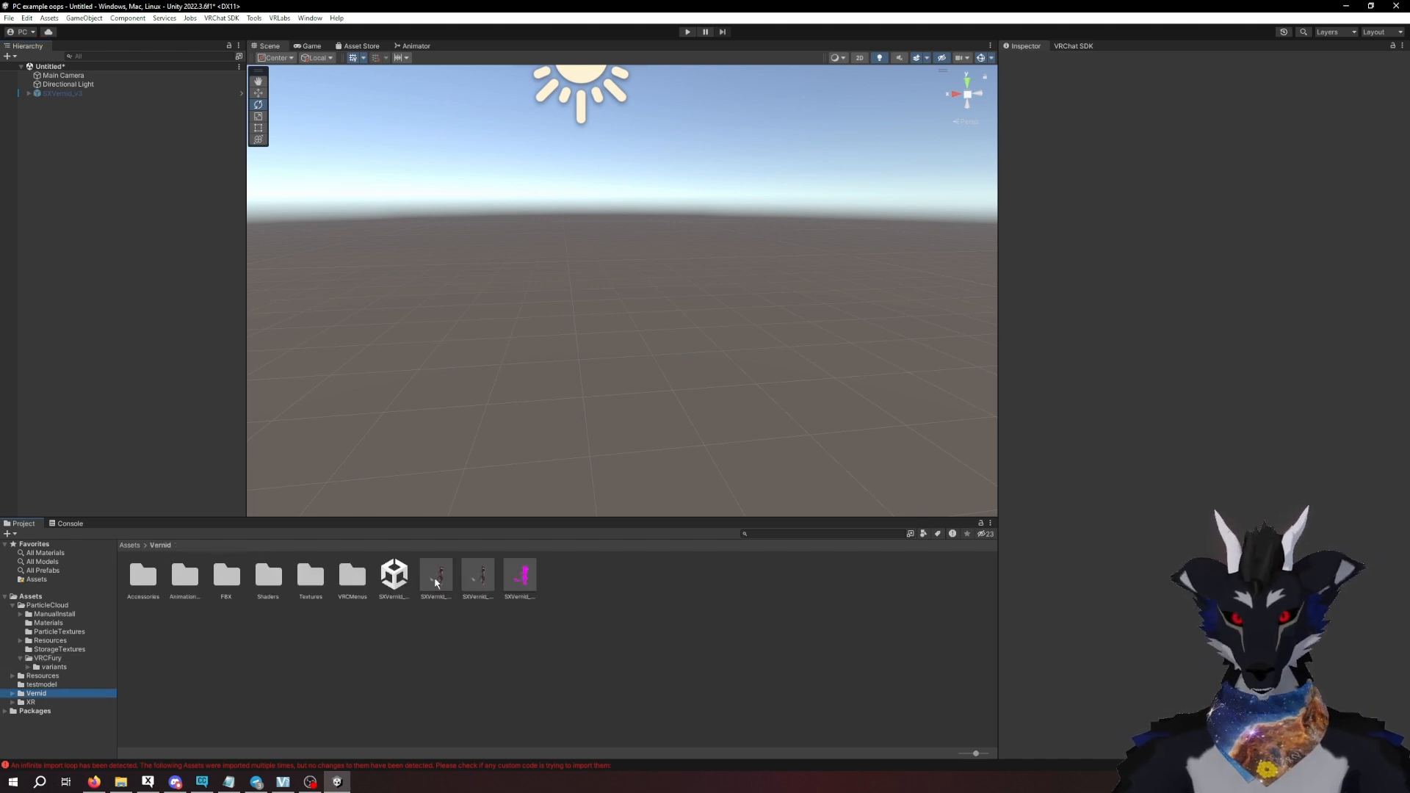
drag(435, 583, 117, 368)
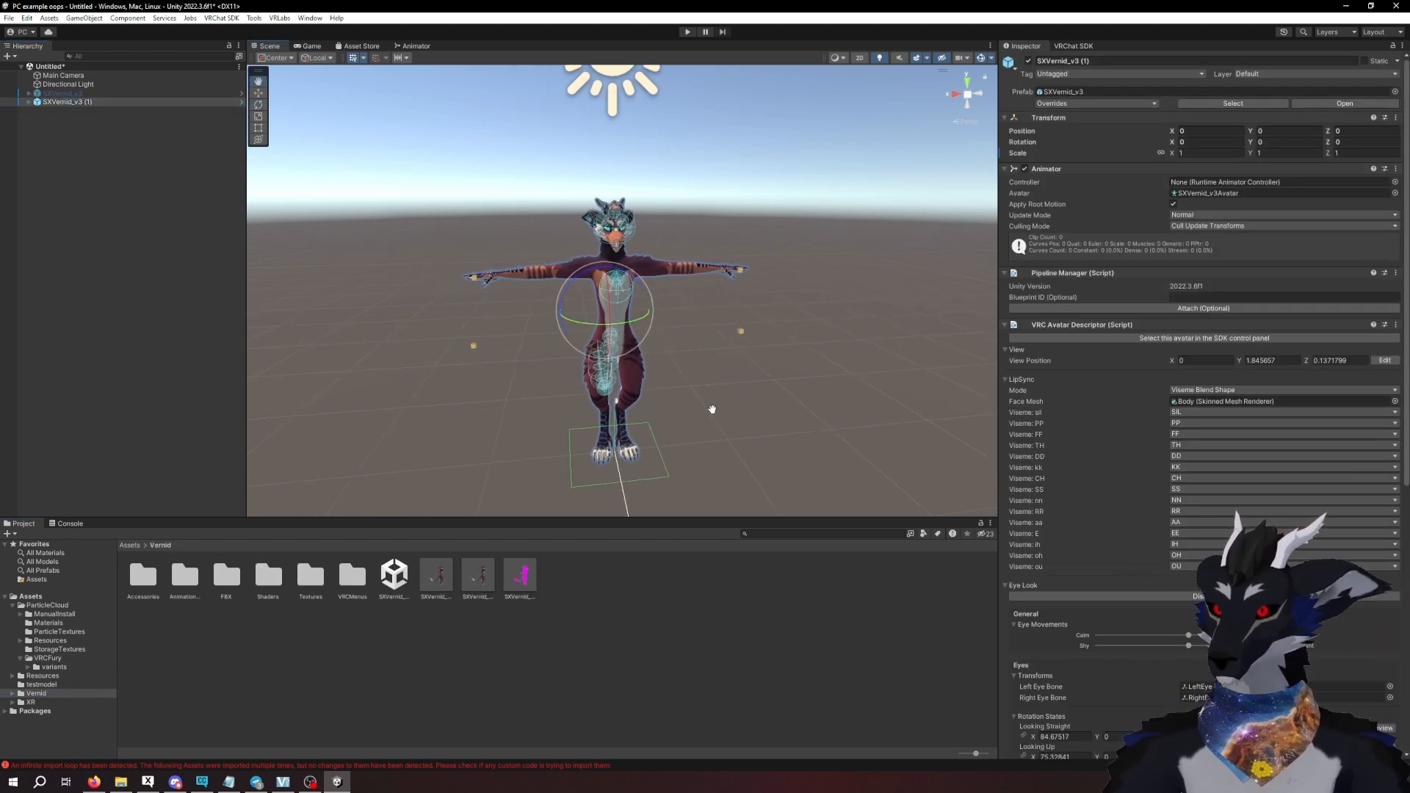
middle_drag(711, 409, 760, 410)
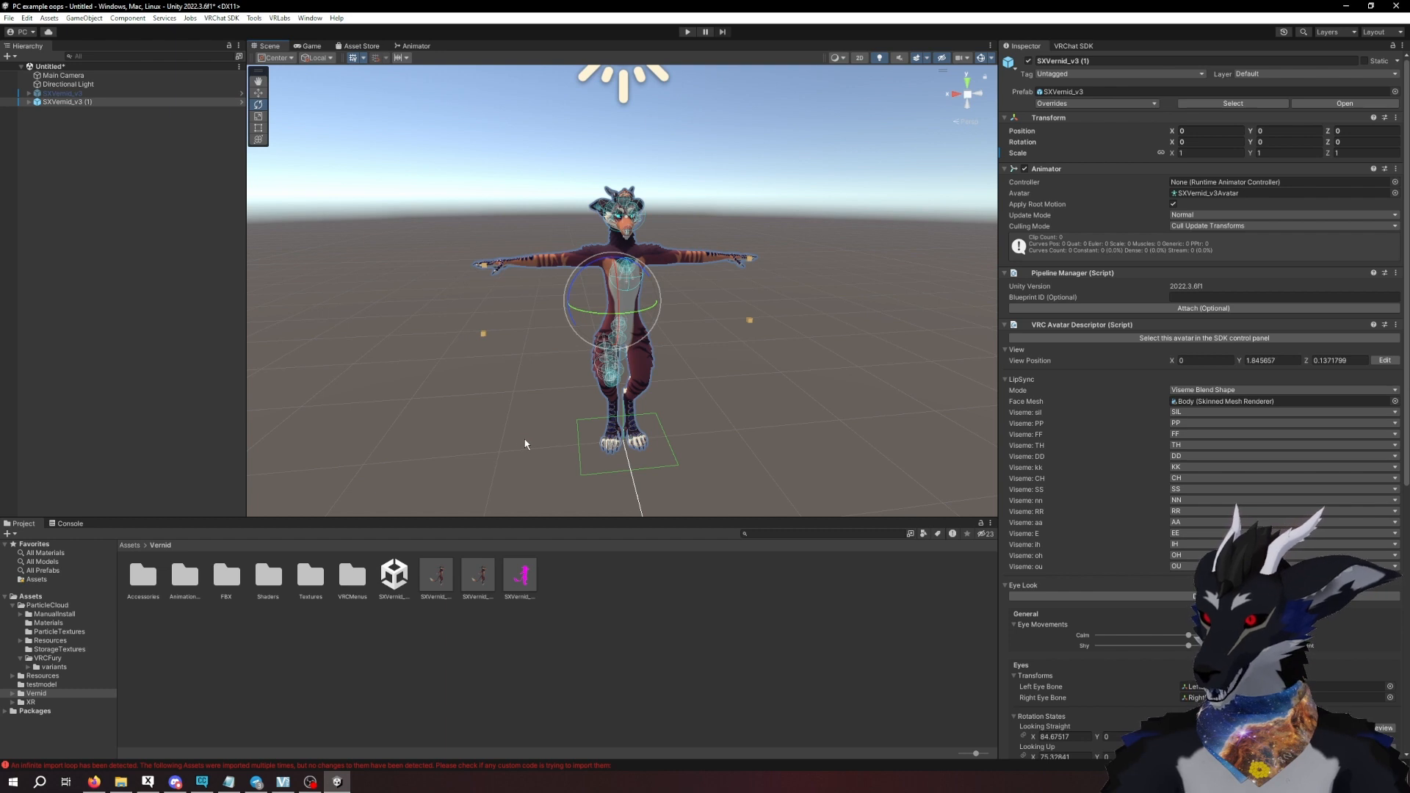
- Add the ParticleCloud prefab from the ManualInstall folder as a child of the new SXVernid_v3 (1) avatar
click(56, 614)
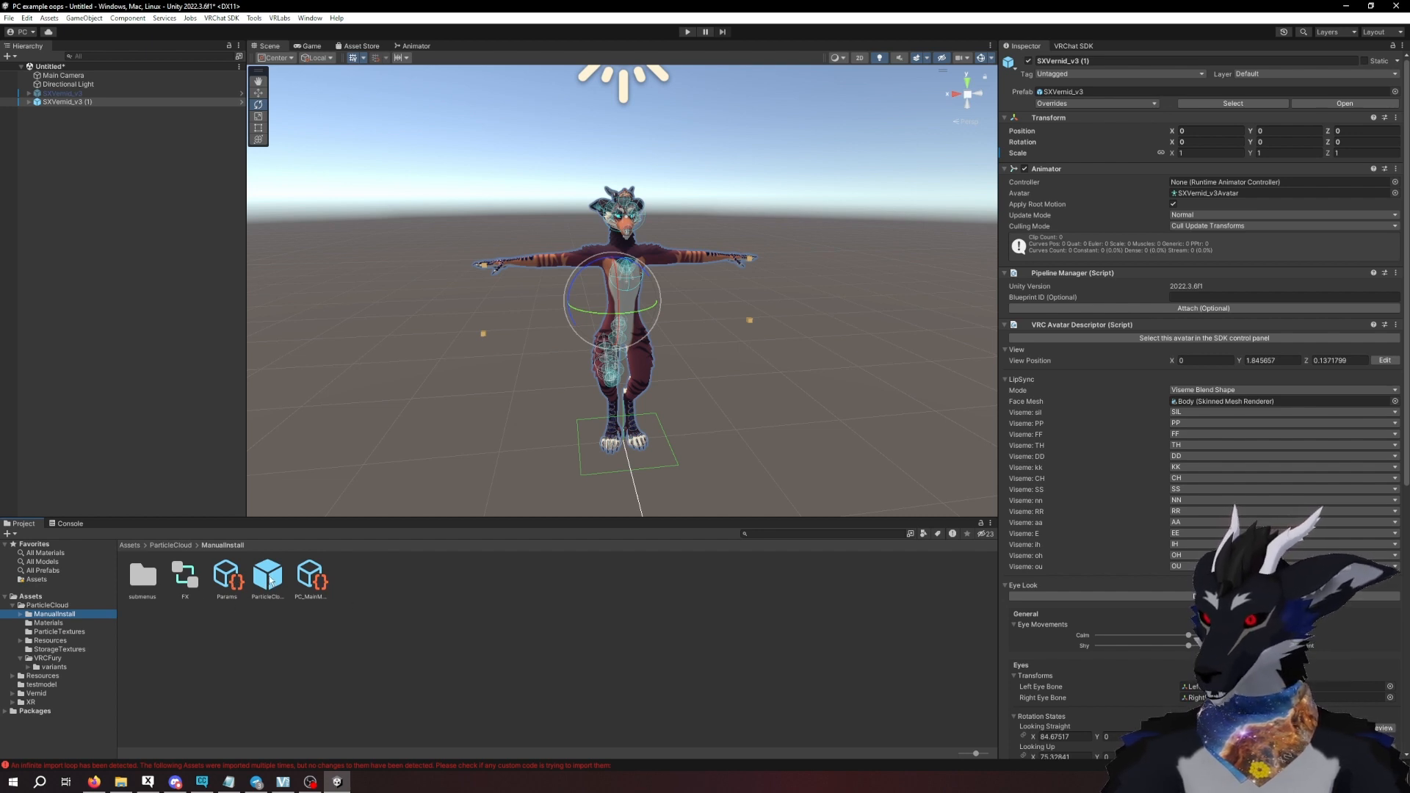
drag(268, 578, 181, 411)
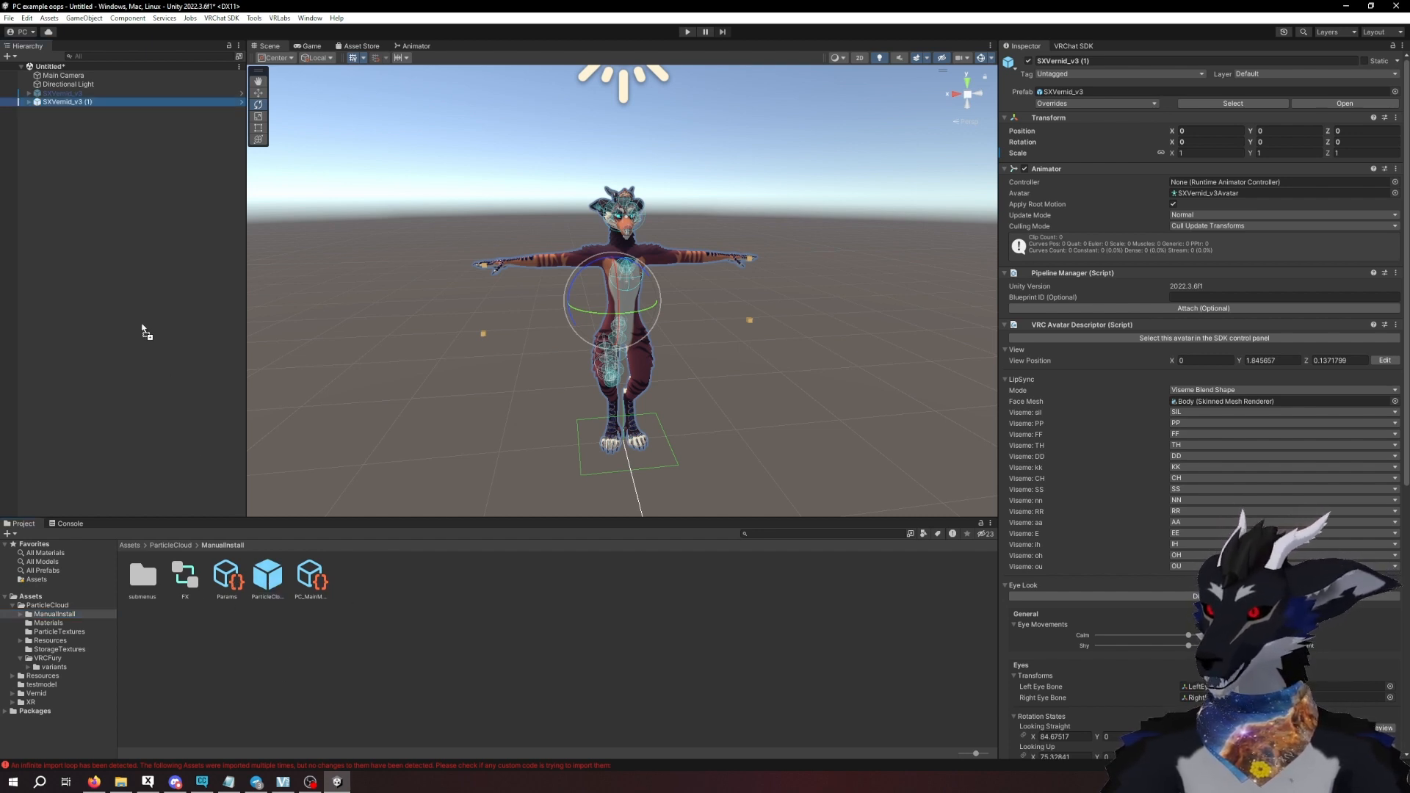
drag(144, 332, 66, 104)
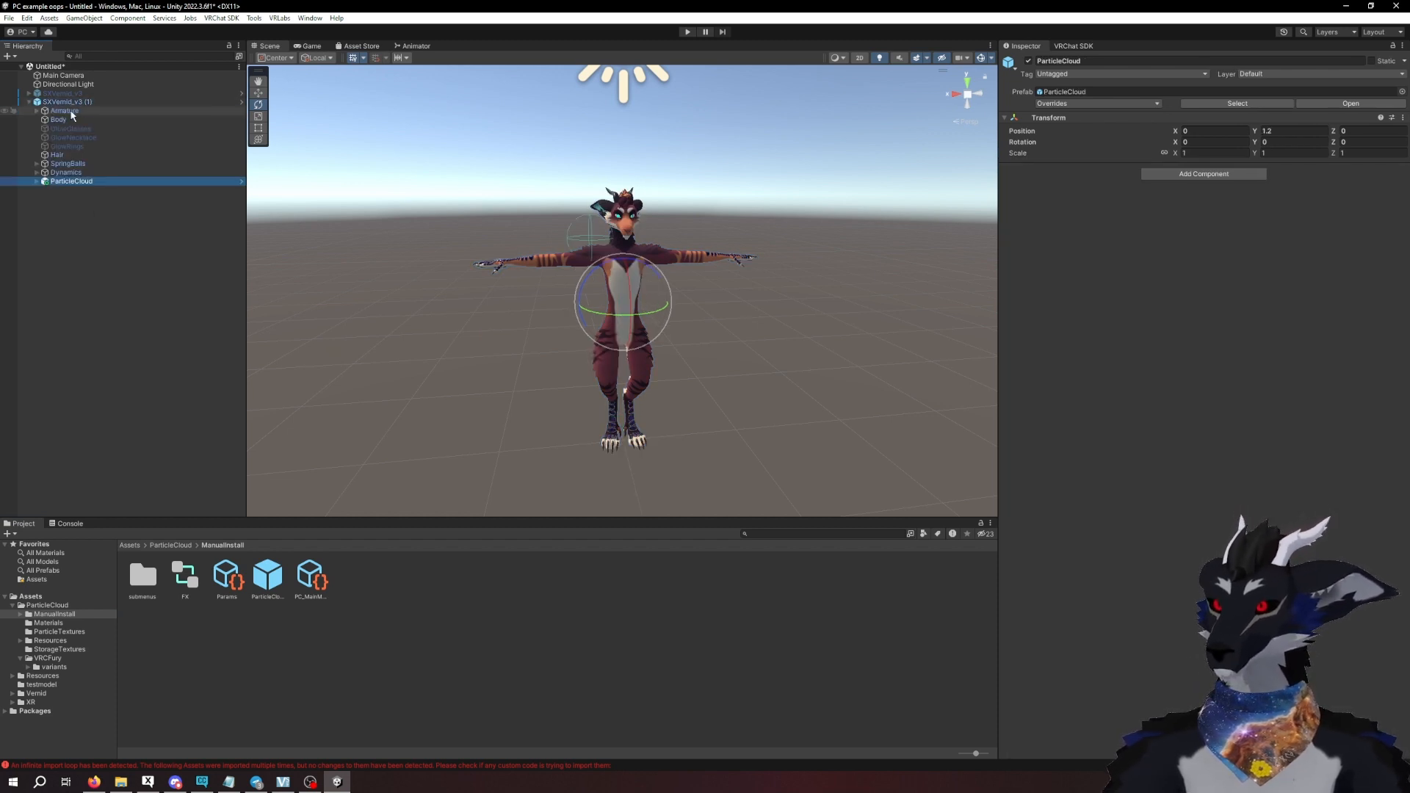
- Unpack the ParticleCloud prefab completely and expand it to show its target objects
right_click(78, 187)
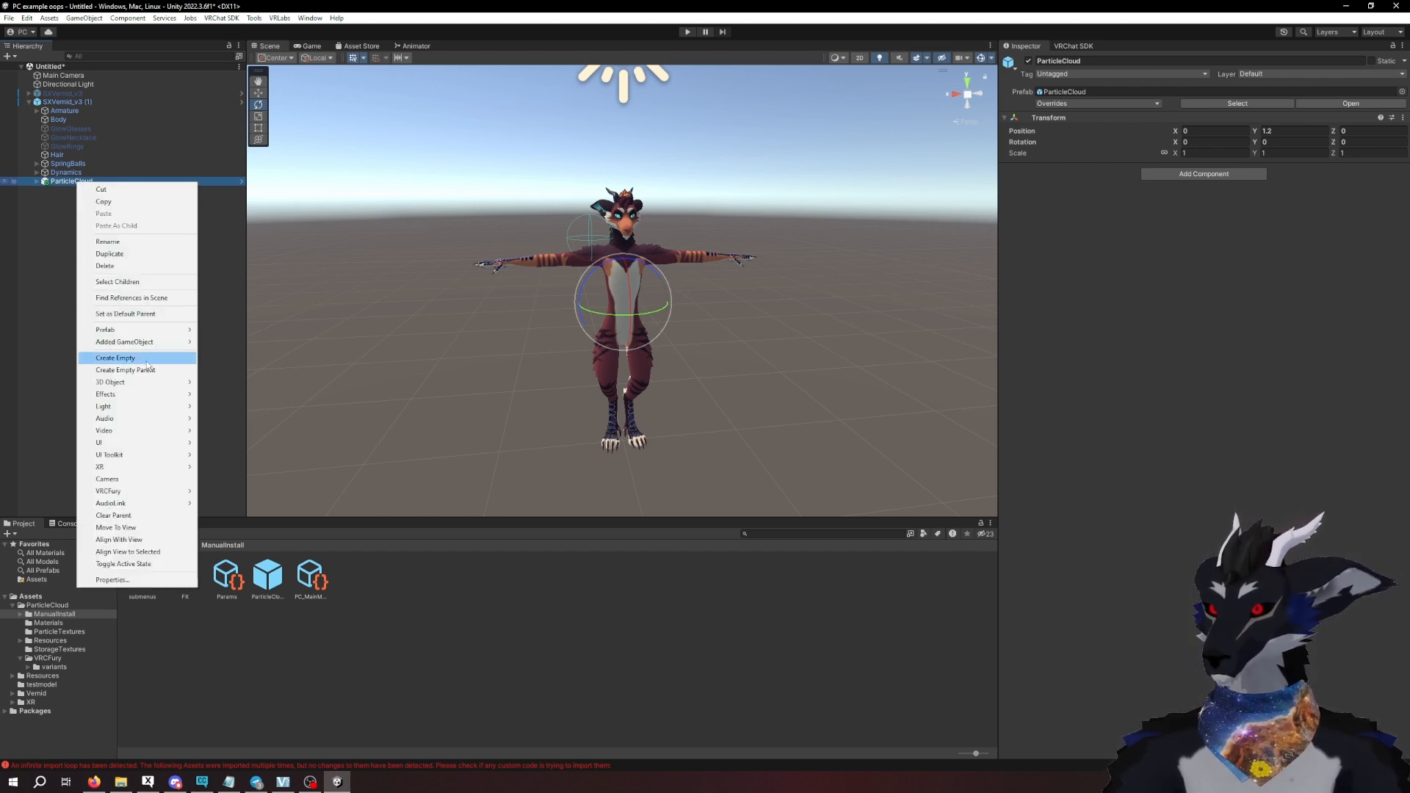
mouse_move(147, 329)
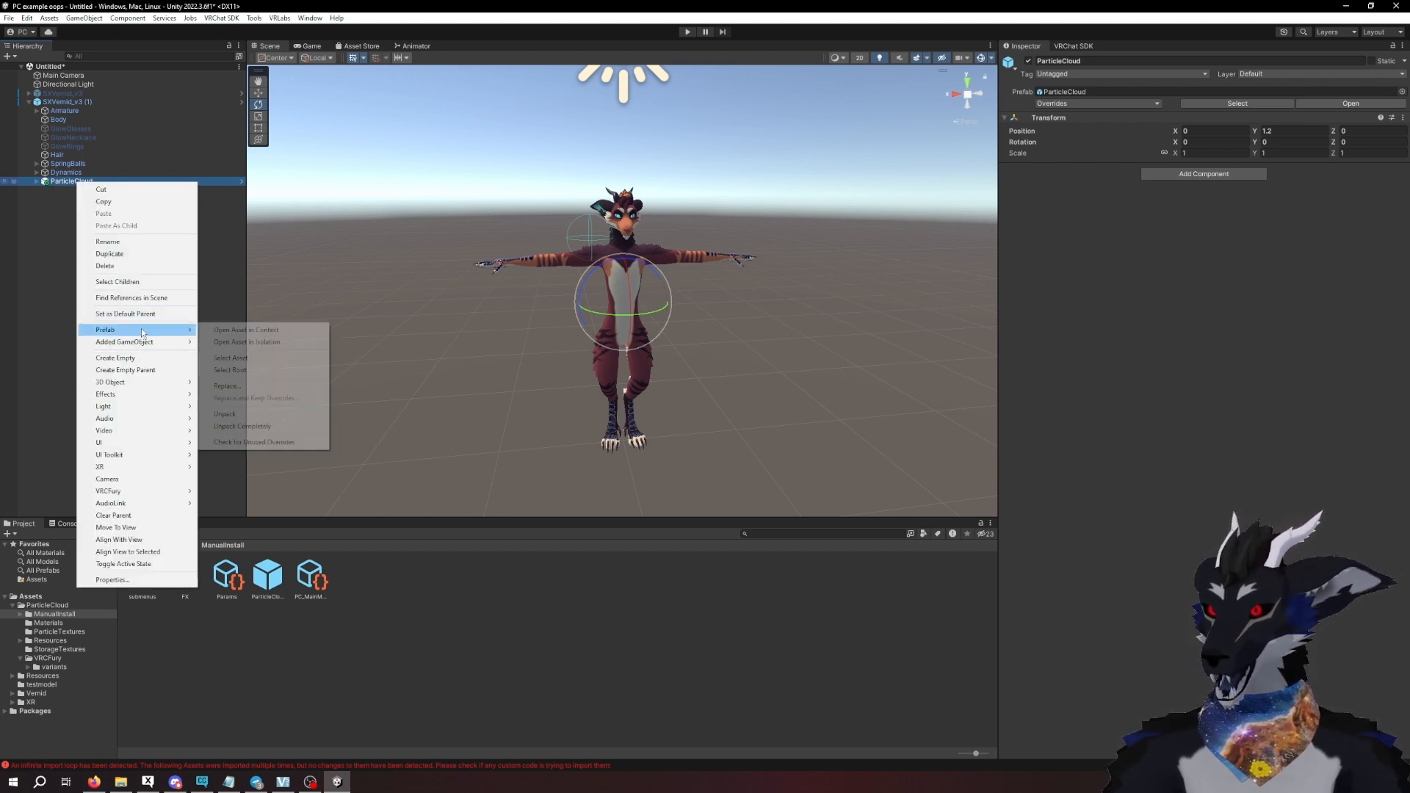
click(251, 430)
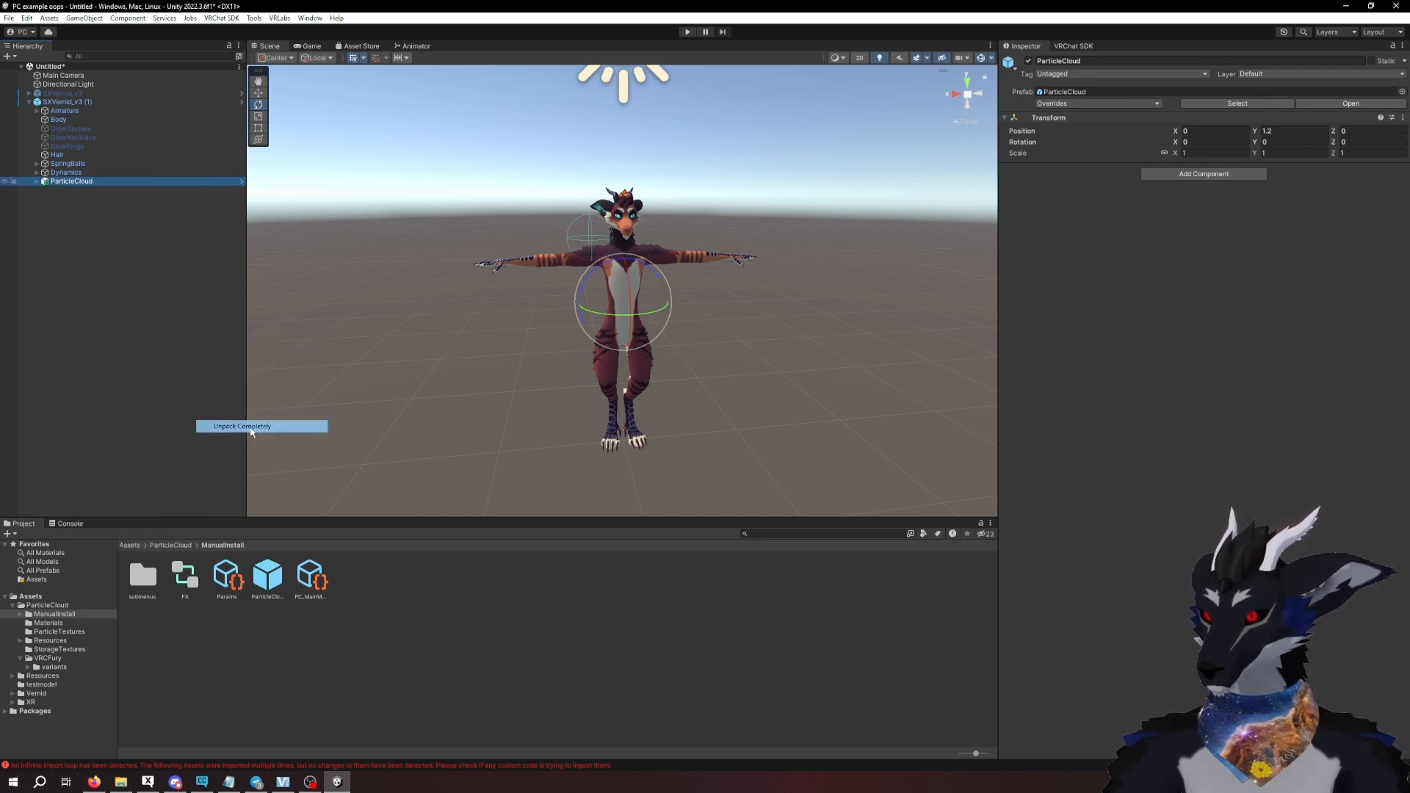
click(37, 181)
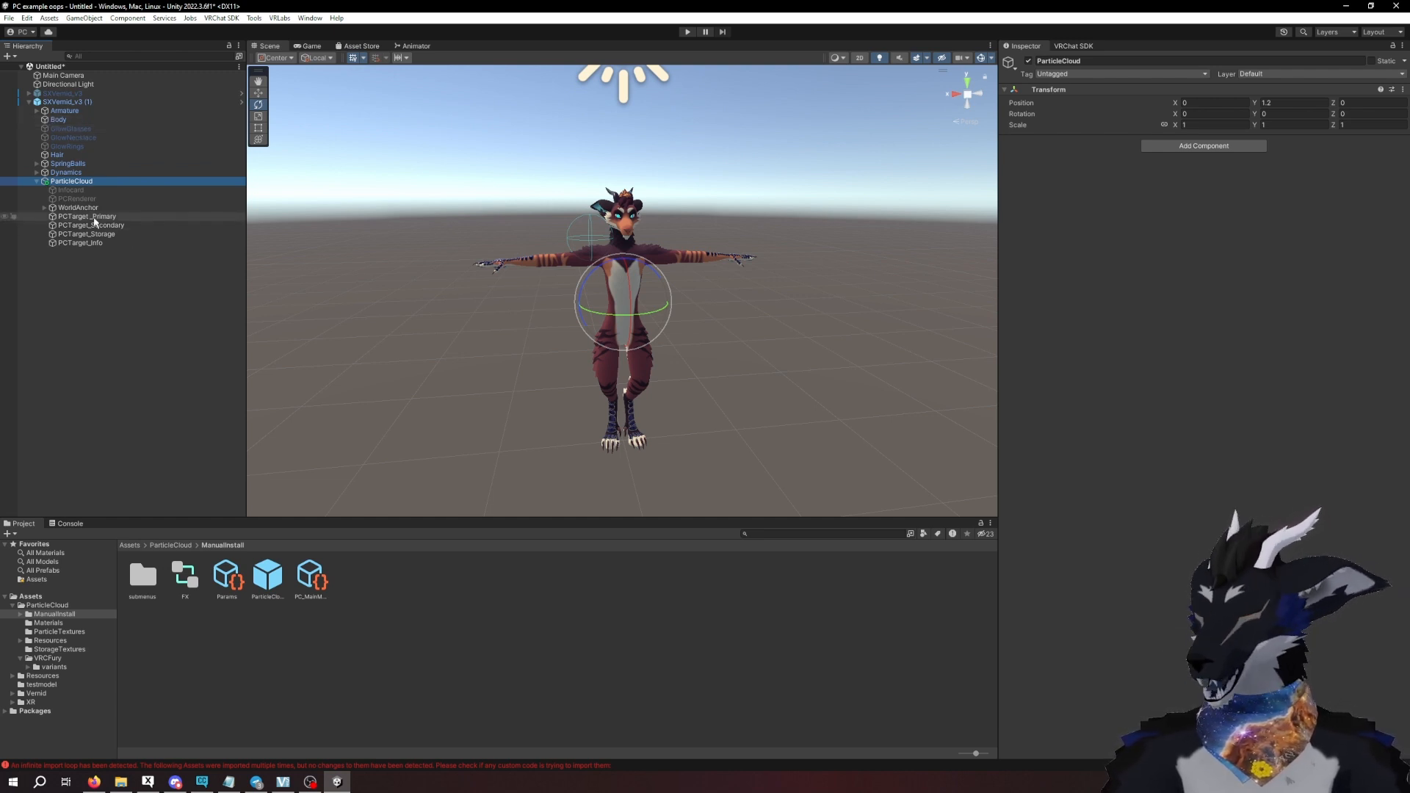
- Parent PCTarget_Primary to the last bone of the avatar's right index finger, I_3_R, in the armature
key(w)
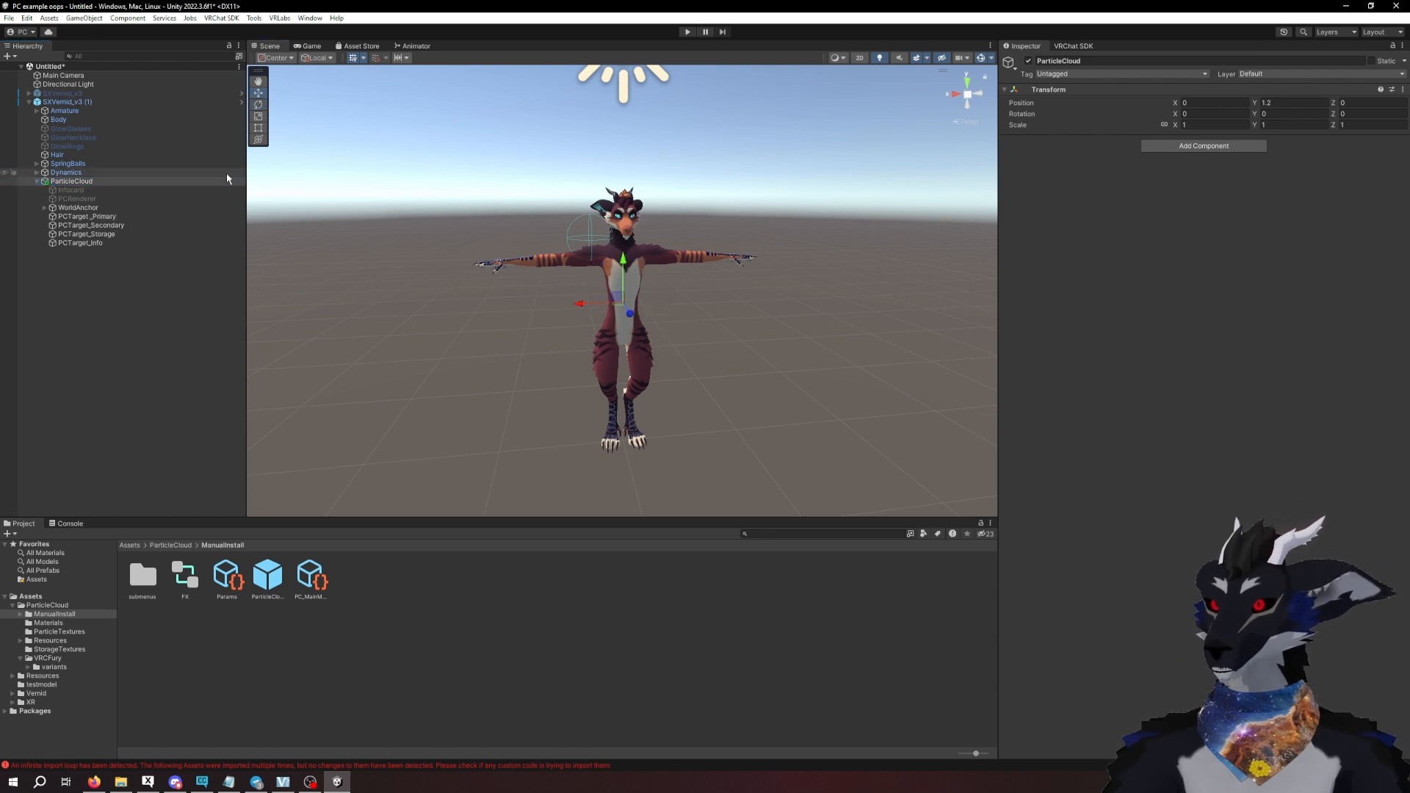
alt+drag(379, 281, 513, 317)
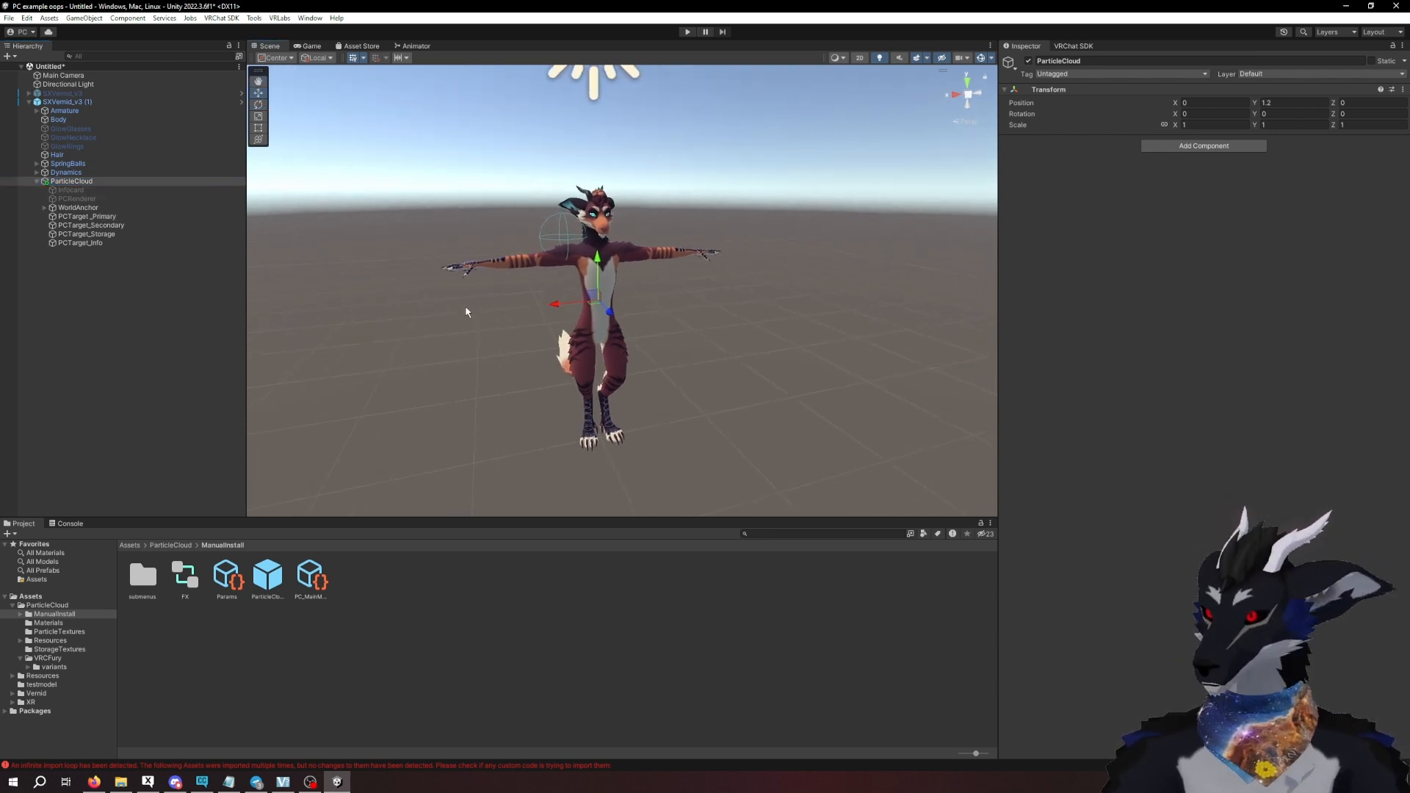
scroll(488, 312, up, 4)
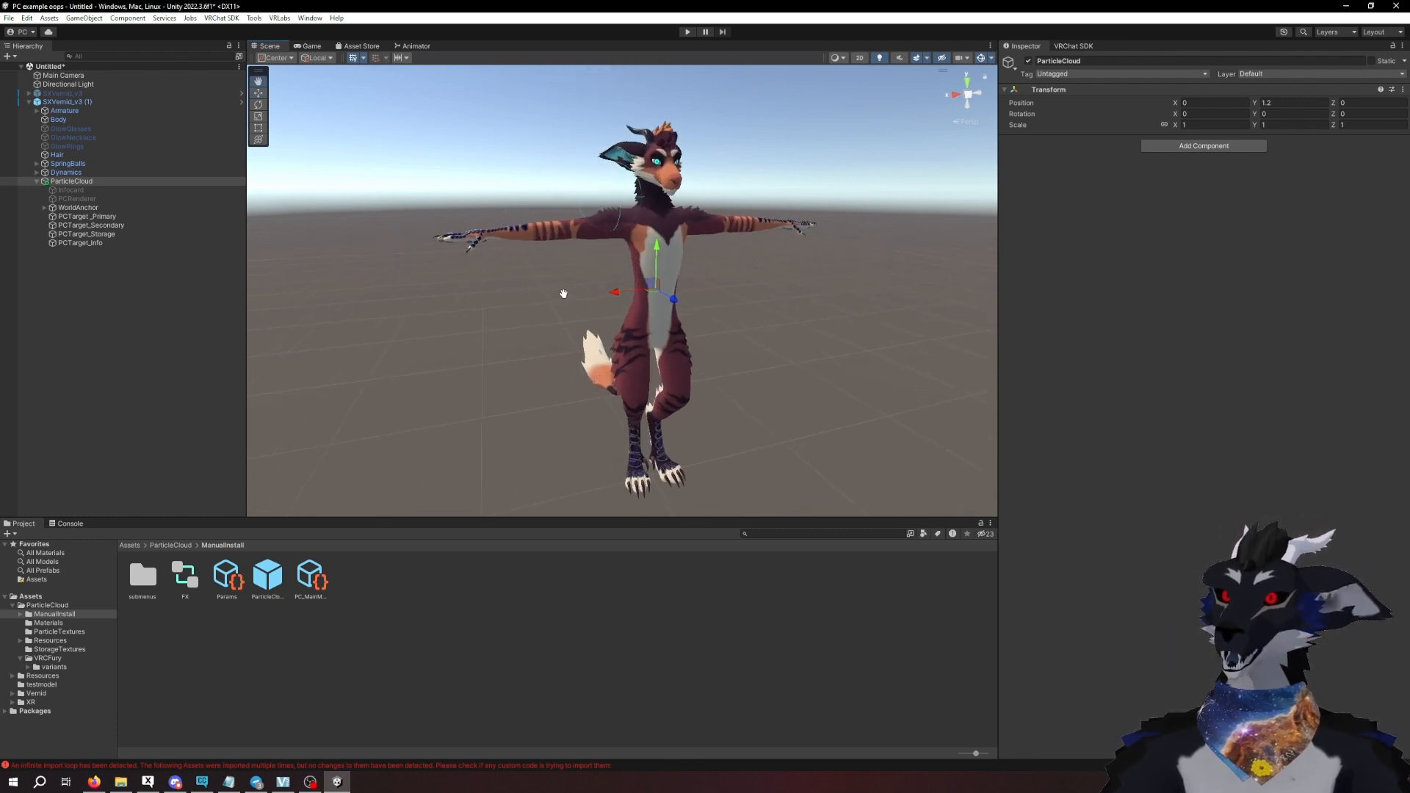
click(88, 217)
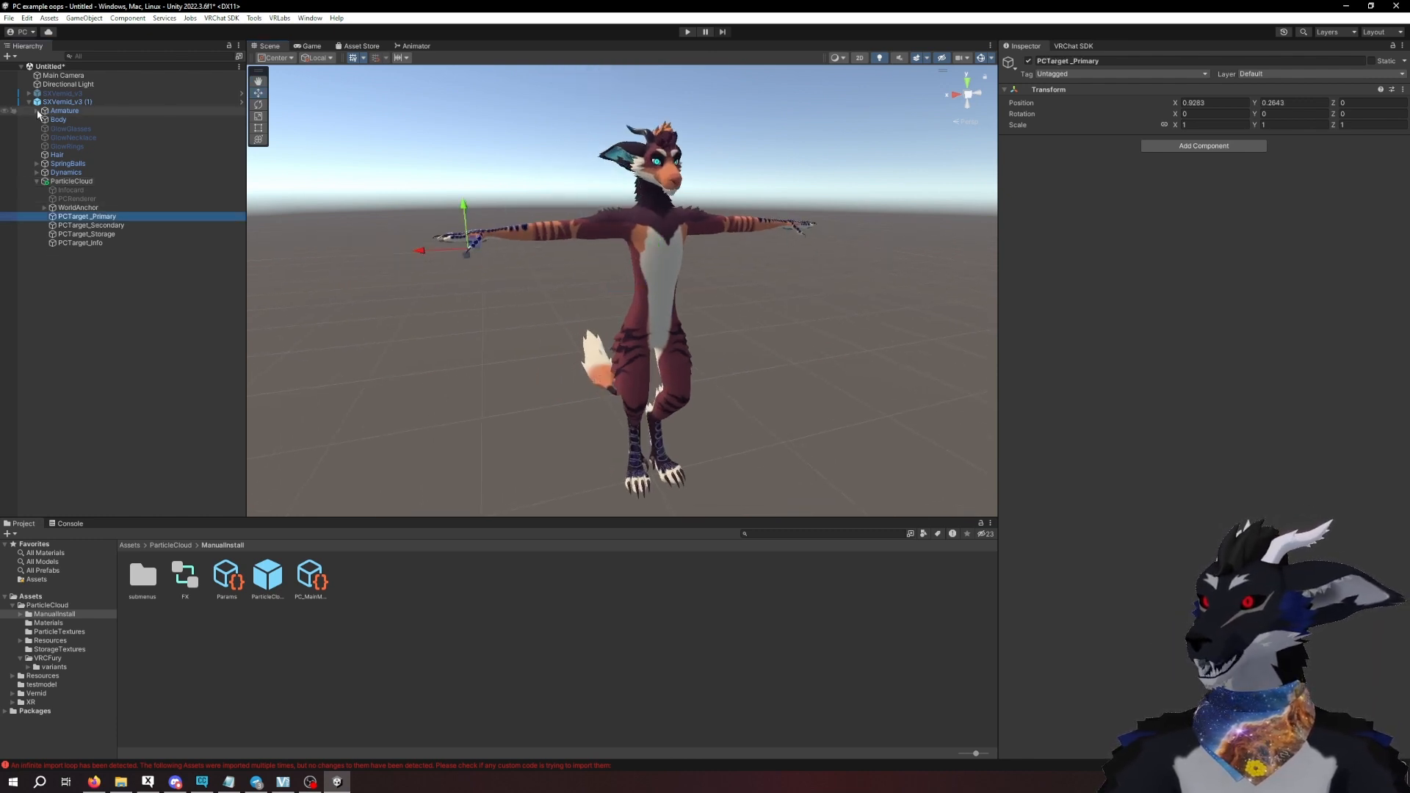
click(37, 110)
click(44, 119)
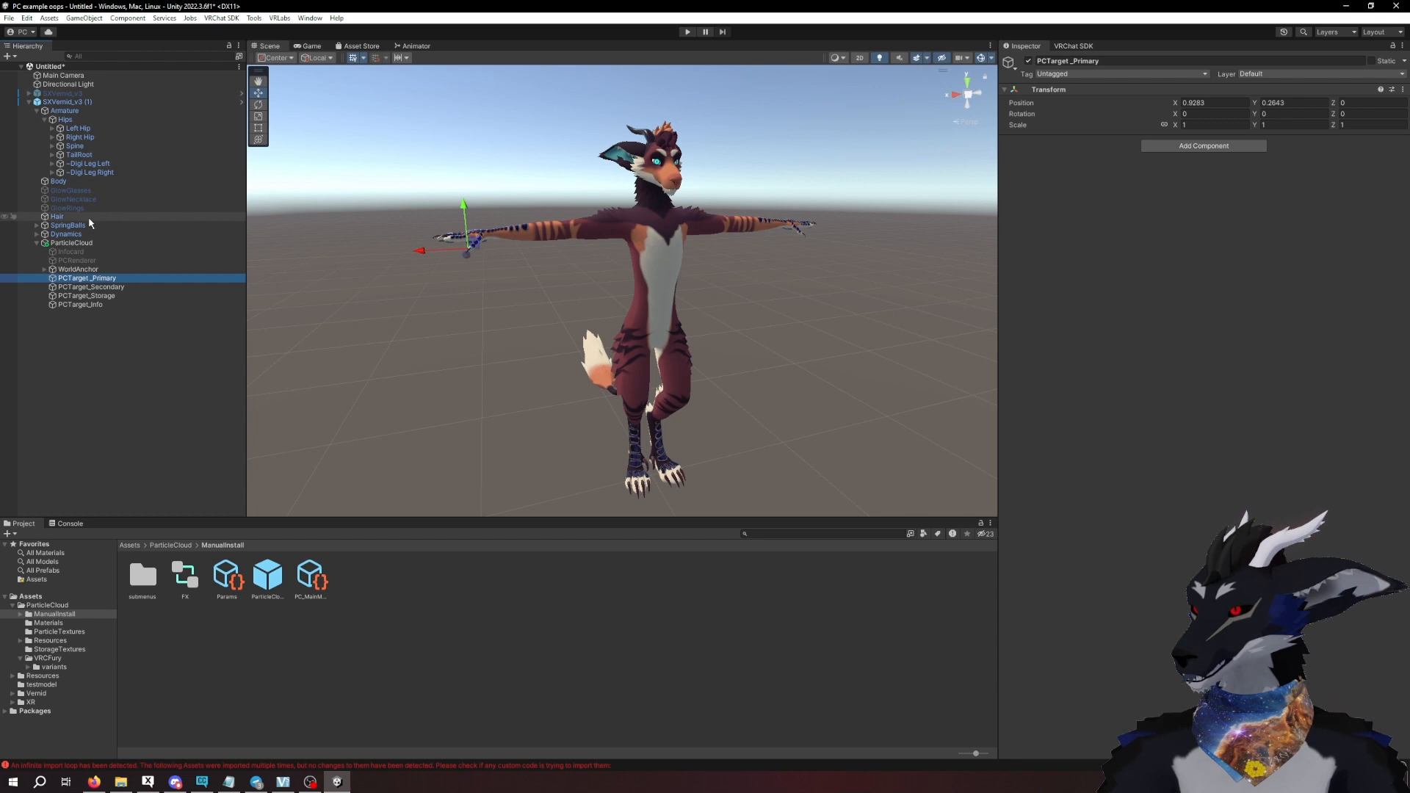
click(52, 146)
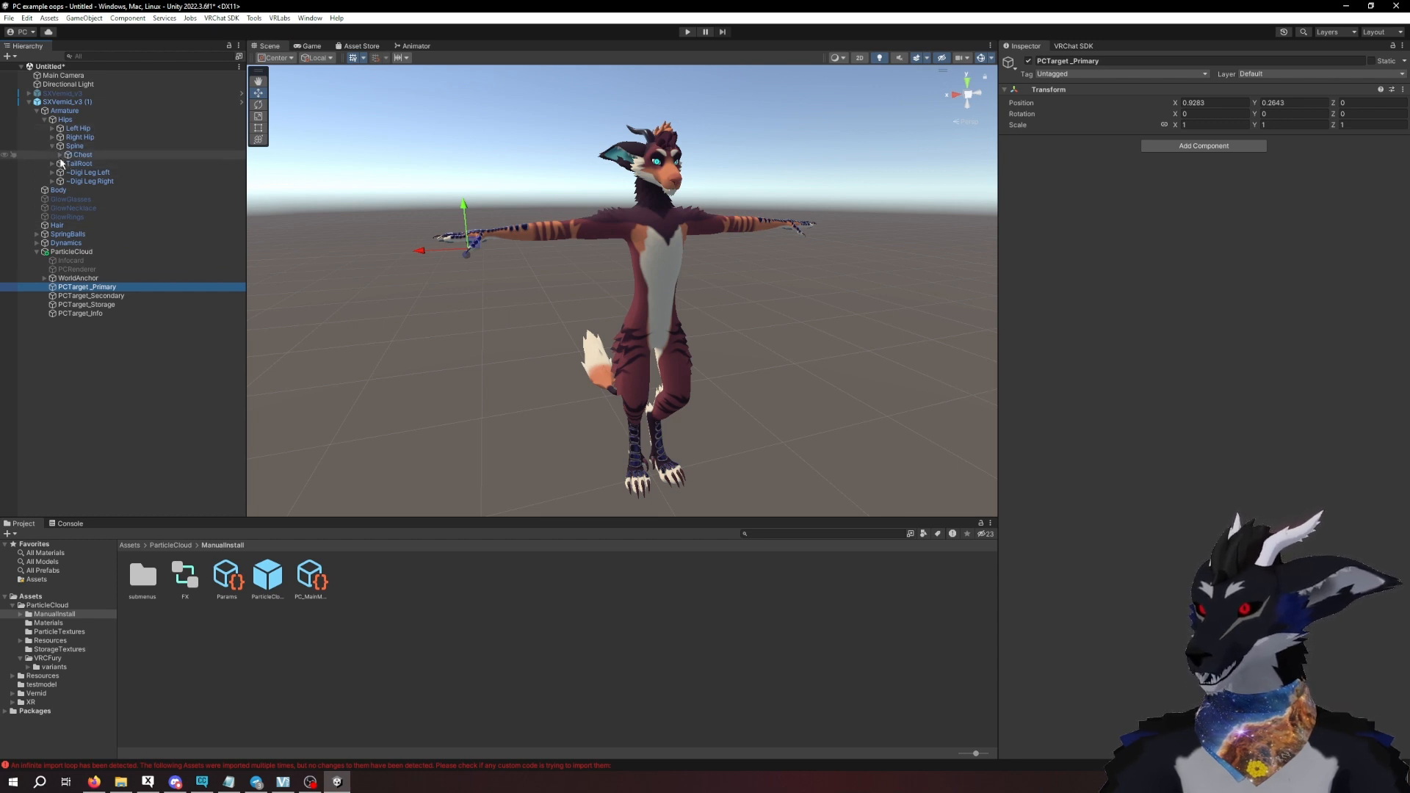
click(60, 155)
click(68, 189)
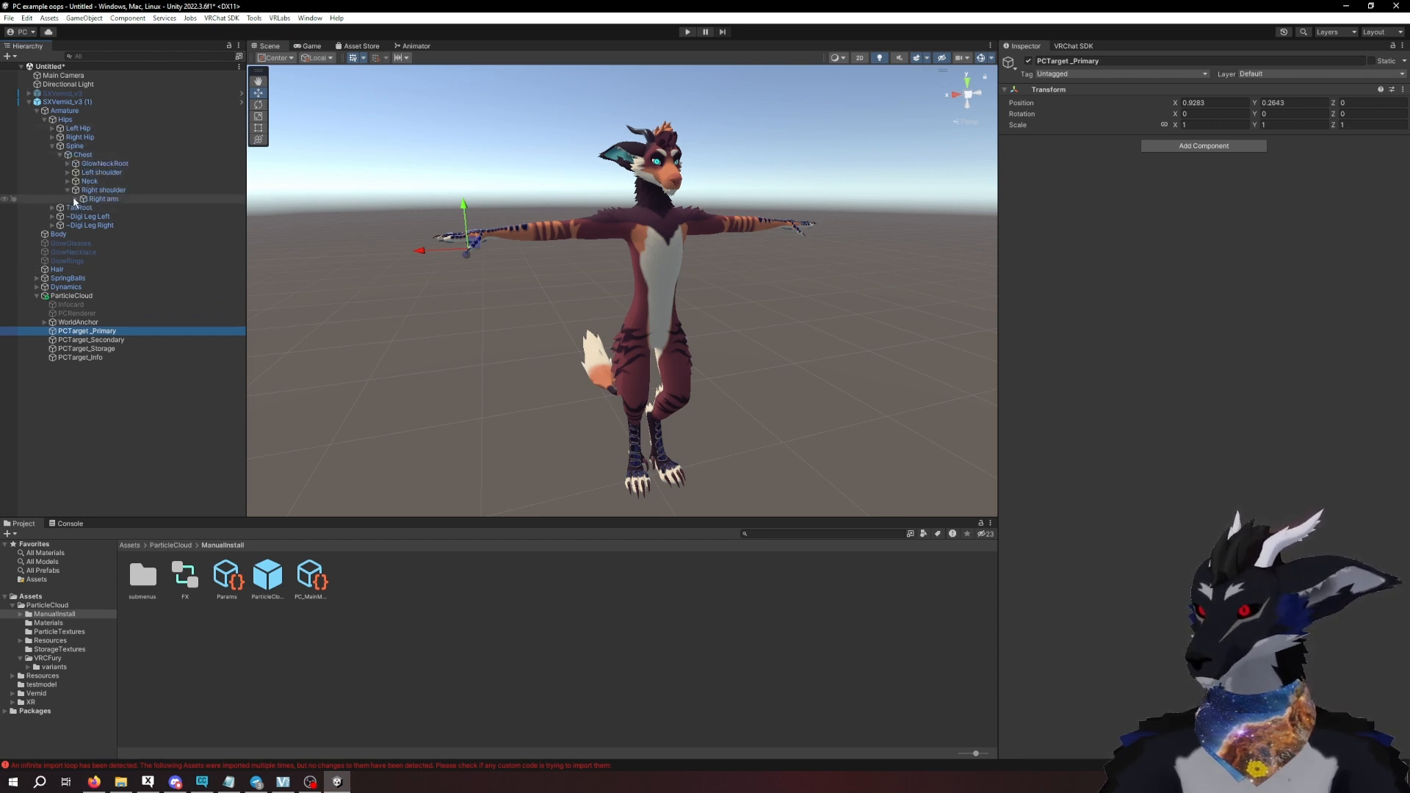
click(75, 199)
click(83, 207)
click(91, 217)
click(99, 225)
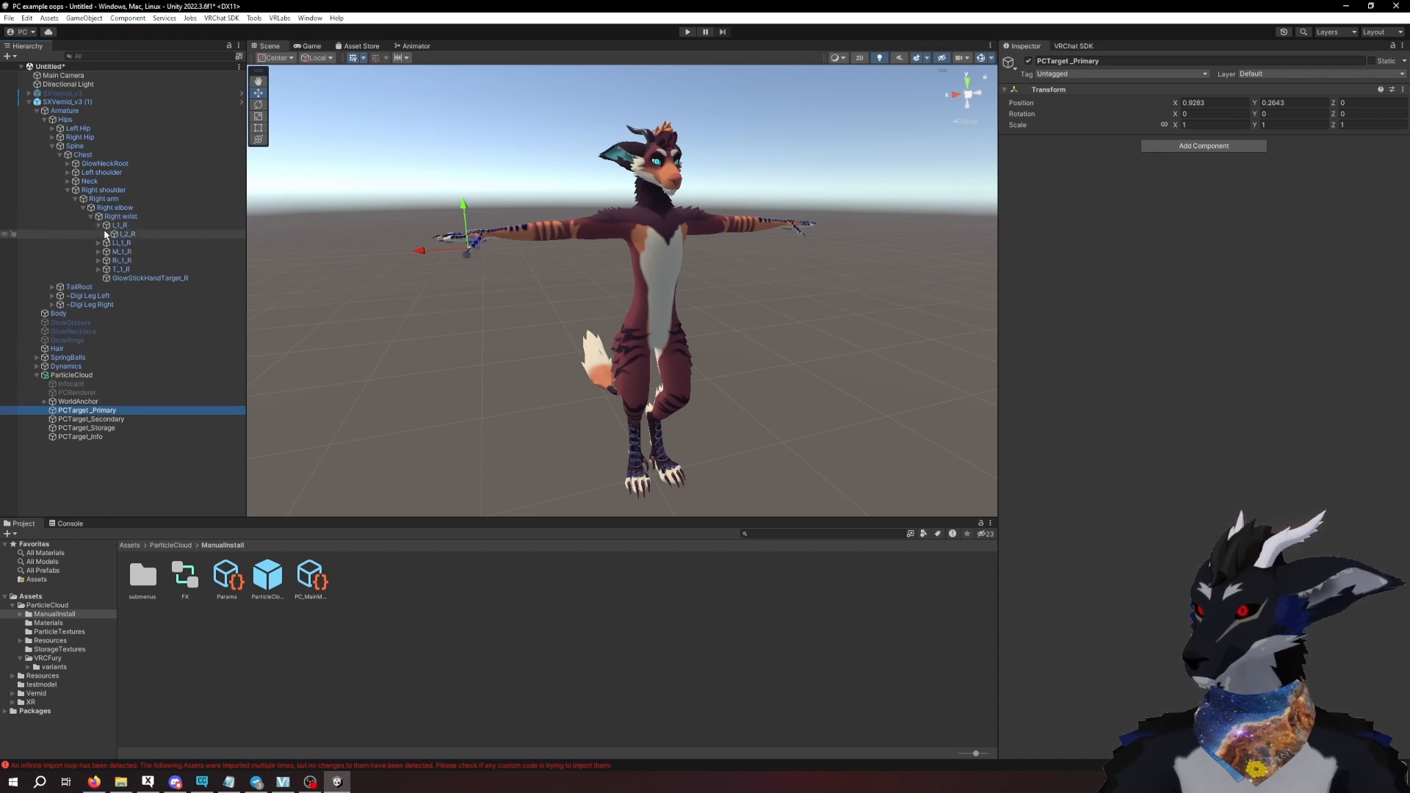
click(106, 235)
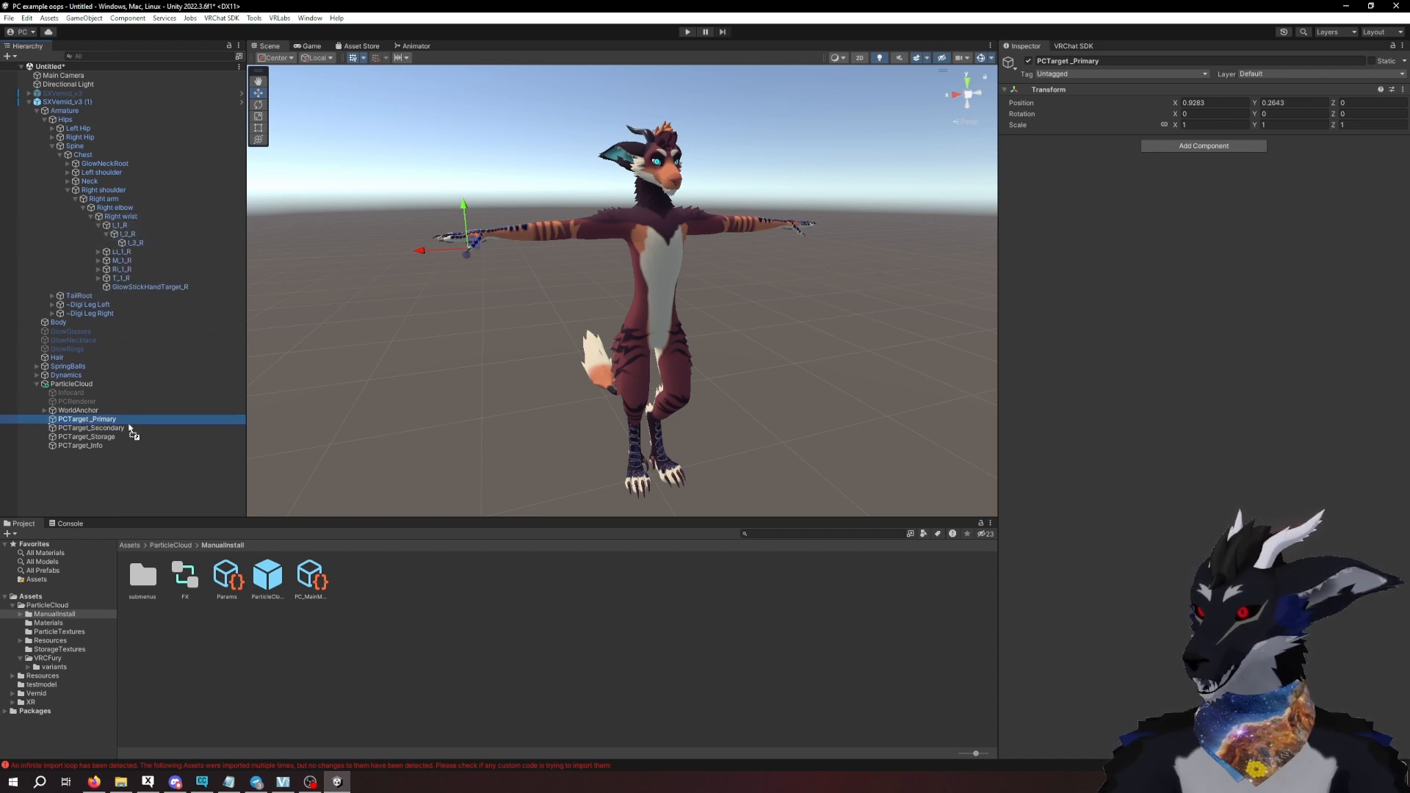
drag(129, 429, 139, 244)
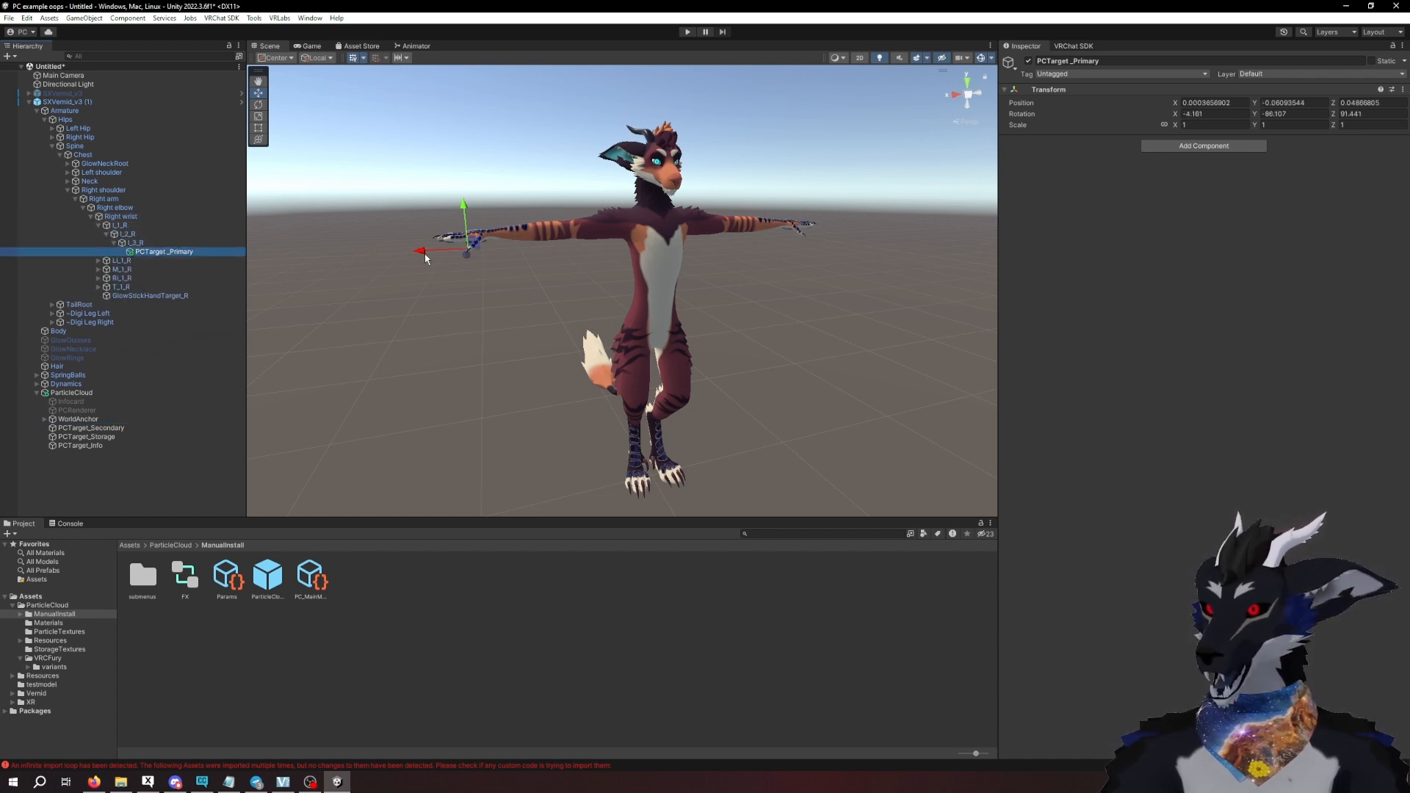
- Move PCTarget_Primary to the right index fingertip, at about X 0.007, Y 0.071, Z 0.007, and collapse the right shoulder bones
drag(425, 258, 398, 258)
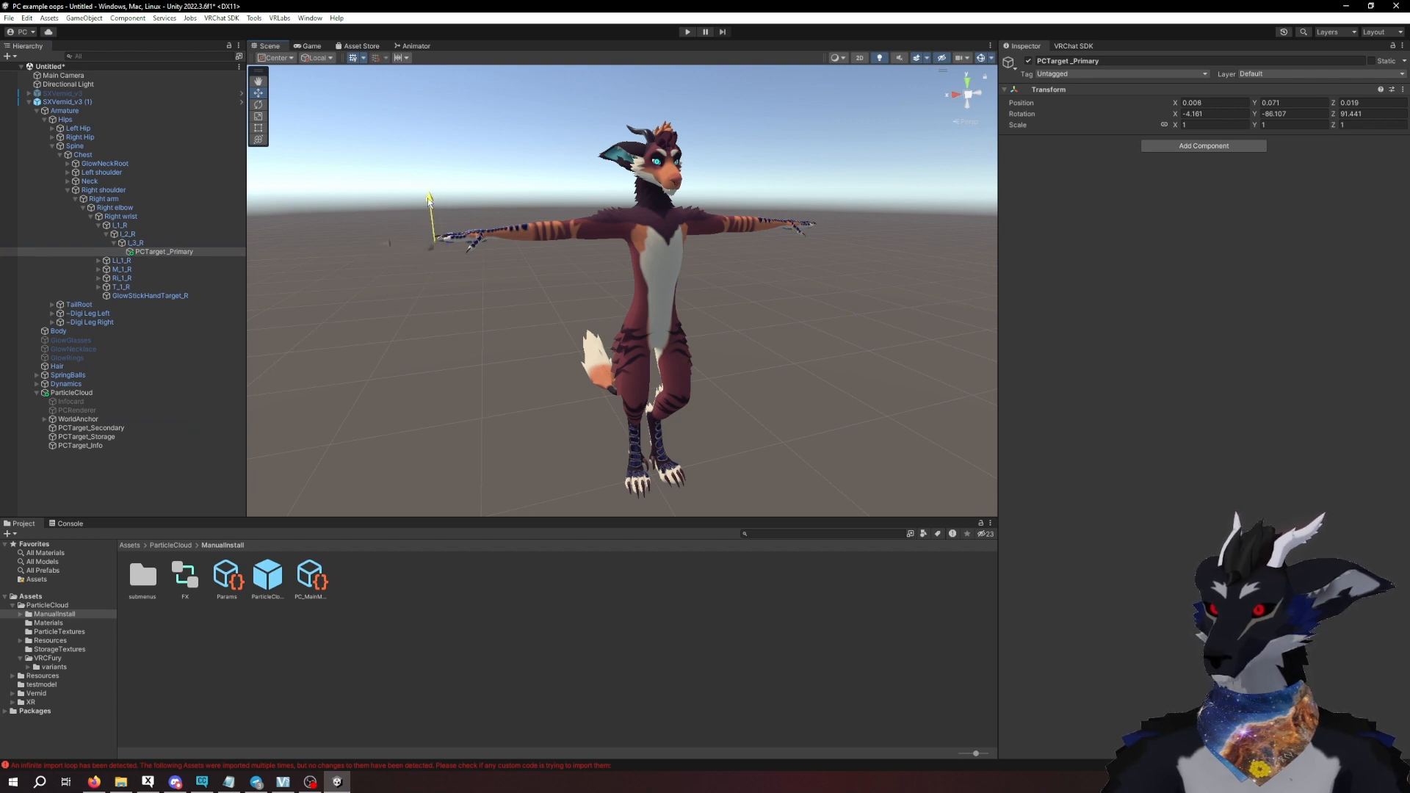
drag(428, 200, 428, 200)
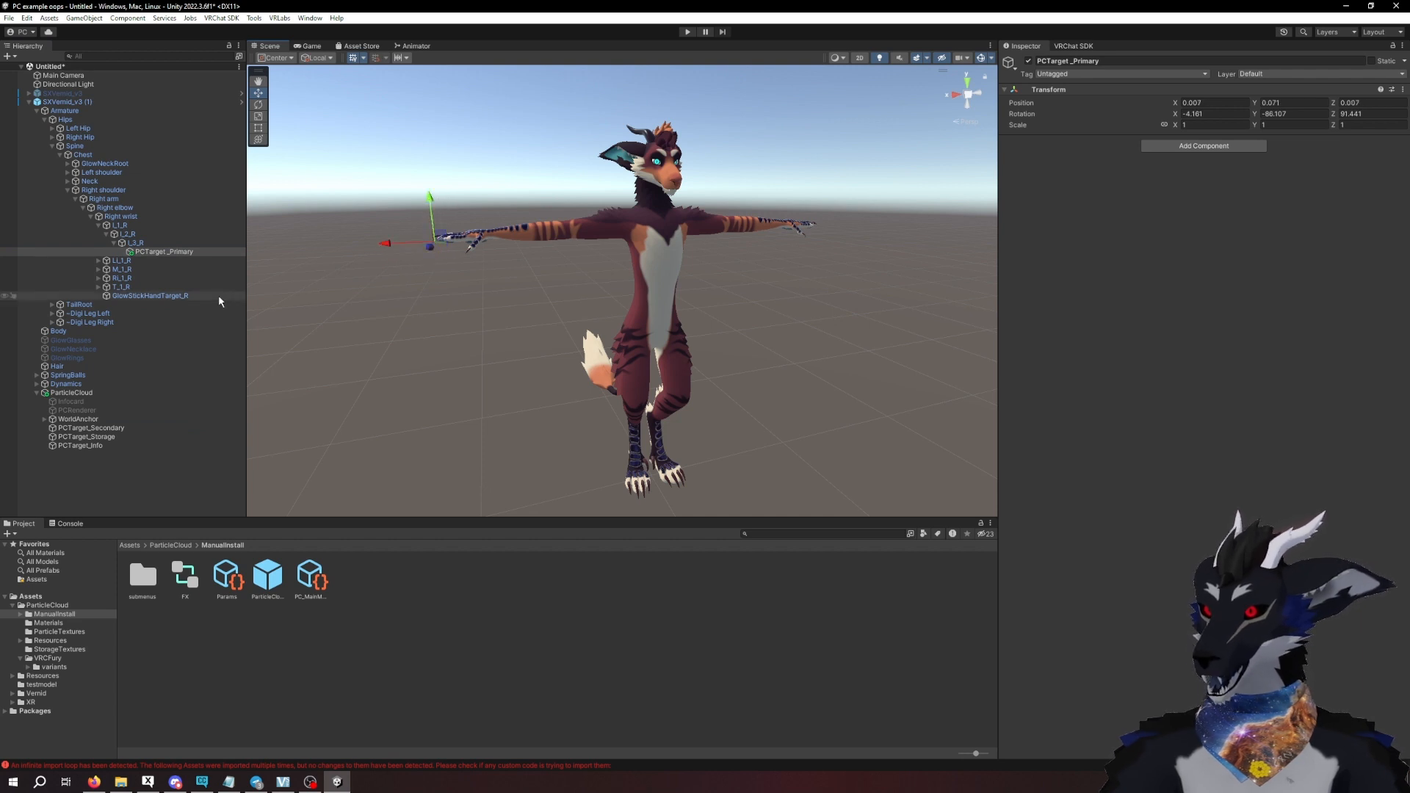
click(68, 190)
- Parent PCTarget_Secondary to the last bone of the avatar's left index finger, I_3_L, in the armature
click(94, 323)
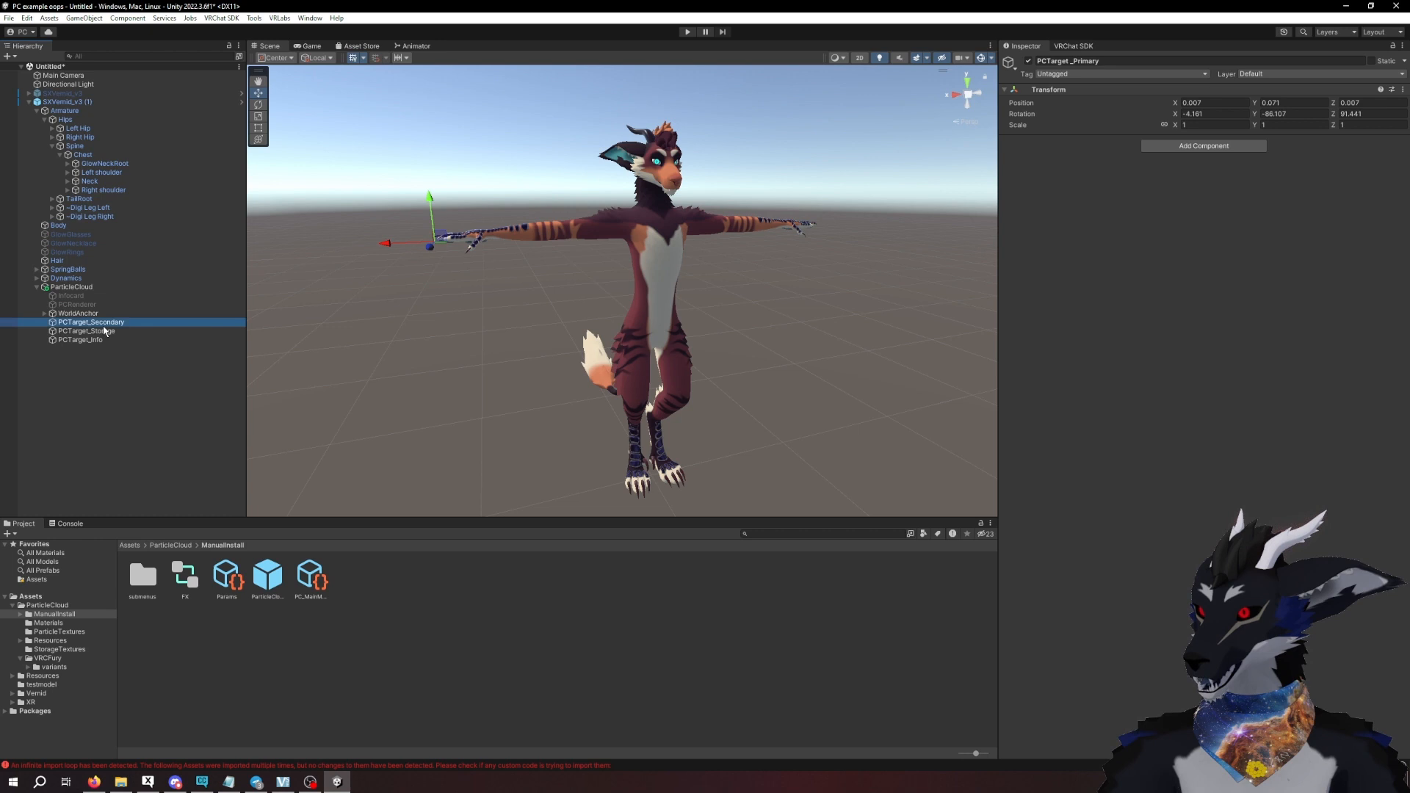
click(68, 173)
click(76, 181)
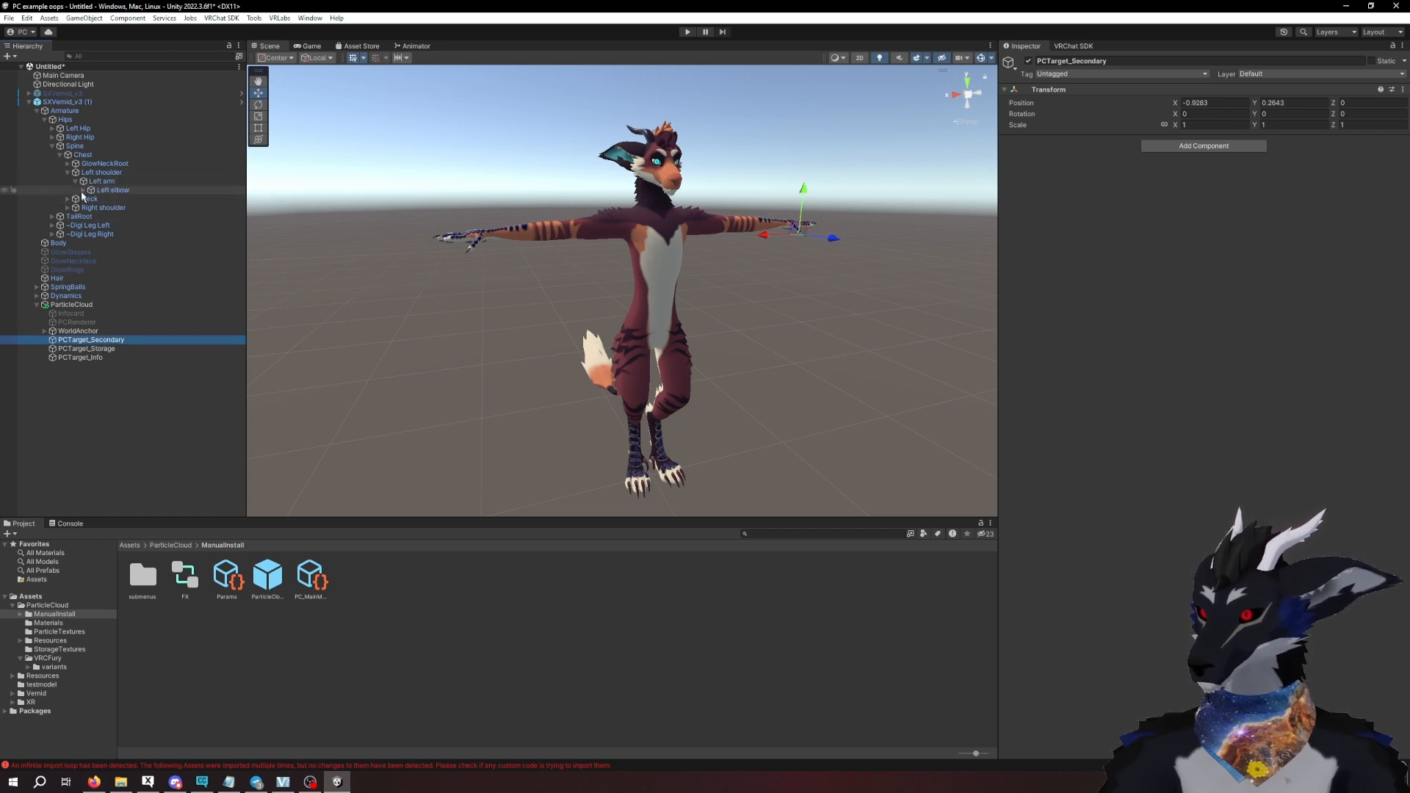
click(83, 190)
click(110, 199)
click(91, 199)
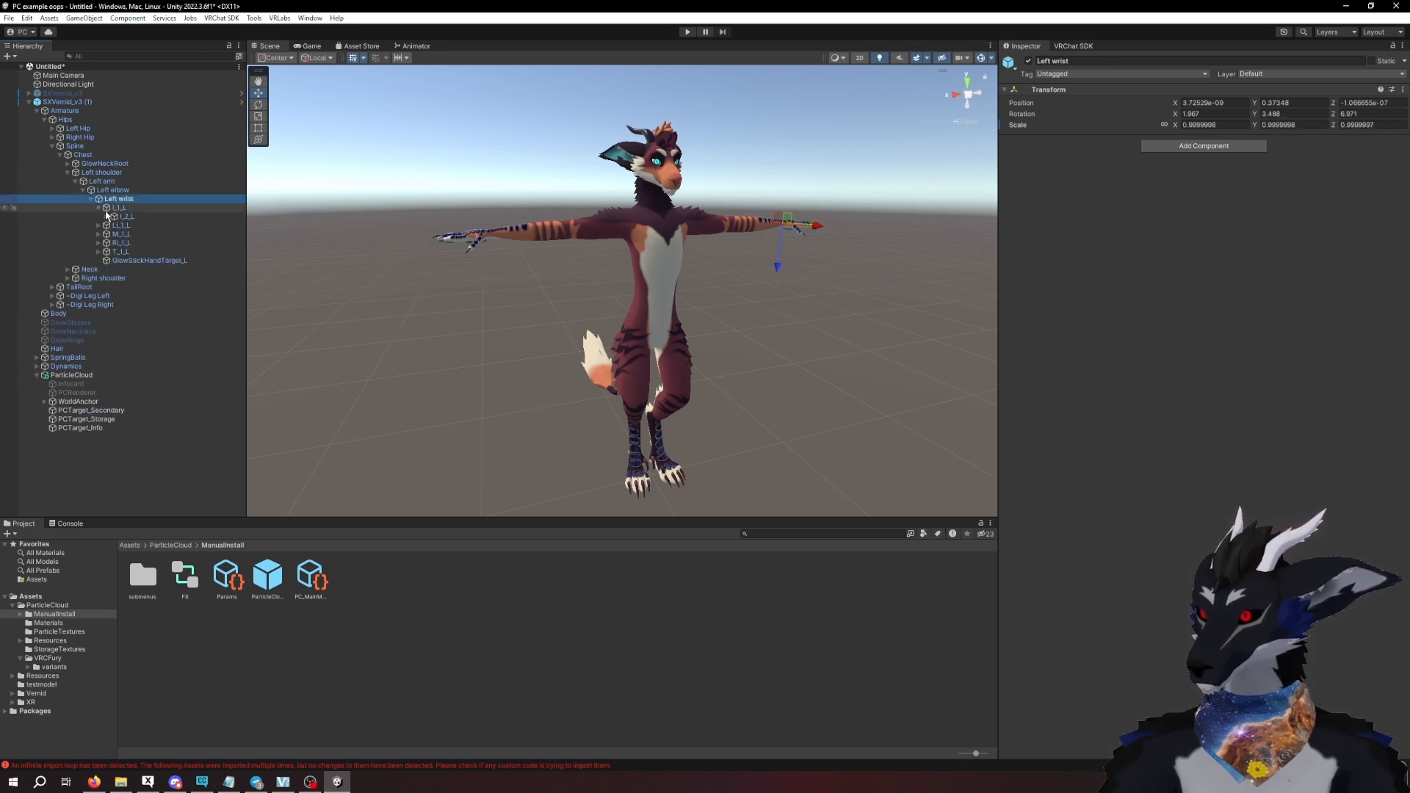
click(107, 216)
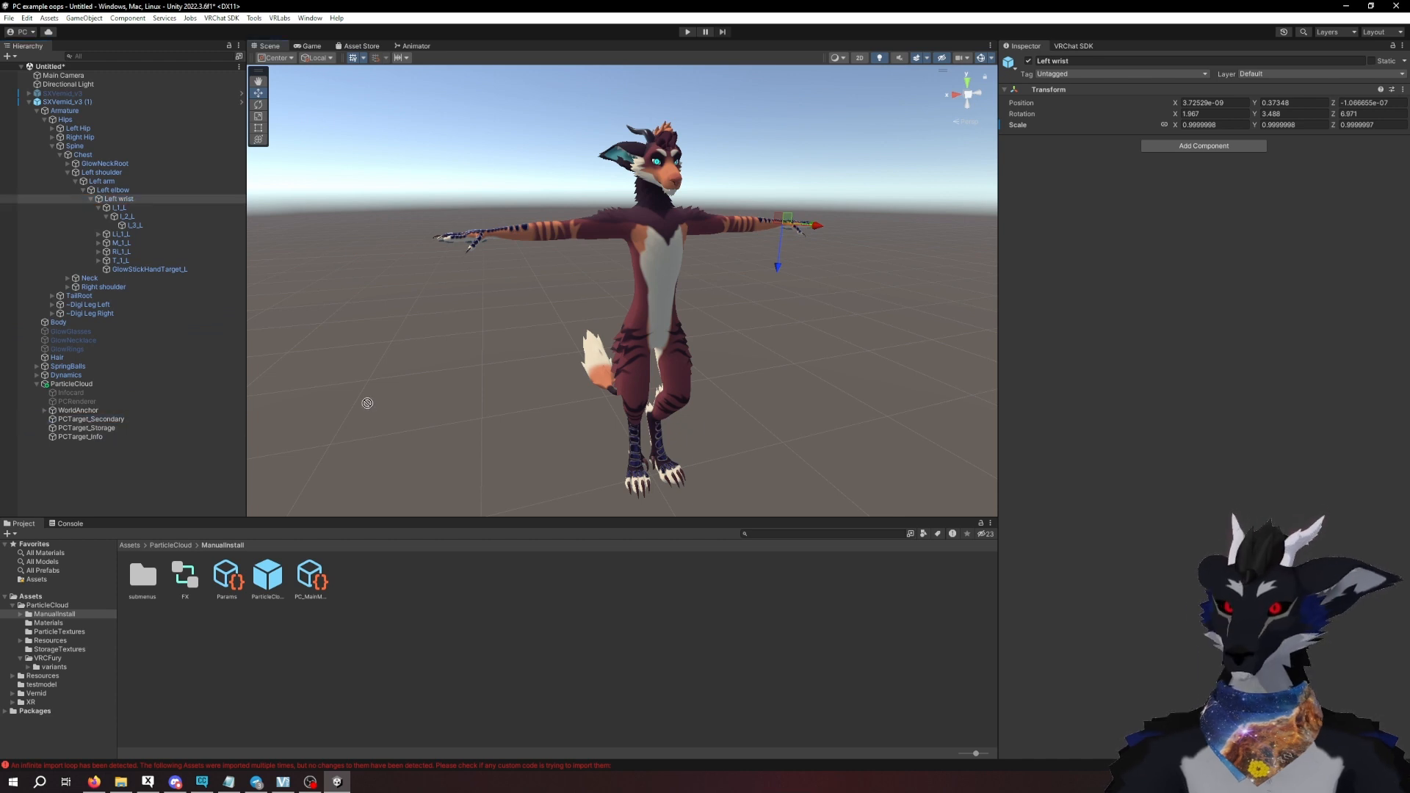
drag(367, 403, 132, 225)
- Move PCTarget_Secondary from the finger bone out to the tip of the avatar's left index finger
key(f)
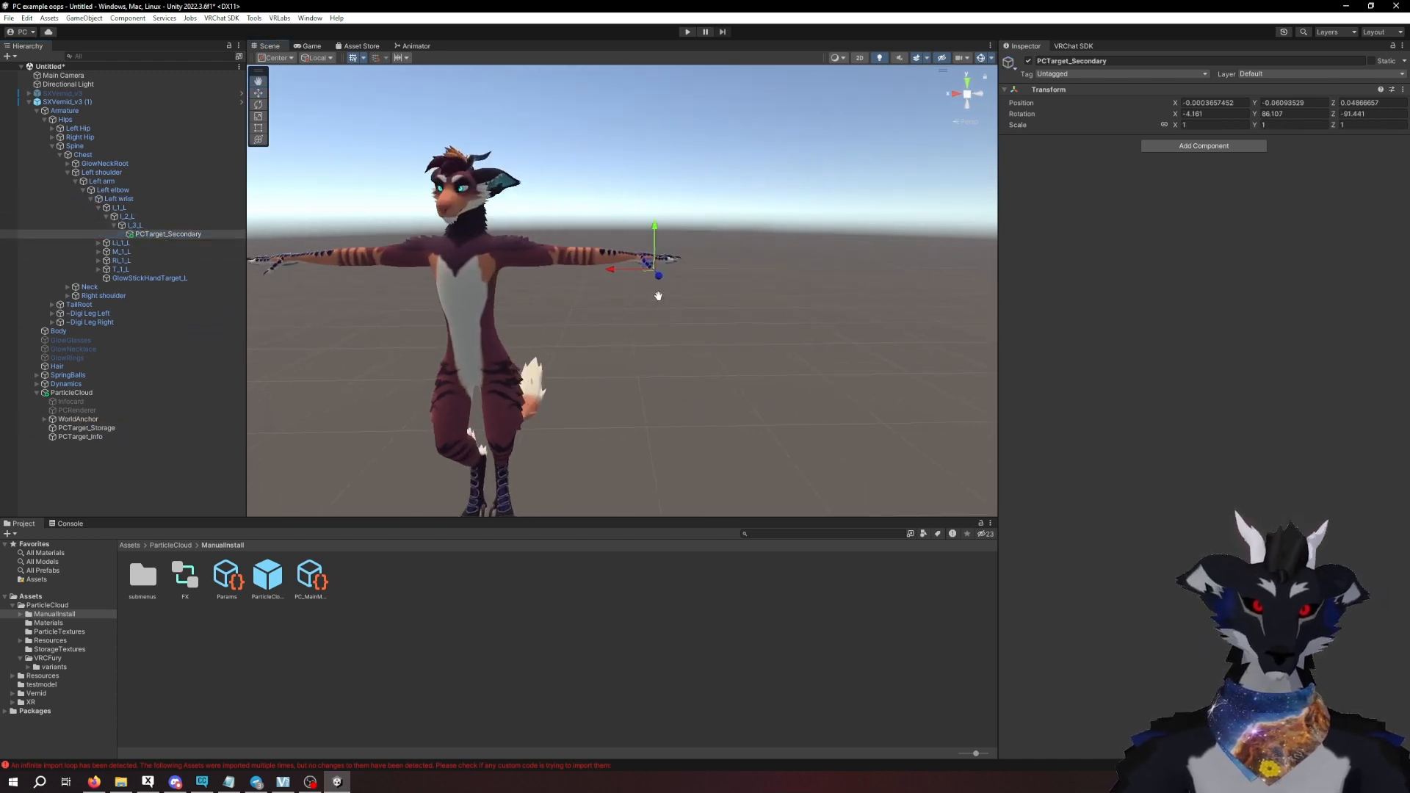
drag(595, 266, 610, 265)
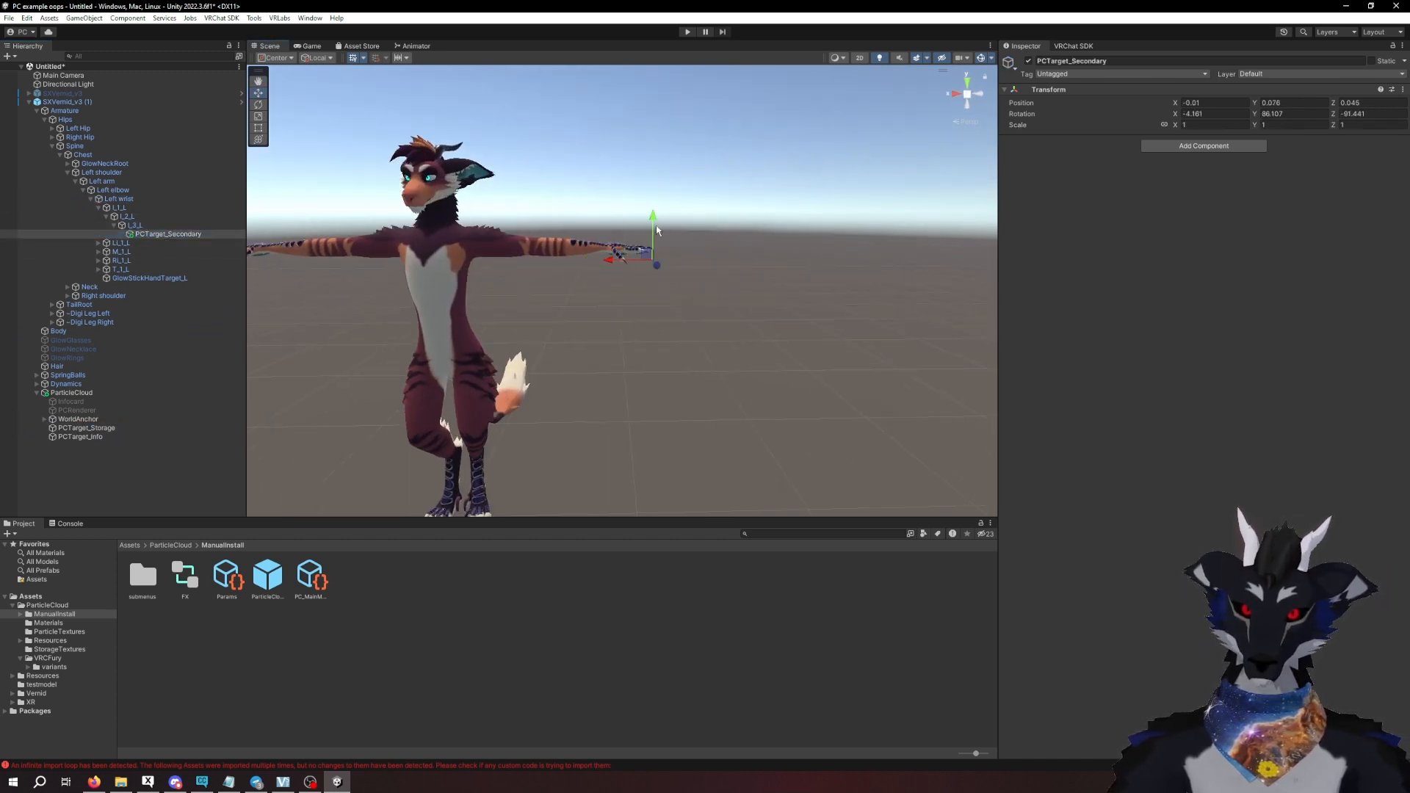
drag(654, 222, 653, 210)
alt+drag(515, 291, 554, 294)
- Parent PCTarget_Storage to the avatar's Chest bone in the armature
click(80, 428)
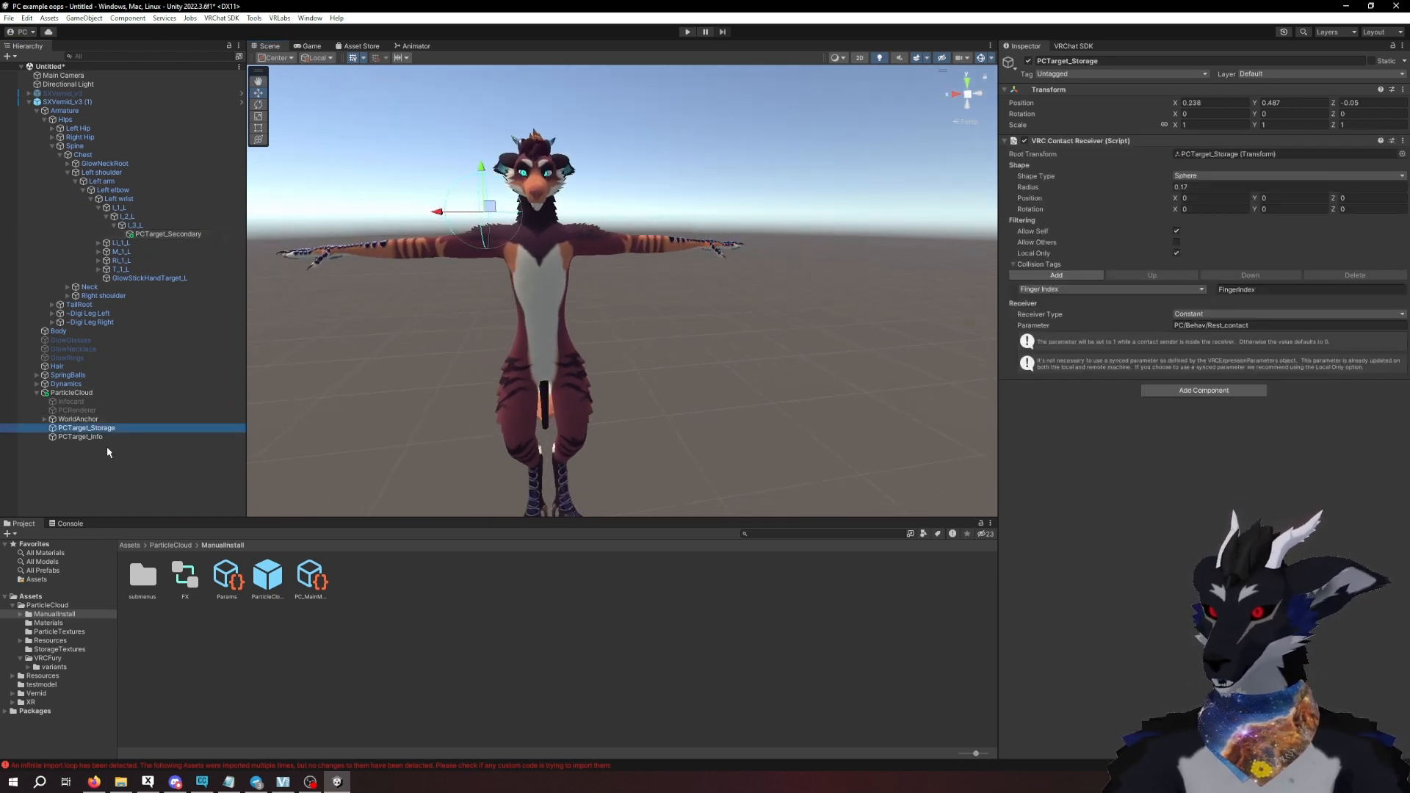
alt+drag(441, 327, 496, 348)
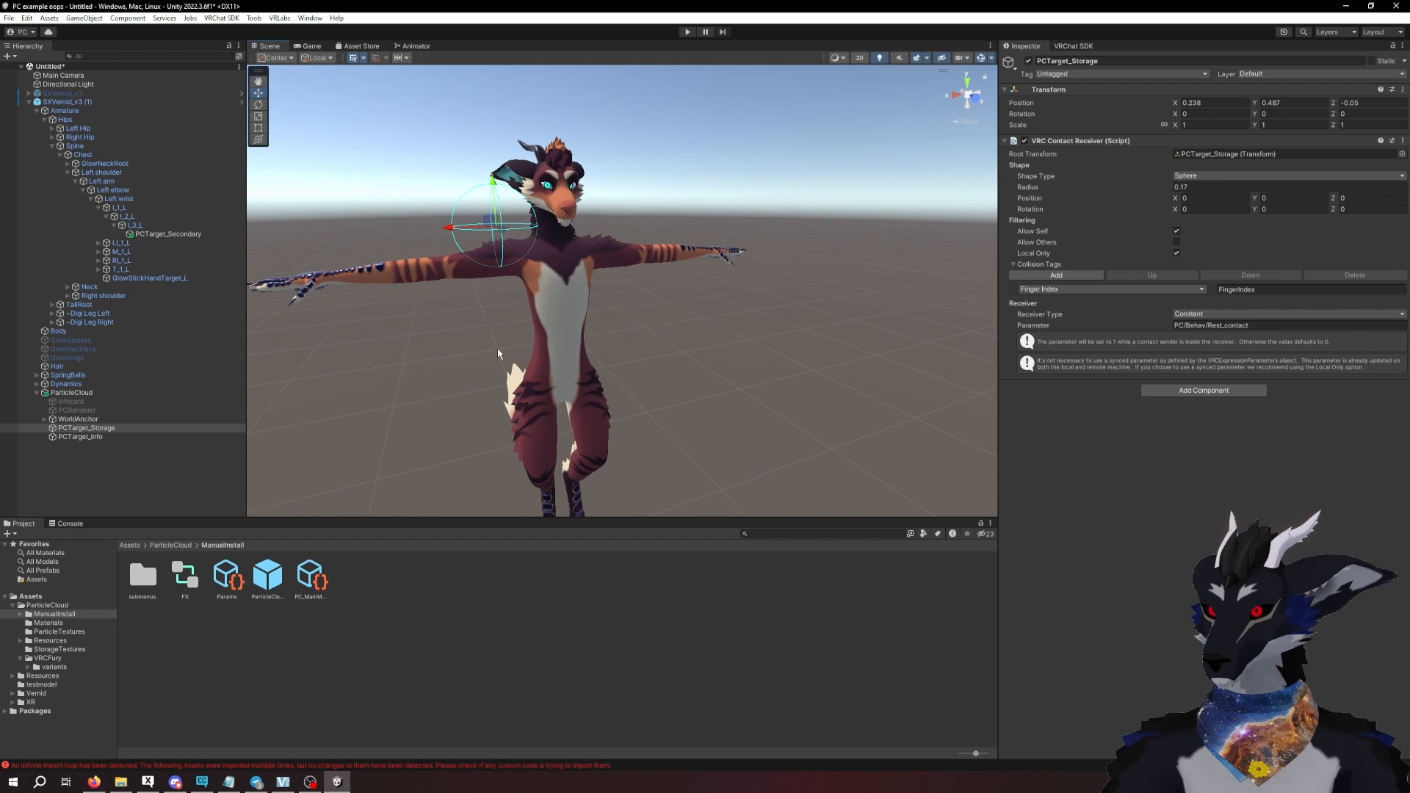
click(89, 430)
drag(100, 191, 103, 302)
- Move PCTarget_Storage back behind the right shoulder, to about X 0.238, Y 0.374, Z -0.076
alt+drag(288, 344, 576, 297)
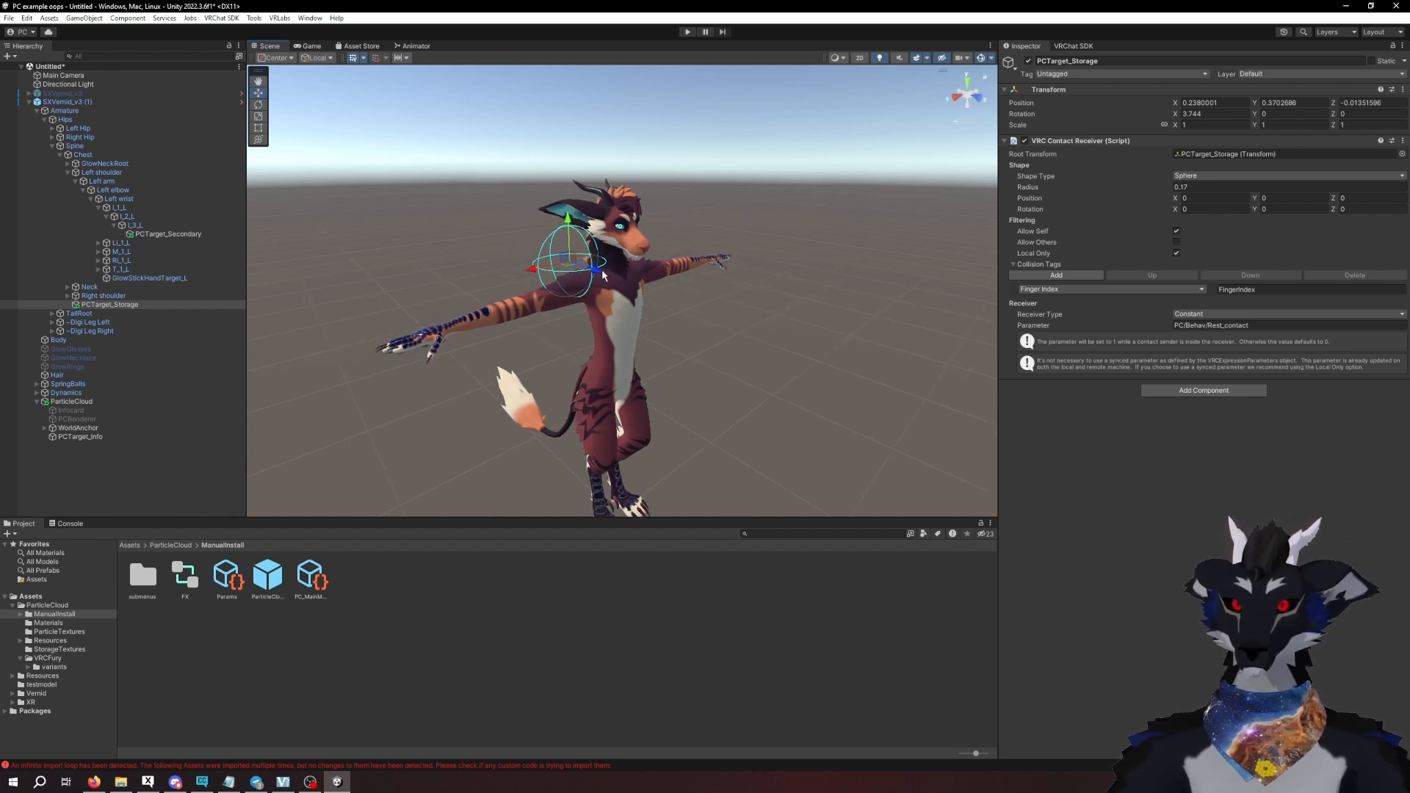
drag(599, 274, 592, 272)
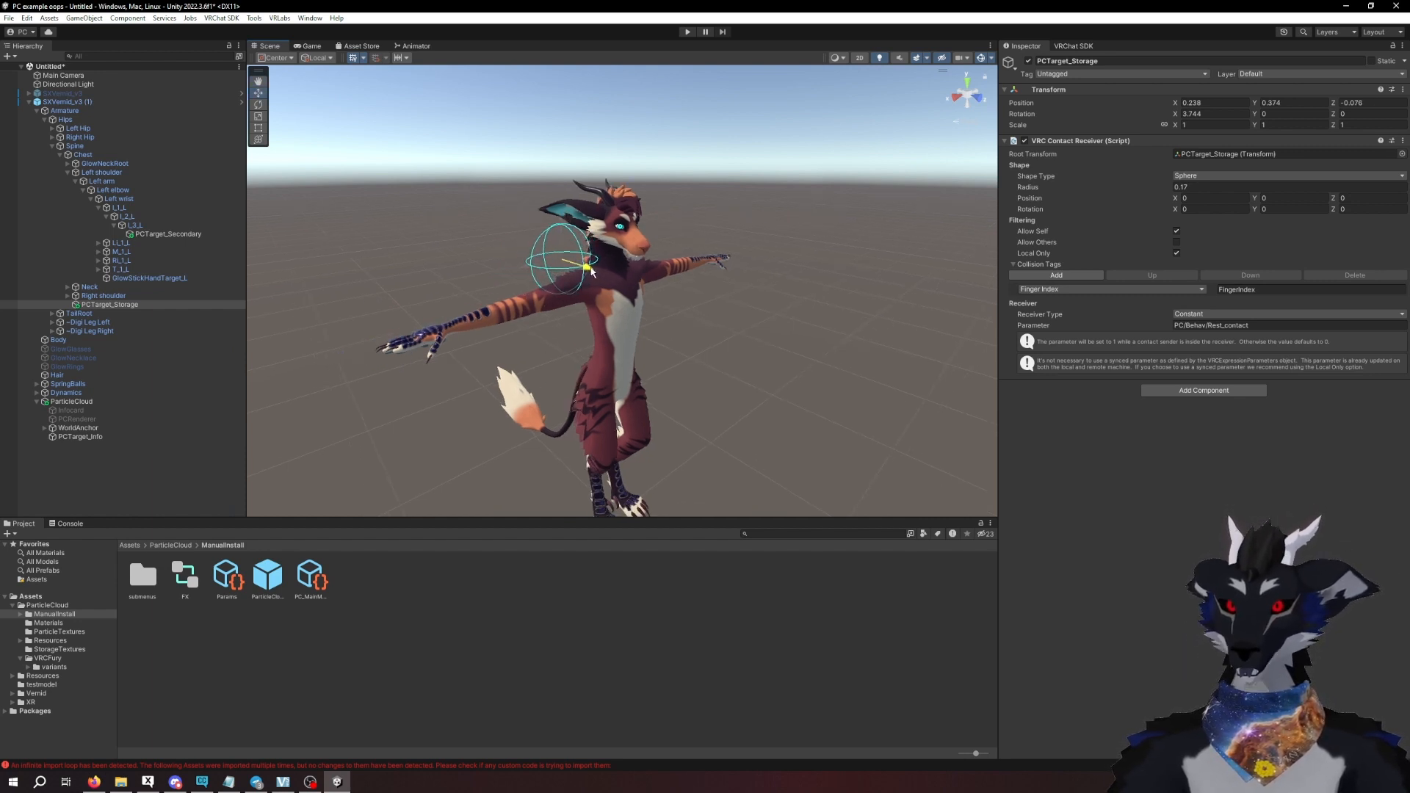
mouse_move(542, 344)
alt+mouse_down()
mouse_move(558, 339)
mouse_move(544, 331)
alt+mouse_up()
alt+drag(412, 265, 411, 308)
- Parent PCTarget_Info to the avatar's Left wrist bone and collapse the left index finger bones
click(82, 437)
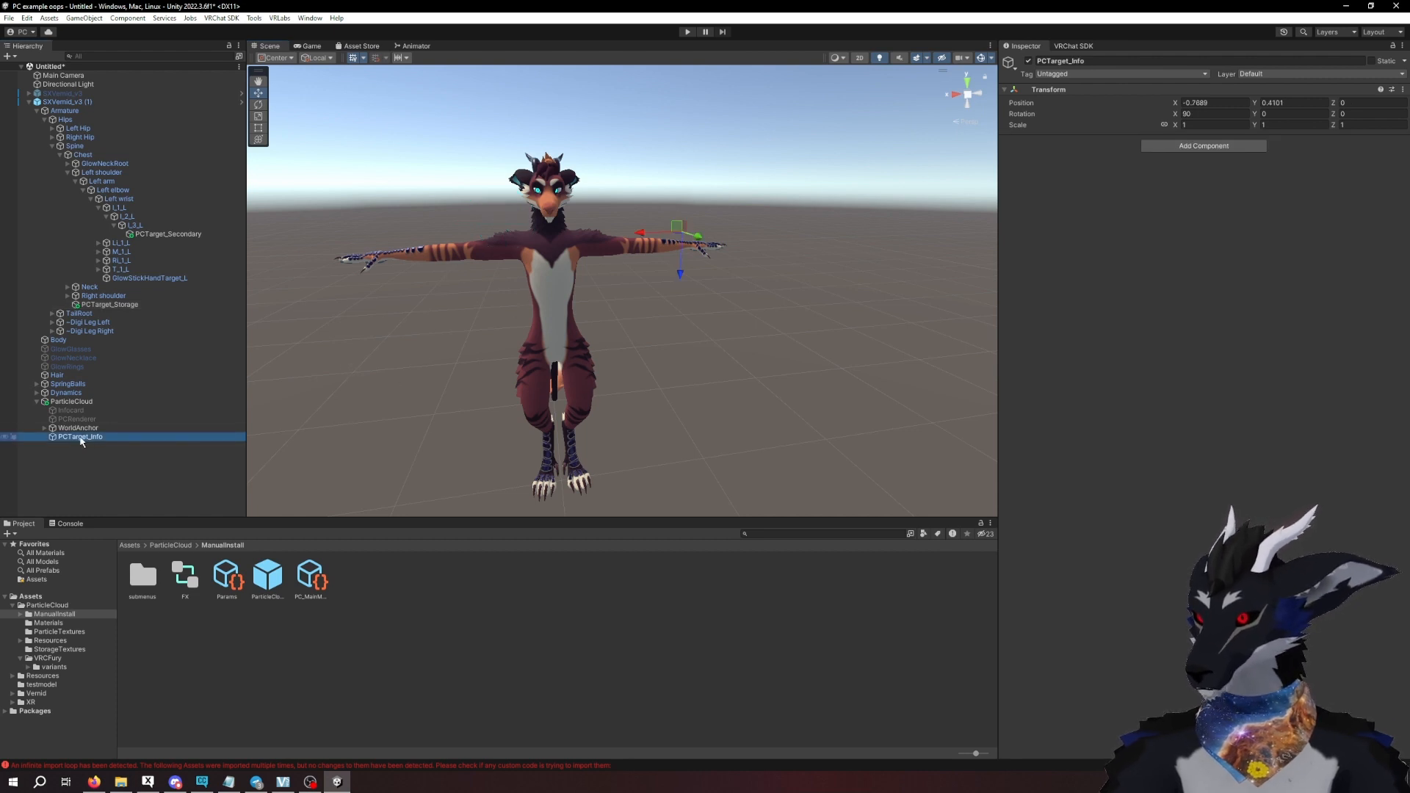
drag(156, 383, 136, 197)
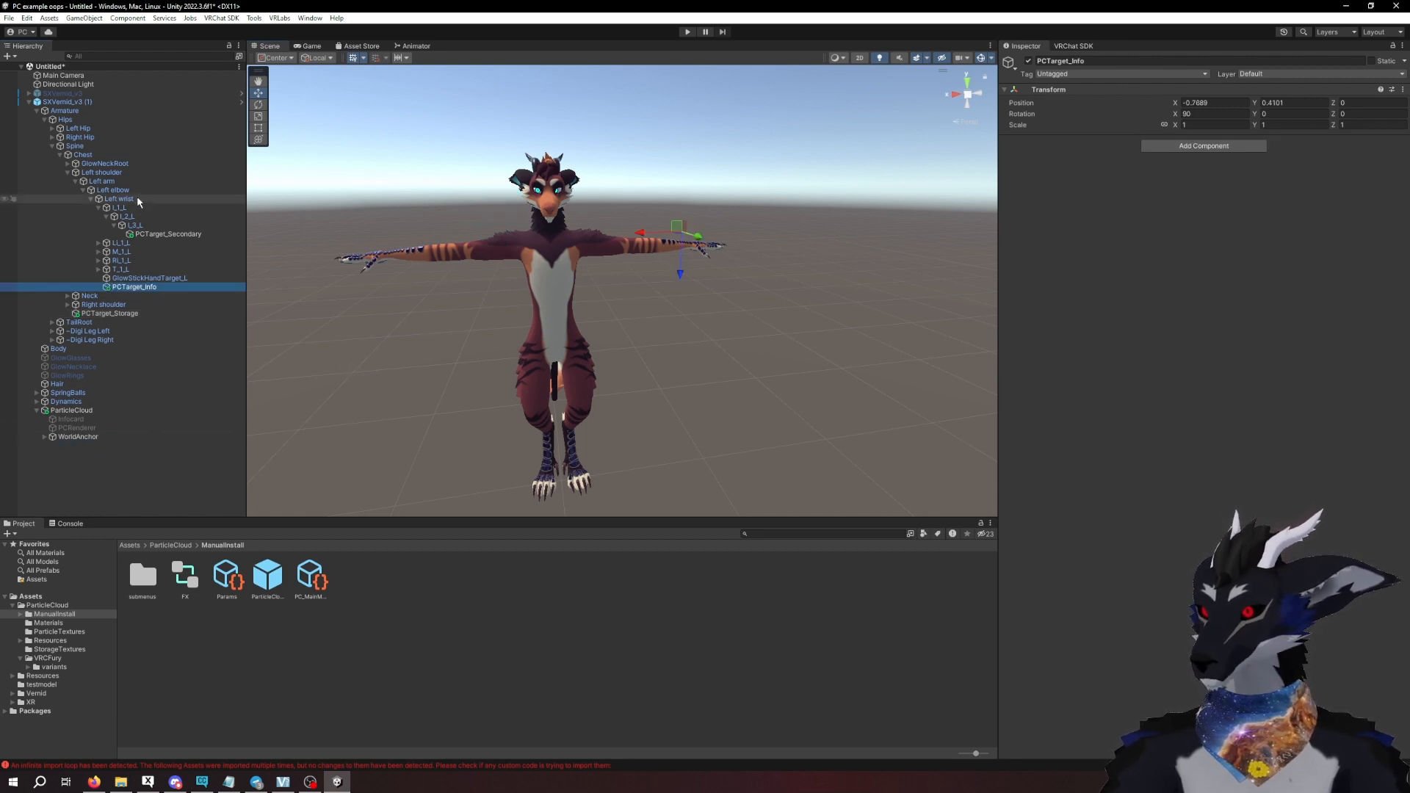
click(98, 207)
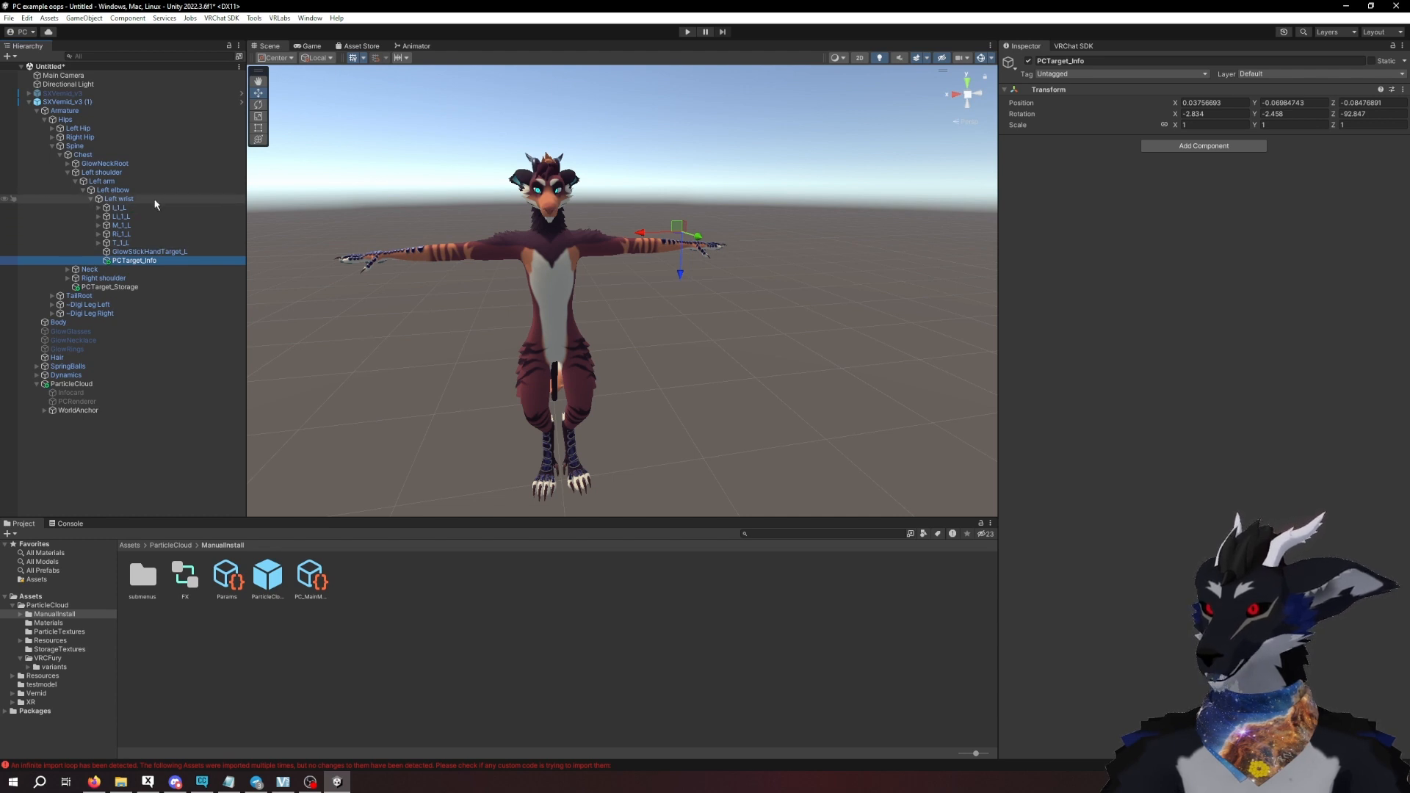
- Enable the Infocard object under ParticleCloud to show the info card near the left hand
mouse_move(646, 331)
alt+mouse_down()
mouse_move(716, 332)
mouse_move(656, 297)
mouse_move(663, 339)
alt+mouse_up()
scroll(686, 355, up, 6)
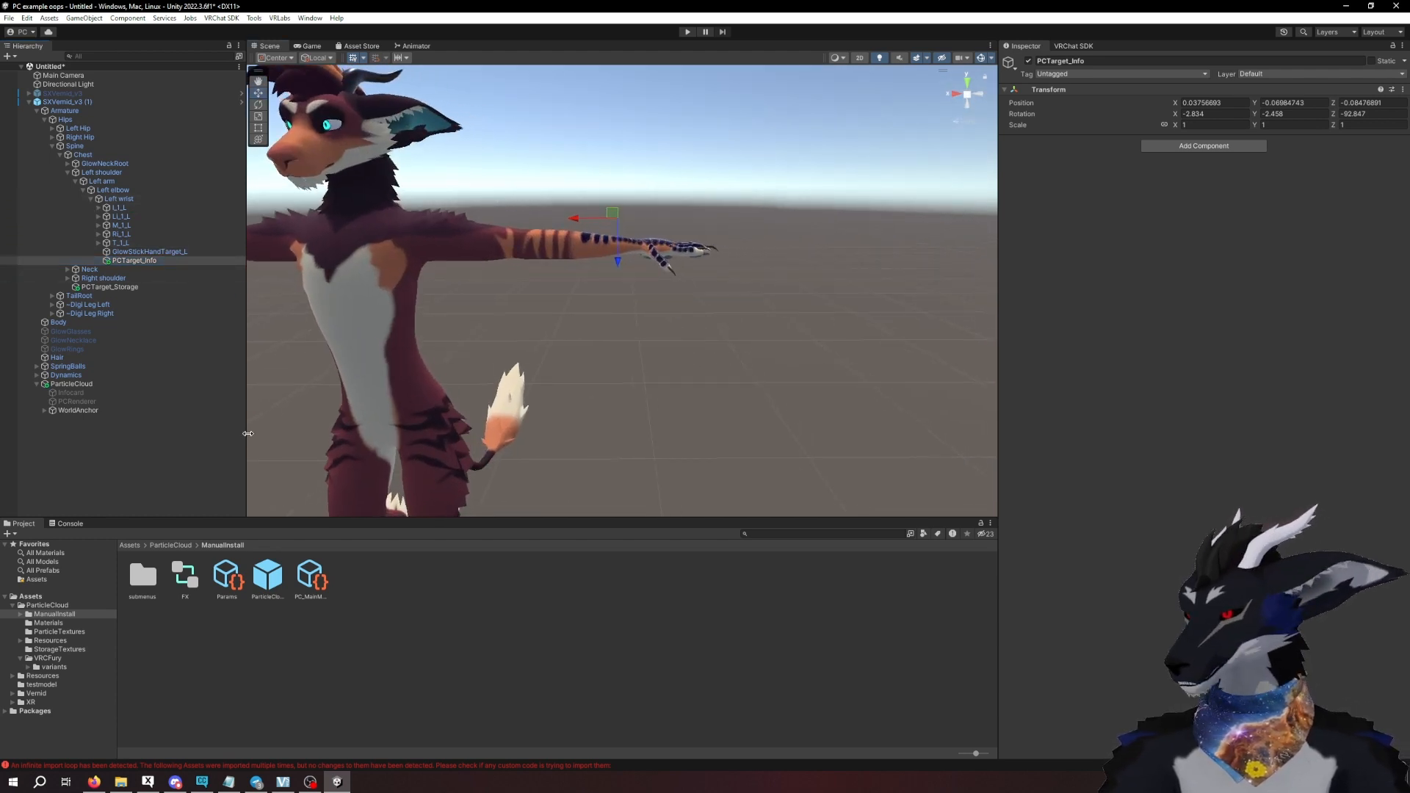
click(112, 394)
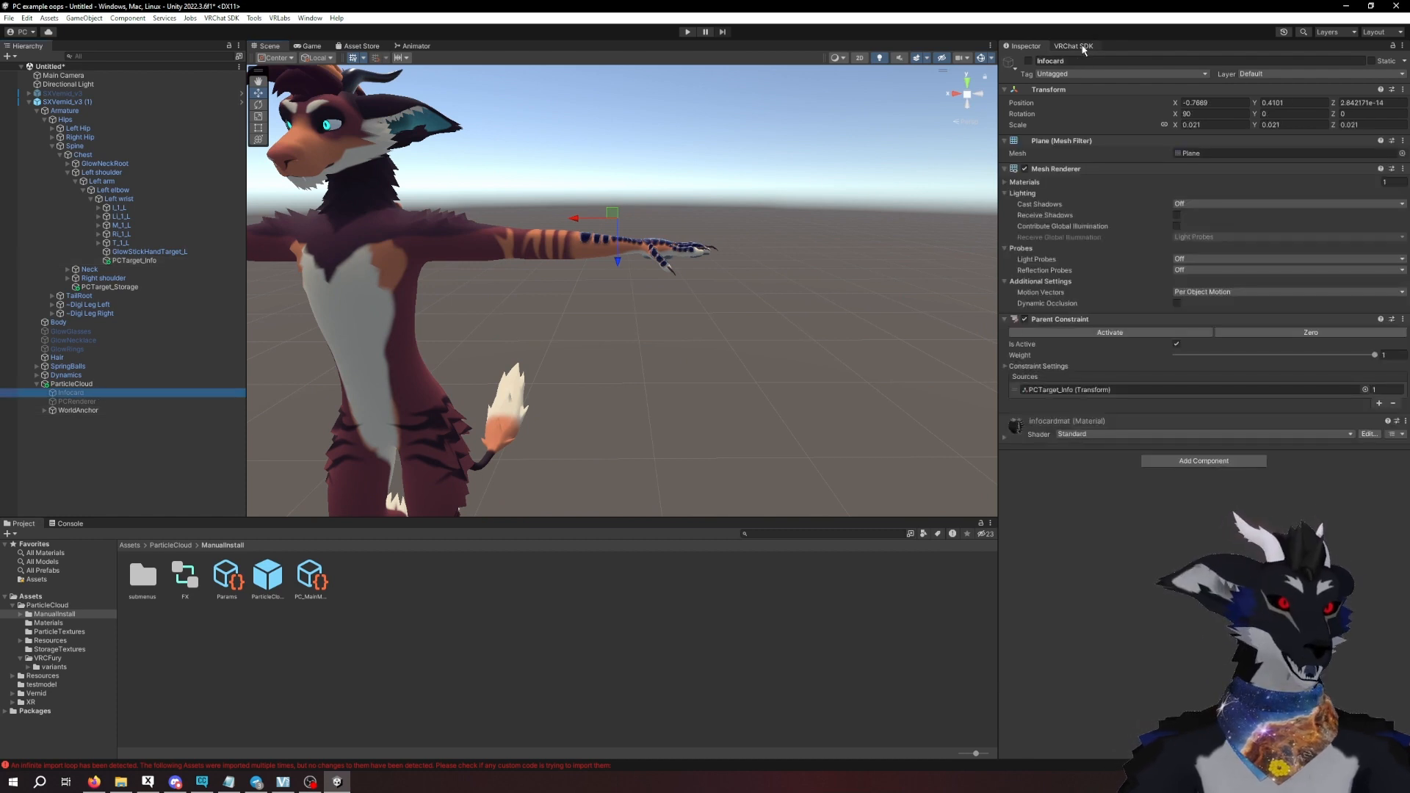
click(1029, 61)
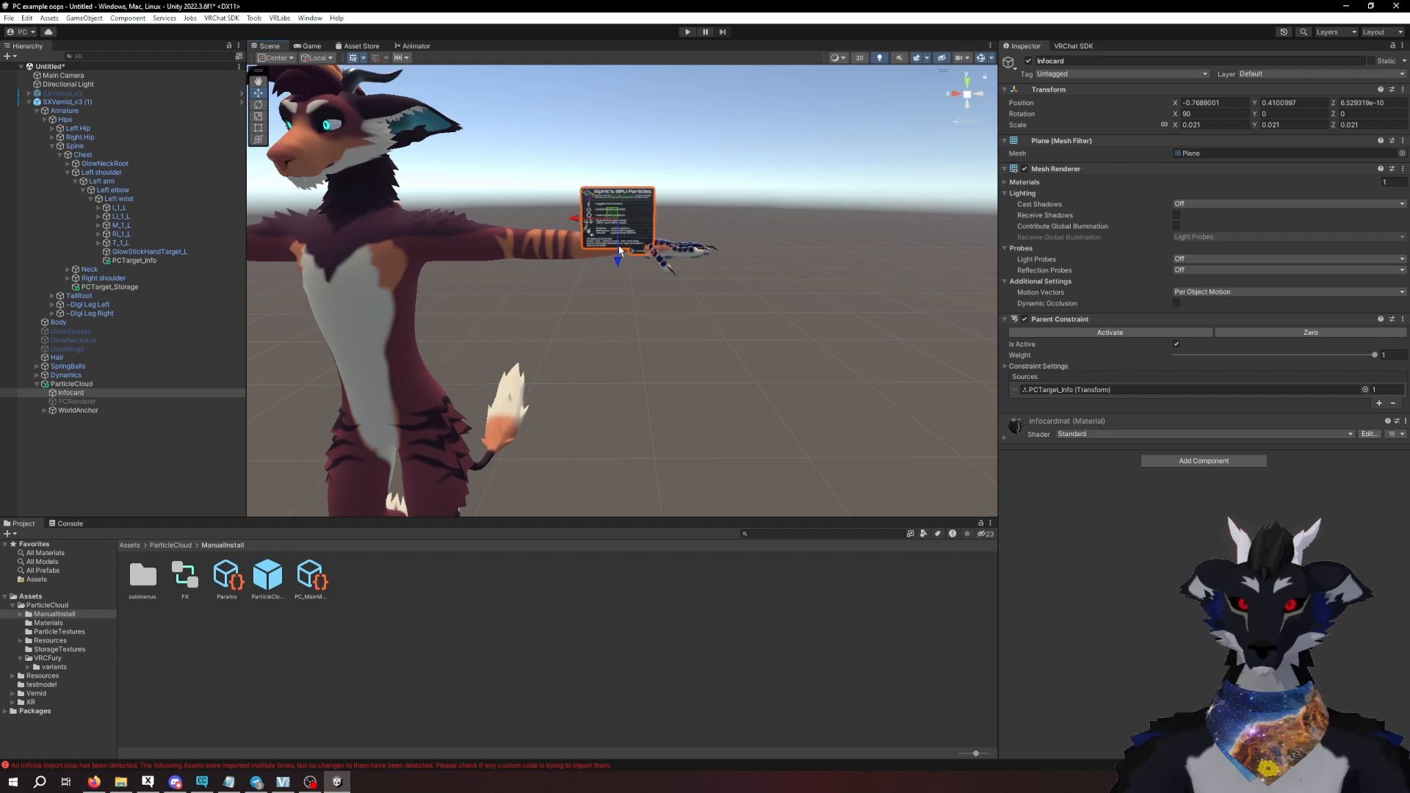
- Move PCTarget_Info so the info card sits above the left hand, at about X 0.046, Y 0.039, Z -0.146
click(114, 287)
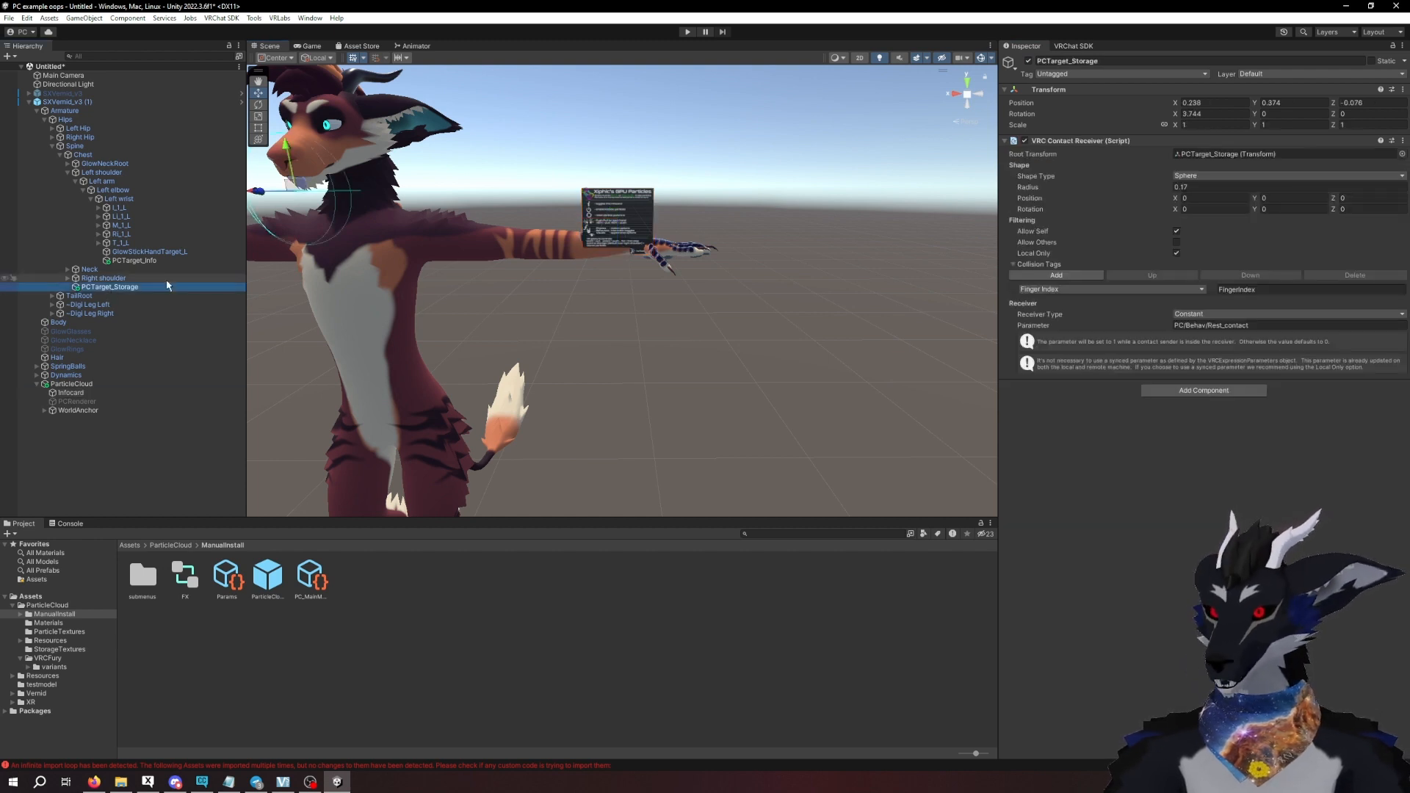
click(134, 261)
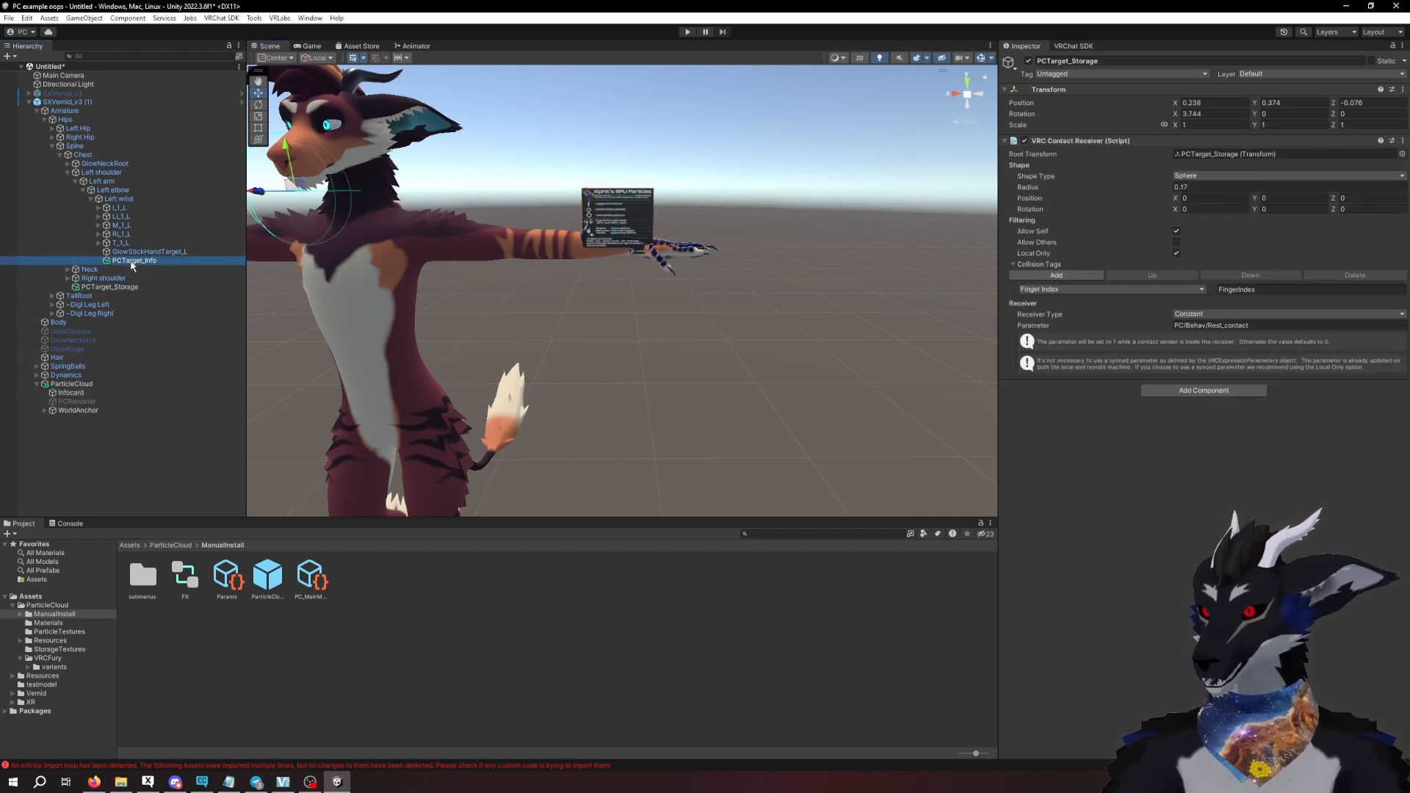
drag(616, 269, 613, 245)
drag(575, 202, 614, 209)
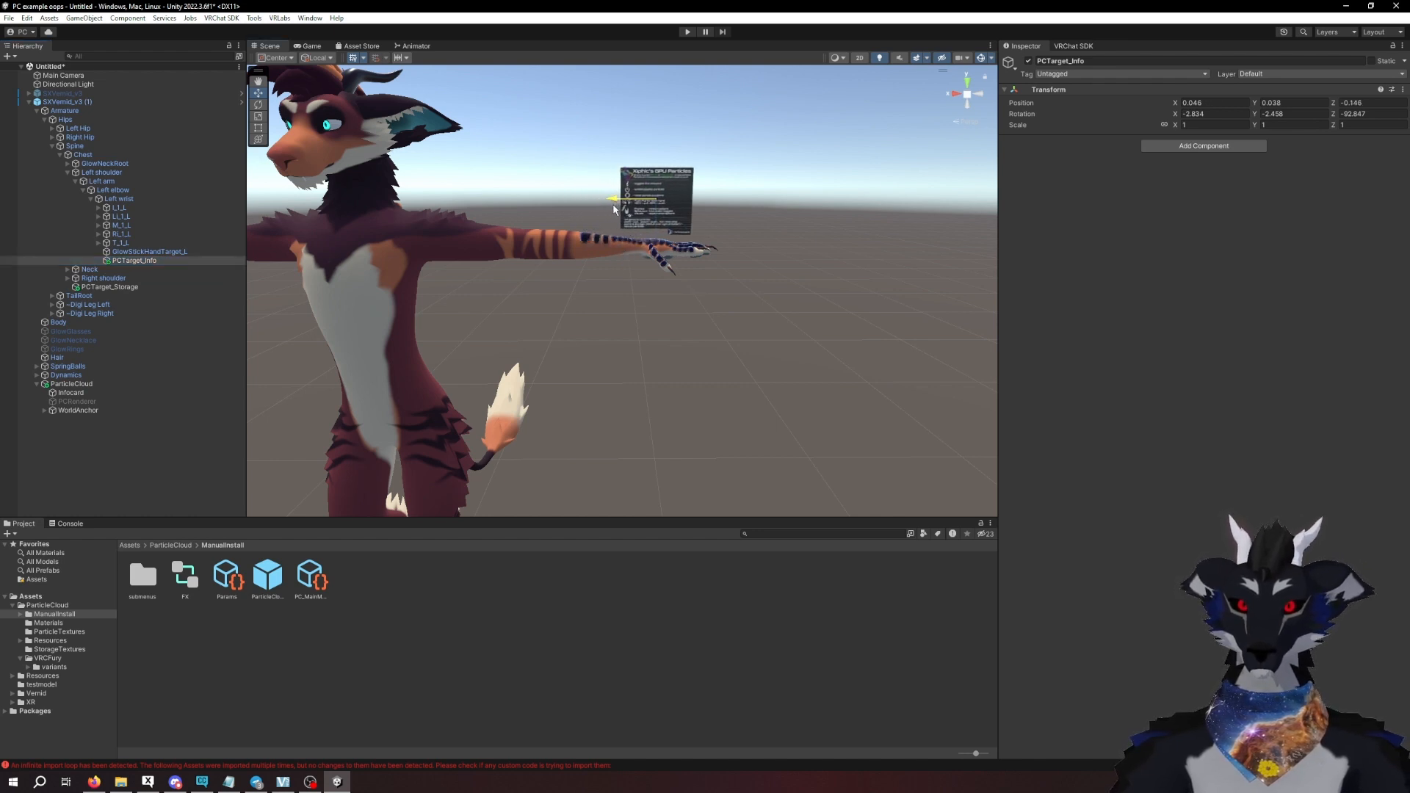
- Examine the info card's placement above the left hand from several angles and distances
middle_drag(694, 154, 716, 198)
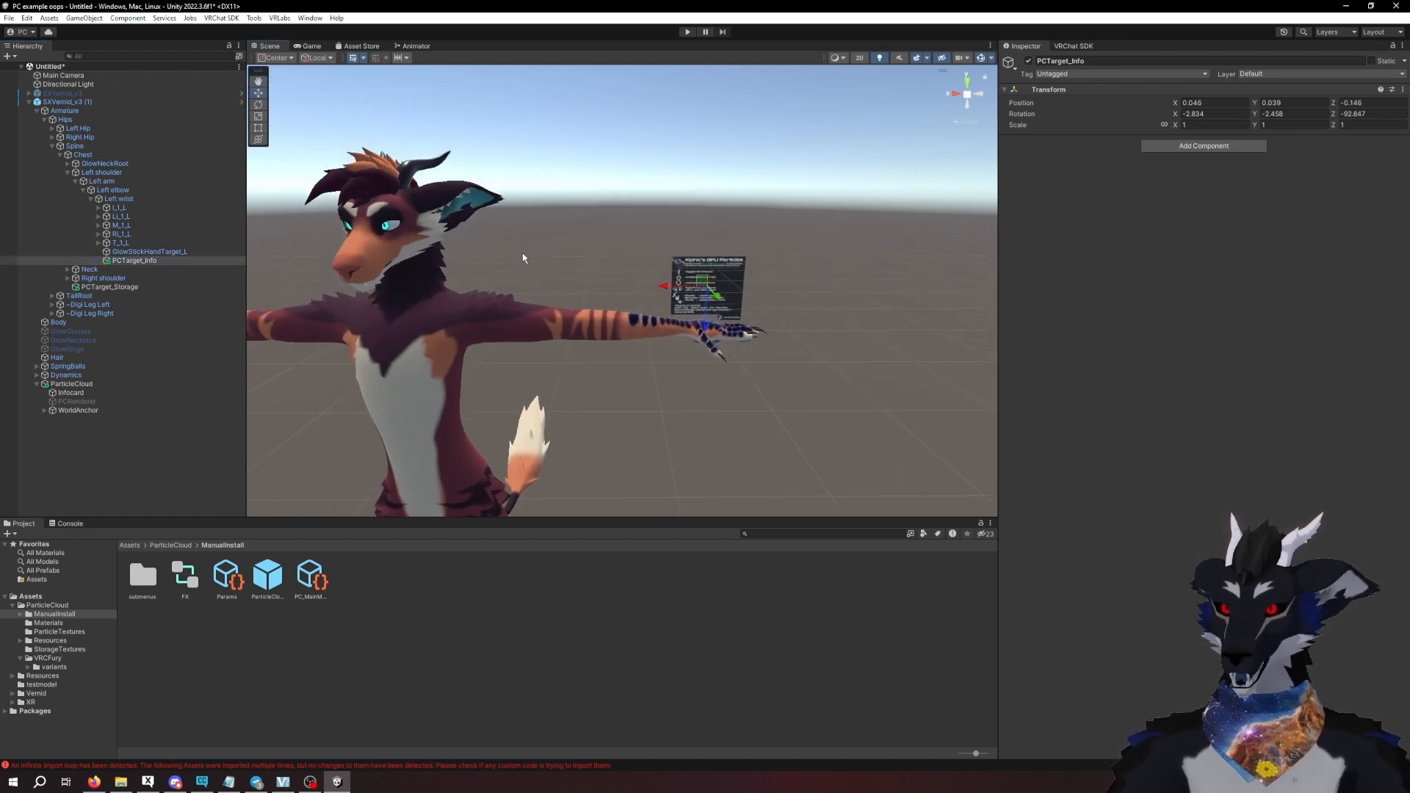
middle_drag(564, 258, 625, 251)
middle_drag(821, 279, 659, 246)
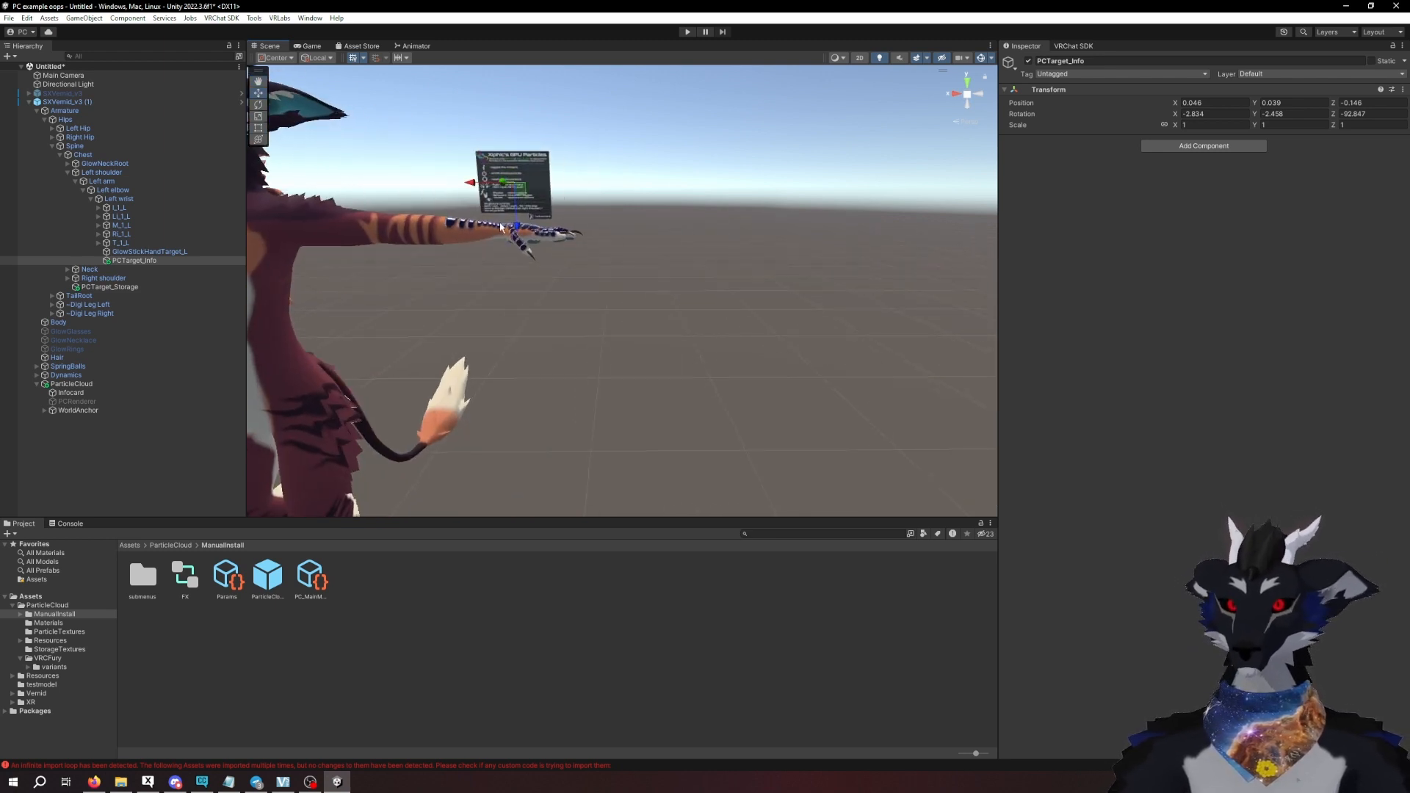
middle_drag(470, 224, 589, 231)
middle_drag(294, 220, 619, 244)
scroll(633, 244, down, 4)
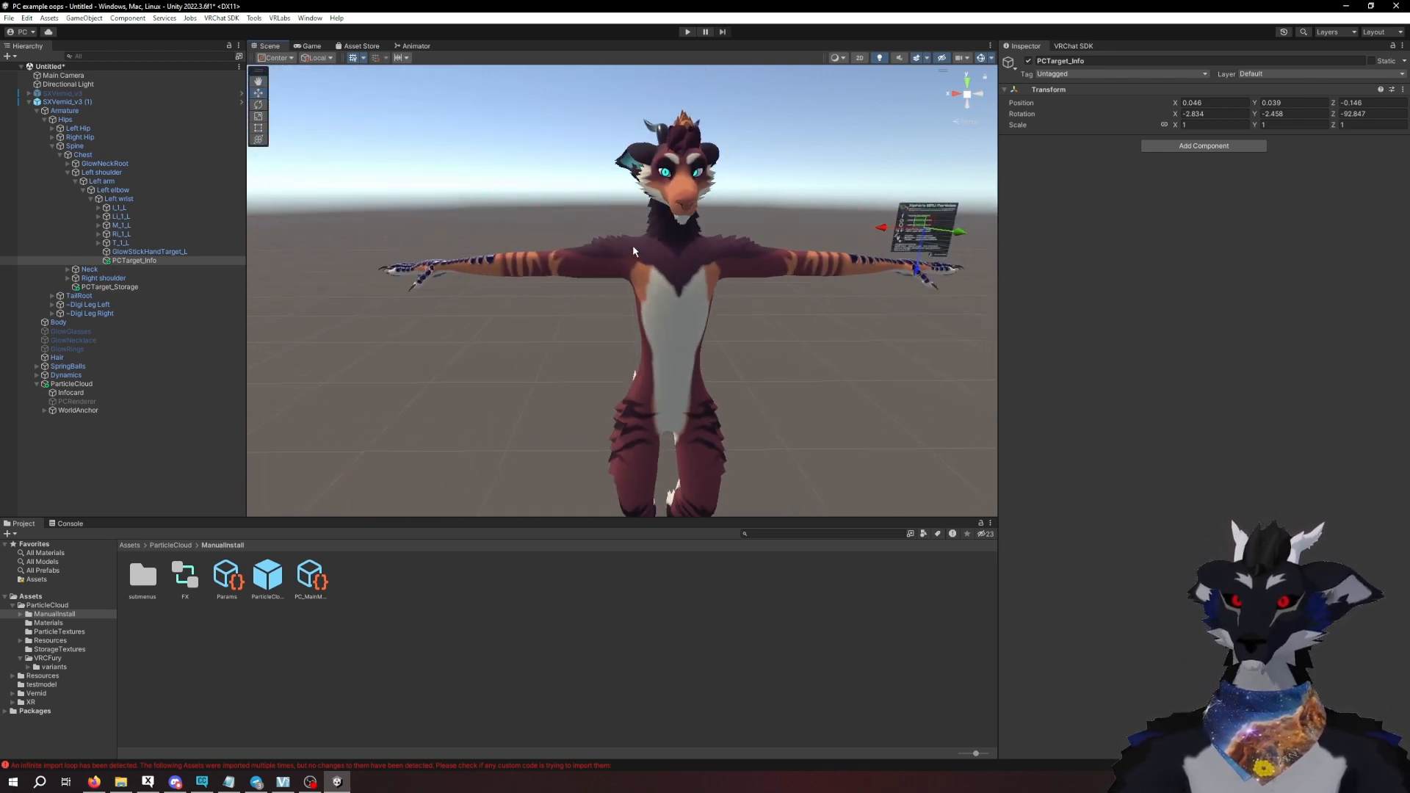
middle_drag(698, 308, 661, 321)
scroll(672, 286, down, 3)
right_drag(661, 321, 688, 321)
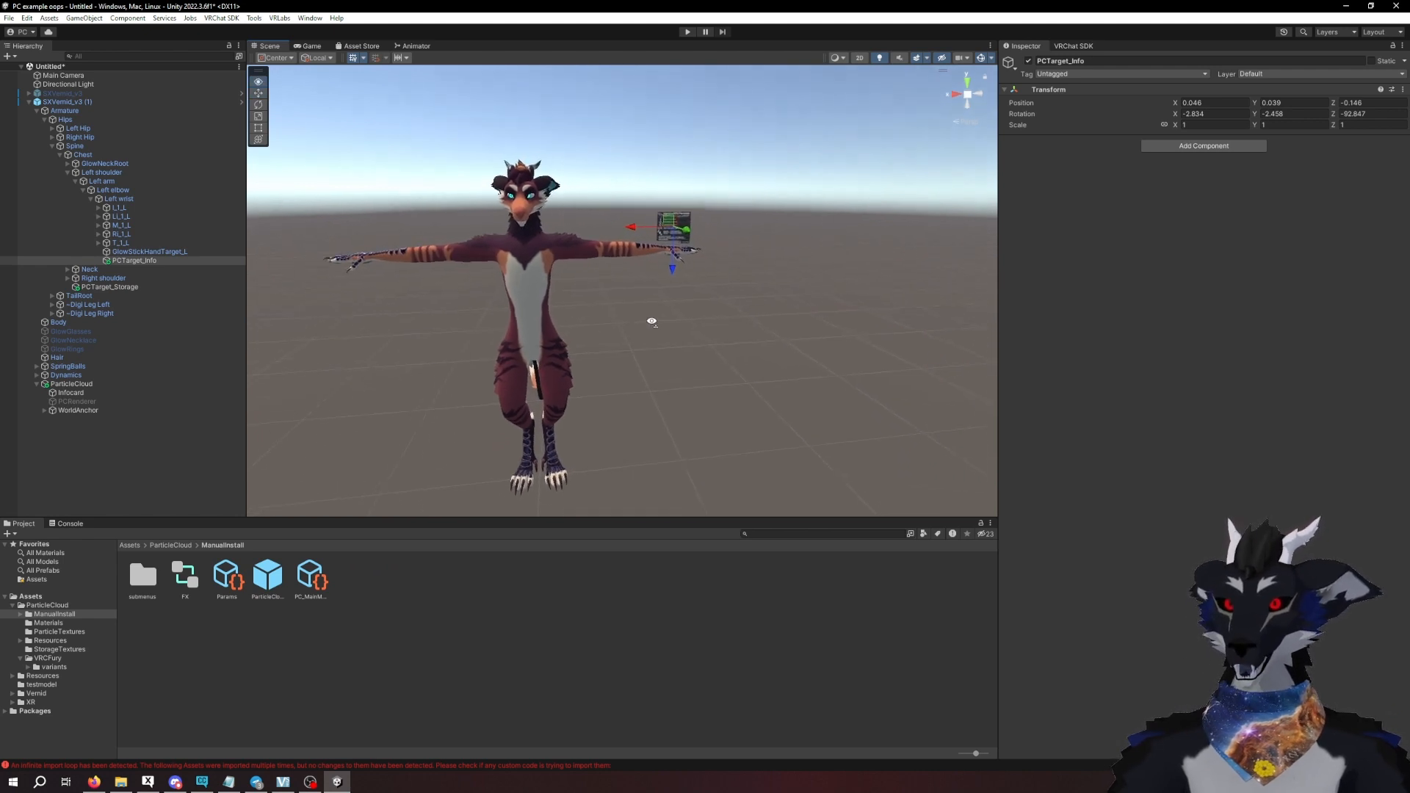
middle_drag(651, 321, 691, 320)
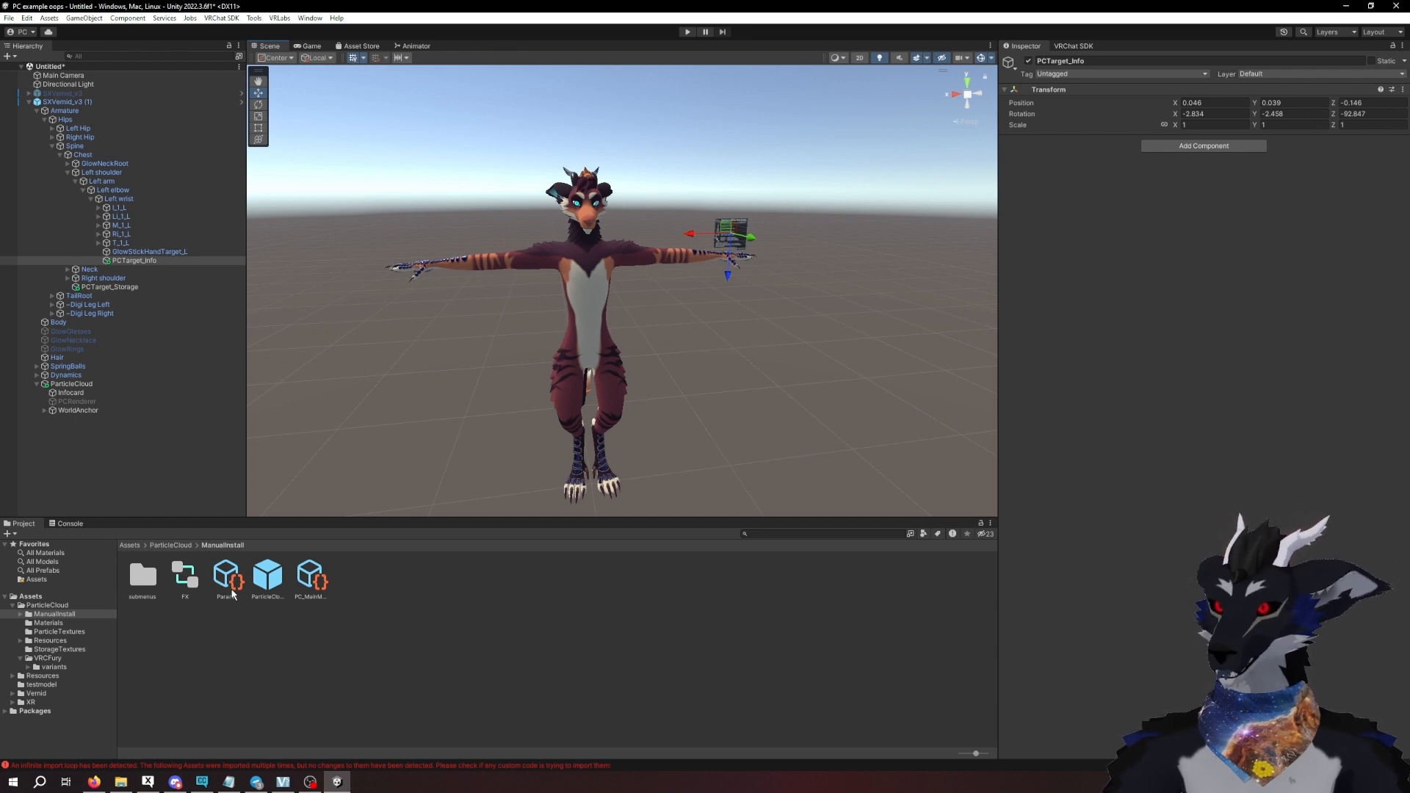
- Locate the expressions menu asset assigned in SXVernid_v3 (1)'s avatar descriptor and duplicate it
click(97, 103)
scroll(1177, 670, down, 15)
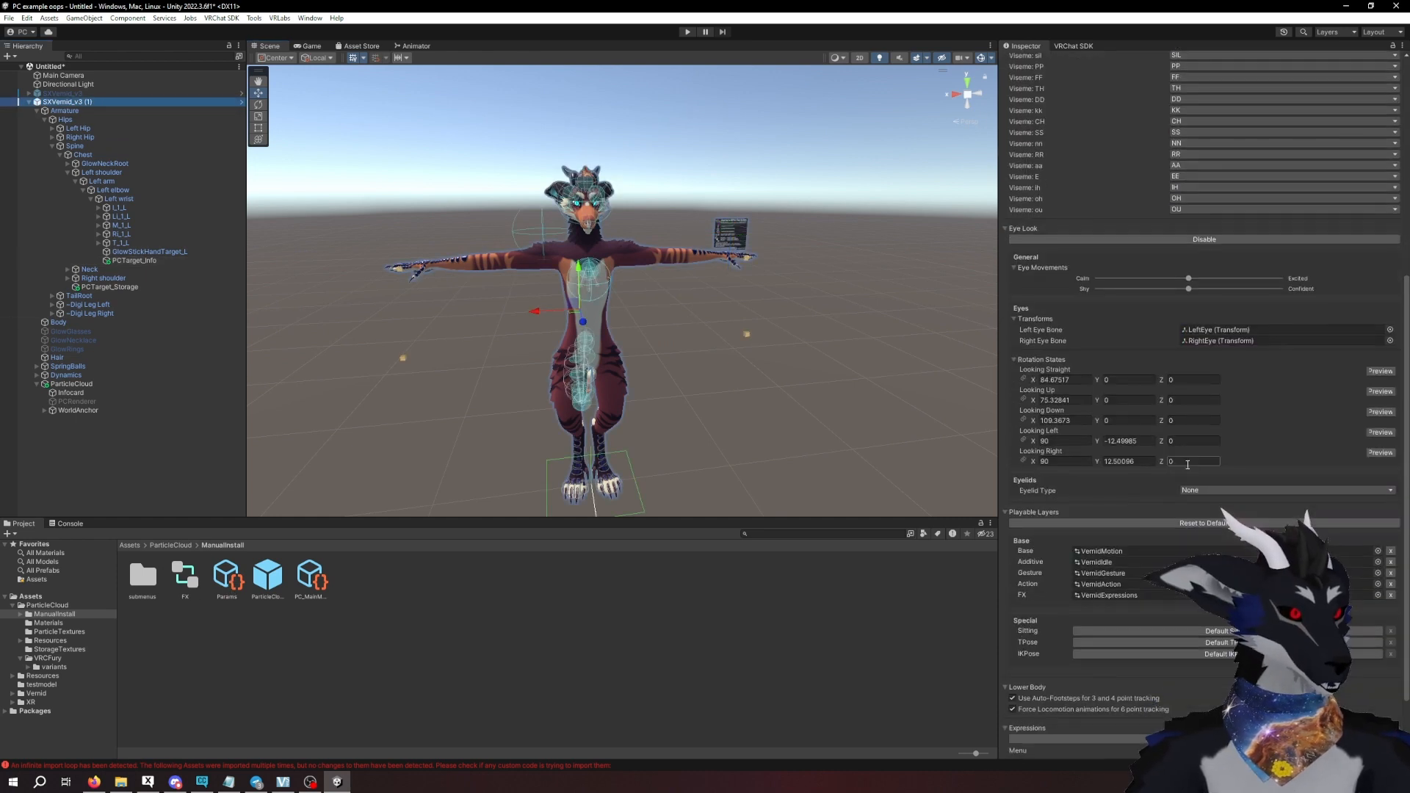
click(1177, 670)
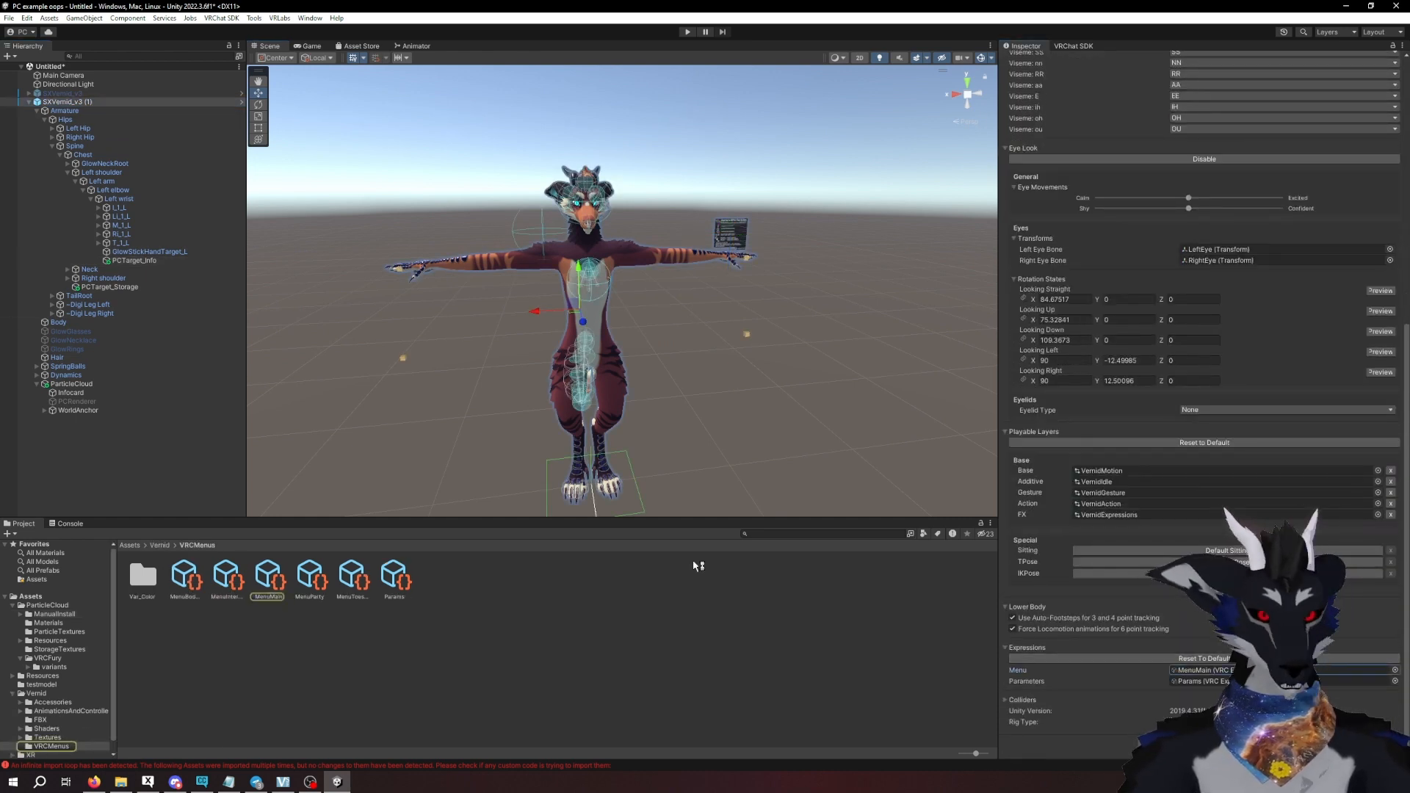
click(273, 580)
key(ctrl+d)
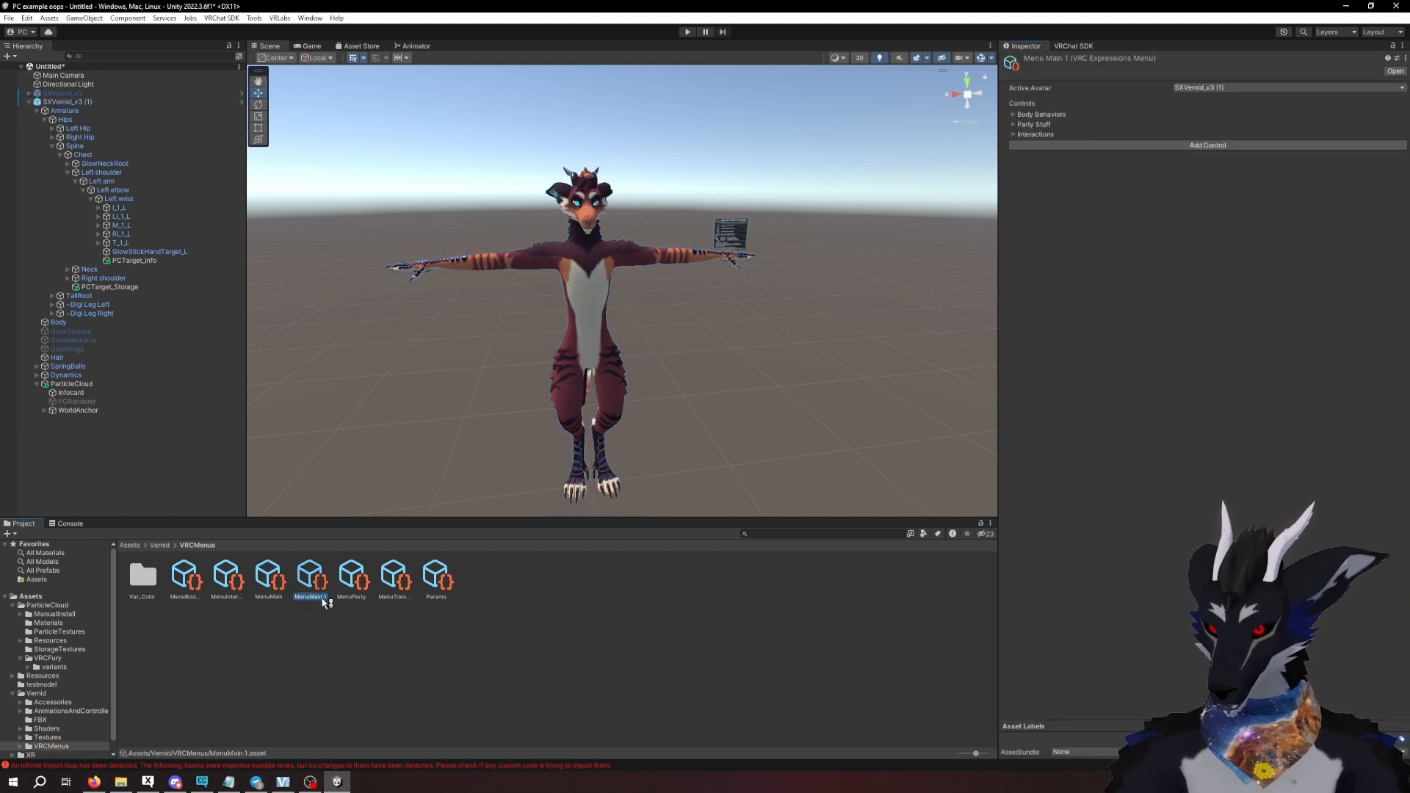
- Rename the duplicated expressions menu as MenuMain copy
right_click(314, 588)
click(383, 315)
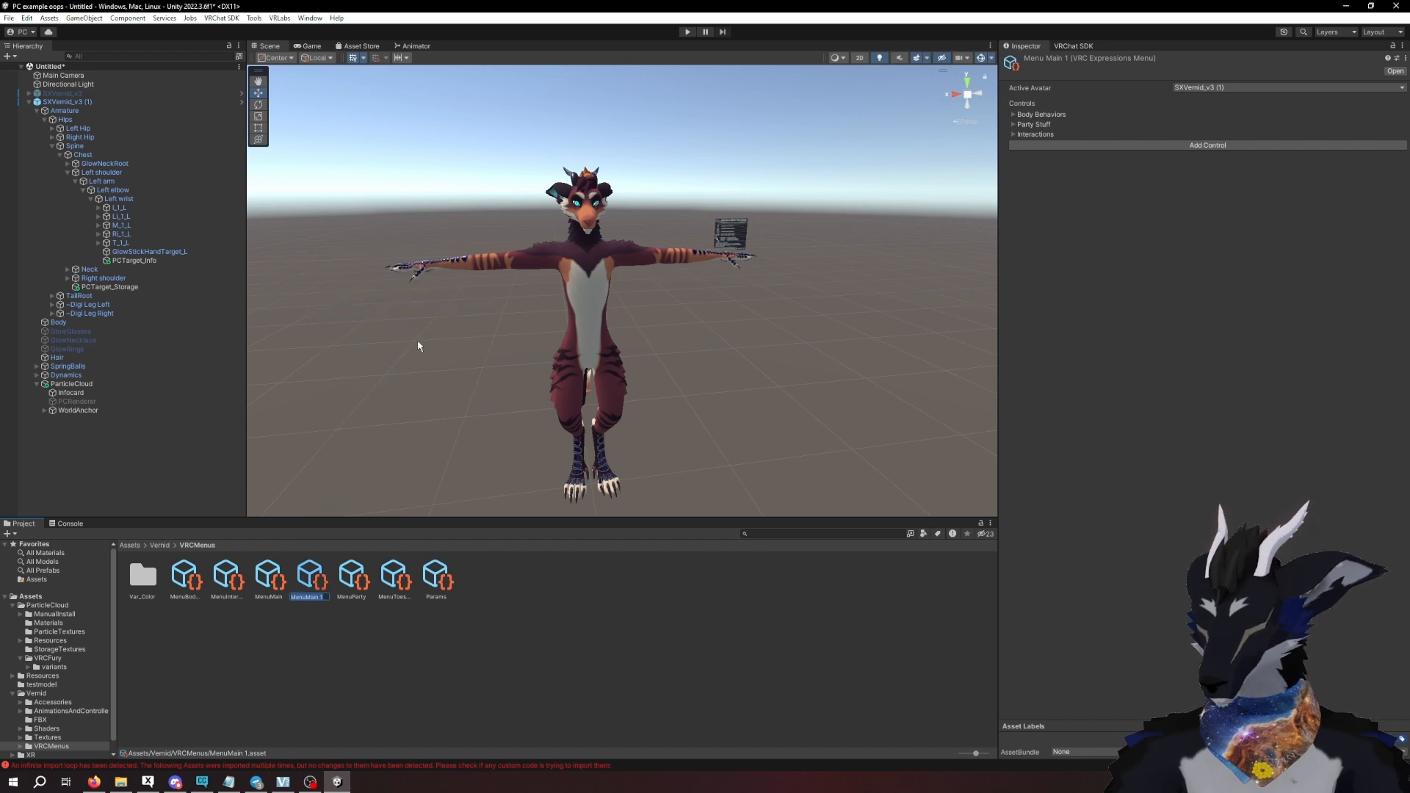
key(BackSpace)
text(copy)
key(Return)
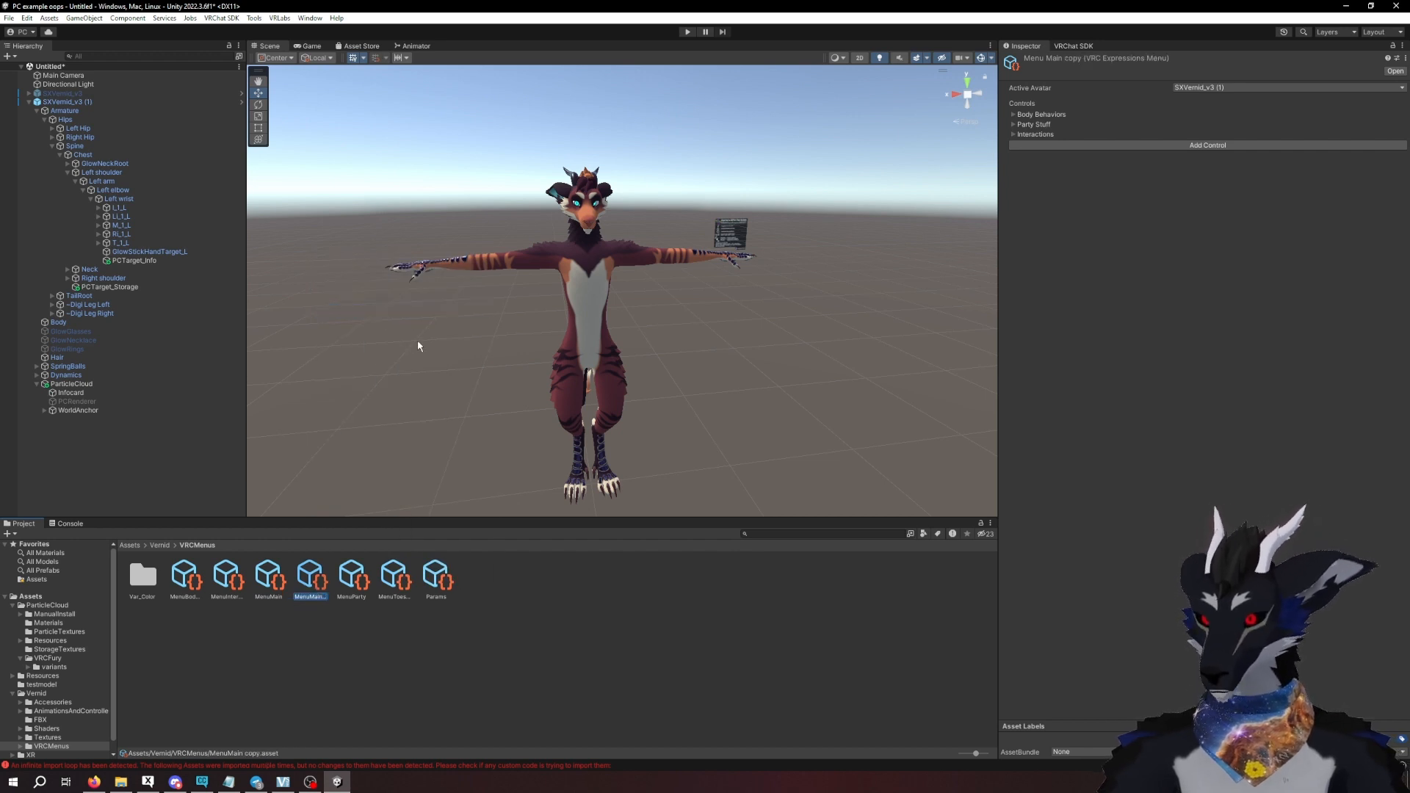
- Assign MenuMain copy as the expressions menu in the avatar descriptor of SXVernid_v3 (1)
click(64, 102)
scroll(1101, 521, down, 10)
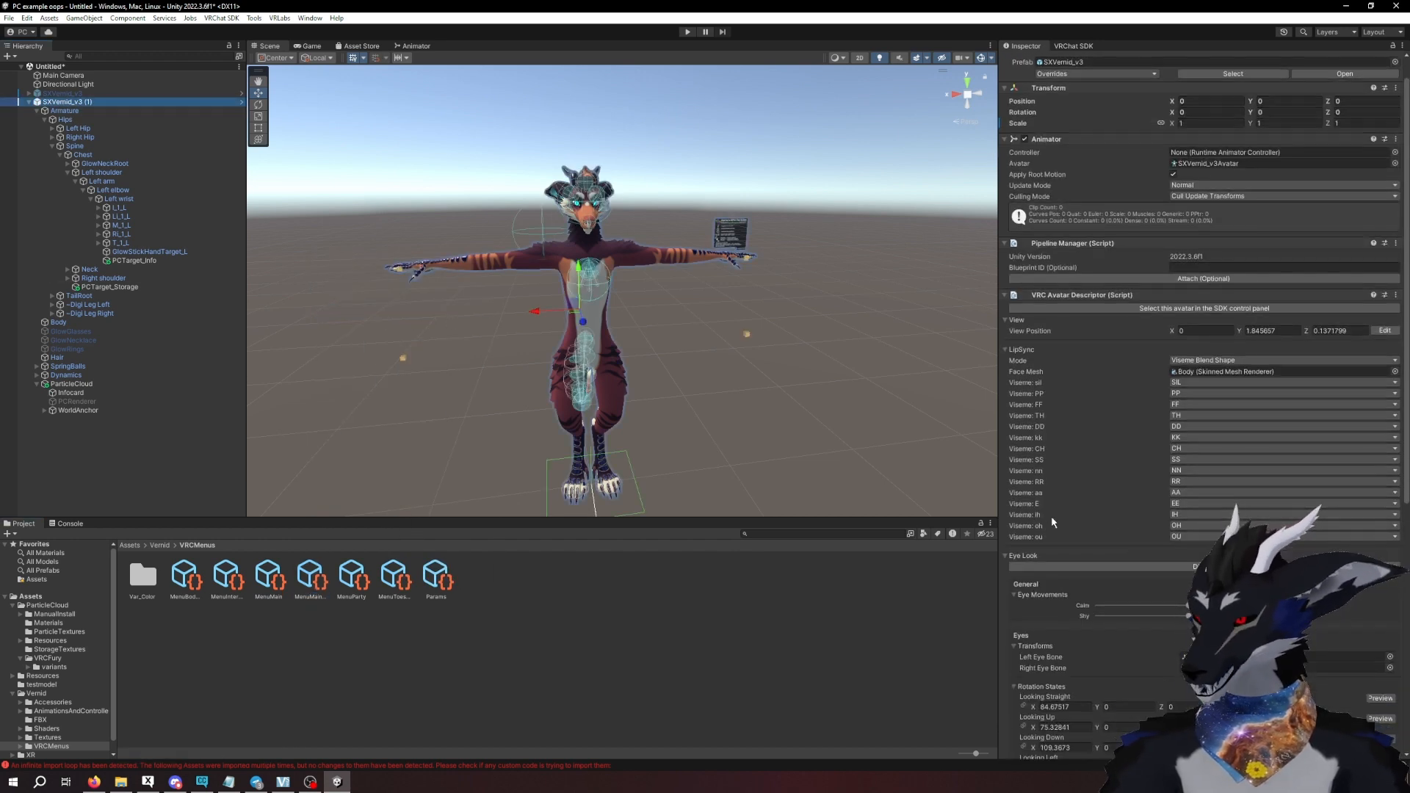
scroll(1142, 541, down, 5)
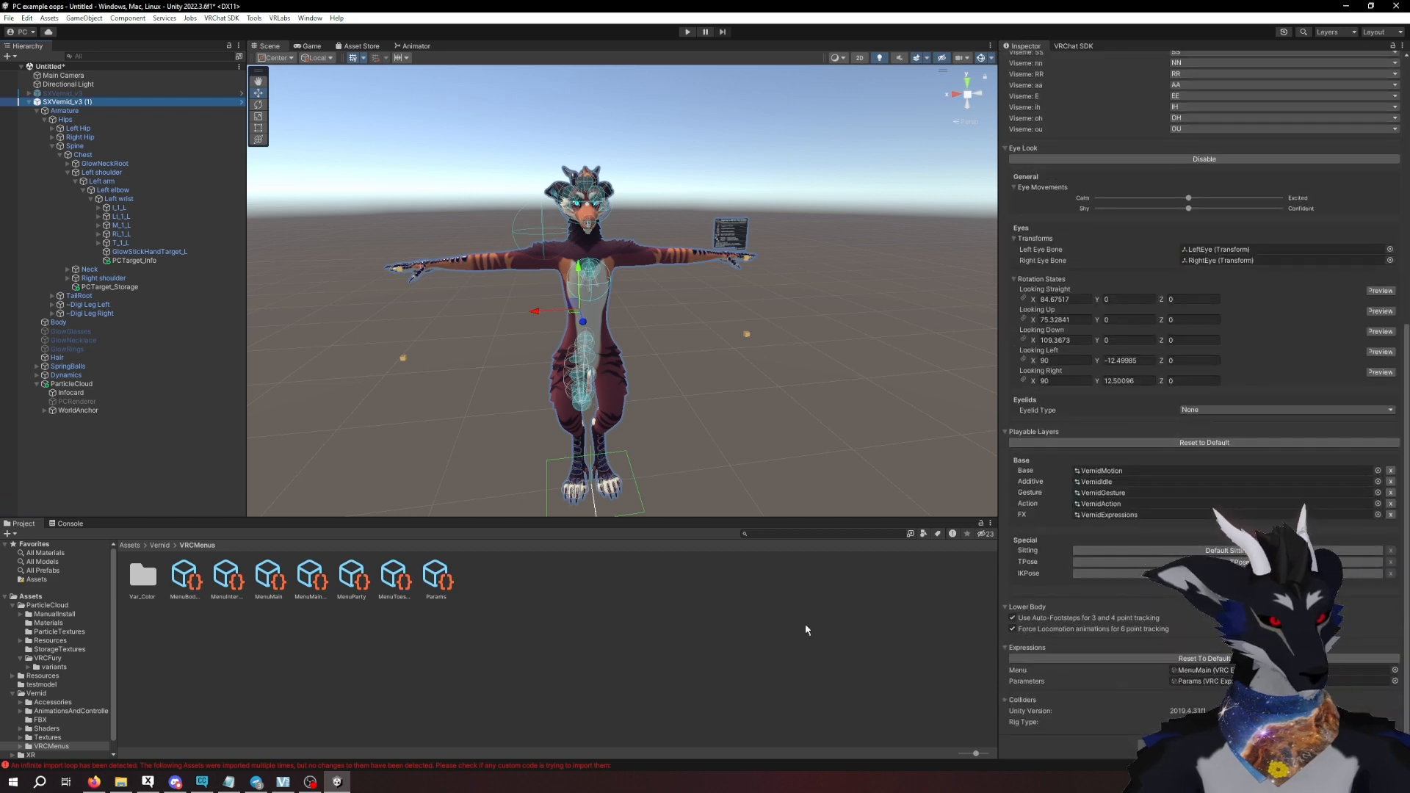
click(314, 588)
drag(316, 591, 1241, 670)
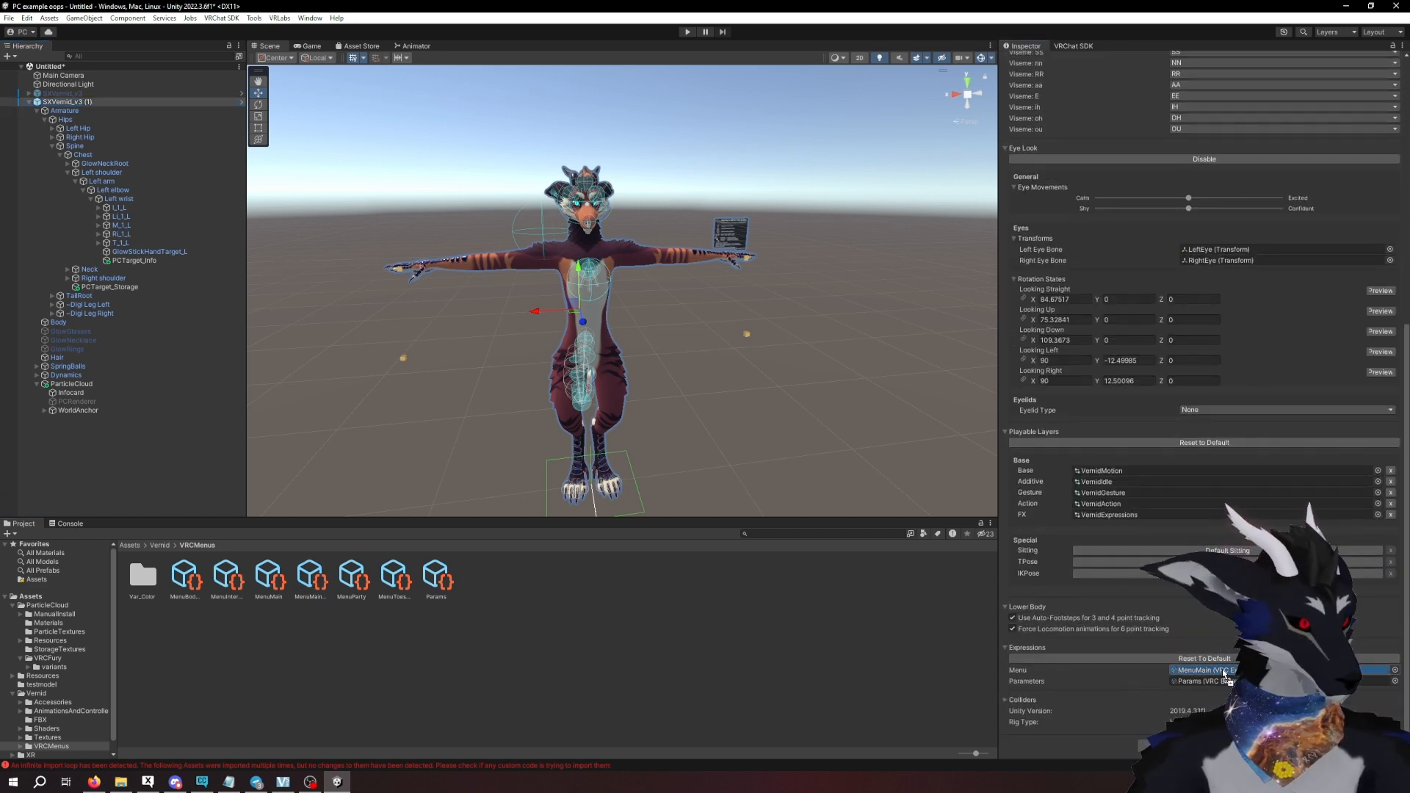
- Add a control named Particle Cloud to the MenuMain copy expressions menu
click(331, 584)
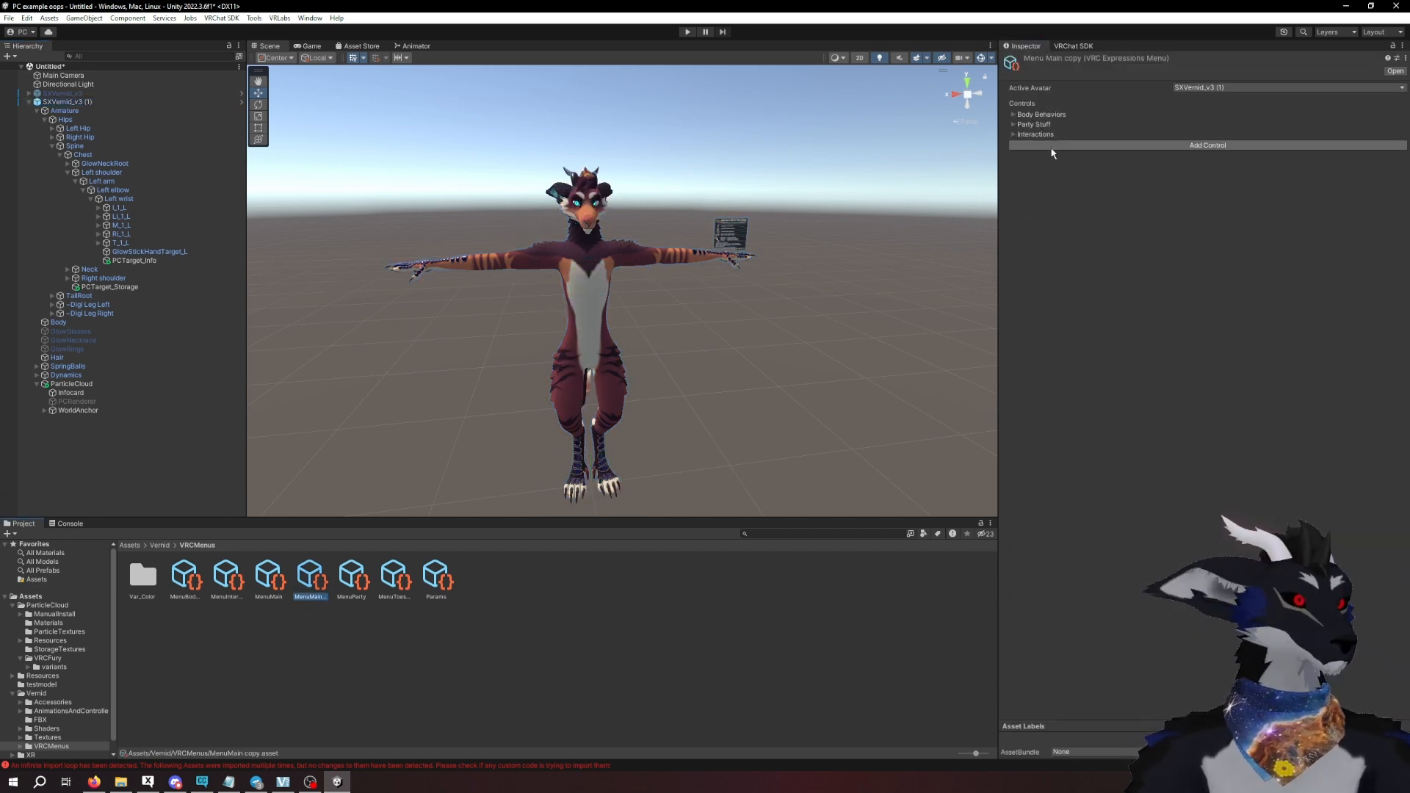
click(1014, 145)
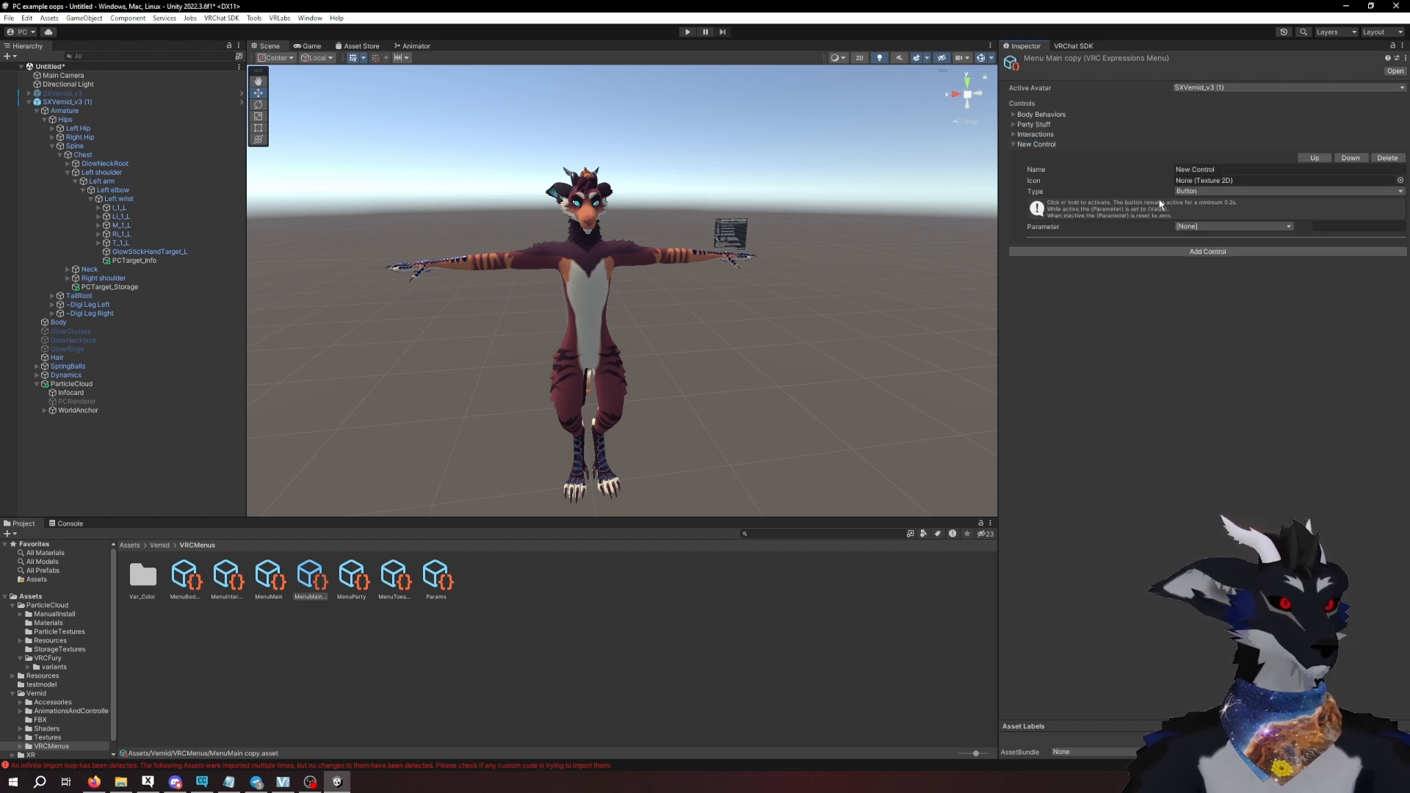
click(1205, 169)
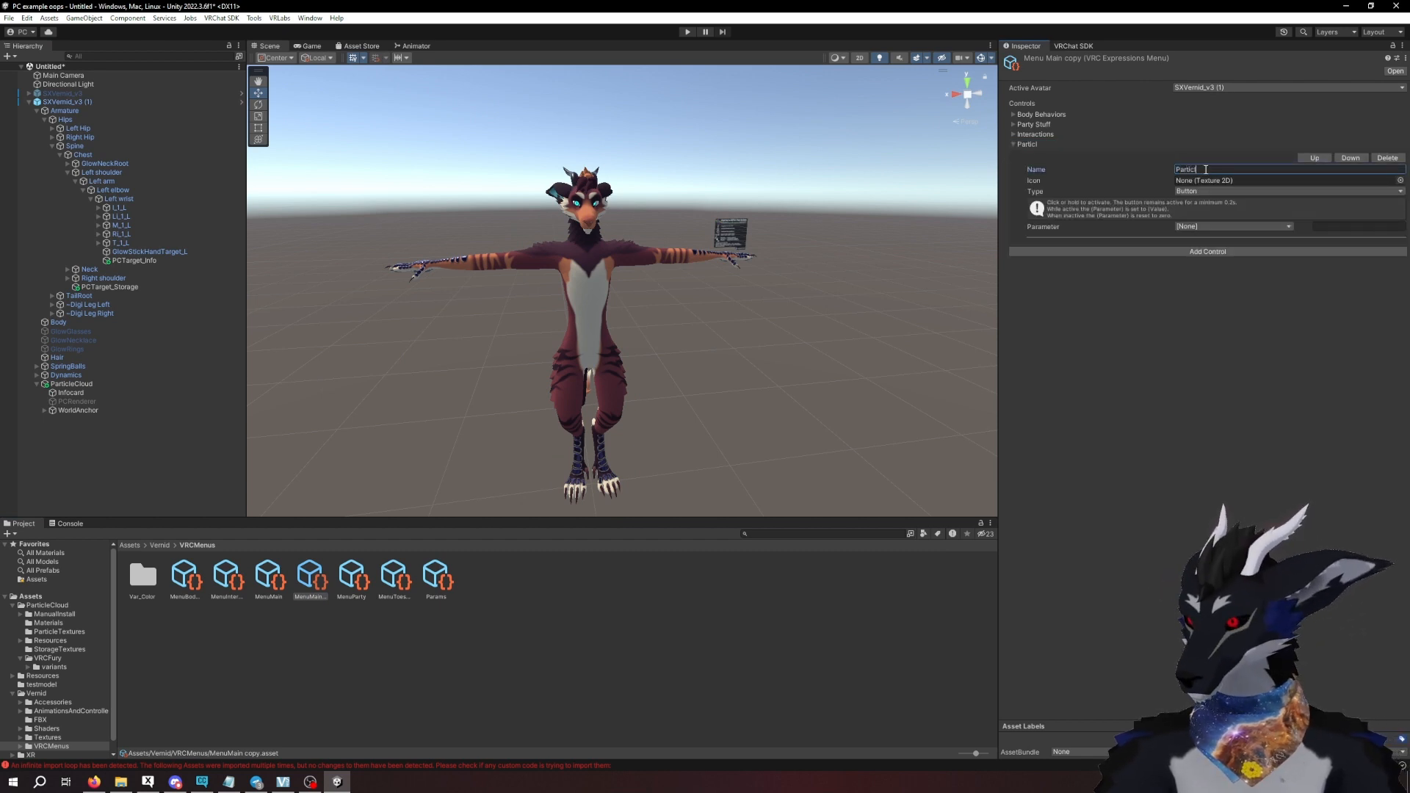
text(Particle Ctrl)
key(BackSpace)
key(BackSpace)
key(BackSpace)
text(loud)
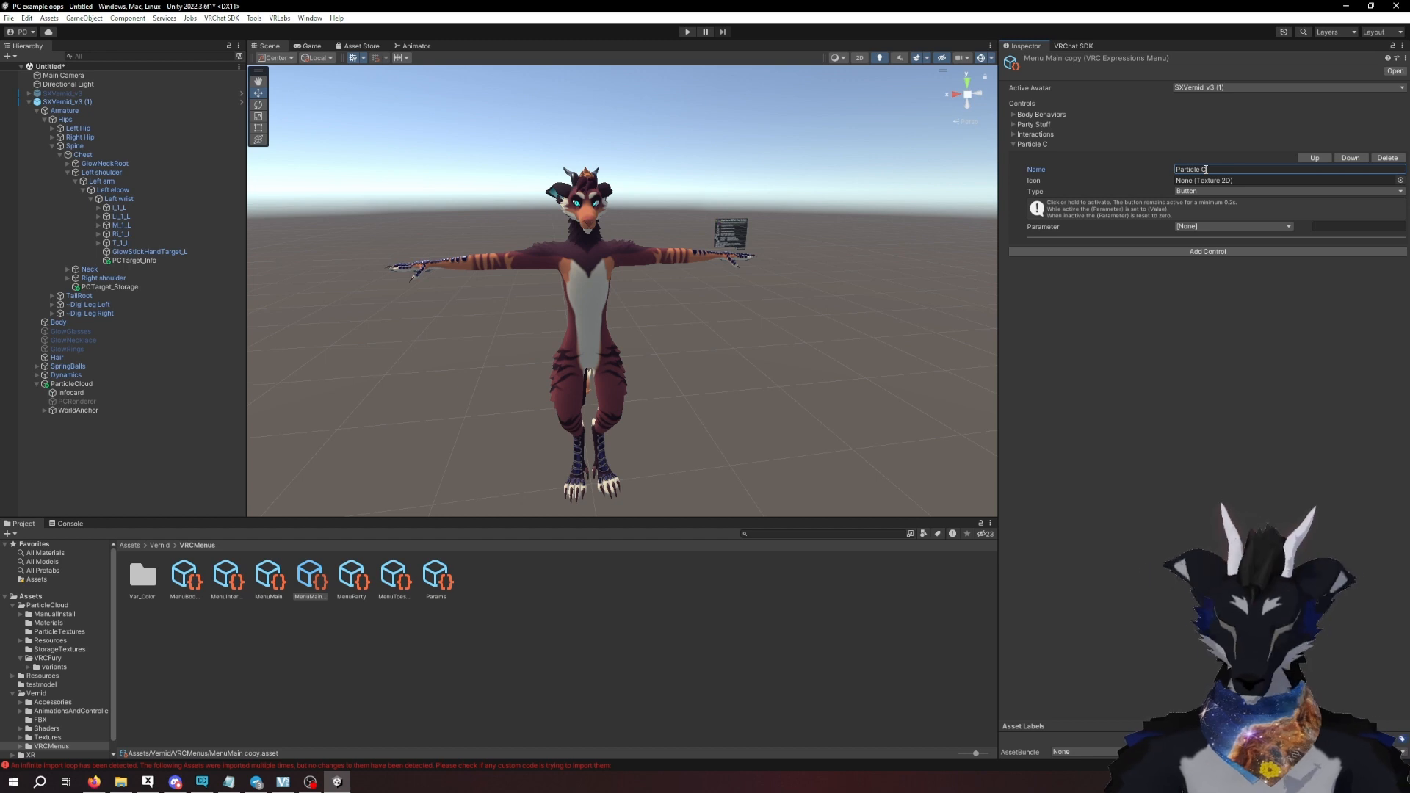
- Set the Particle Cloud control's type to Sub Menu and assign PC_MainMenu from the ManualInstall folder to it
click(1234, 191)
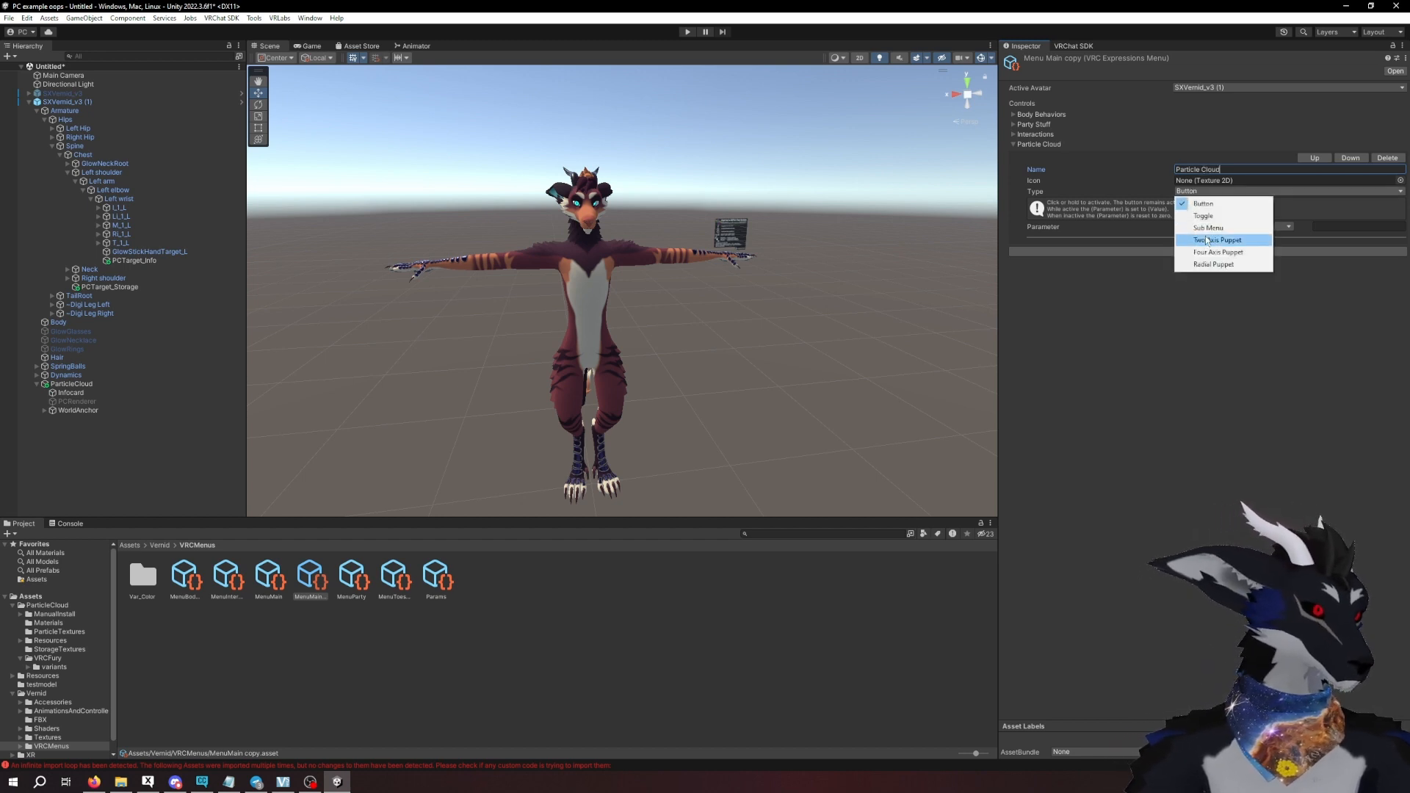
click(1212, 224)
click(55, 614)
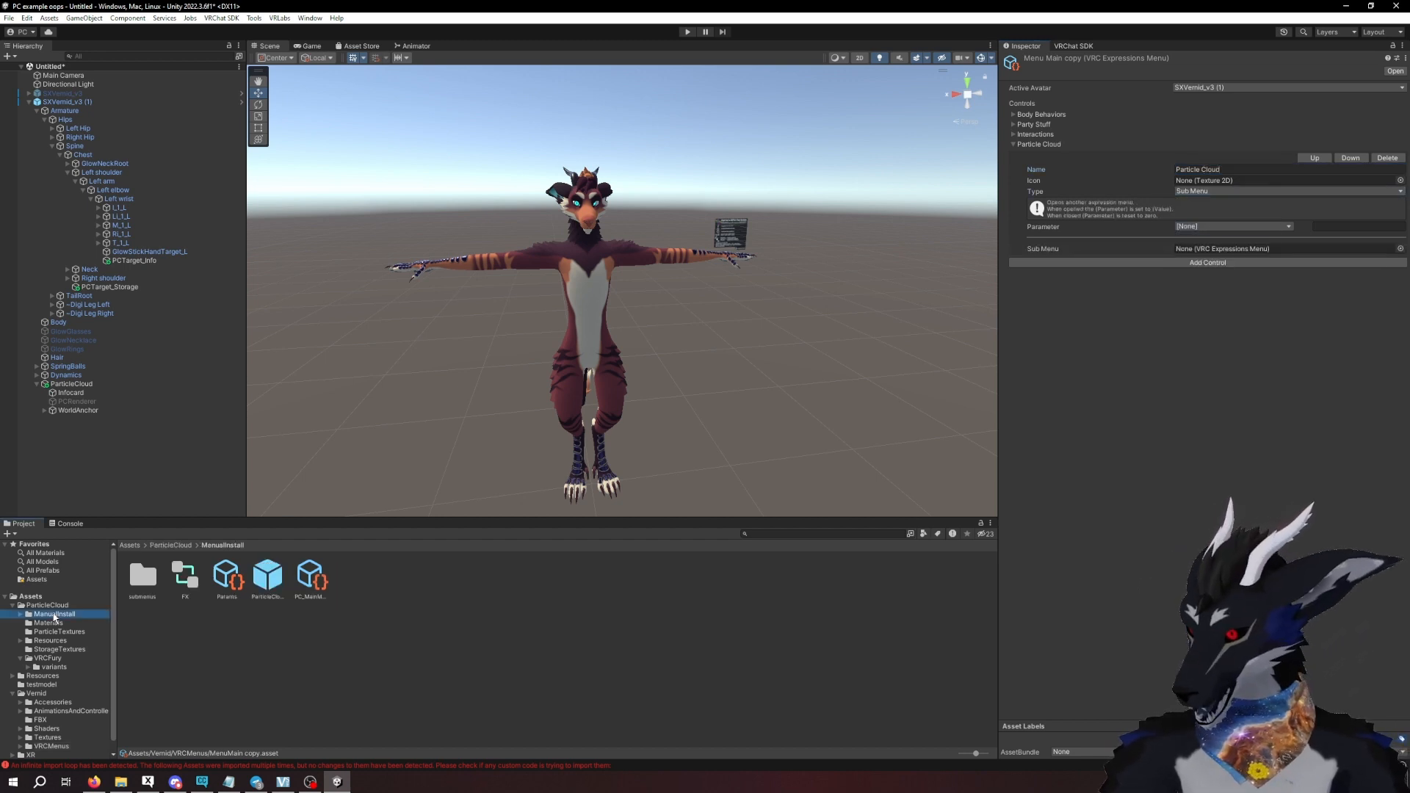
drag(310, 578, 1208, 254)
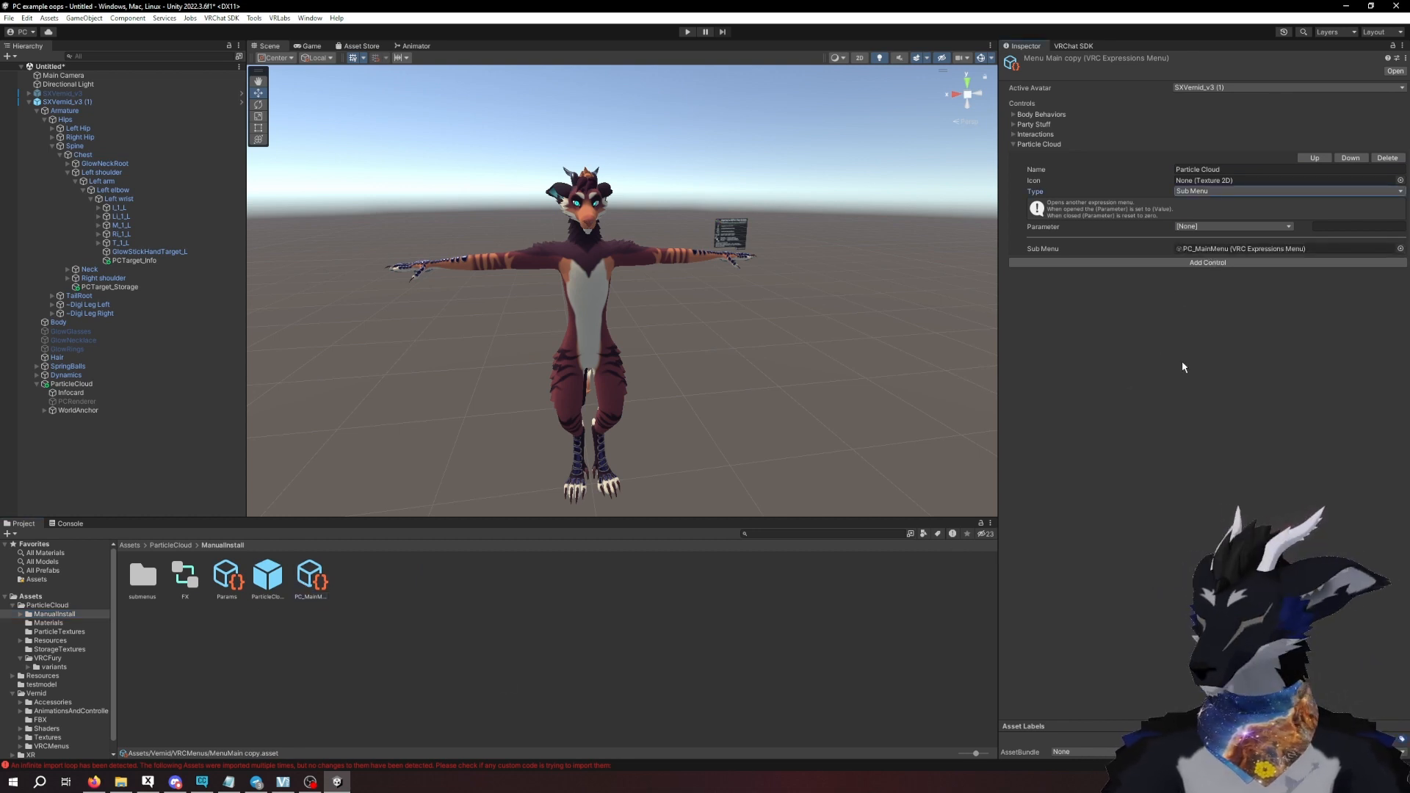
- Assign the PClogo texture from the ParticleCloud Resources Icons folder as the Particle Cloud control's icon
click(22, 641)
click(45, 658)
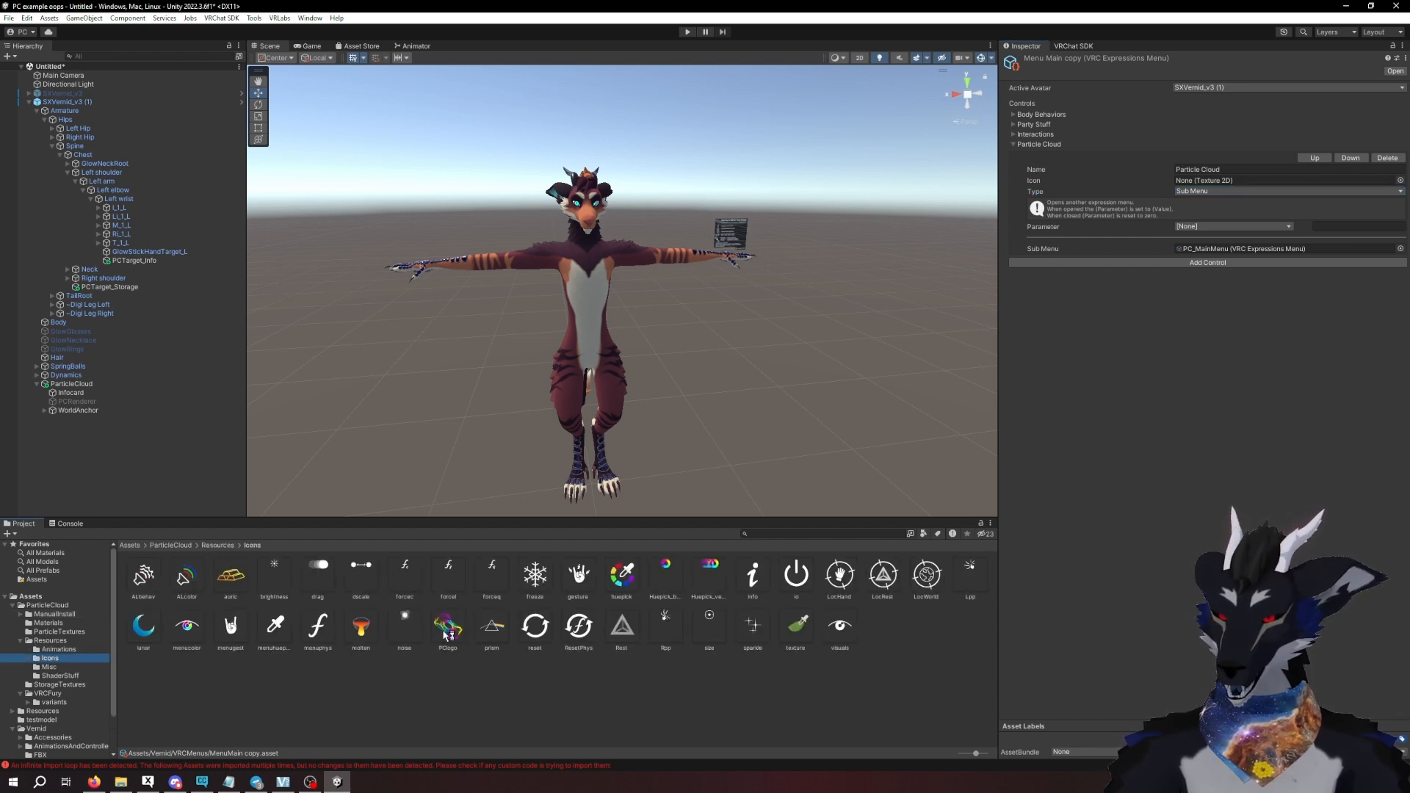
drag(483, 697, 1203, 183)
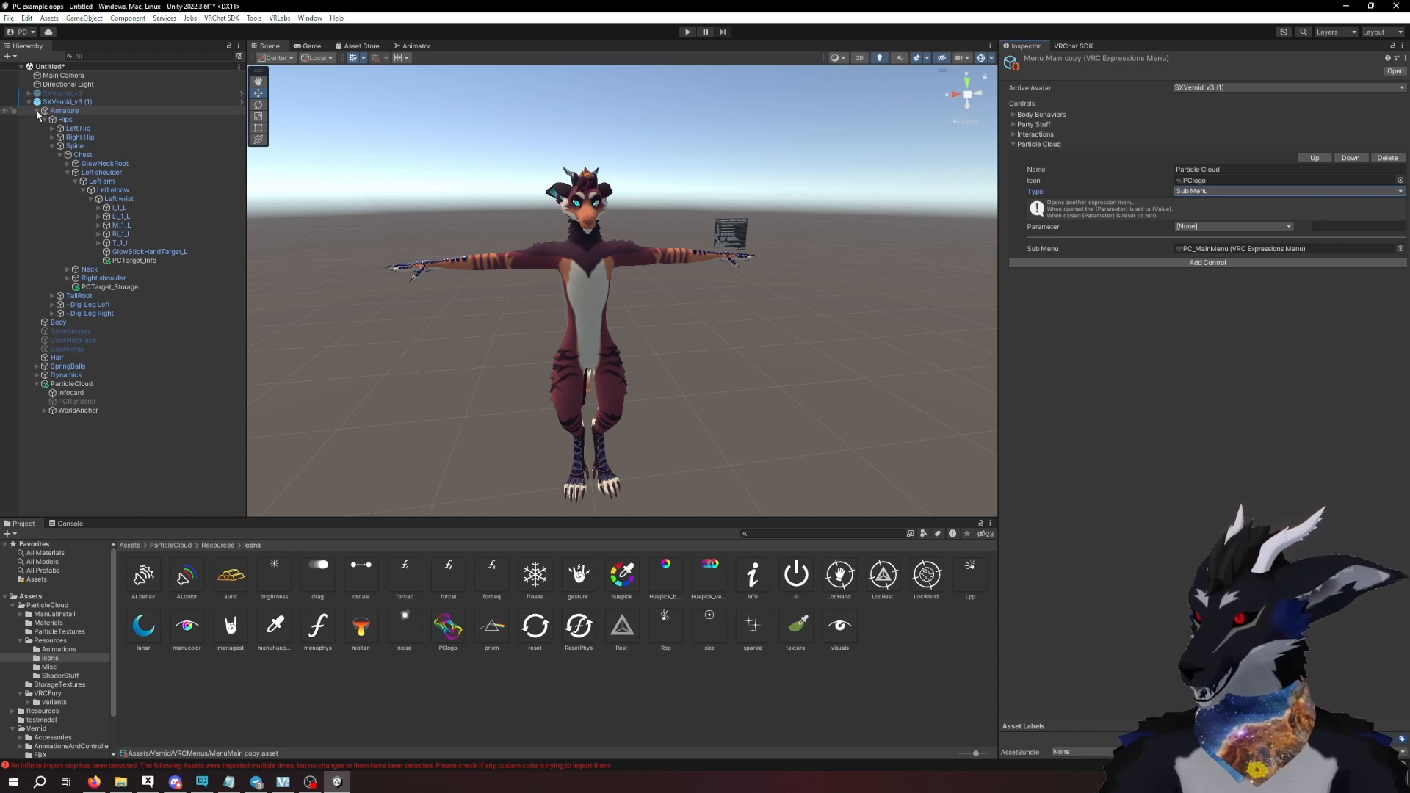
- Show the ManualInstall folder's assets, then open the VRLabs Avatars 3.0 Manager and set SXVernid_v3 (1) as its avatar
click(53, 614)
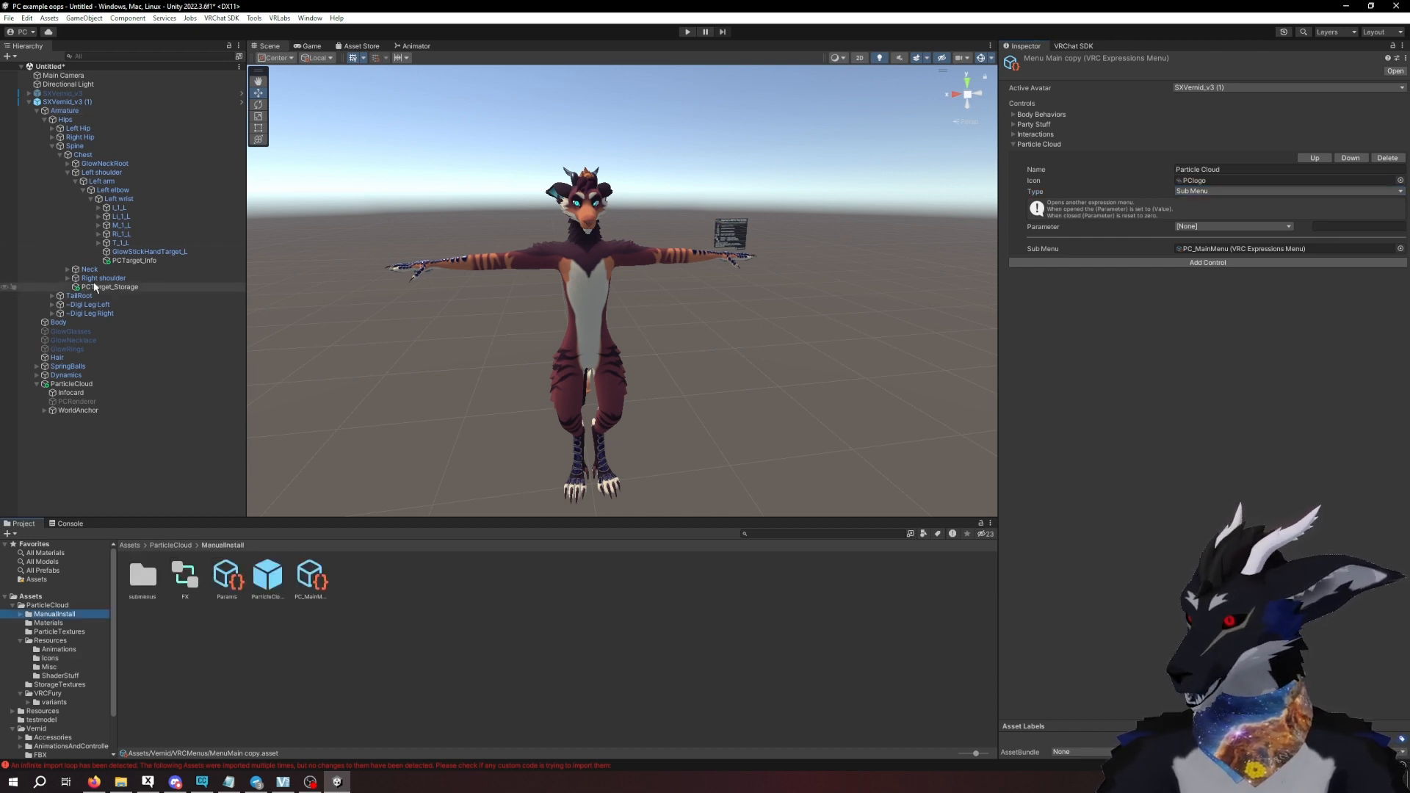
click(37, 110)
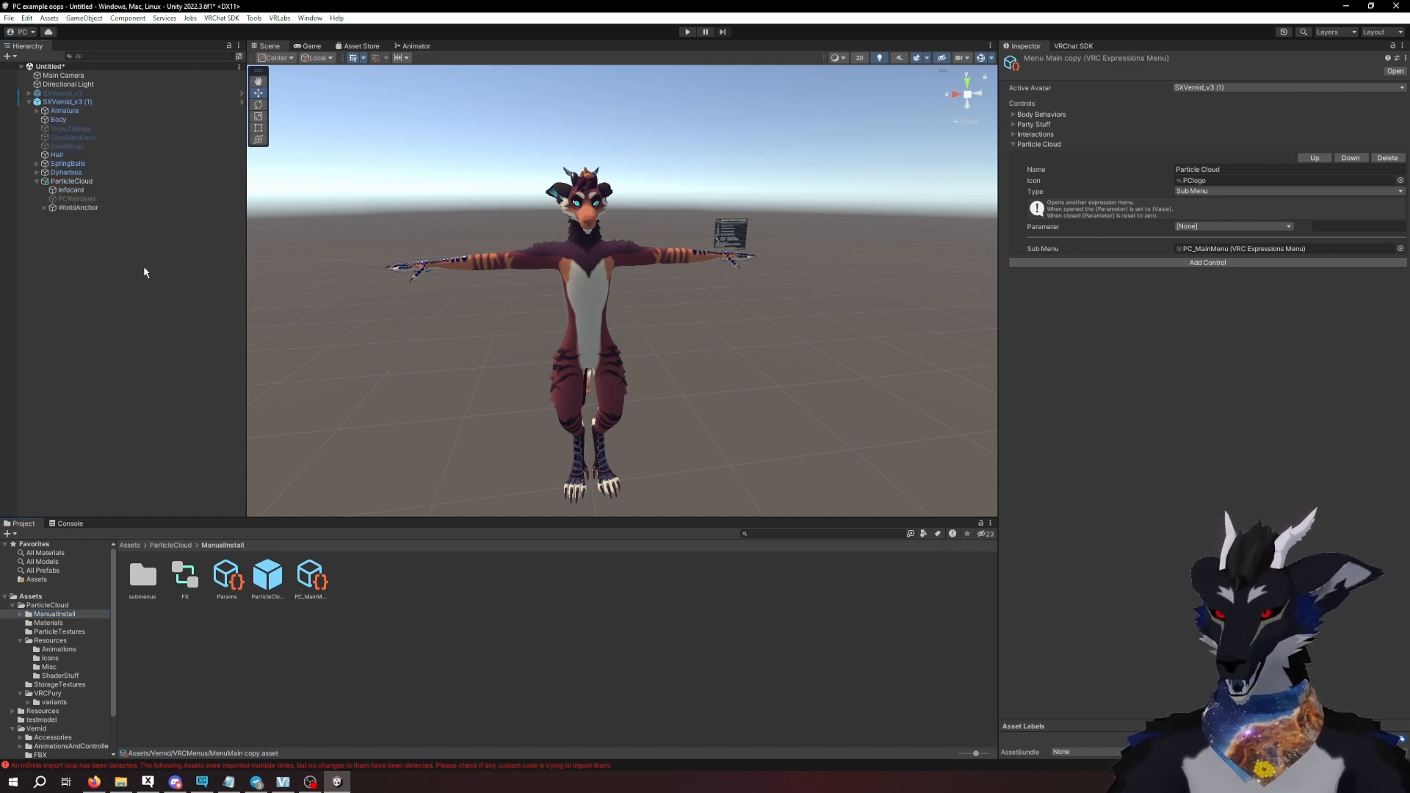
click(282, 19)
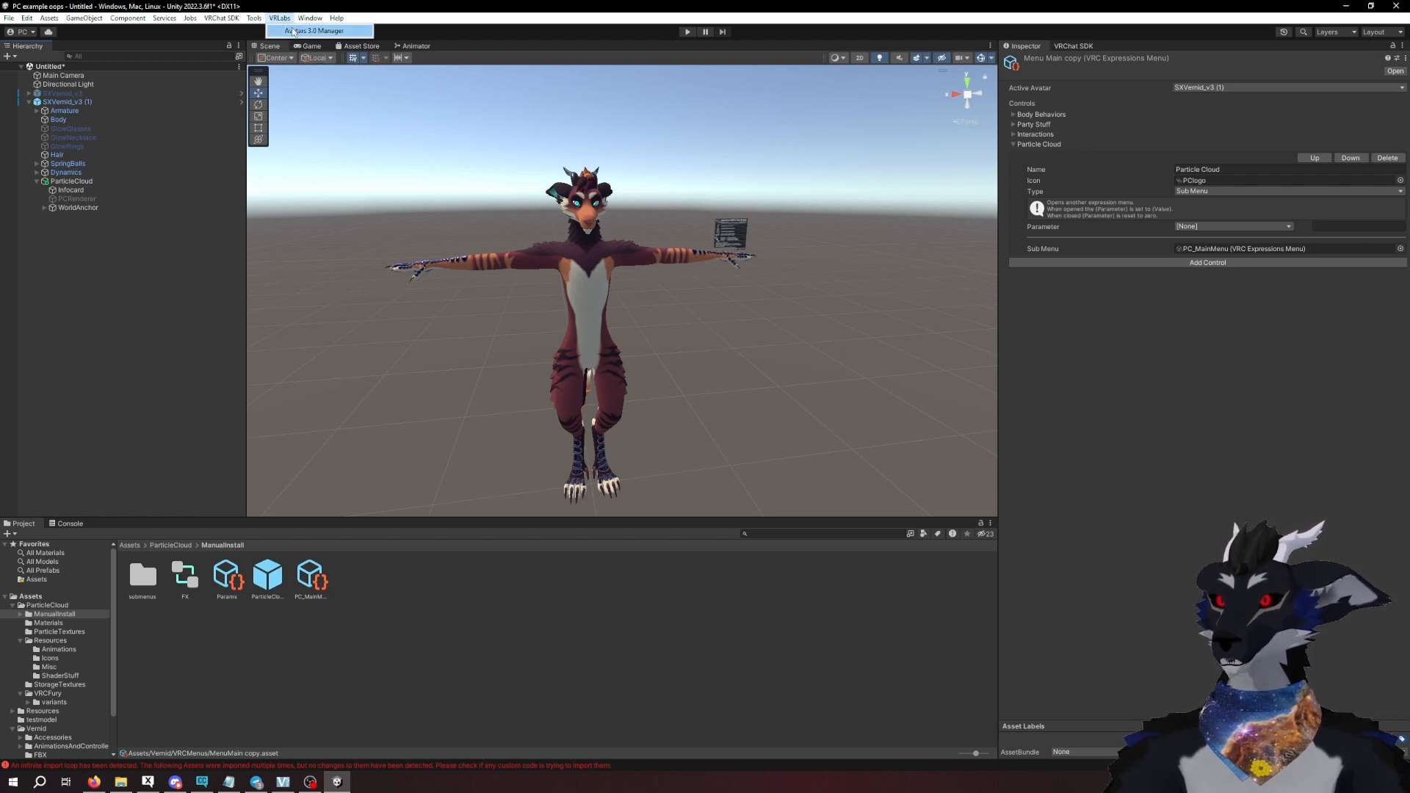
click(292, 31)
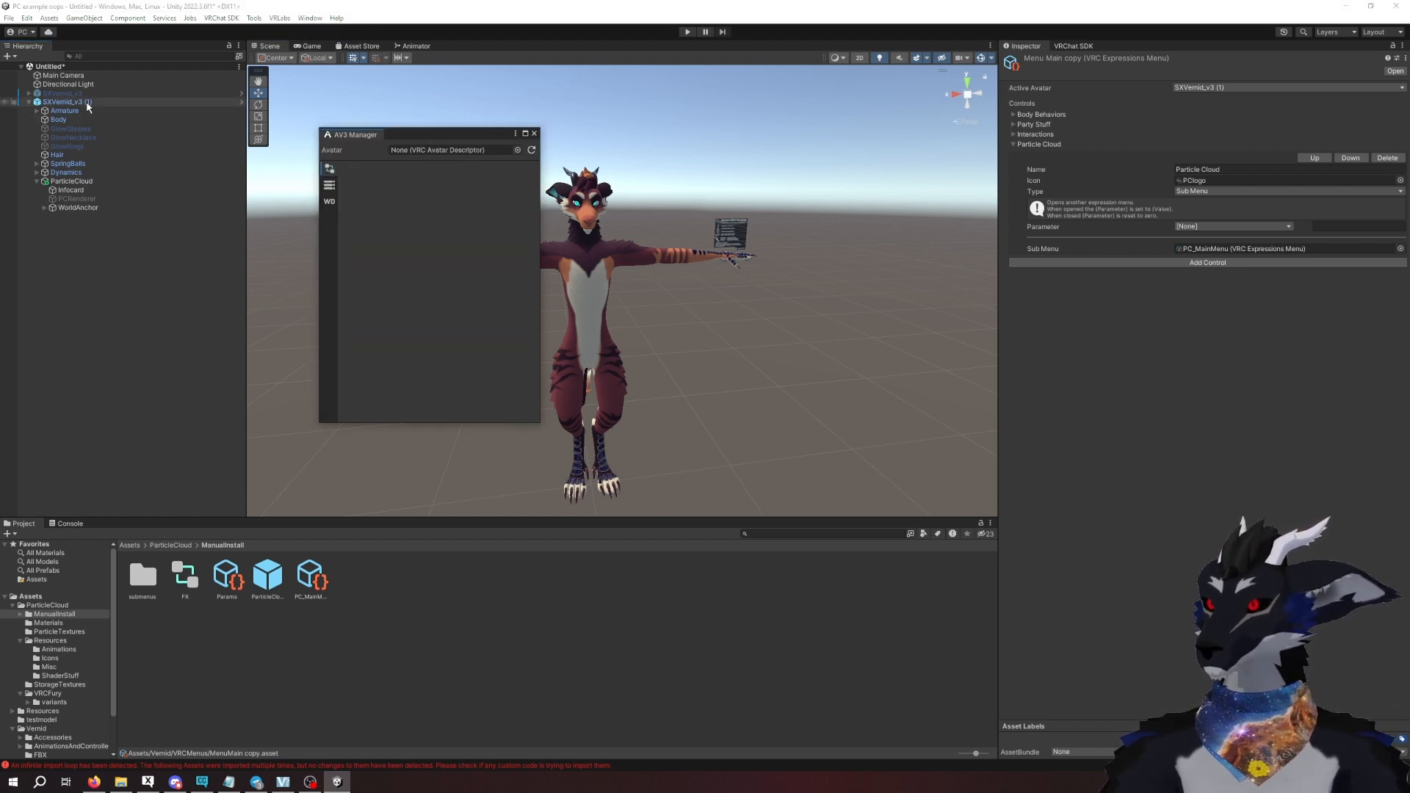
drag(87, 106, 434, 154)
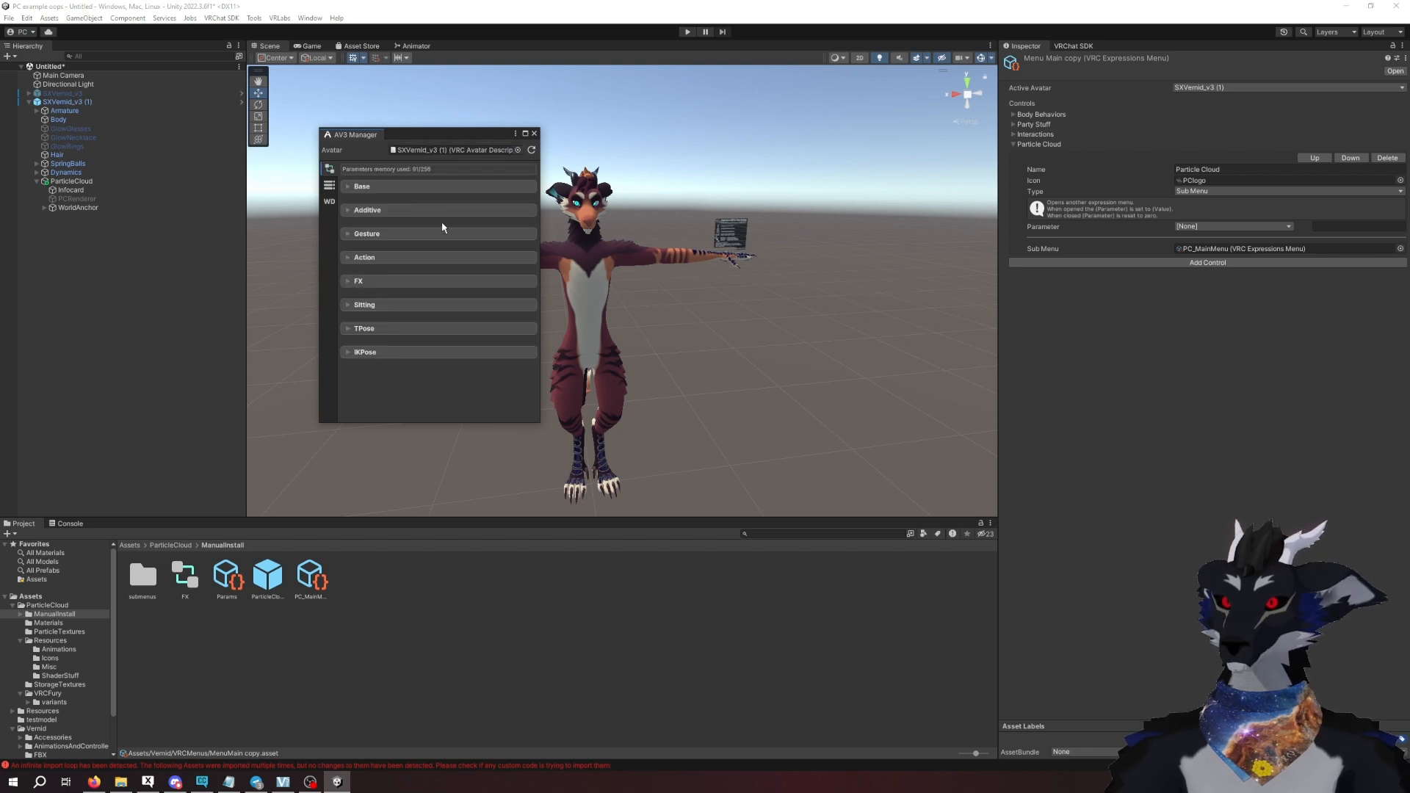
- Merge the FX animator from ManualInstall into a new copy of the avatar's FX layer controller
click(350, 283)
scroll(474, 337, down, 5)
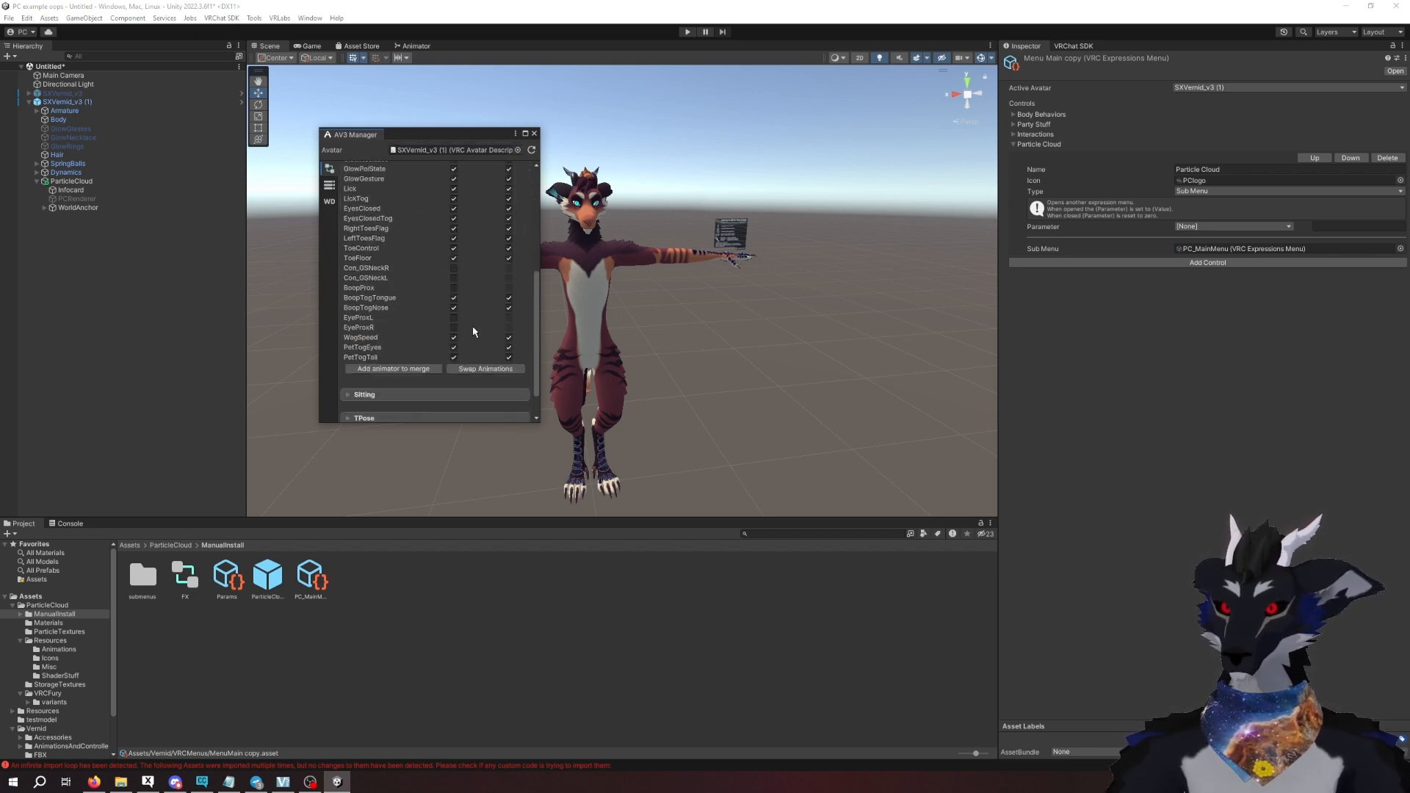
click(394, 336)
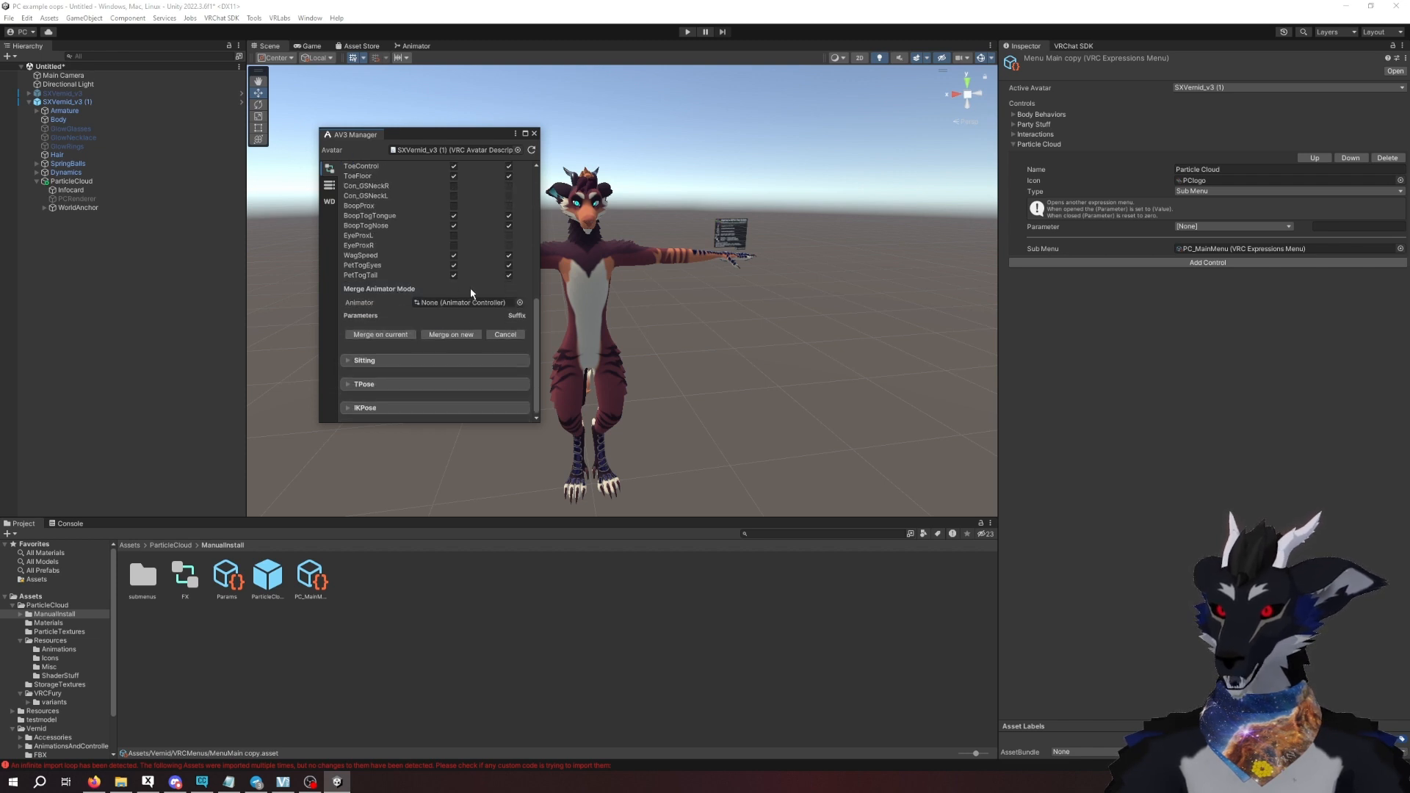
drag(193, 574, 425, 364)
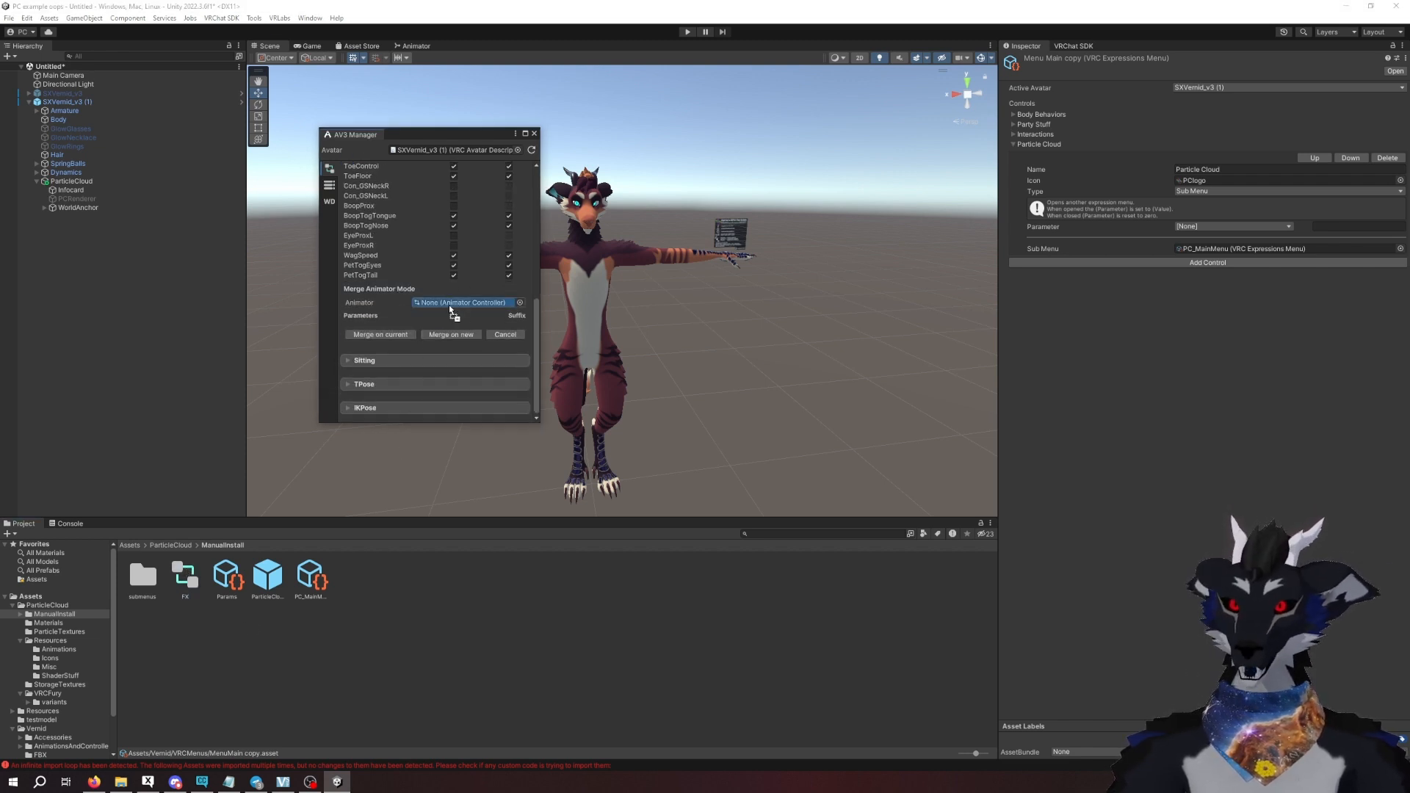
drag(449, 311, 451, 307)
scroll(458, 305, down, 15)
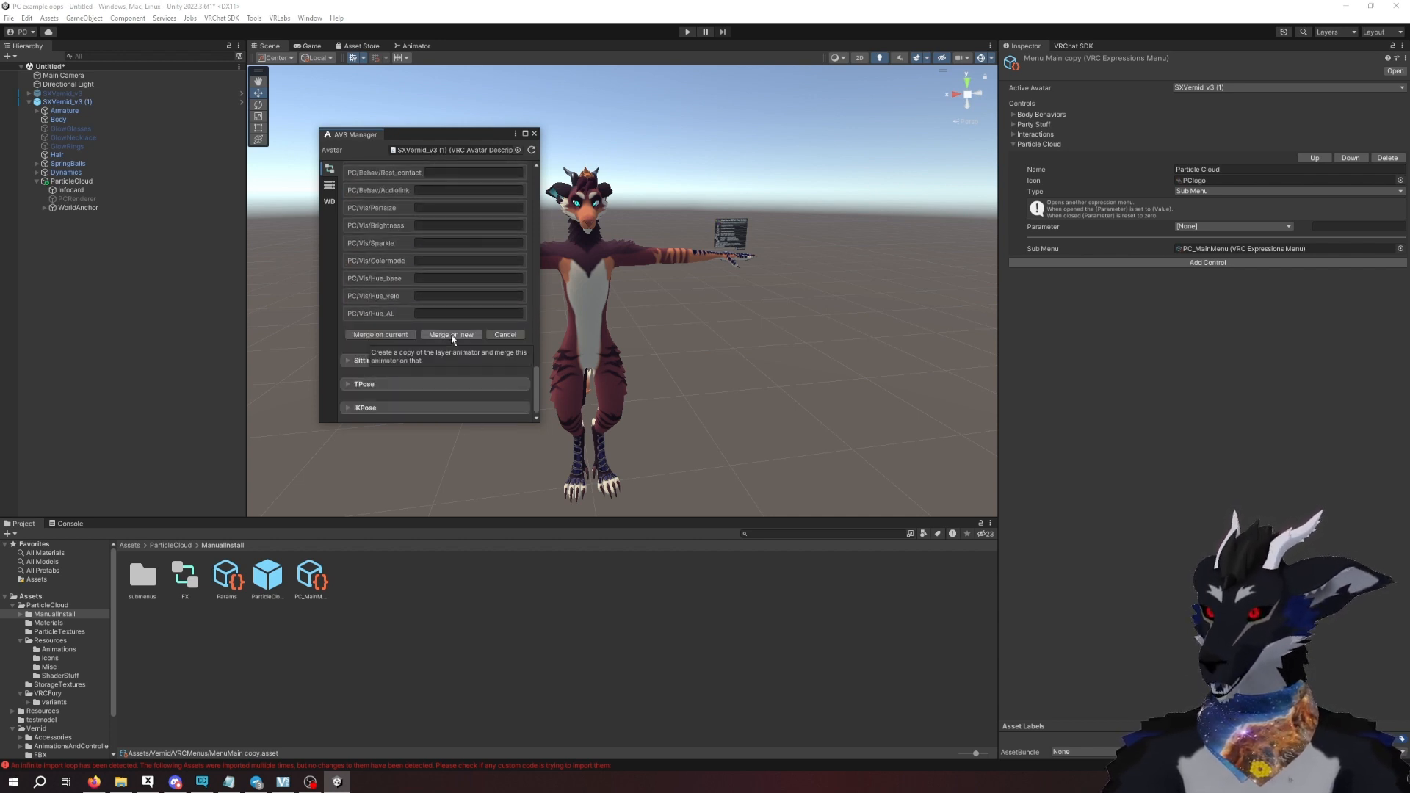
click(452, 336)
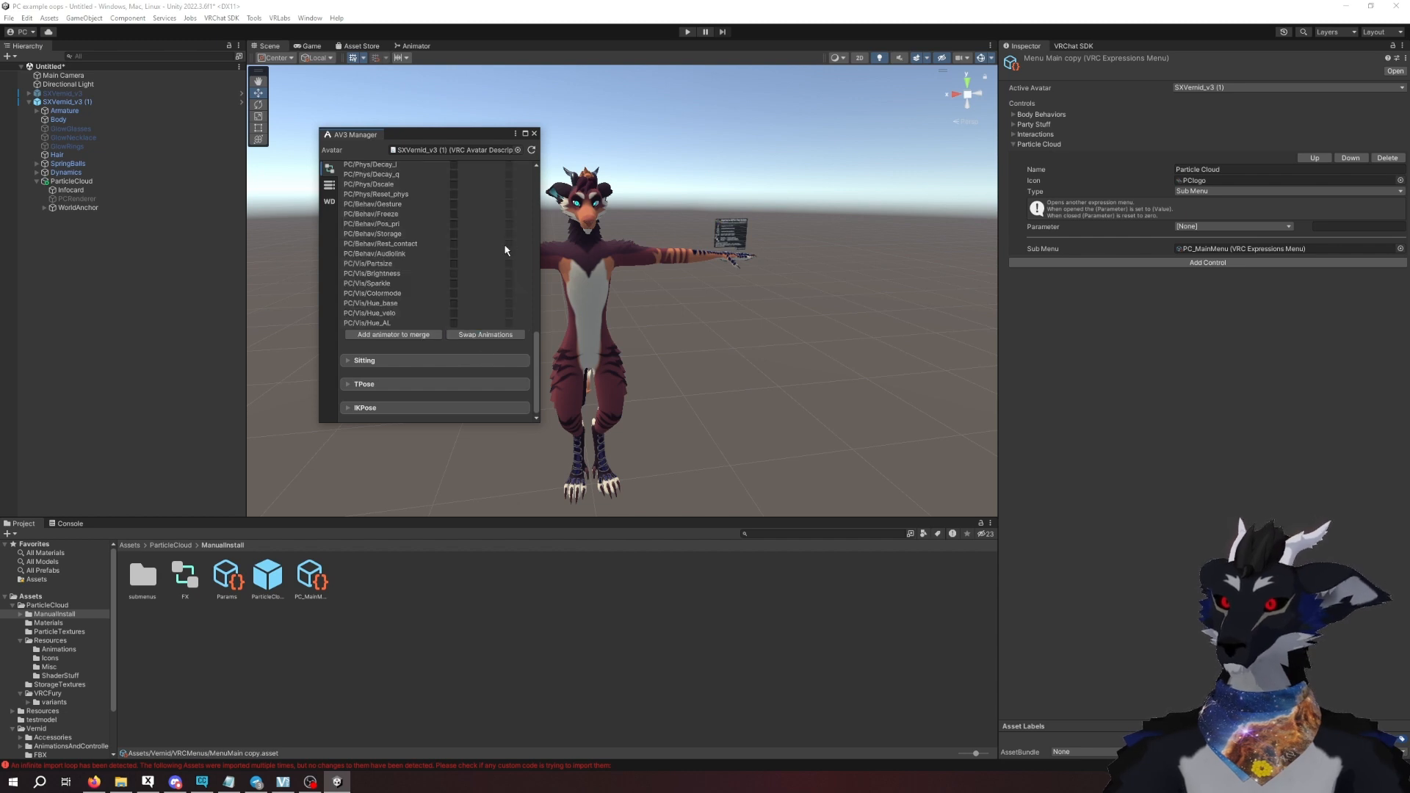
scroll(502, 243, up, 3)
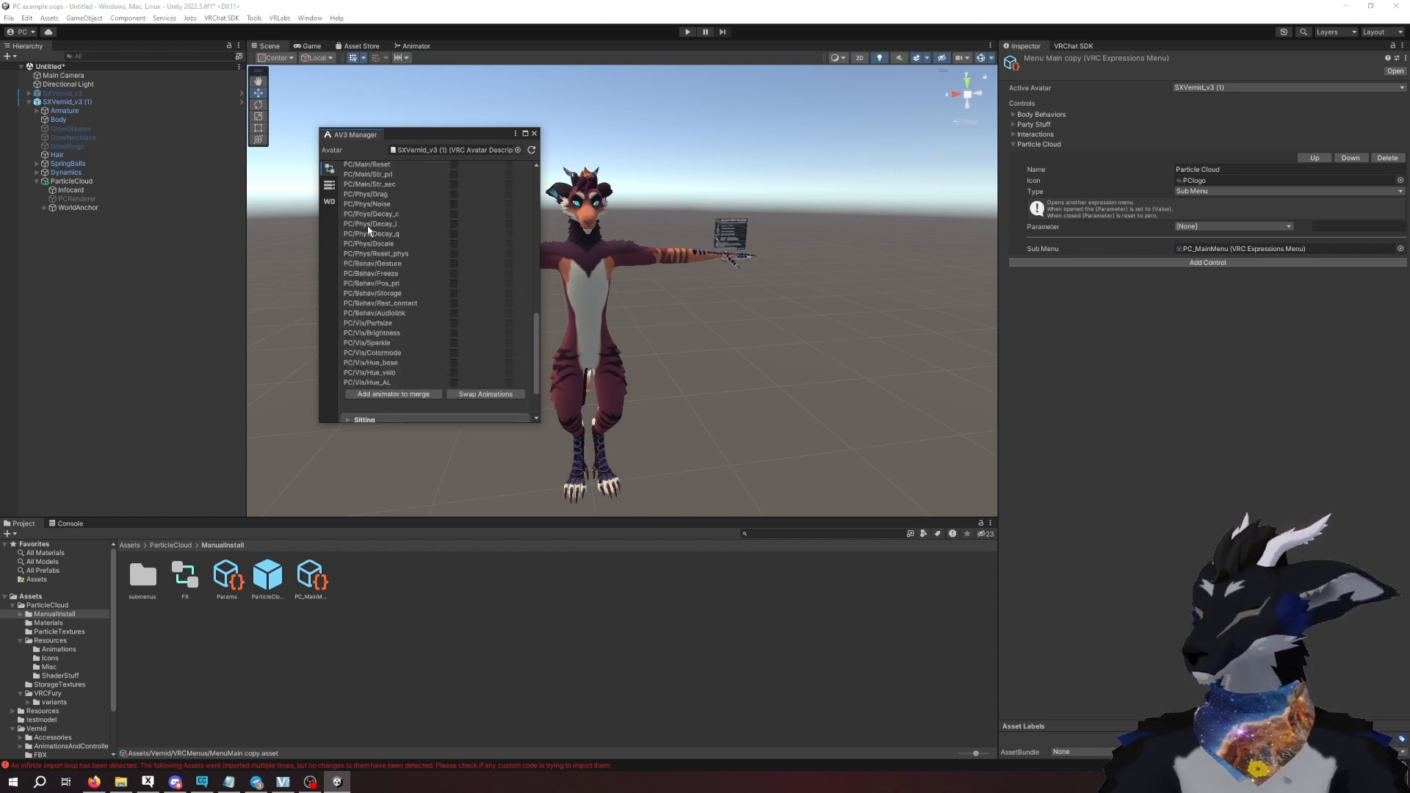
- Duplicate the avatar's Params expression parameters asset in VRCMenus and rename the duplicate as Params copy
click(329, 187)
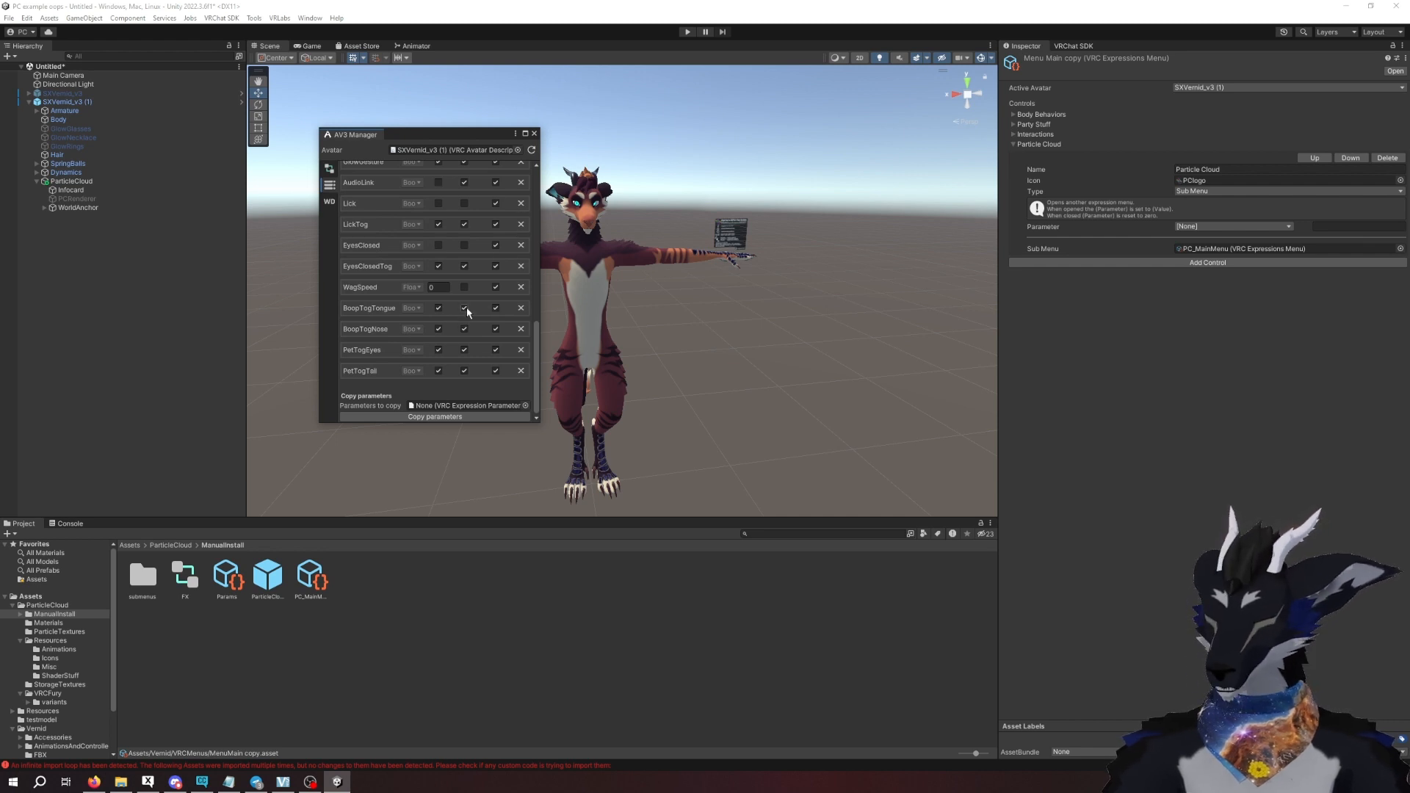
scroll(467, 310, up, 15)
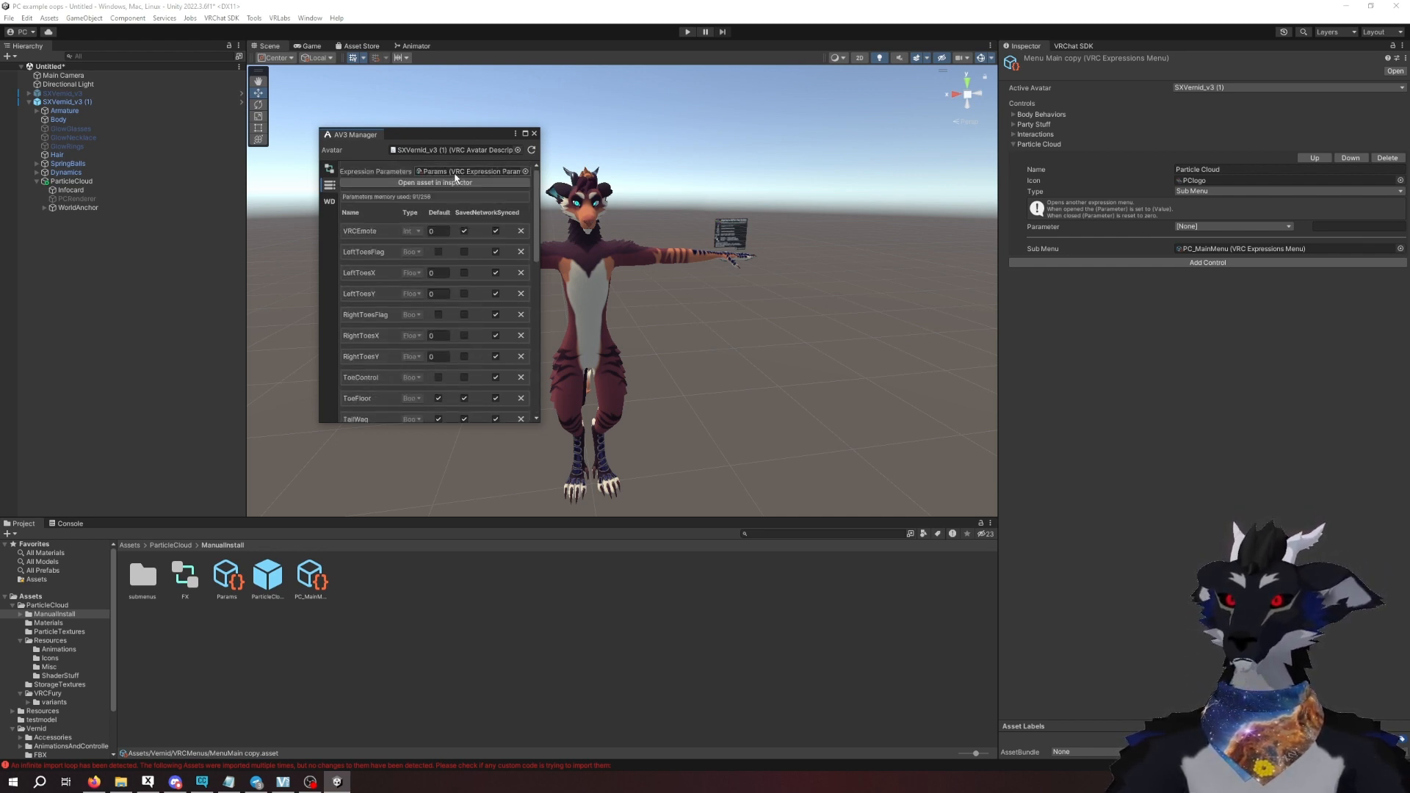
click(470, 172)
click(436, 580)
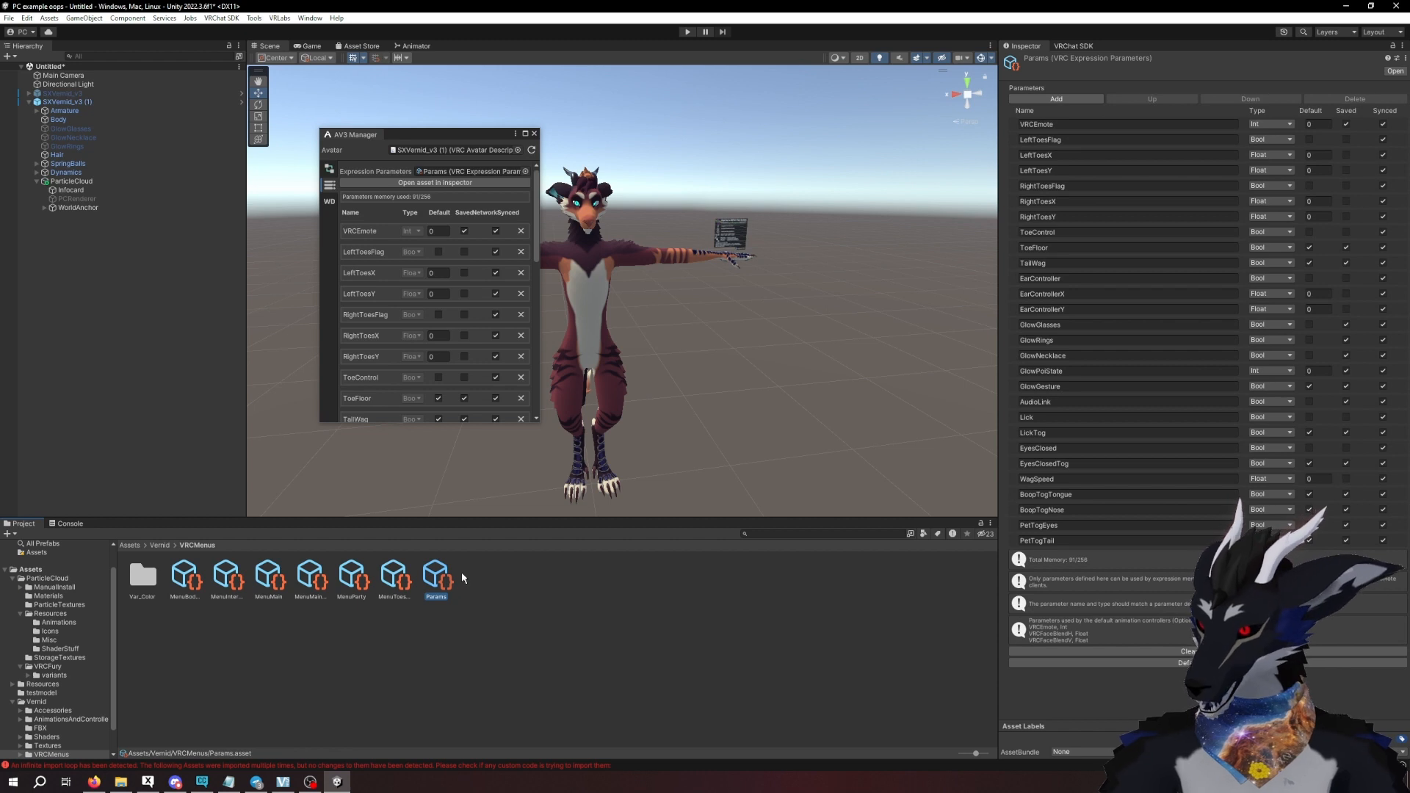
key(ctrl+d)
right_click(504, 584)
click(521, 304)
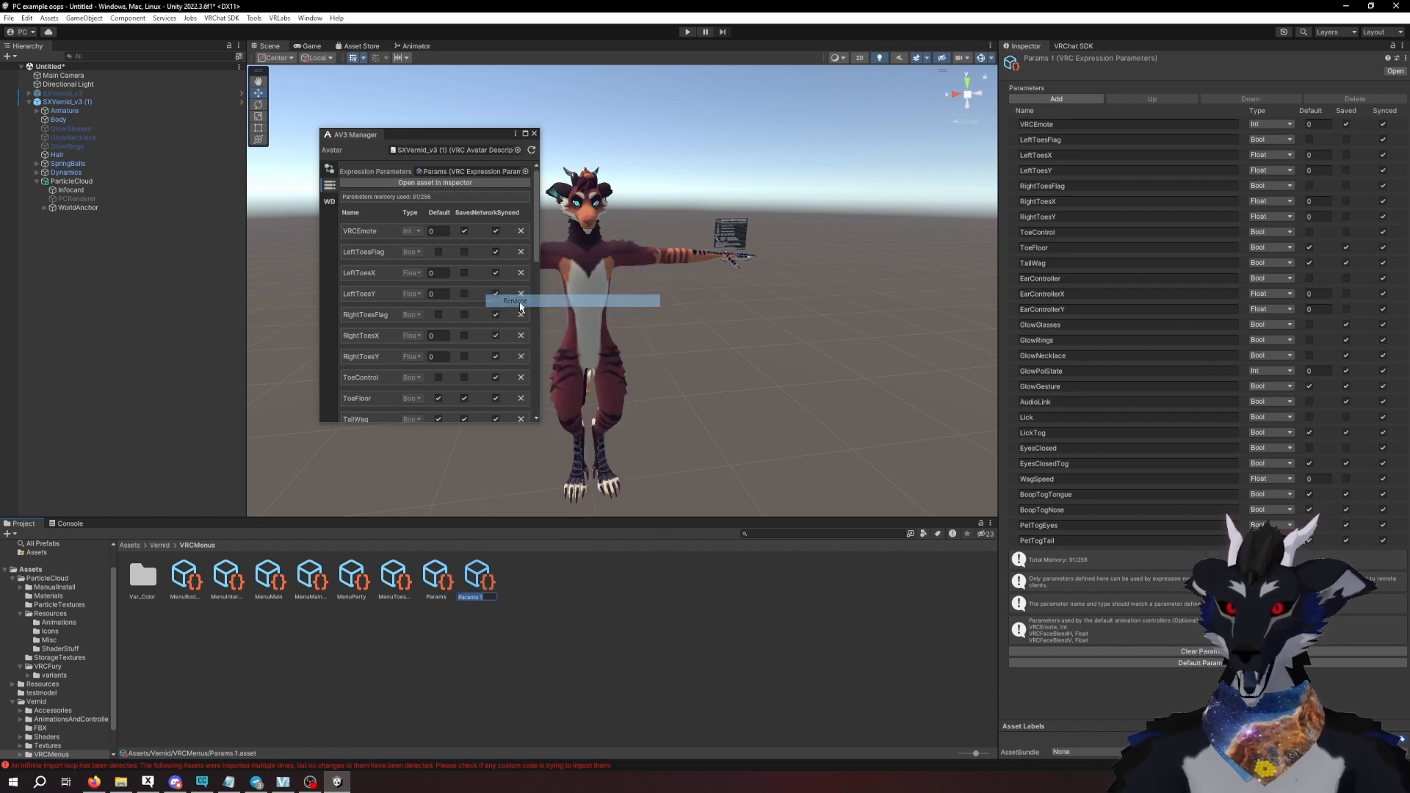
text(Params)
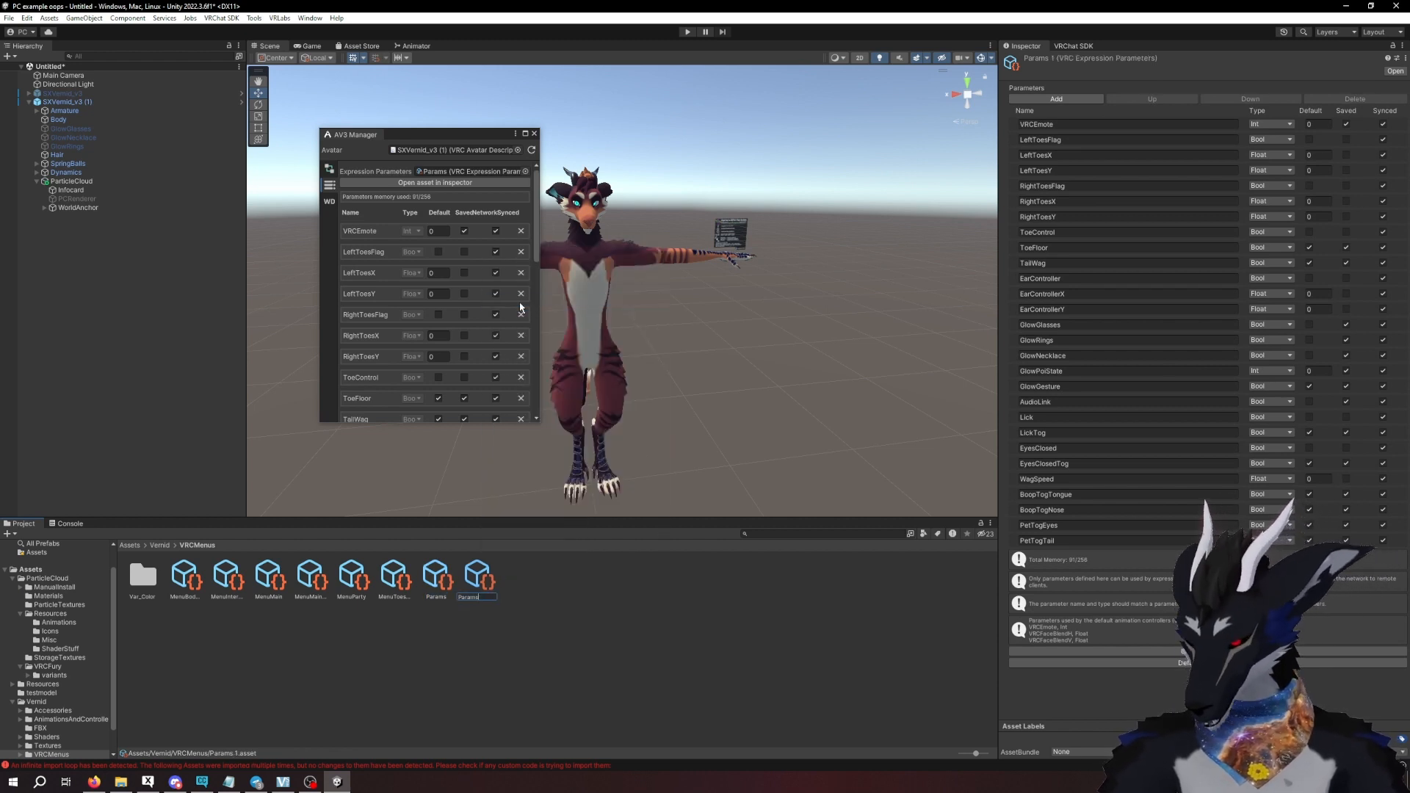
text( copy)
key(Return)
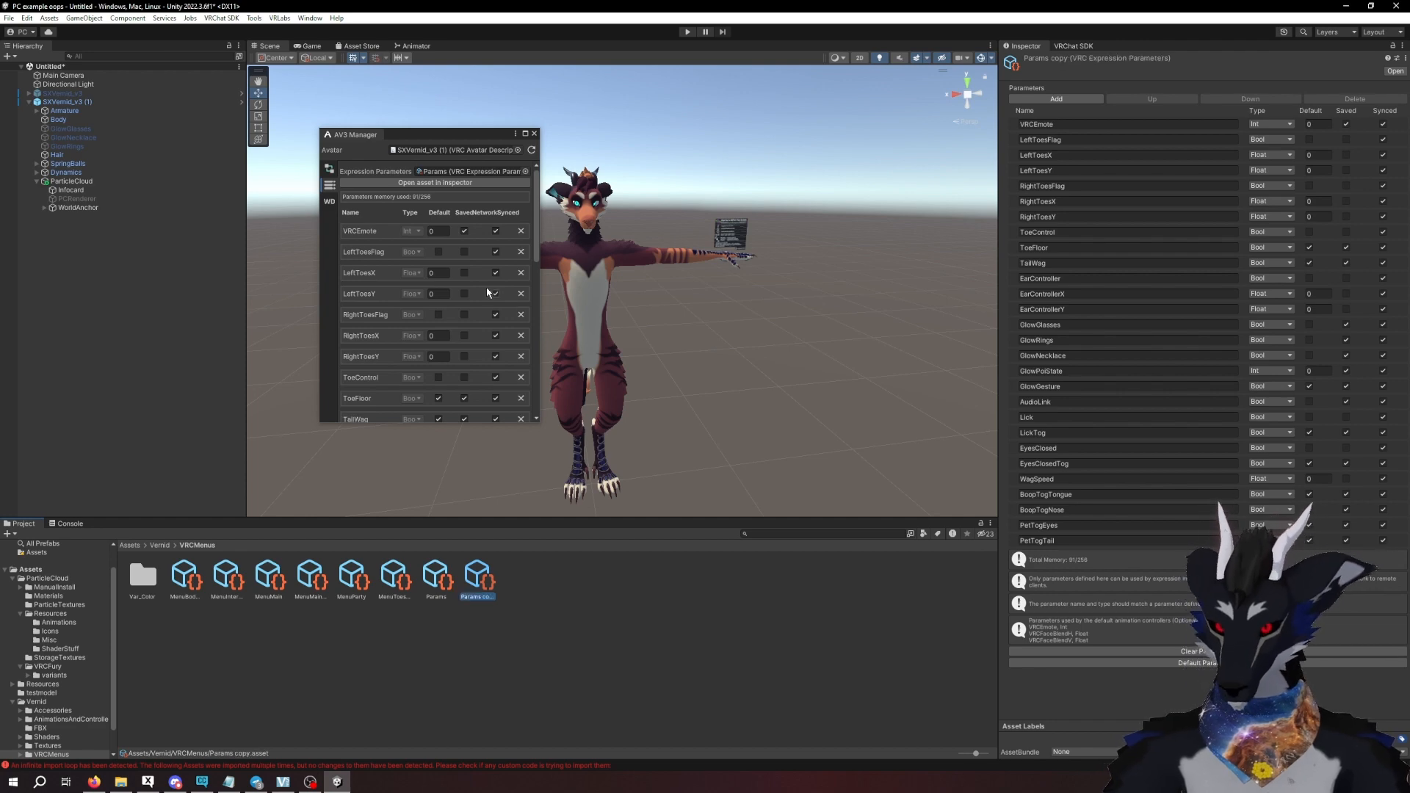
- Assign Params copy as the expression parameters in the avatar descriptor of SXVernid_v3 (1)
click(68, 102)
scroll(1171, 431, down, 10)
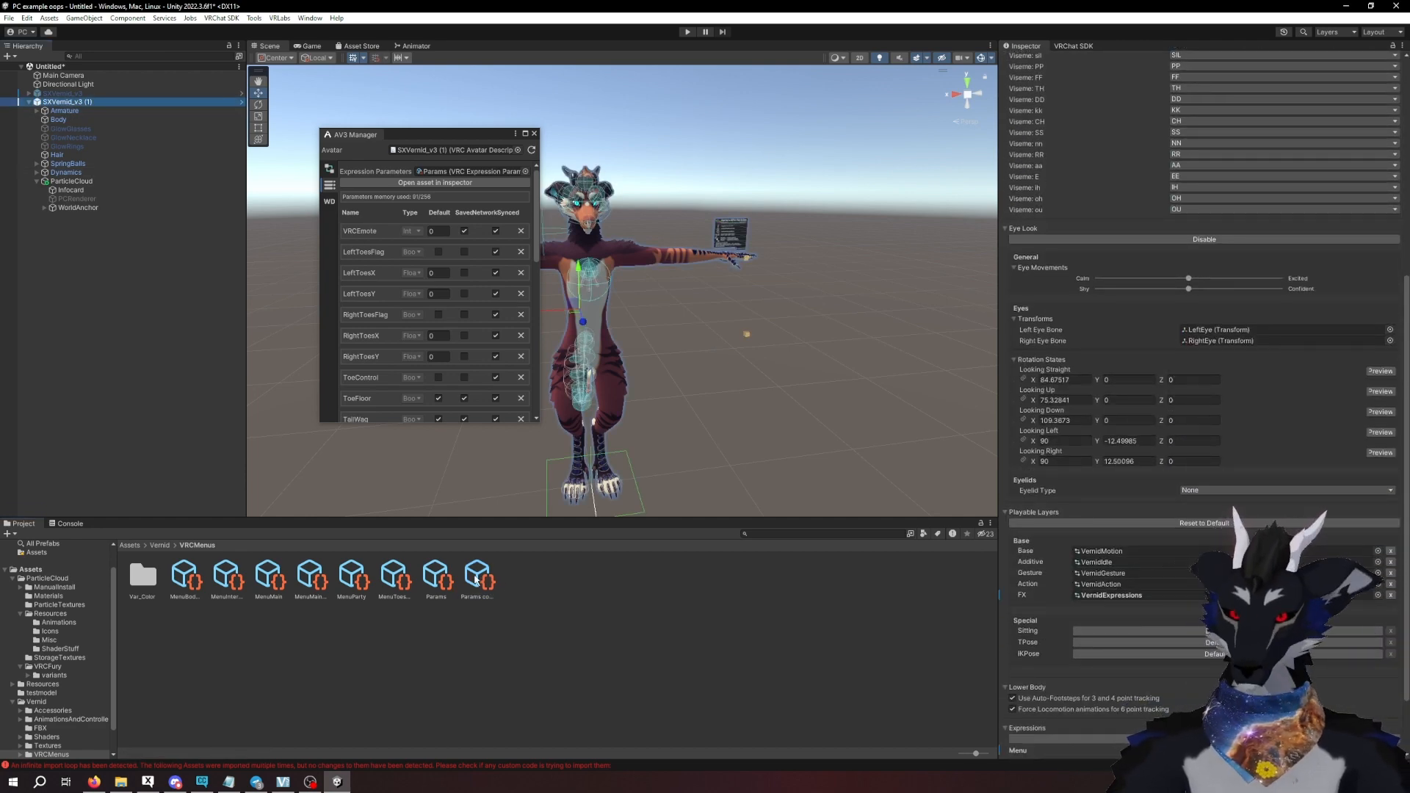
drag(477, 577, 702, 640)
scroll(1170, 573, down, 3)
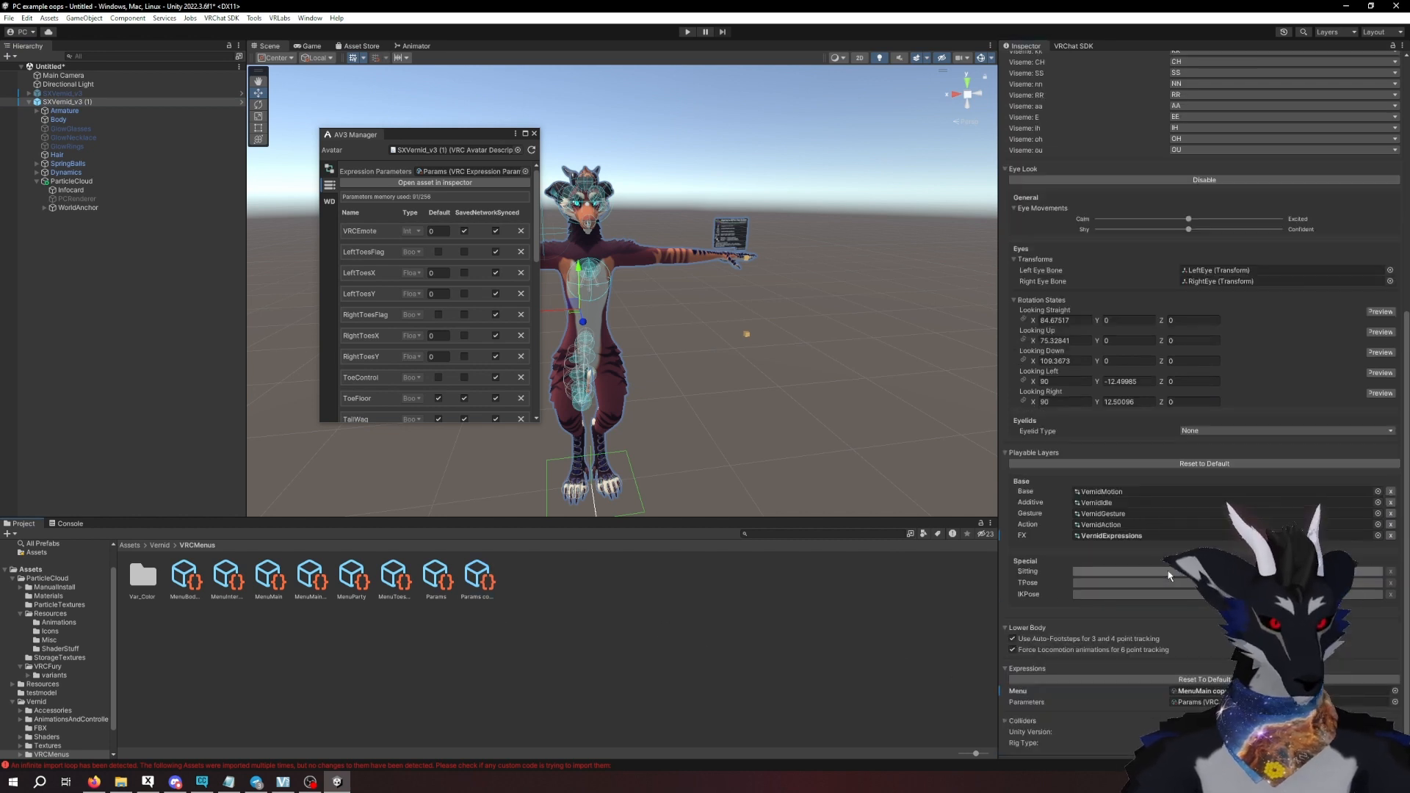
drag(488, 578, 1192, 679)
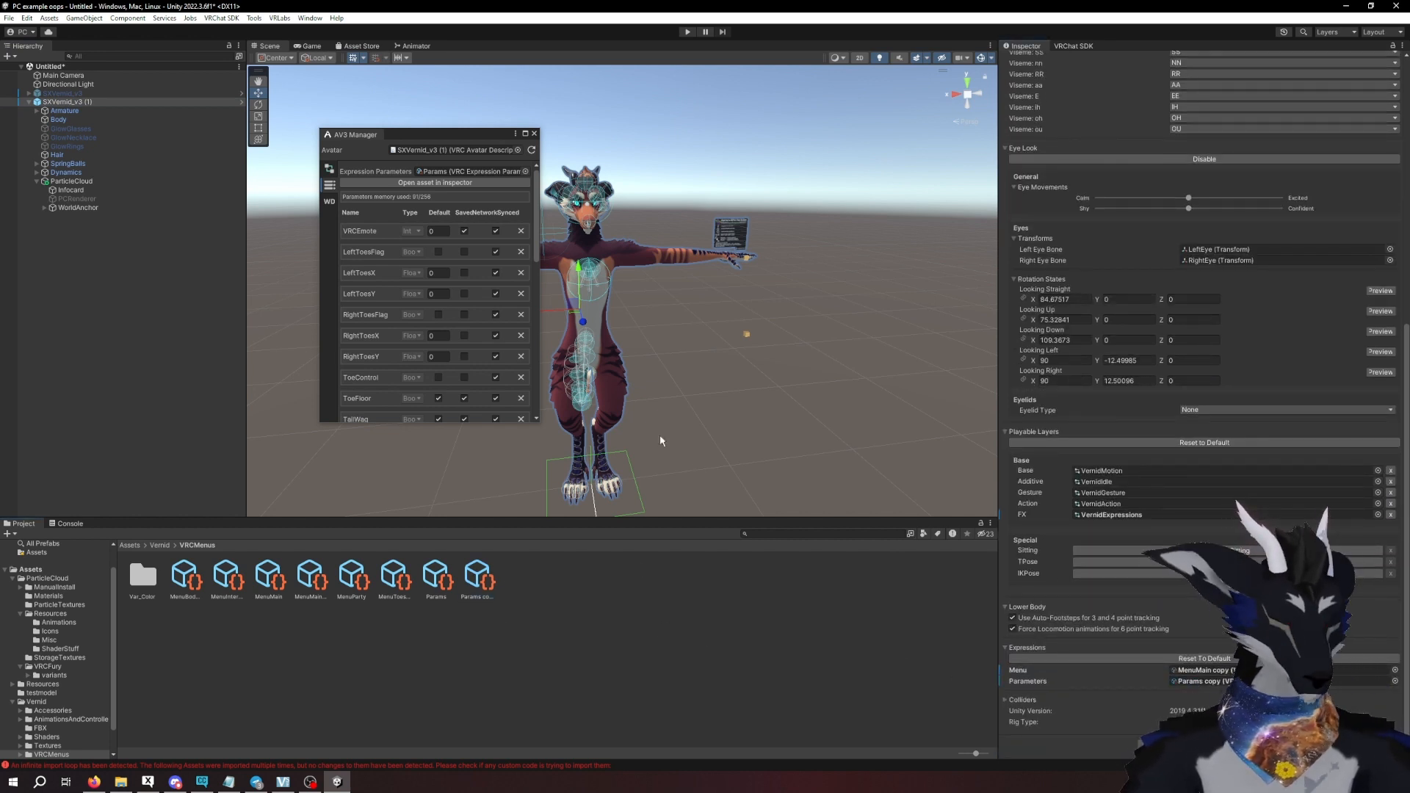
- Copy the parameters of the ManualInstall Params asset into the avatar's Params copy with the AV3 Manager
click(371, 222)
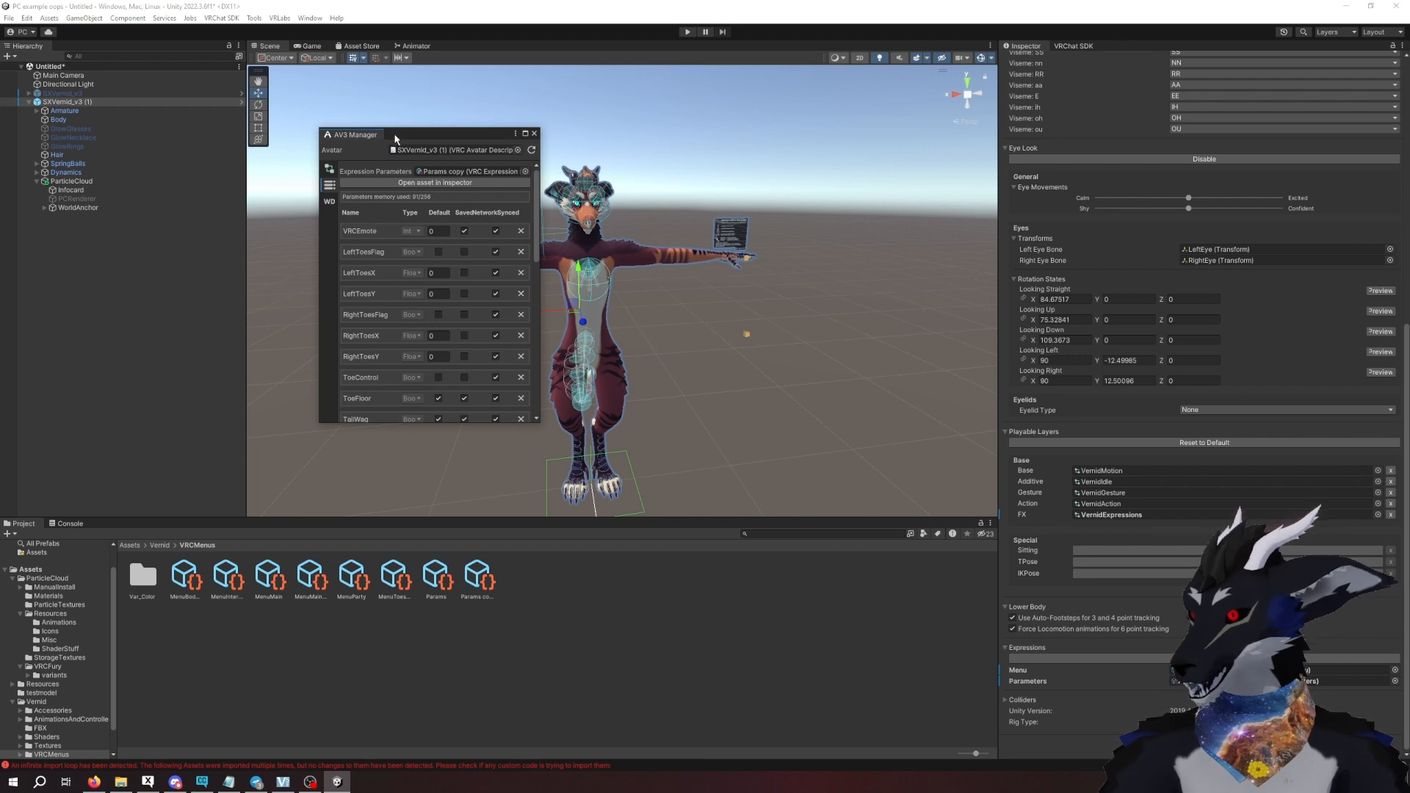
scroll(480, 218, down, 10)
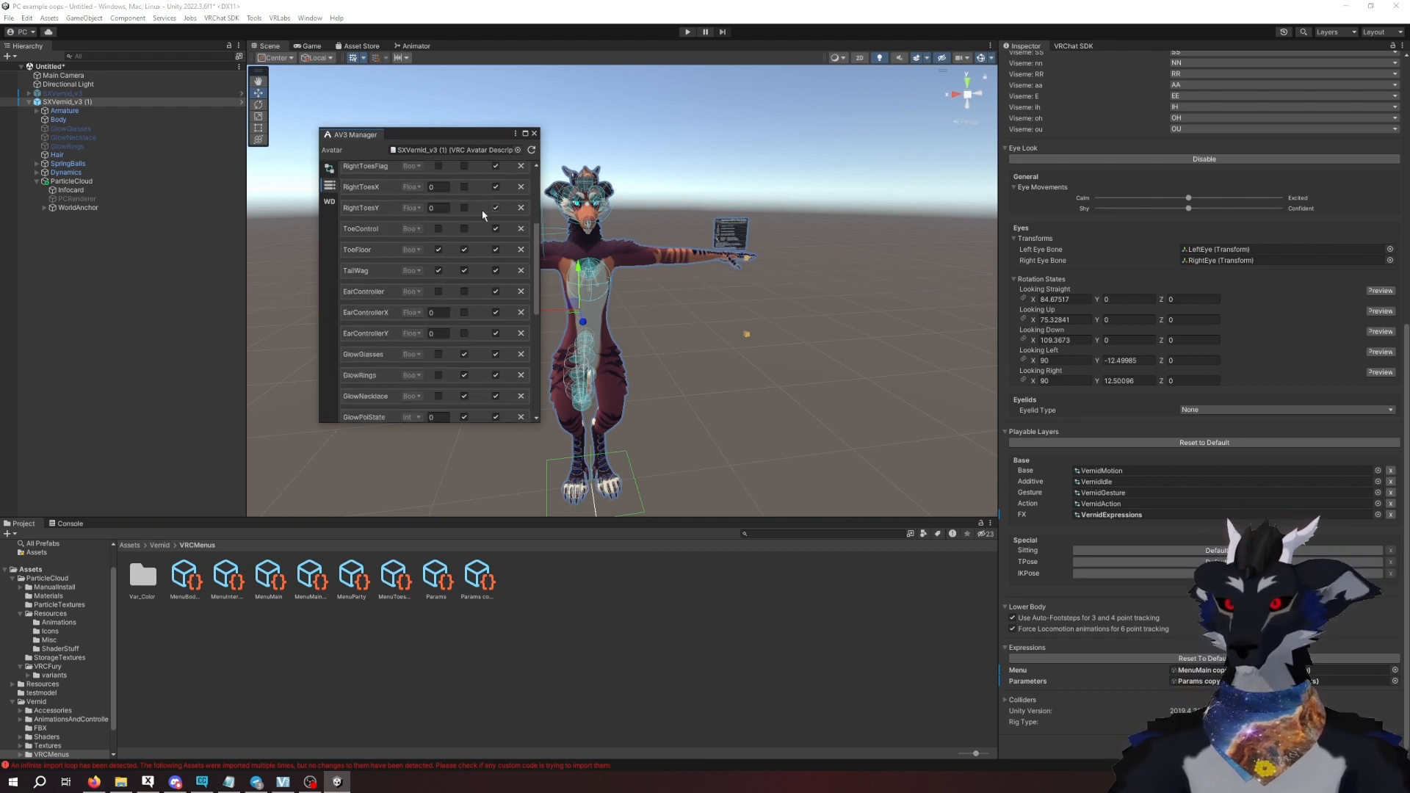
scroll(480, 218, down, 5)
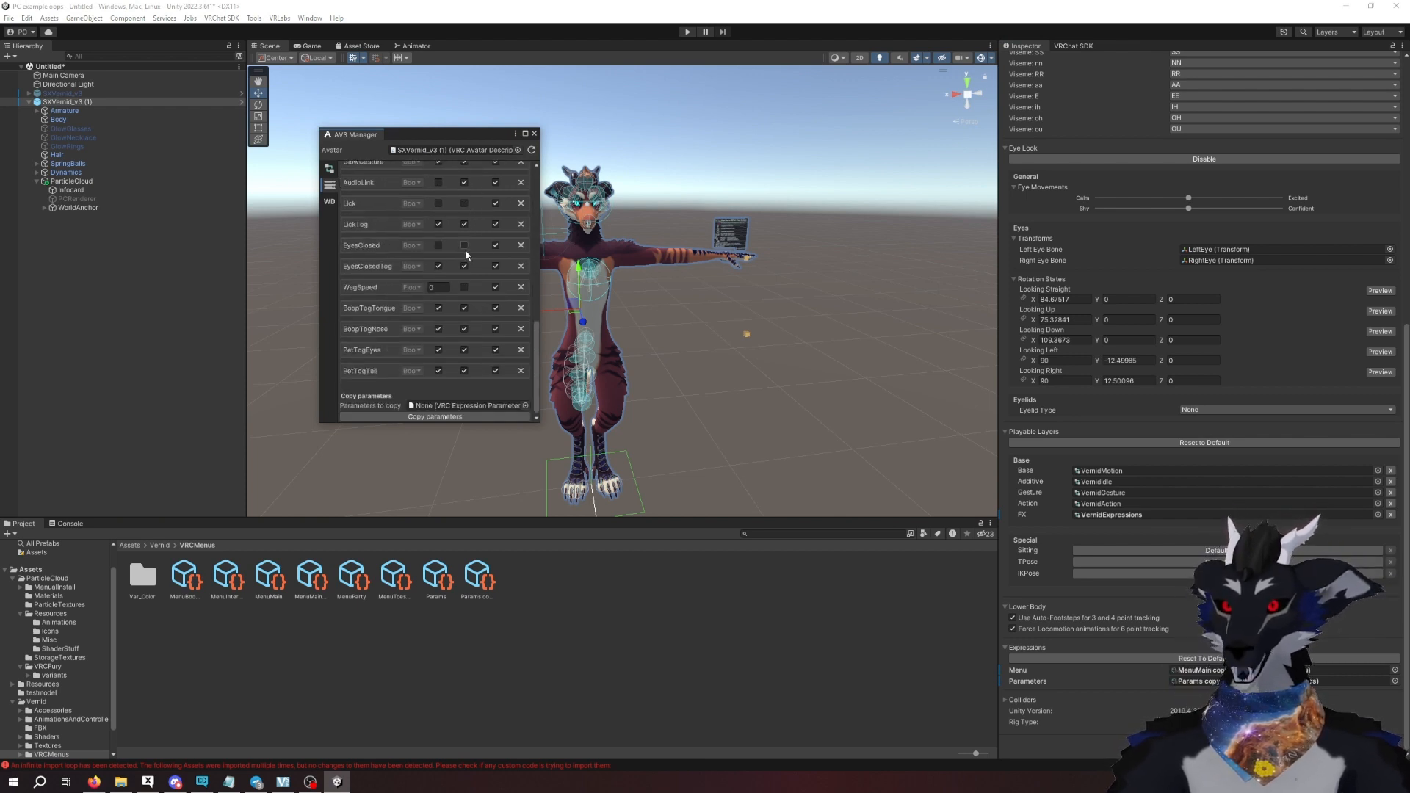
click(54, 587)
drag(229, 580, 449, 404)
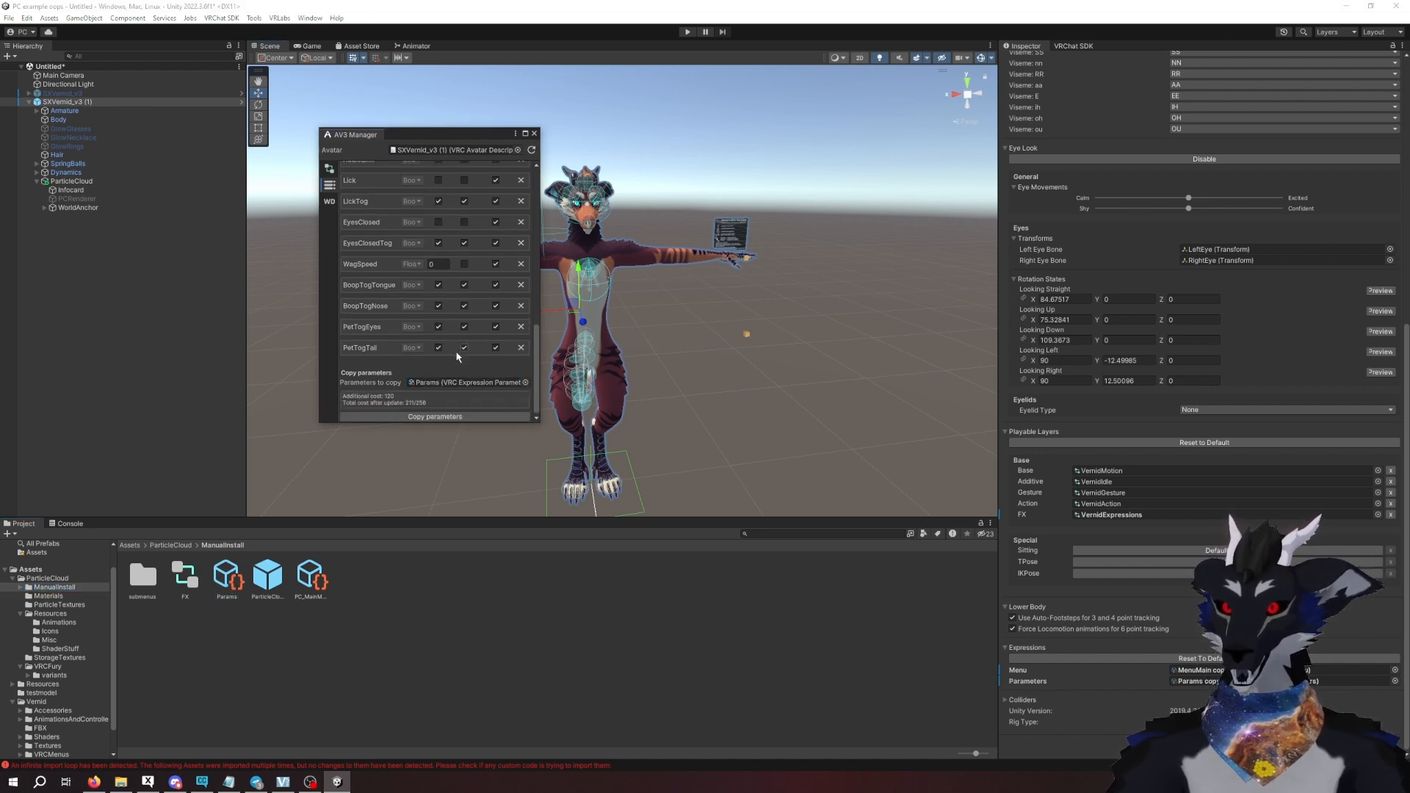
click(438, 418)
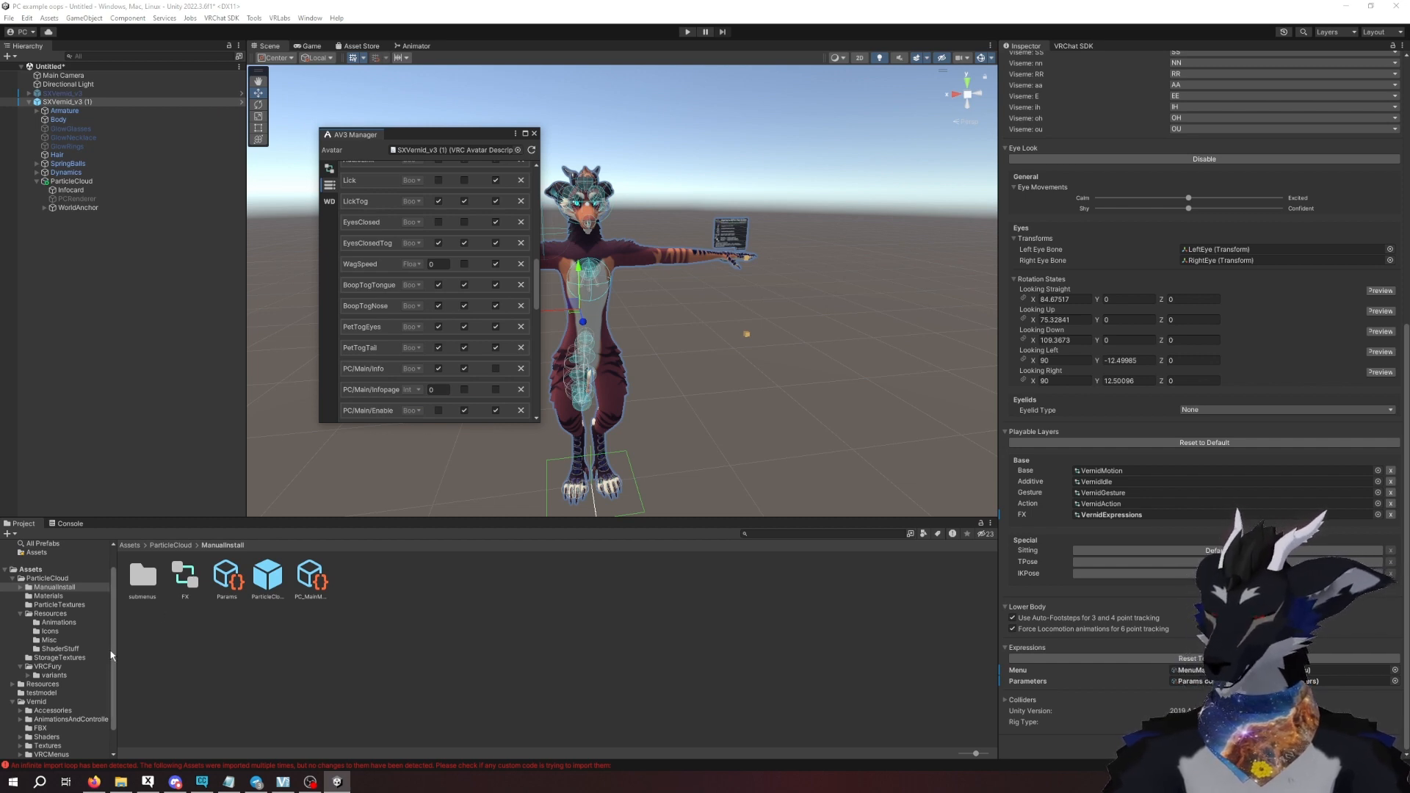
- Look into the nophys folder of the VRCFury variants, close the AV3 Manager and collapse the avatar's hierarchy
click(50, 675)
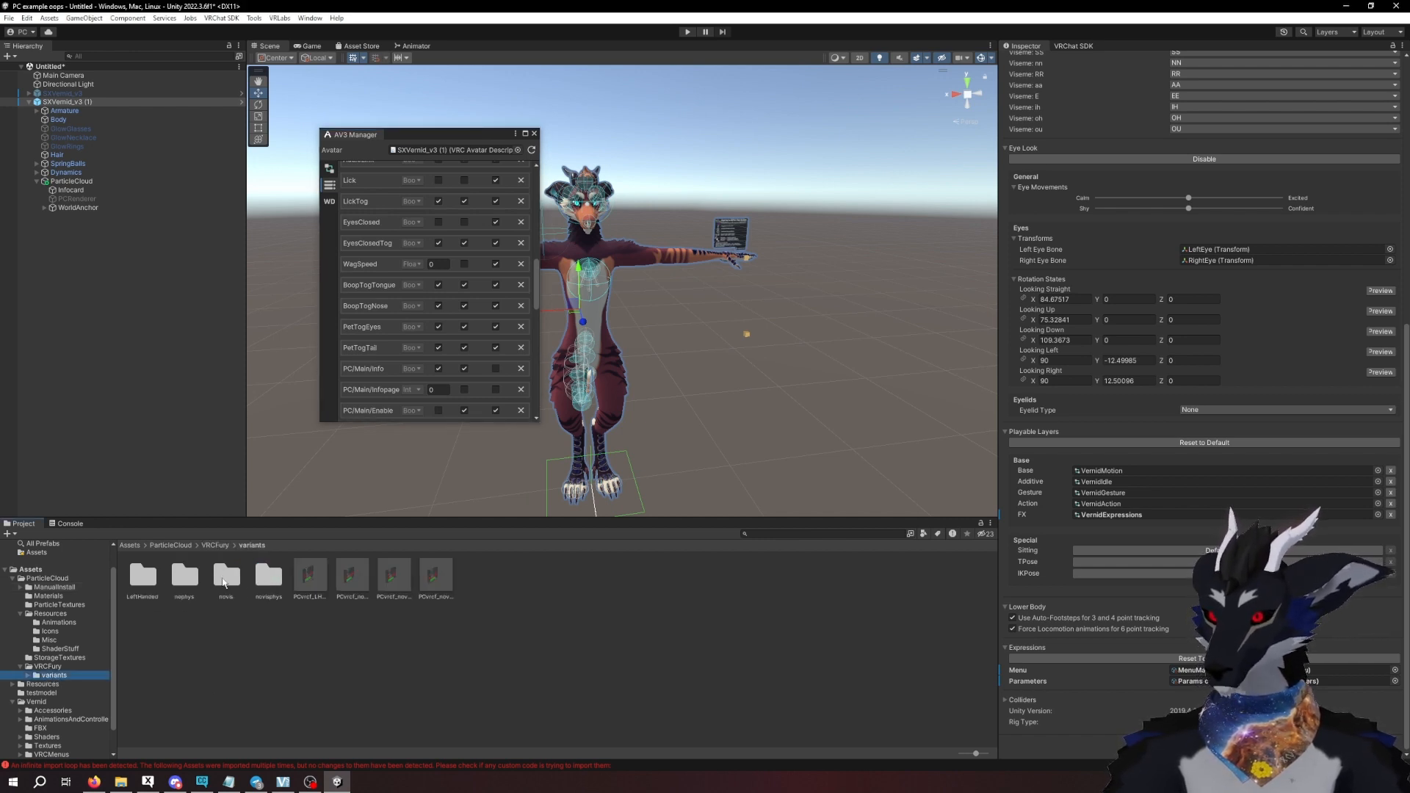
double_click(195, 585)
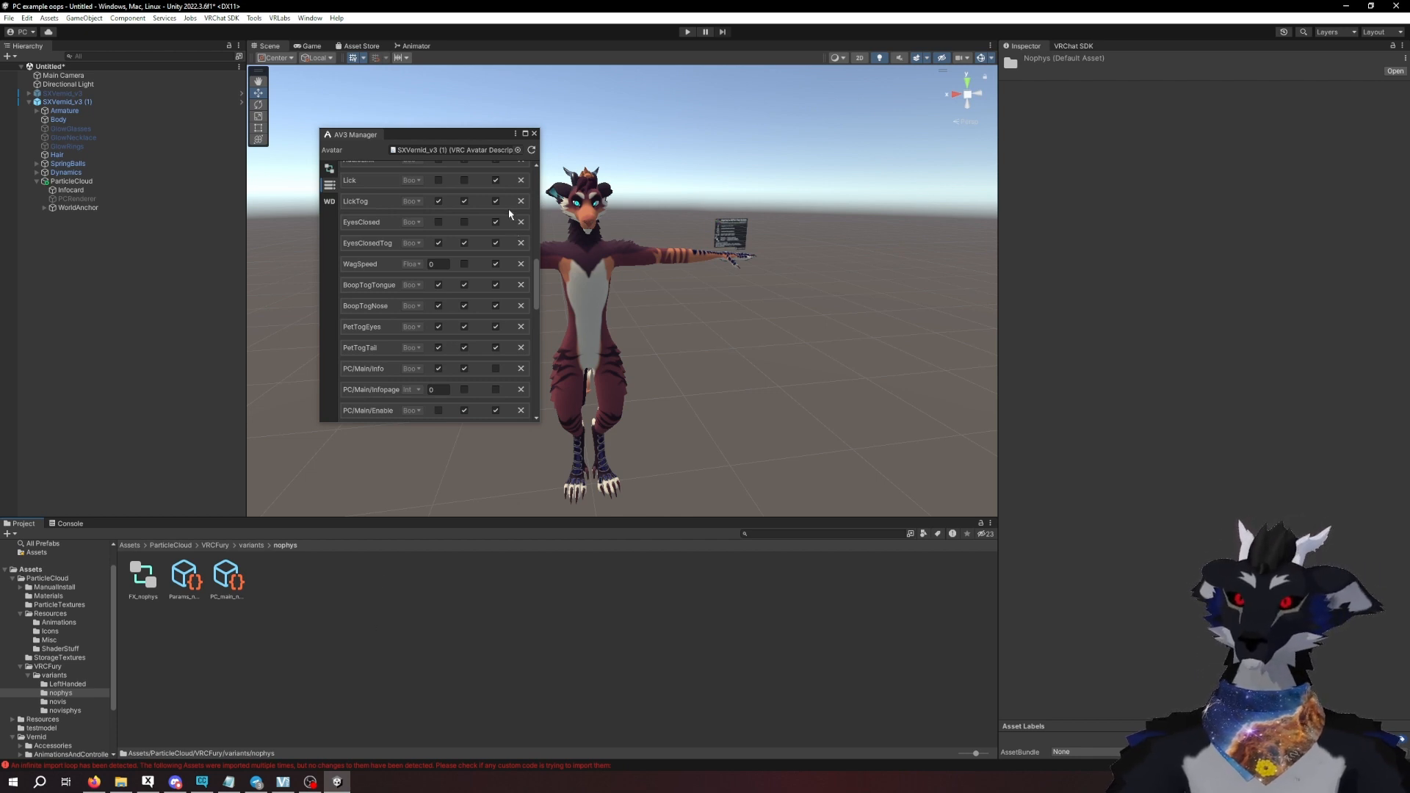
click(533, 134)
right_drag(618, 323, 625, 329)
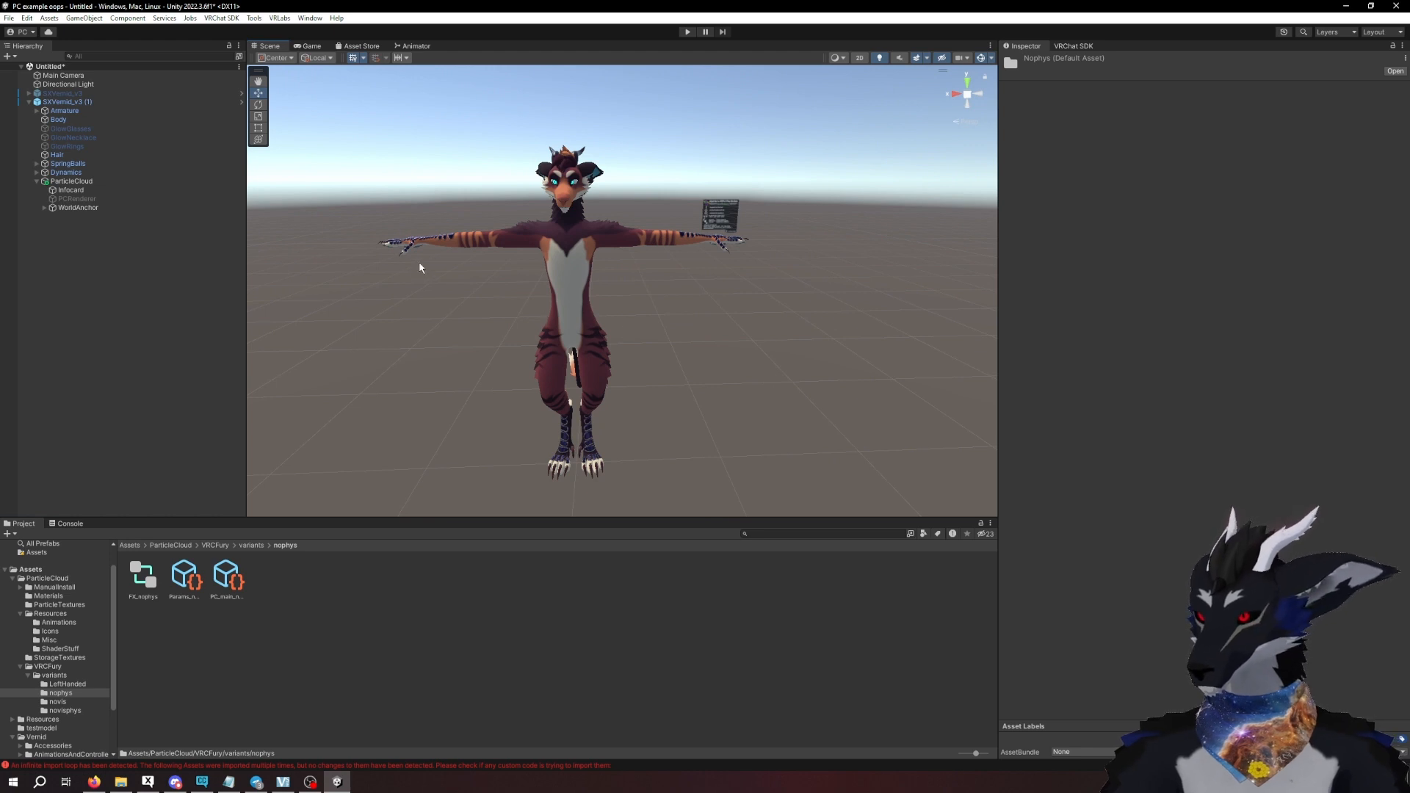
click(29, 102)
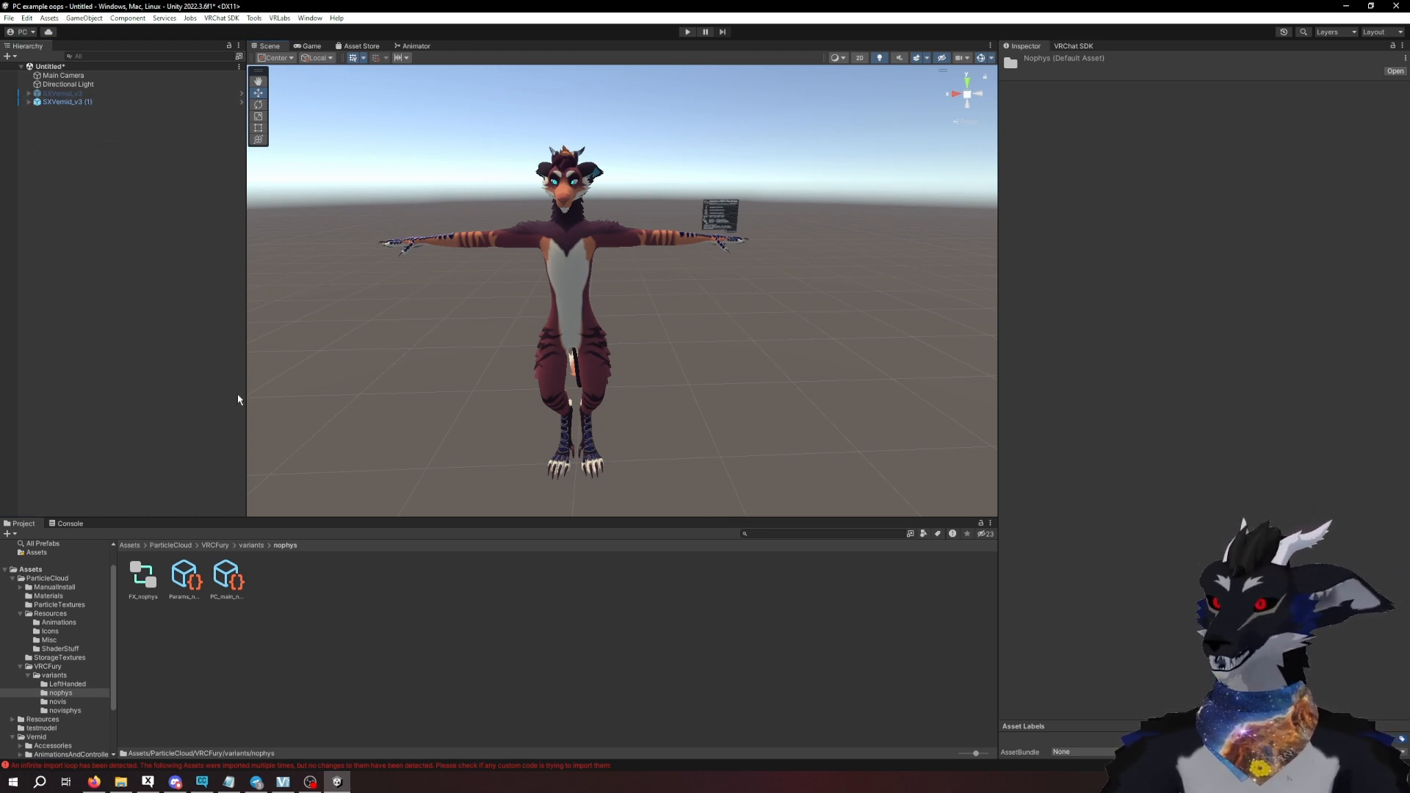
- Return to the VRCFury variants folder and look over its novis and novisphys variants
click(259, 546)
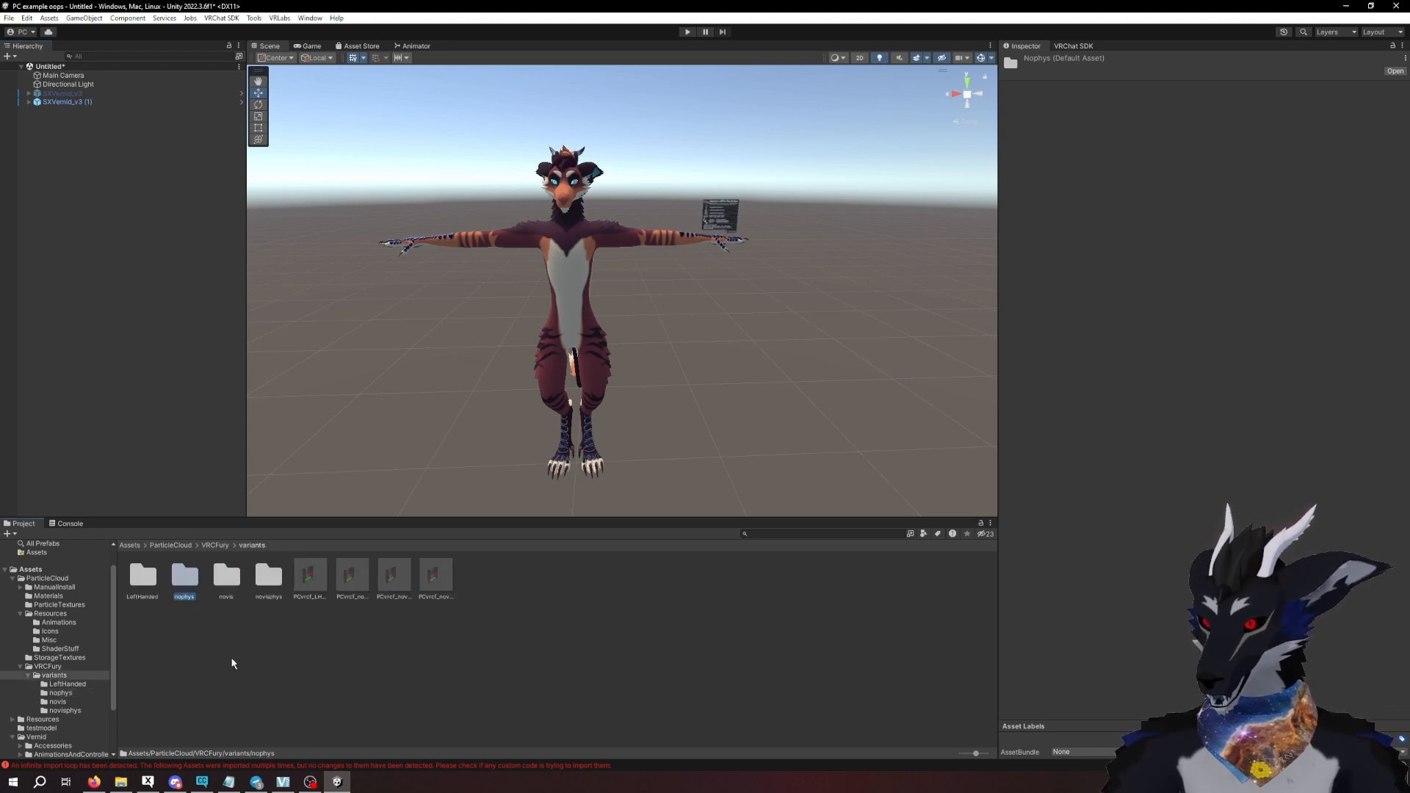
click(236, 580)
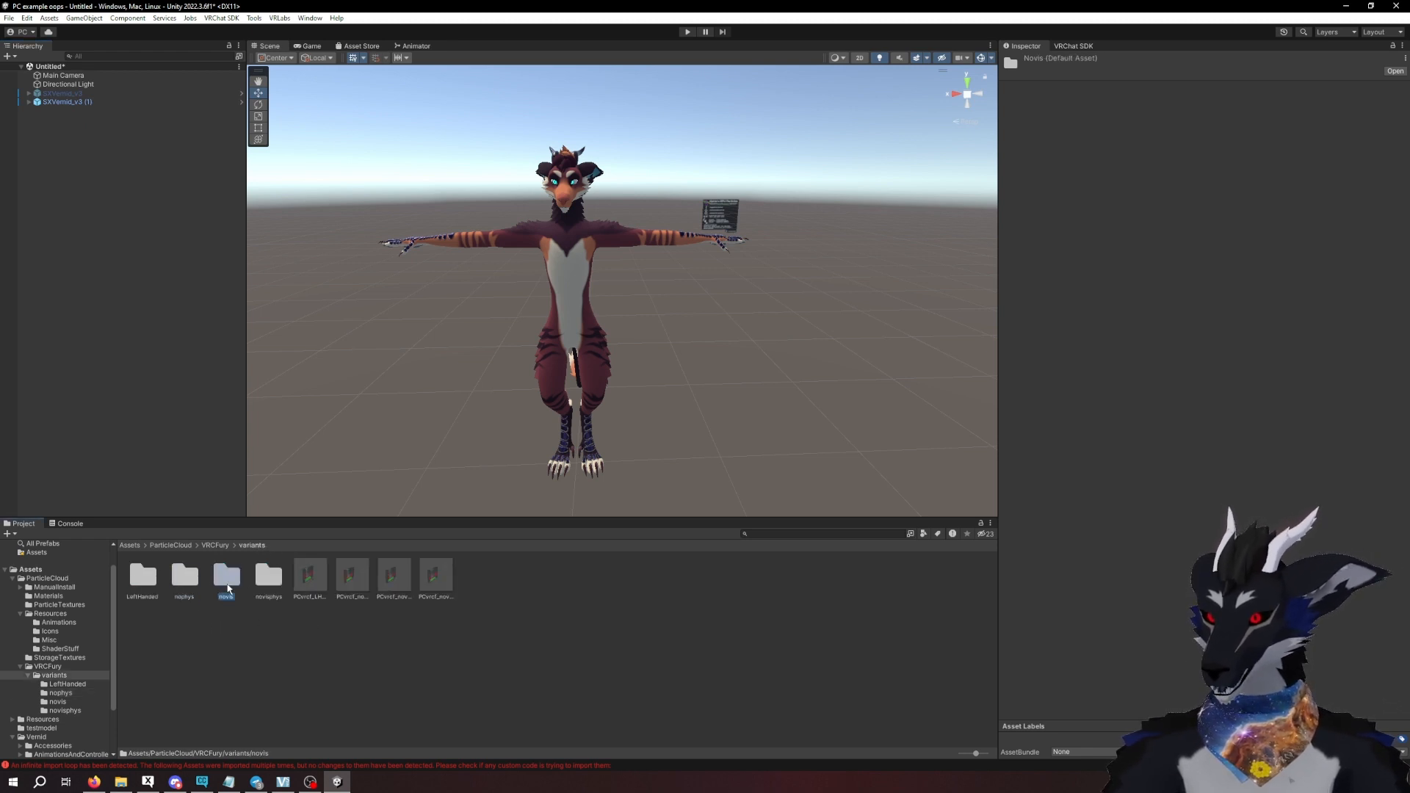
click(269, 587)
click(242, 620)
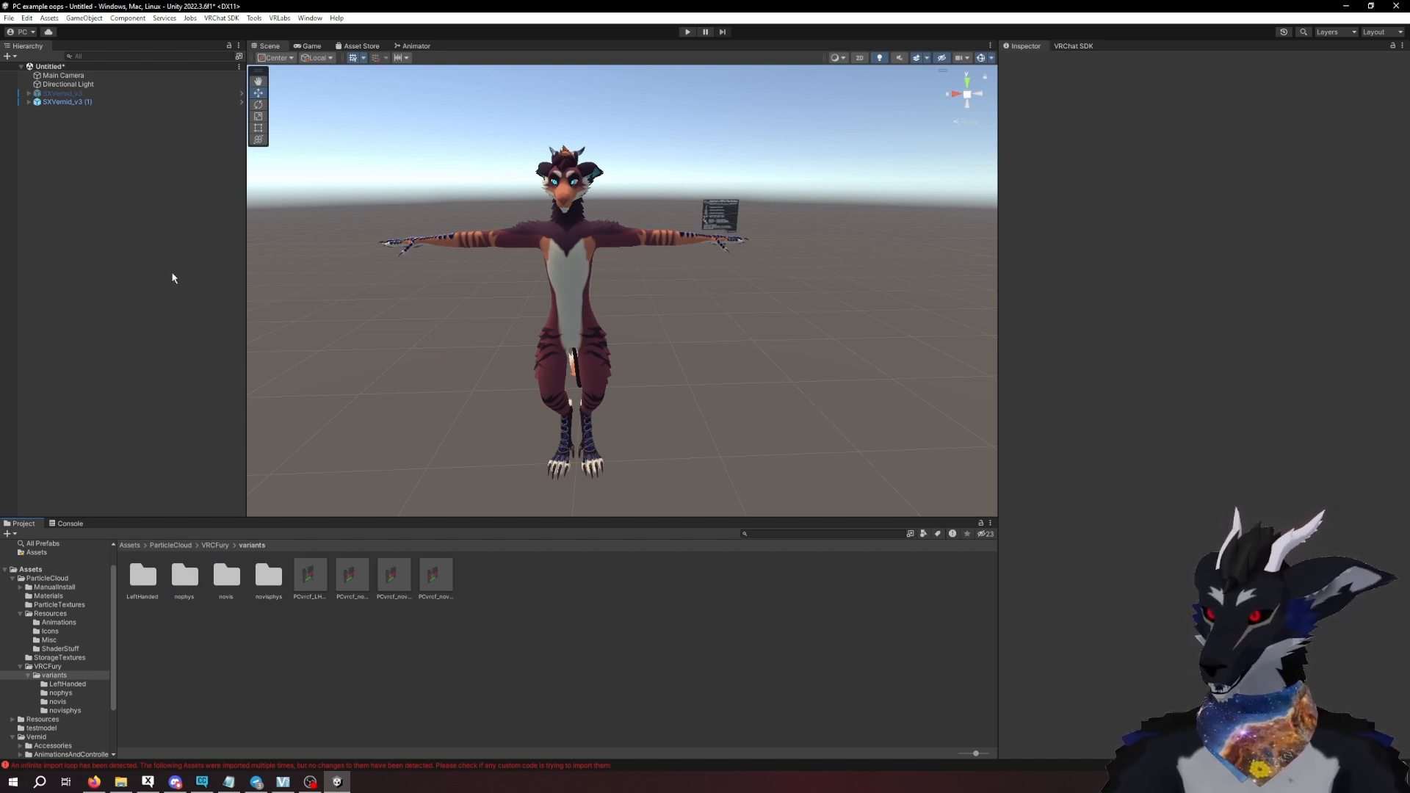
- Deactivate the avatar SXVernid_v3 (1) and activate the VRCFury avatar SXVernid_v3 in its place
click(63, 102)
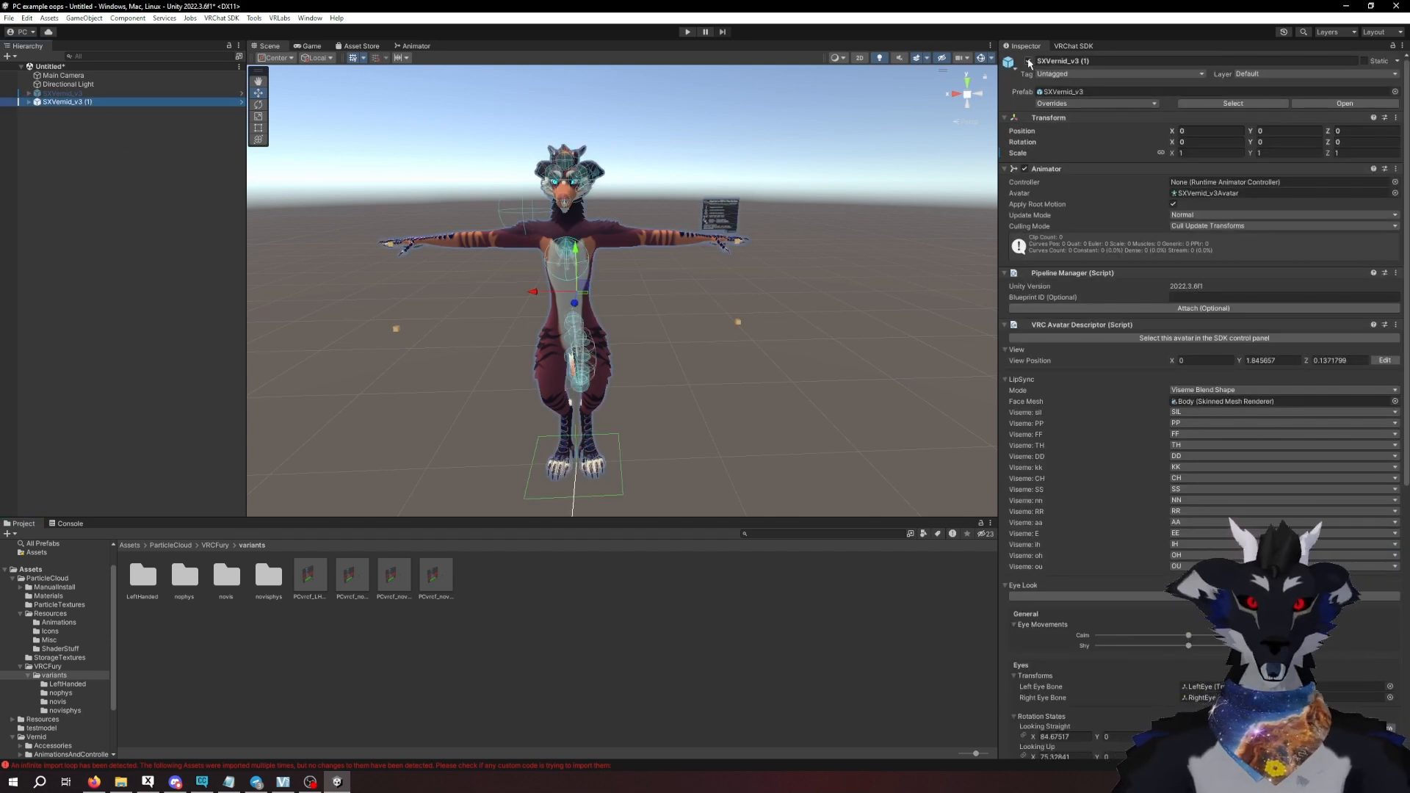
click(1029, 63)
click(184, 94)
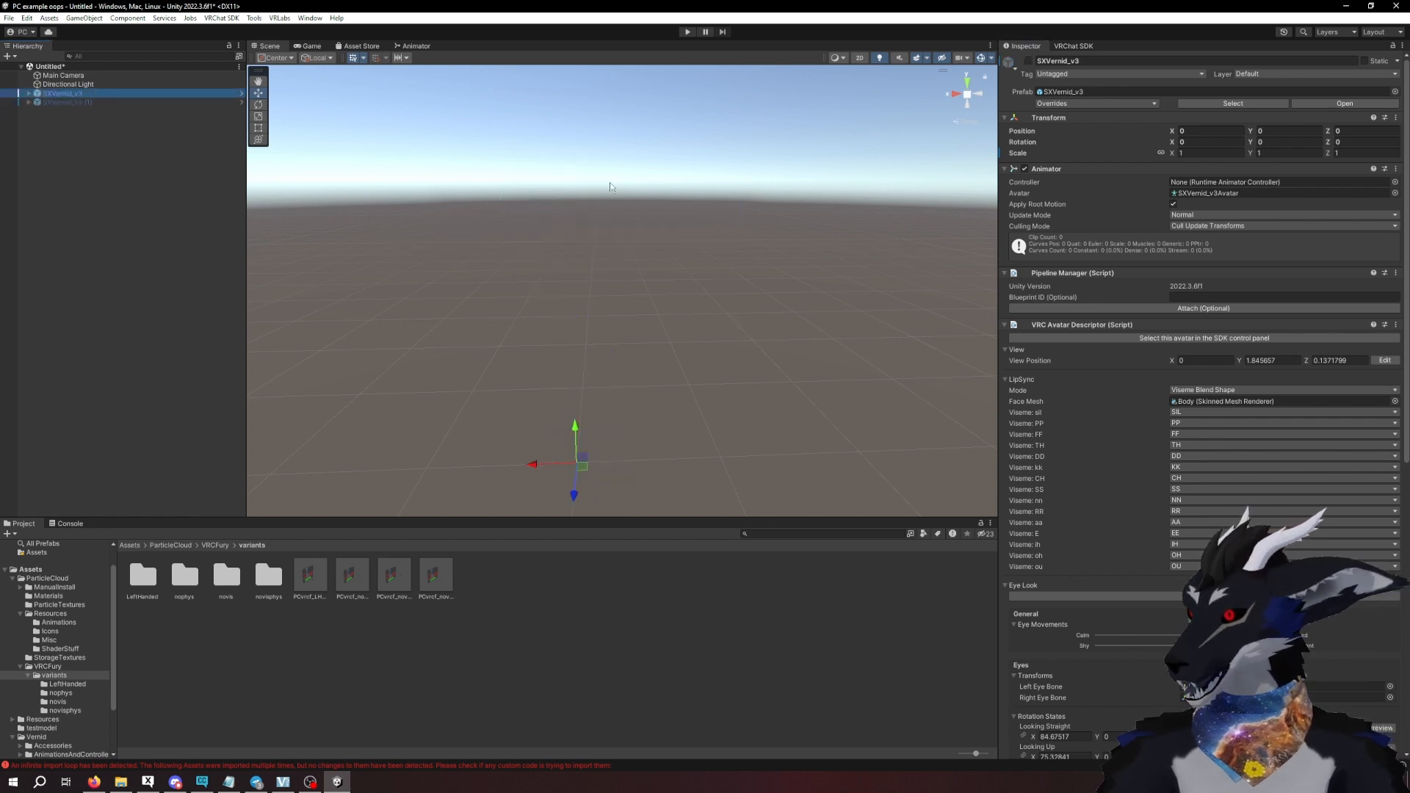
click(1029, 63)
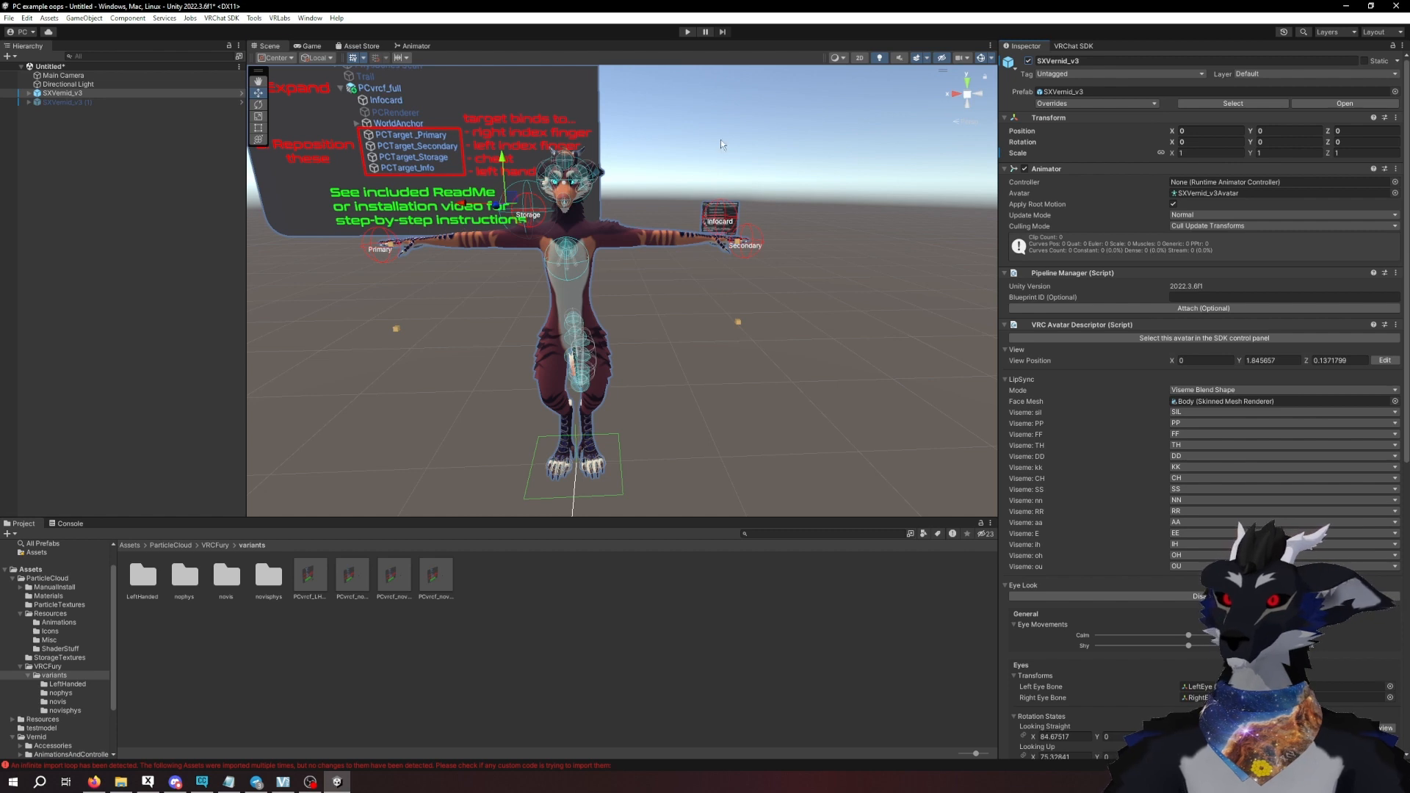
right_drag(720, 144, 711, 142)
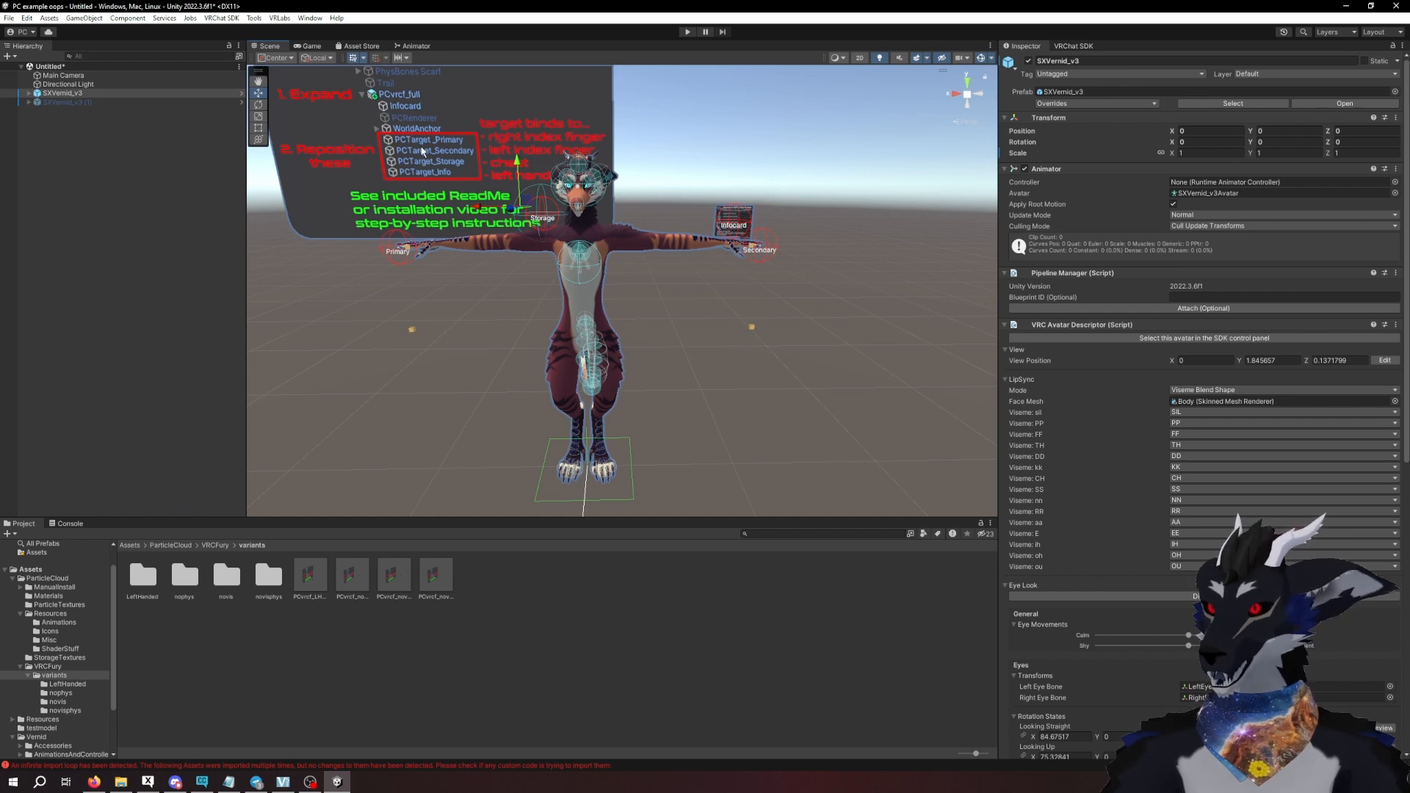
- Enable the Avatars 3.0 Emulator to add its control object to the scene
click(254, 18)
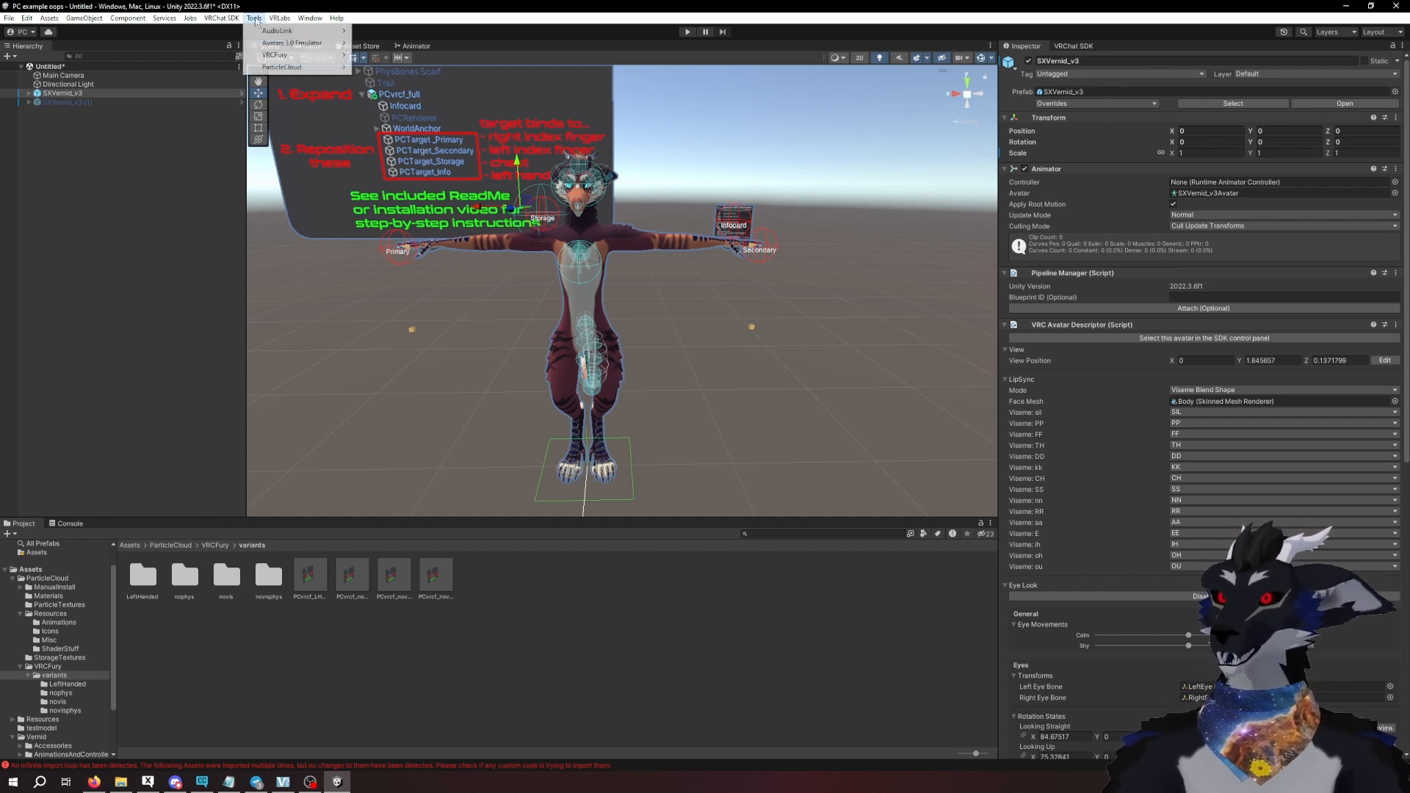
mouse_move(297, 44)
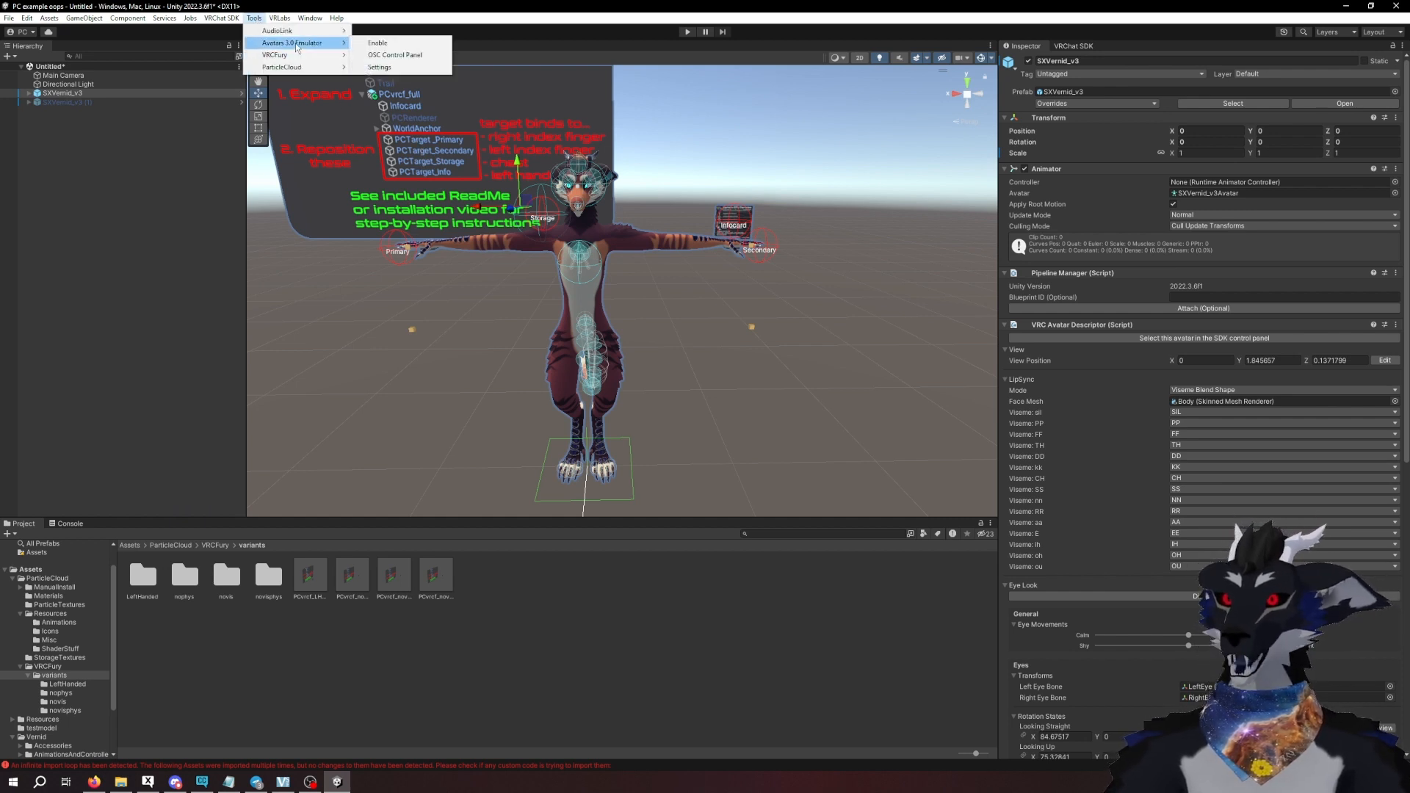
click(373, 44)
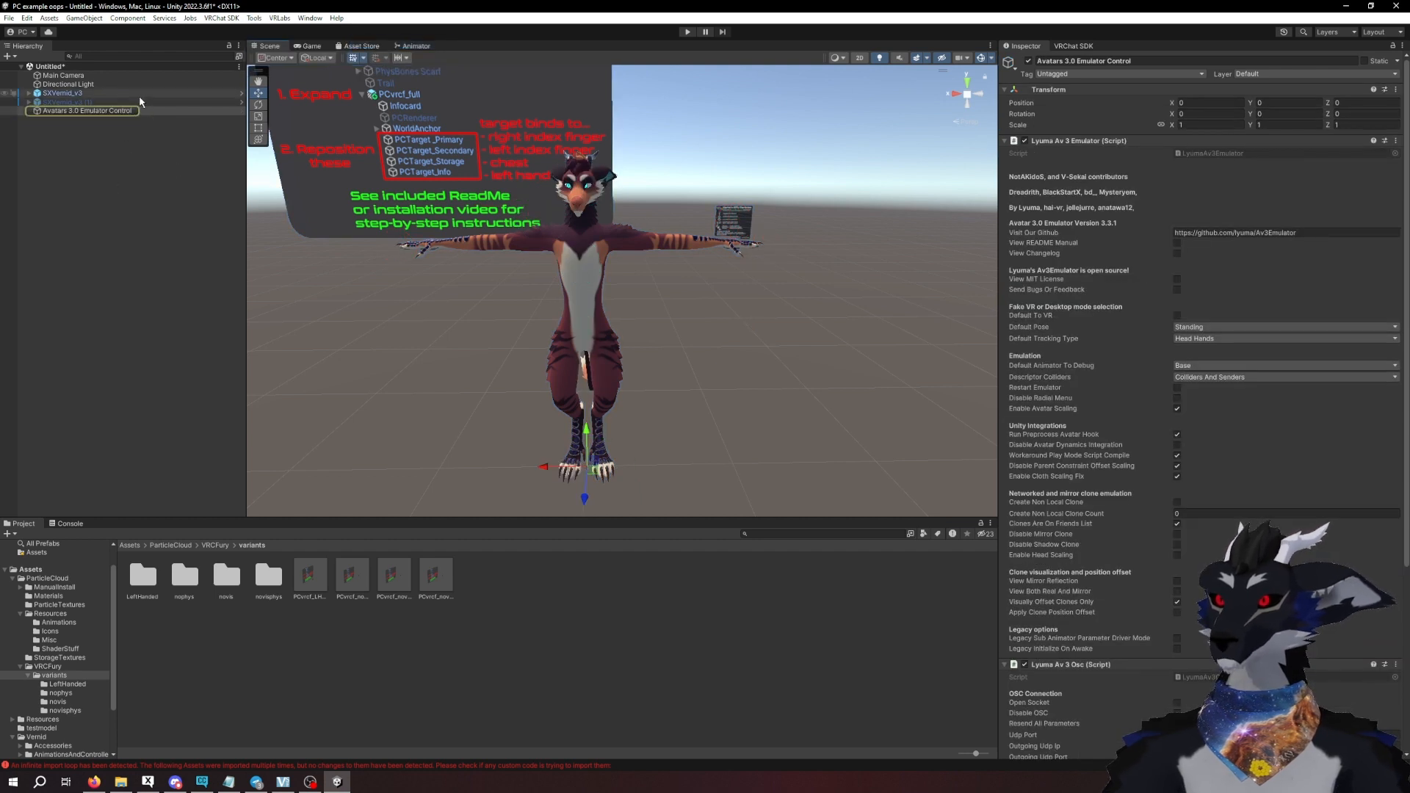
- Enter play mode and let VRCFury auto-fix the avatar's mixed Write Defaults
click(687, 33)
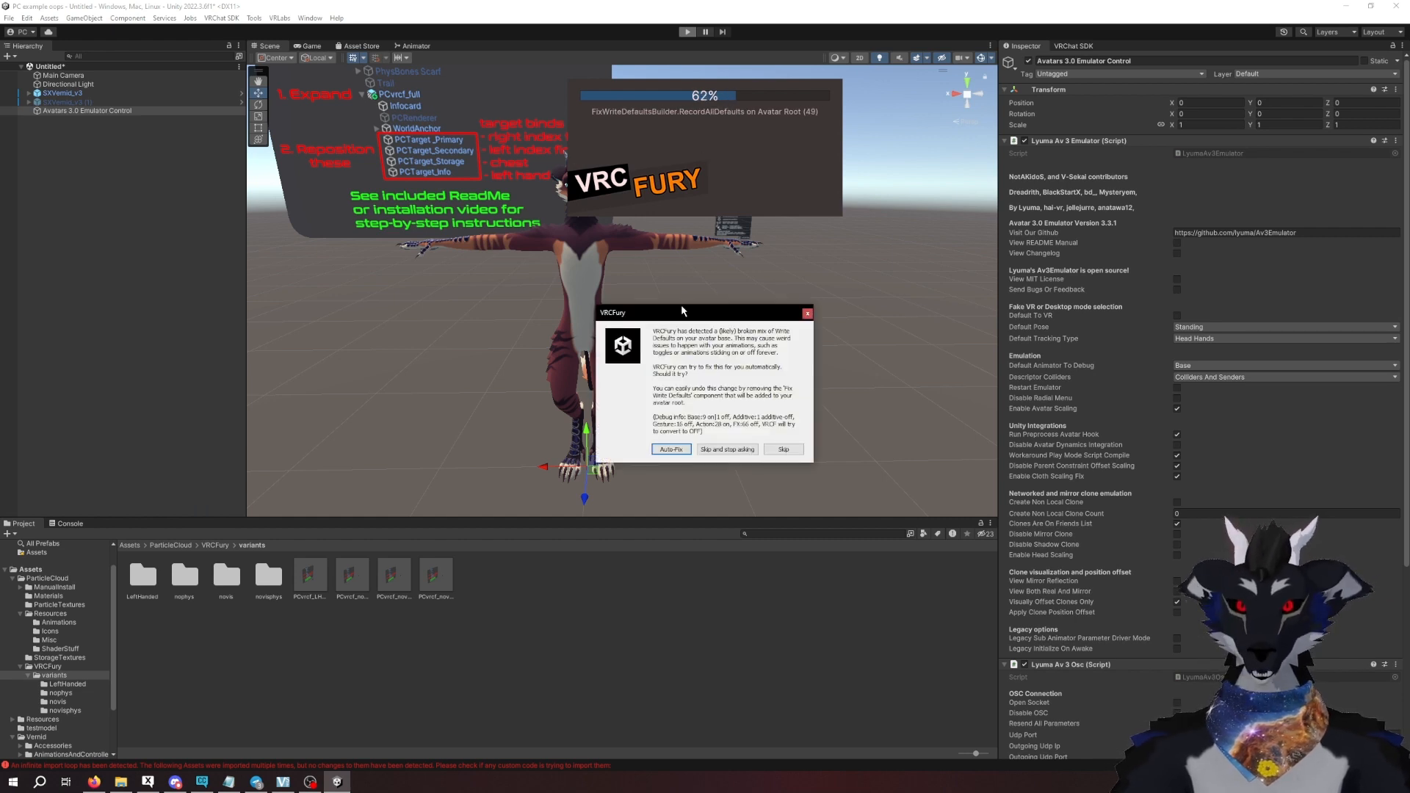
drag(682, 310, 759, 209)
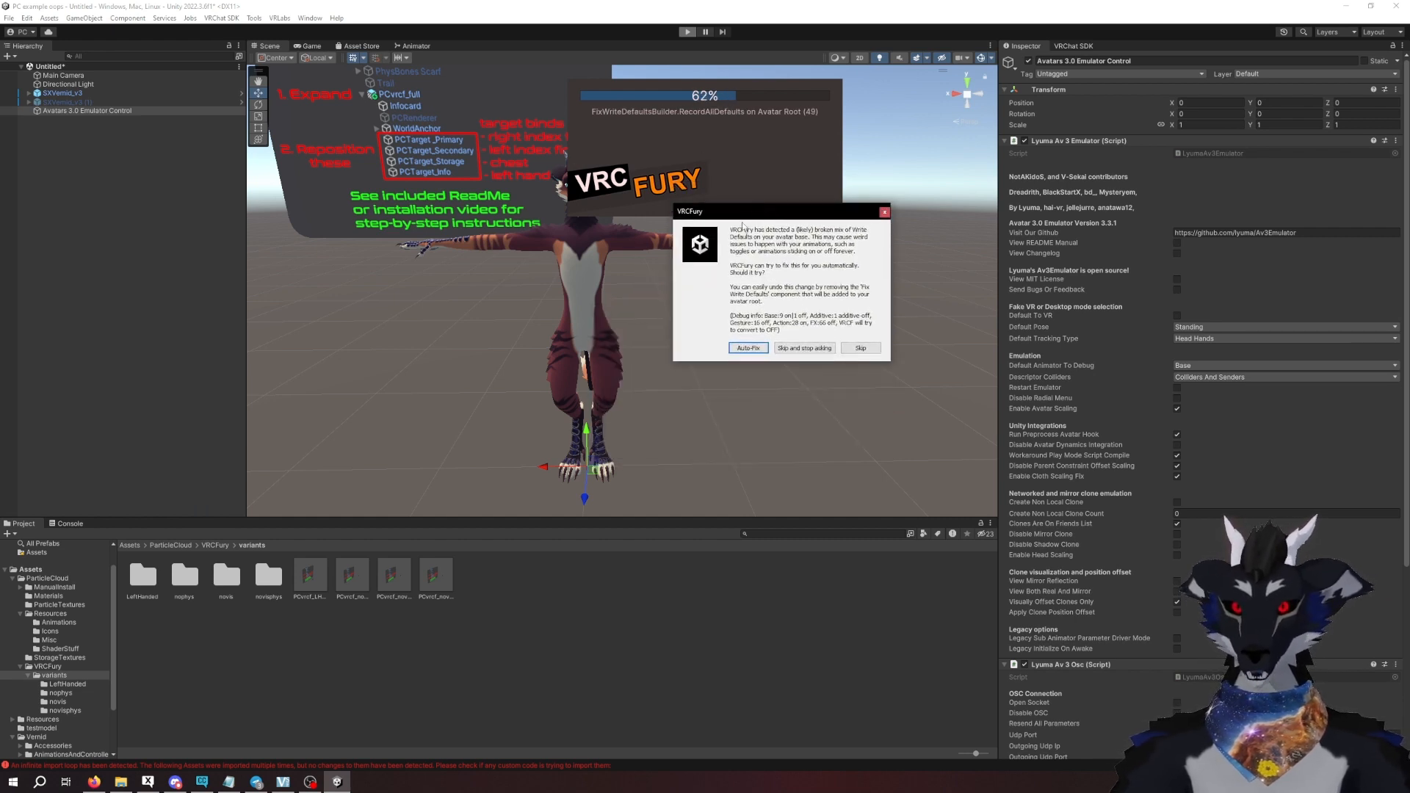
click(747, 348)
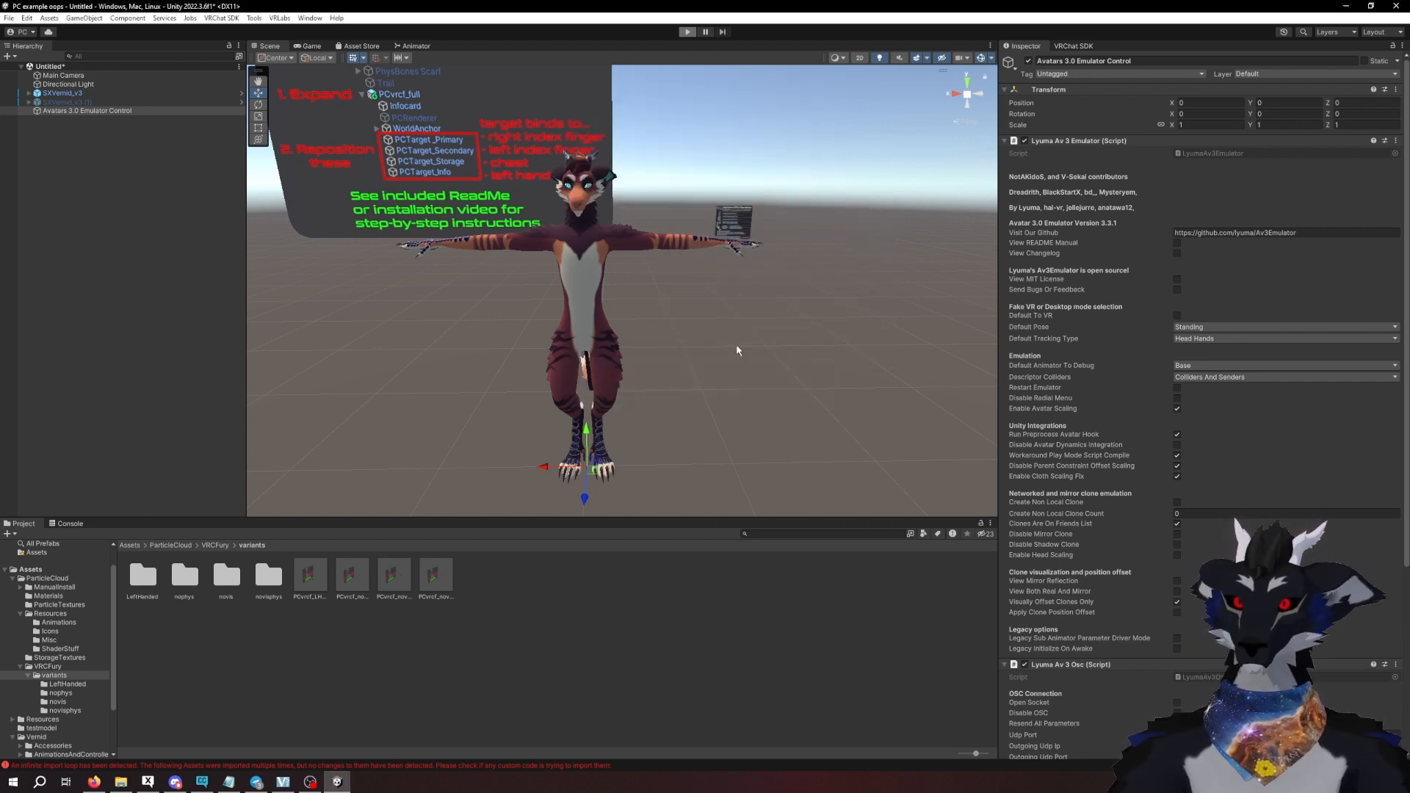
- Turn on Enable in the Particle Cloud expression menu of SXVernid_v3 and view the particles around the avatar in the Scene view
click(63, 93)
click(1190, 266)
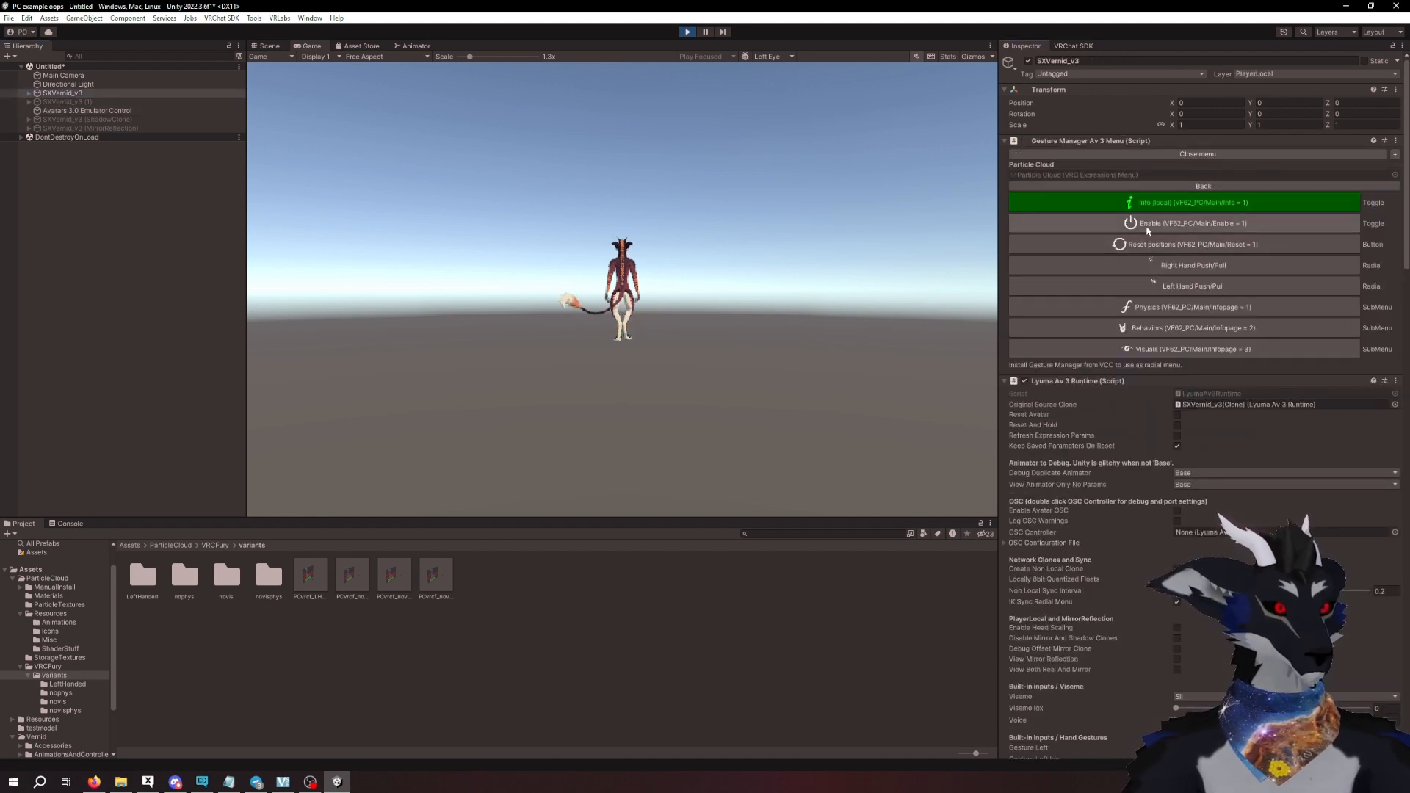
click(1169, 185)
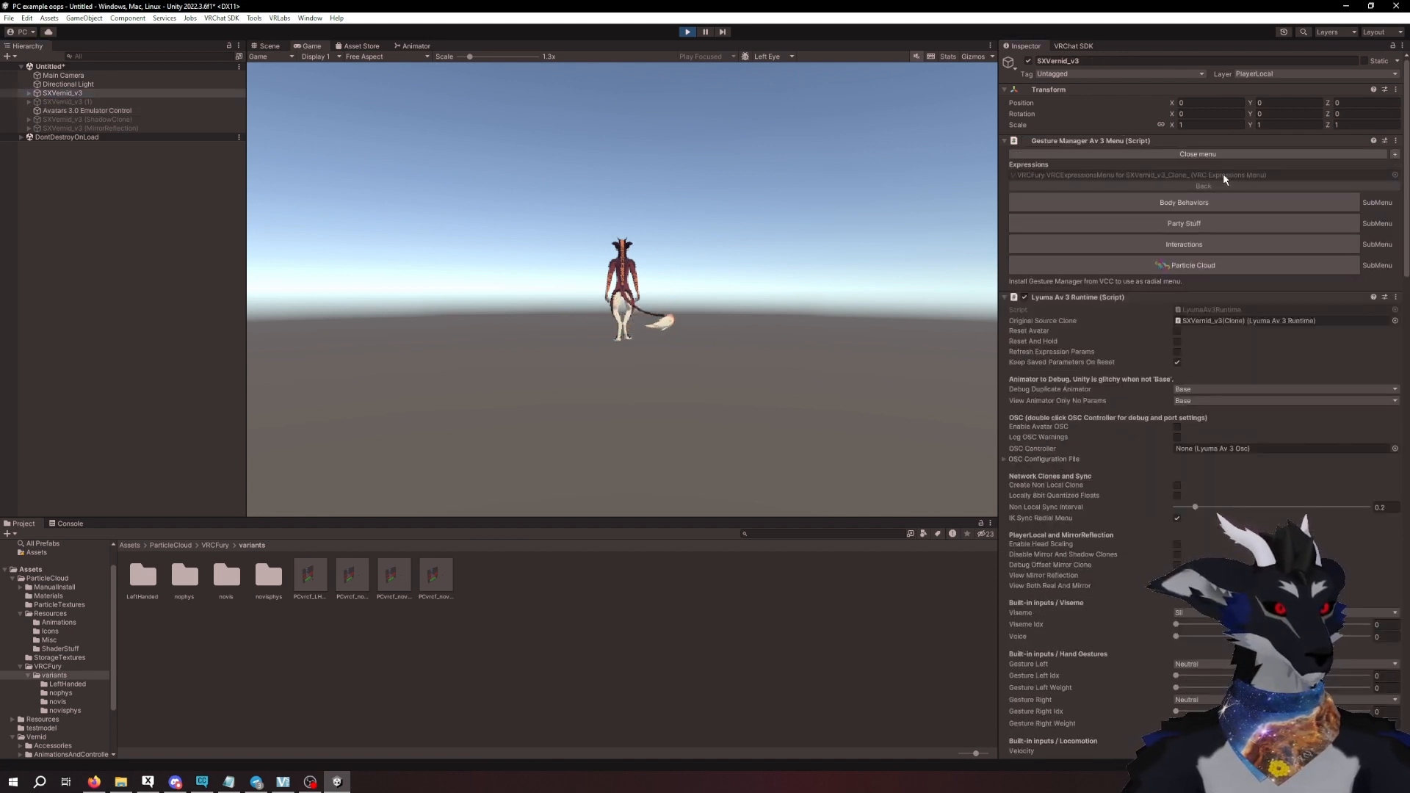
click(1175, 266)
click(1150, 225)
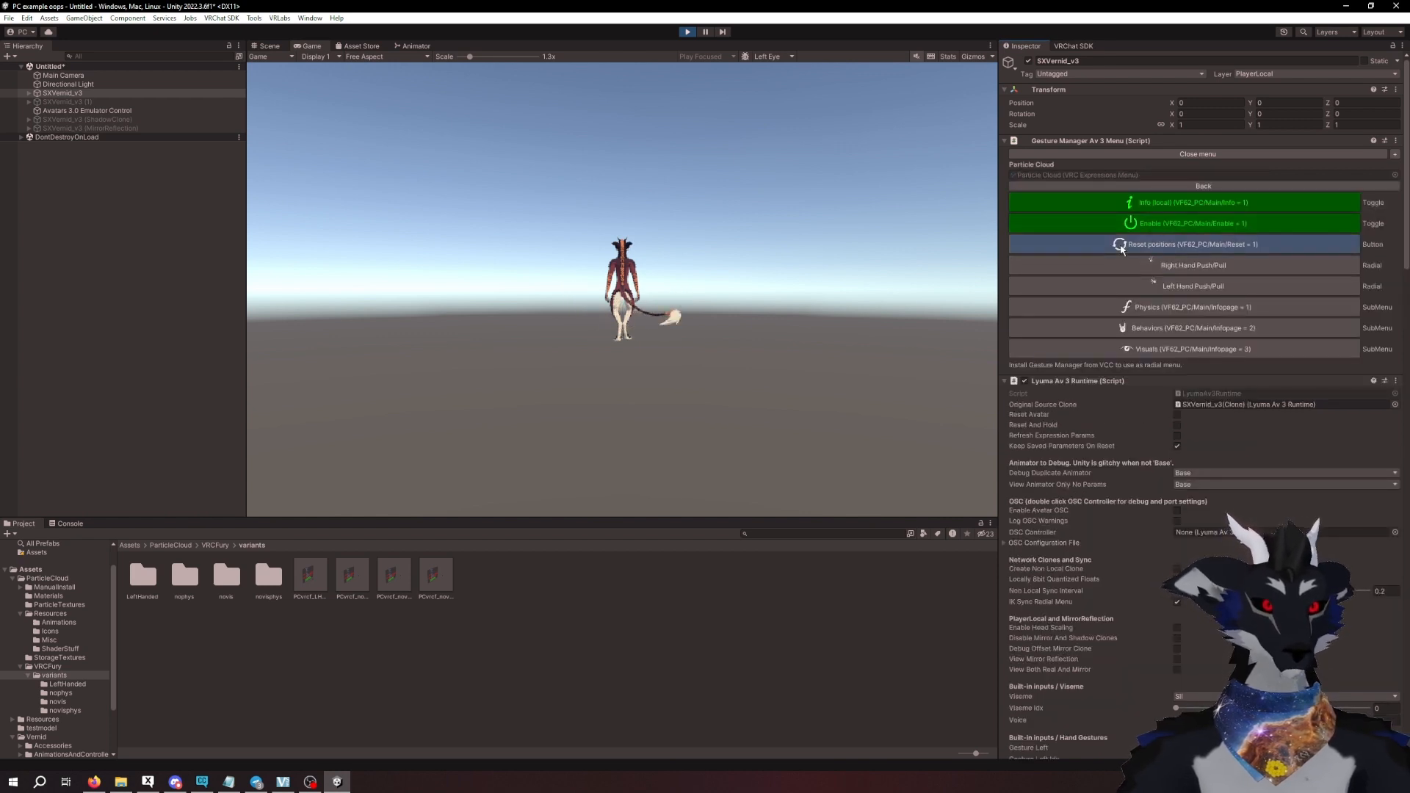
click(273, 46)
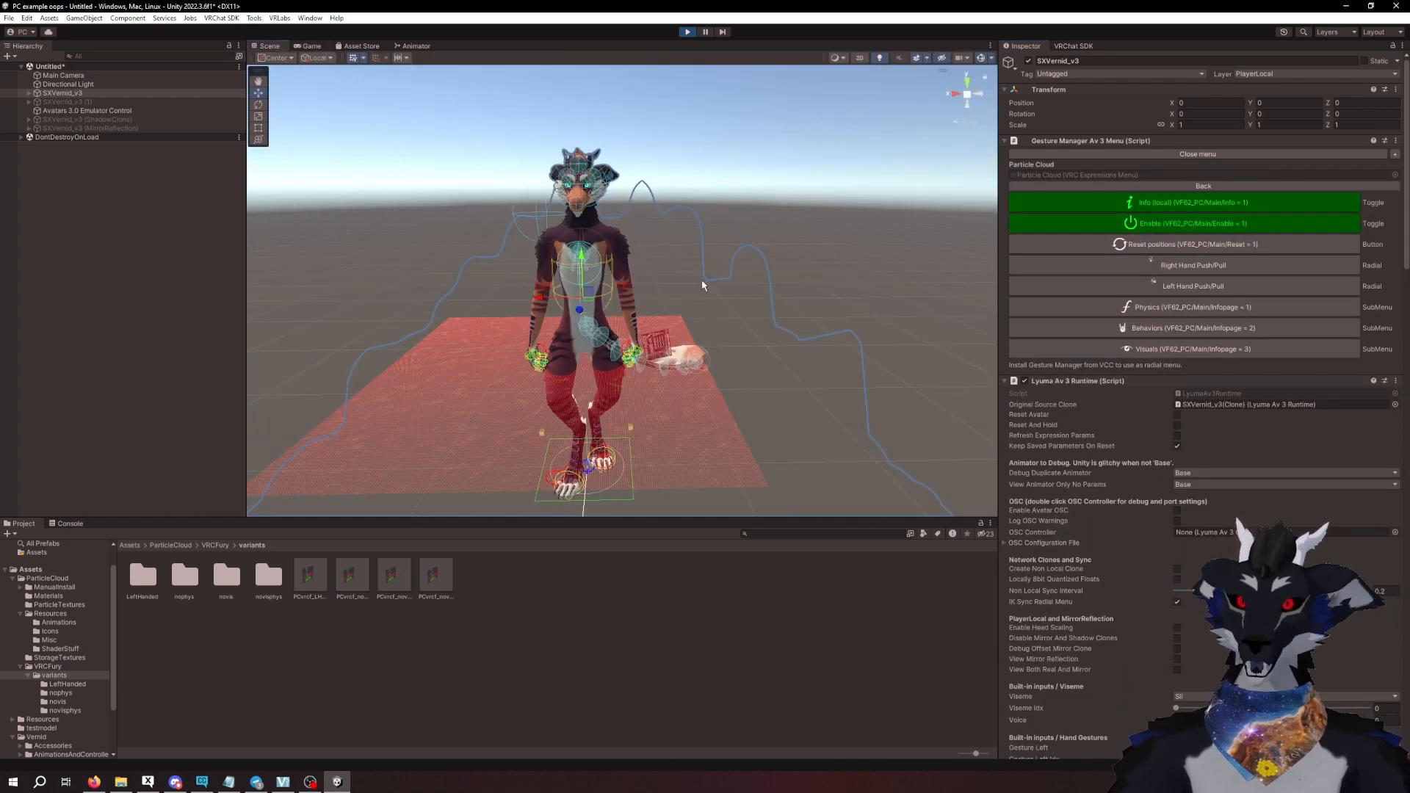
middle_drag(736, 302, 772, 246)
right_drag(793, 217, 801, 196)
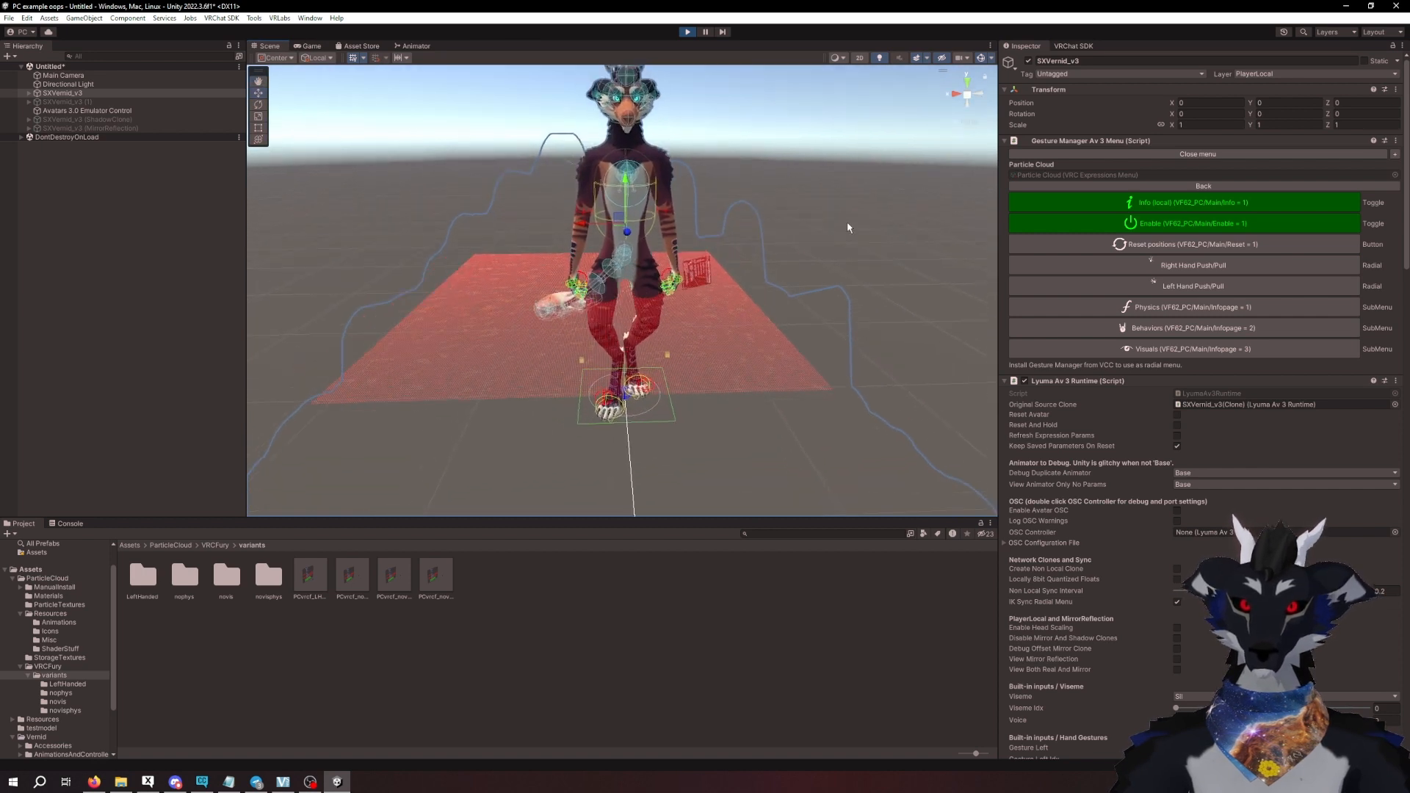
- Set the Right Hand Push/Pull radial of the Particle Cloud menu to 0
click(1195, 266)
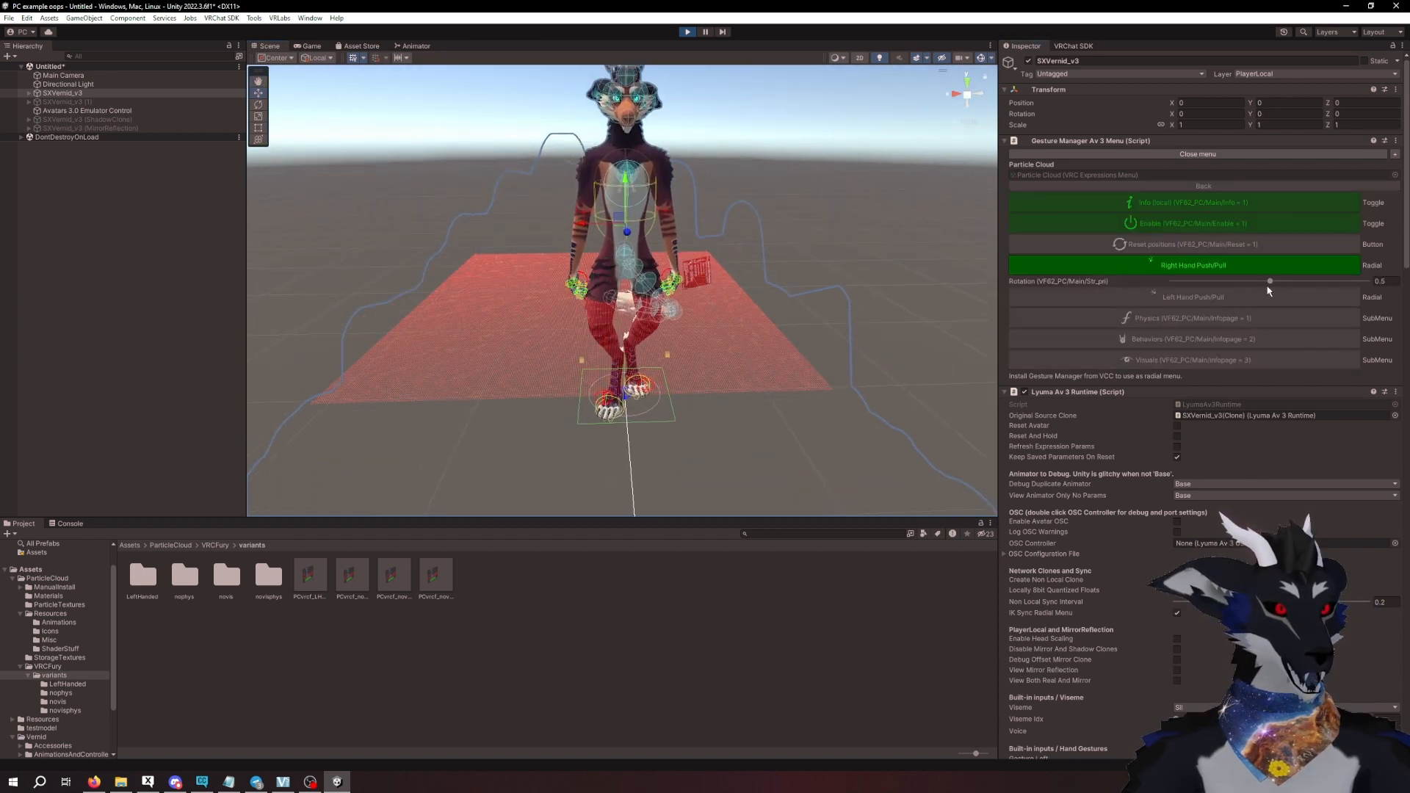
mouse_move(1271, 282)
mouse_down()
mouse_move(1318, 280)
mouse_move(1180, 282)
mouse_move(1250, 281)
mouse_up()
click(1384, 282)
text(0)
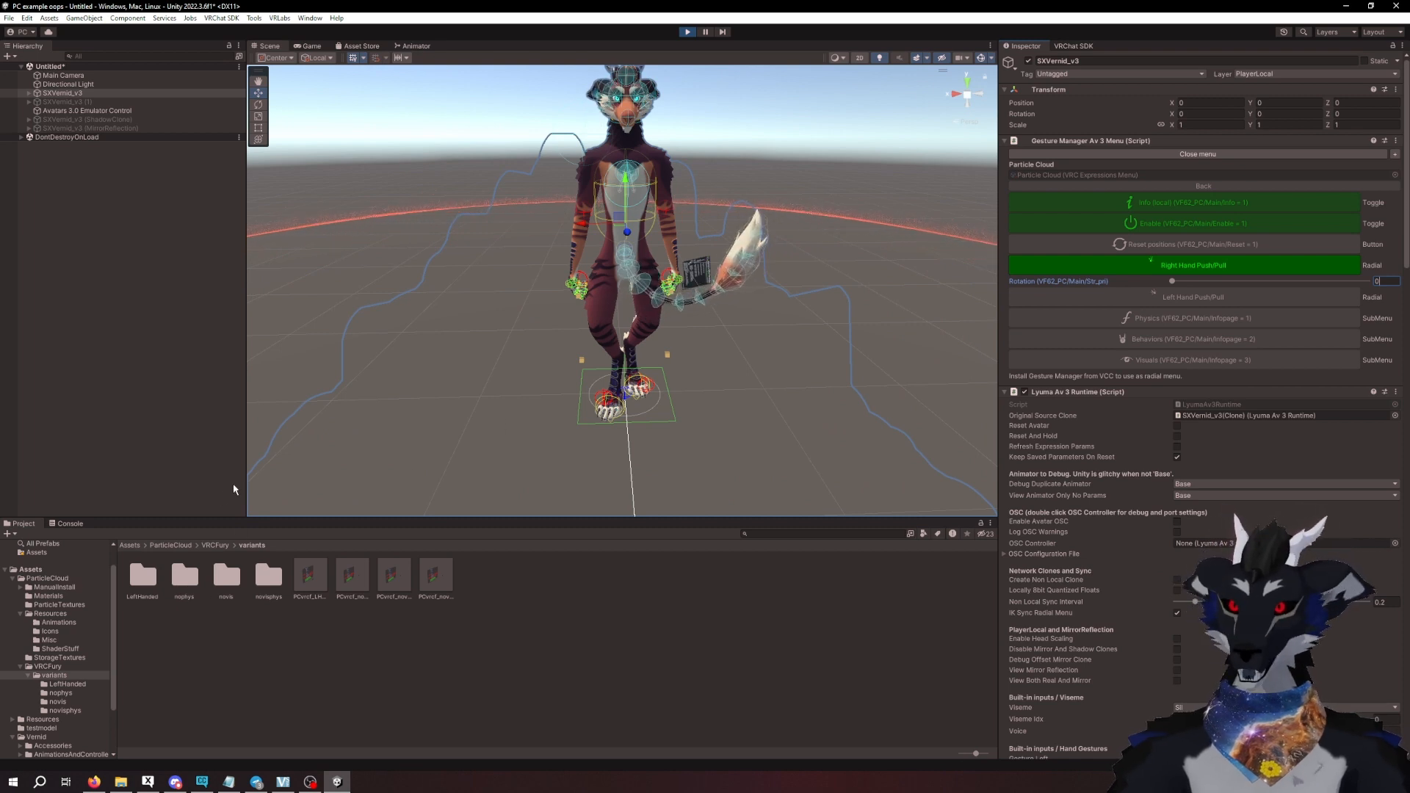
- Inspect the PC_Main material settings on ComputeMain under PCvrcf_full_120's WorldAnchor and on the asset in the Materials folder
click(30, 94)
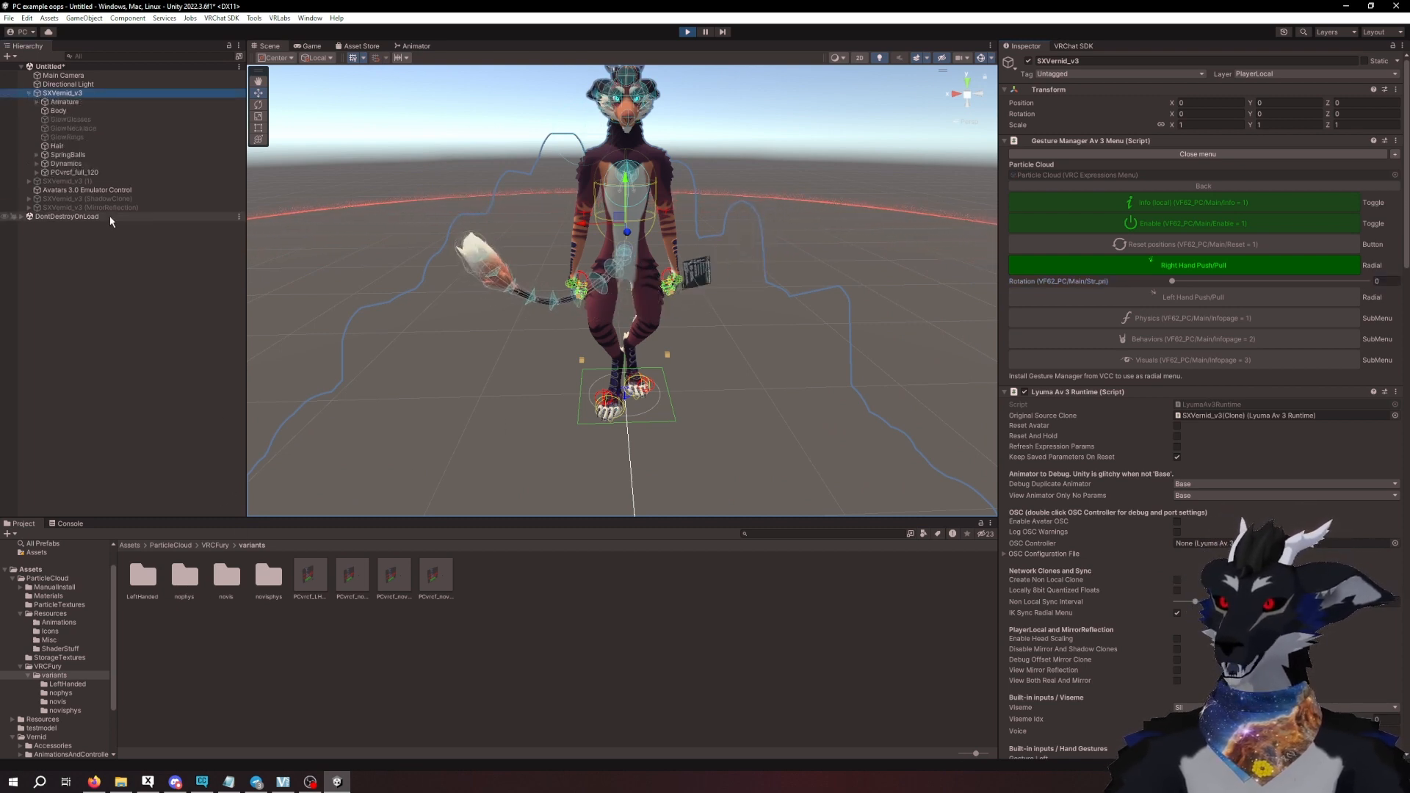
click(37, 173)
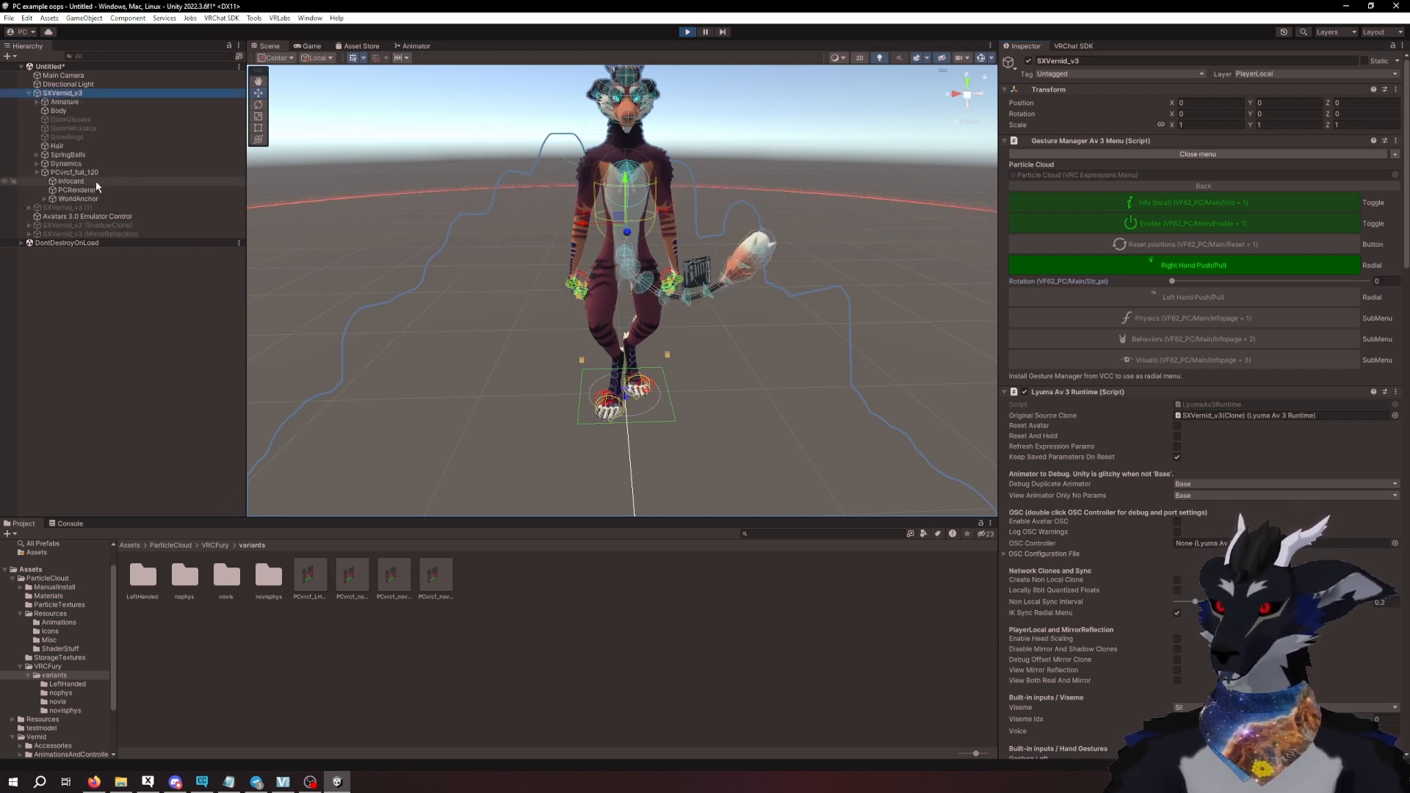
click(45, 199)
click(52, 207)
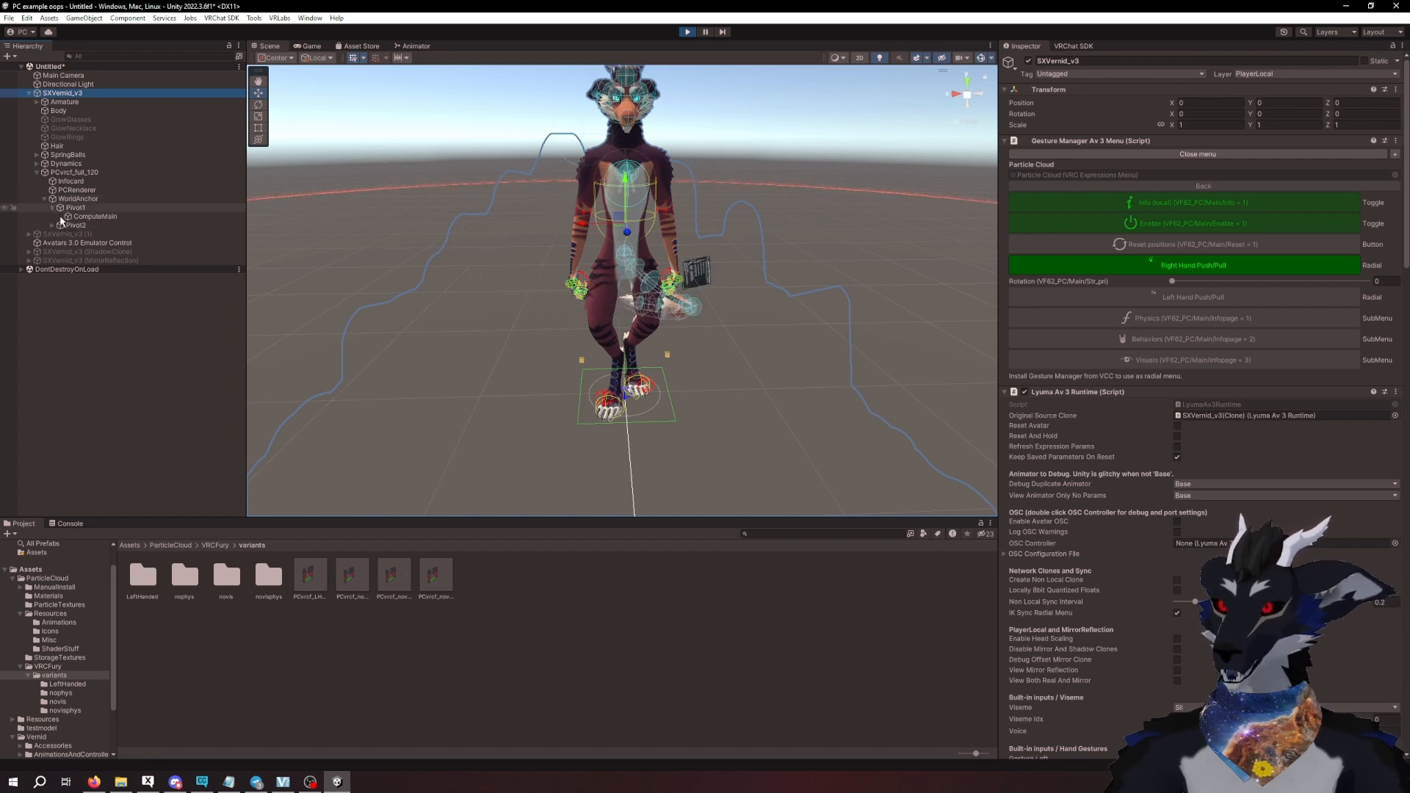
click(88, 216)
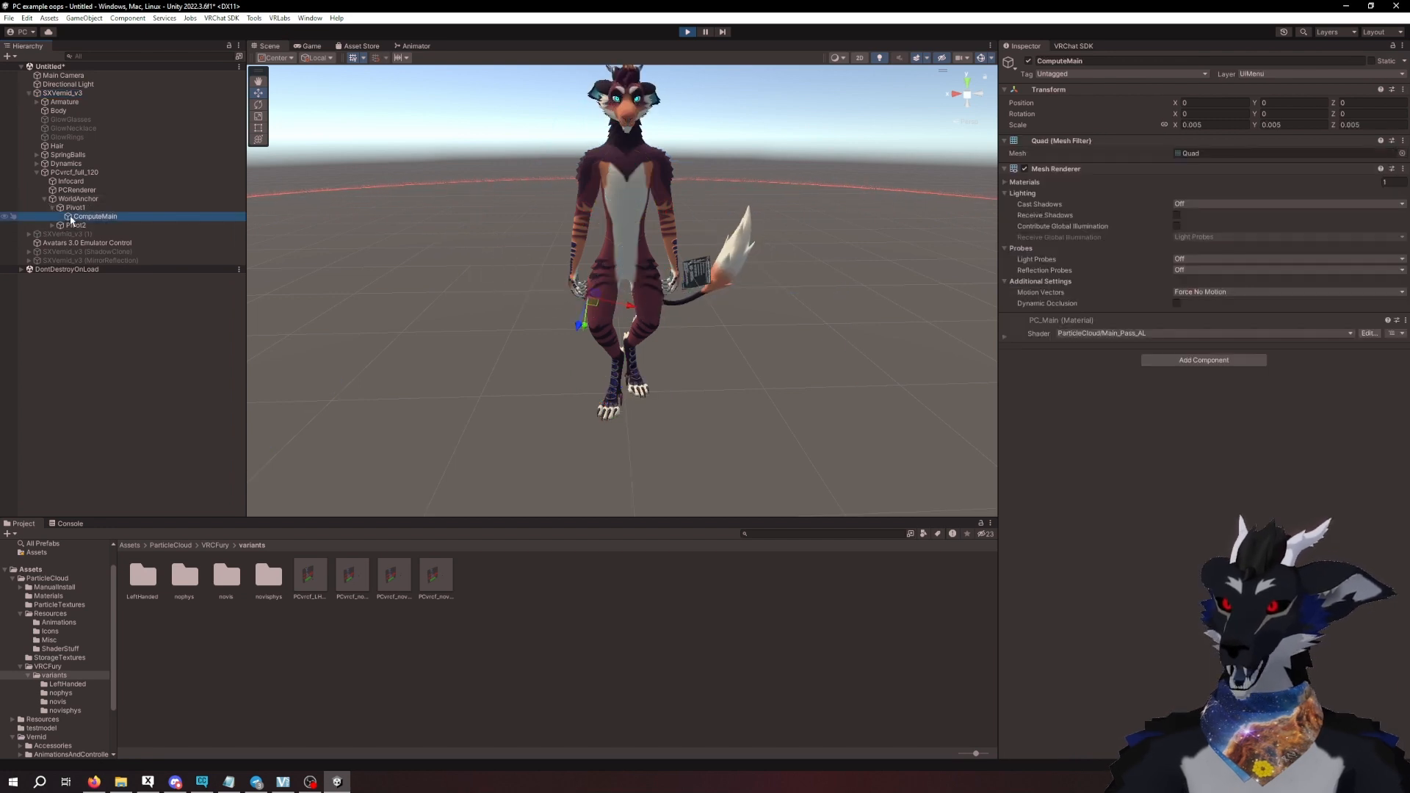
click(1004, 336)
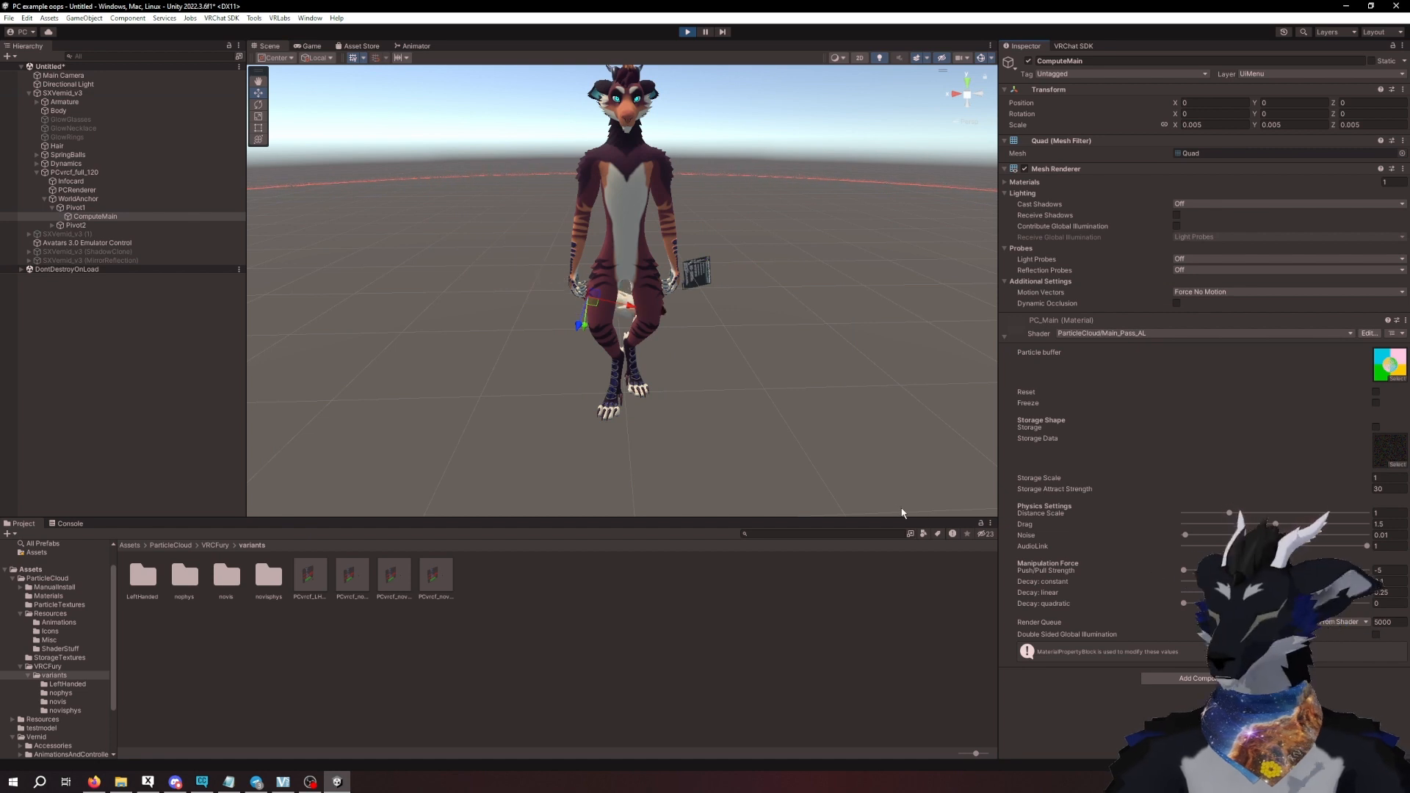
click(48, 595)
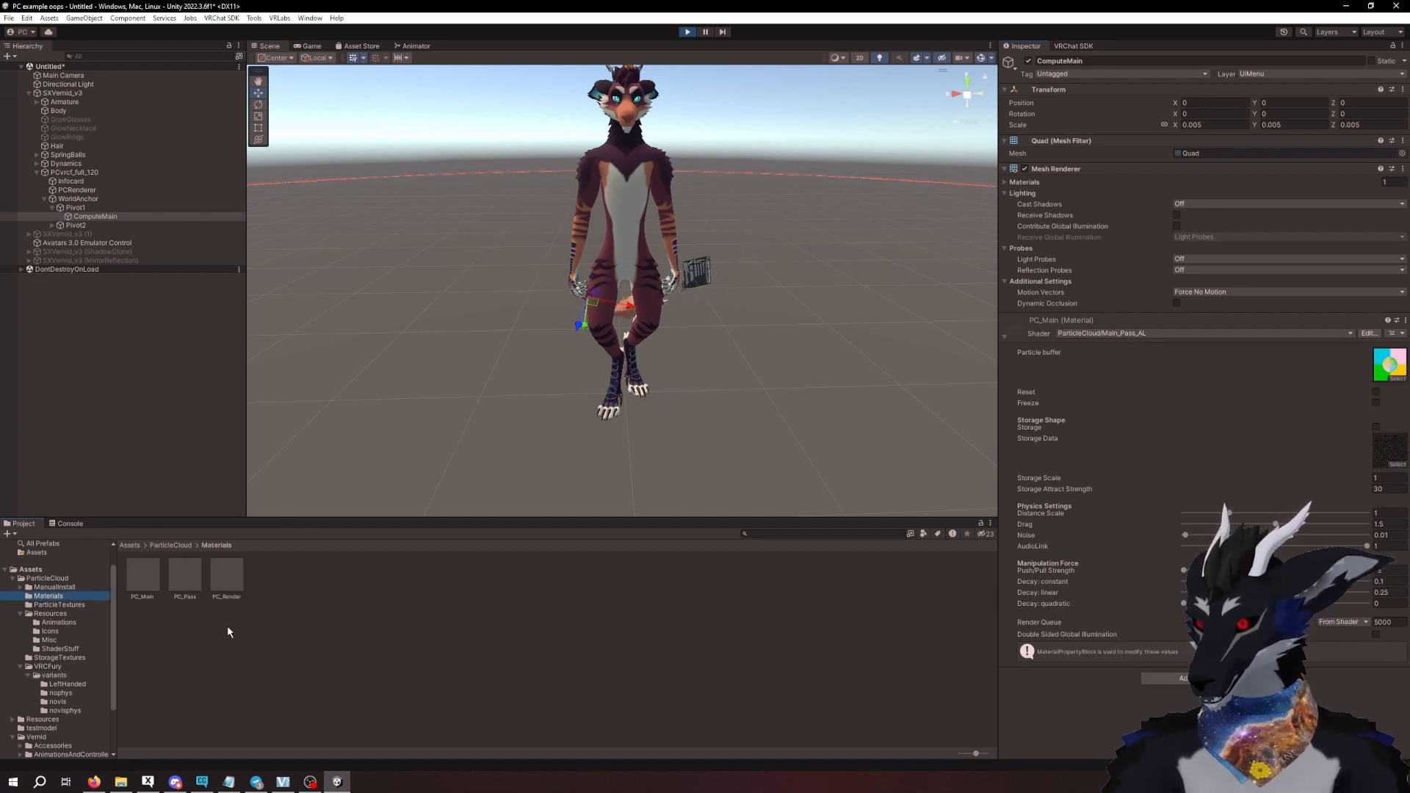
click(145, 575)
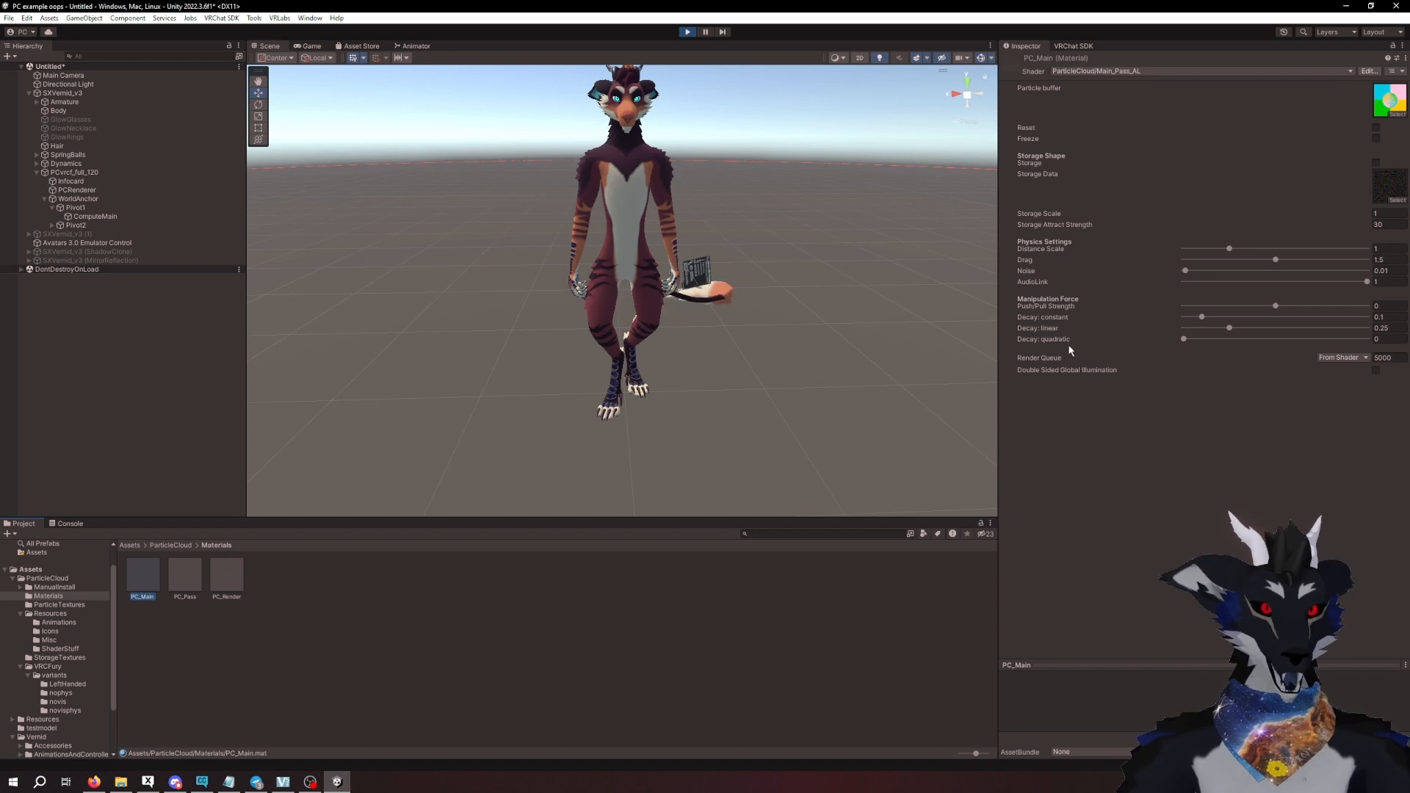
- Set the Right Hand Push/Pull radial of SXVernid_v3 to 1
click(62, 92)
click(1193, 265)
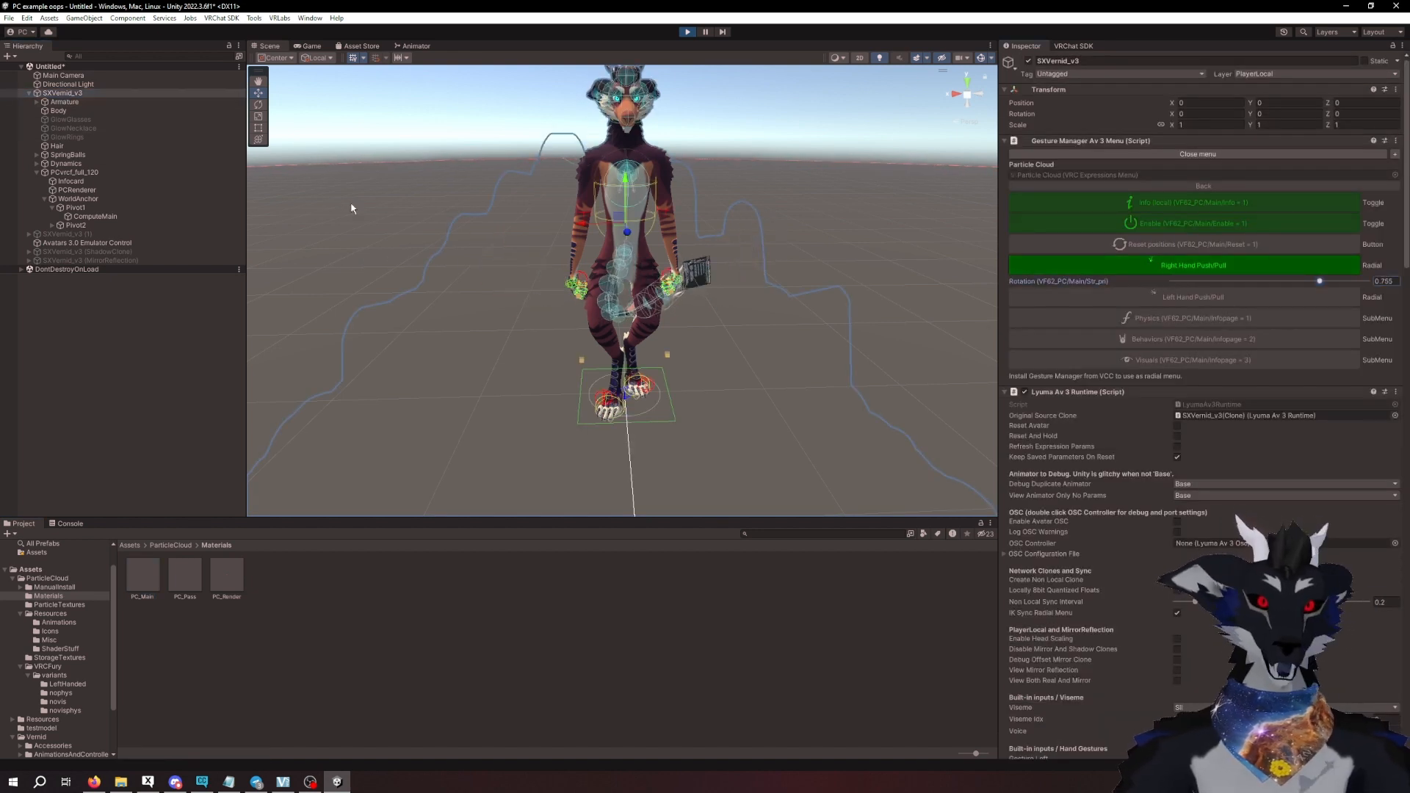
click(1382, 282)
text(1)
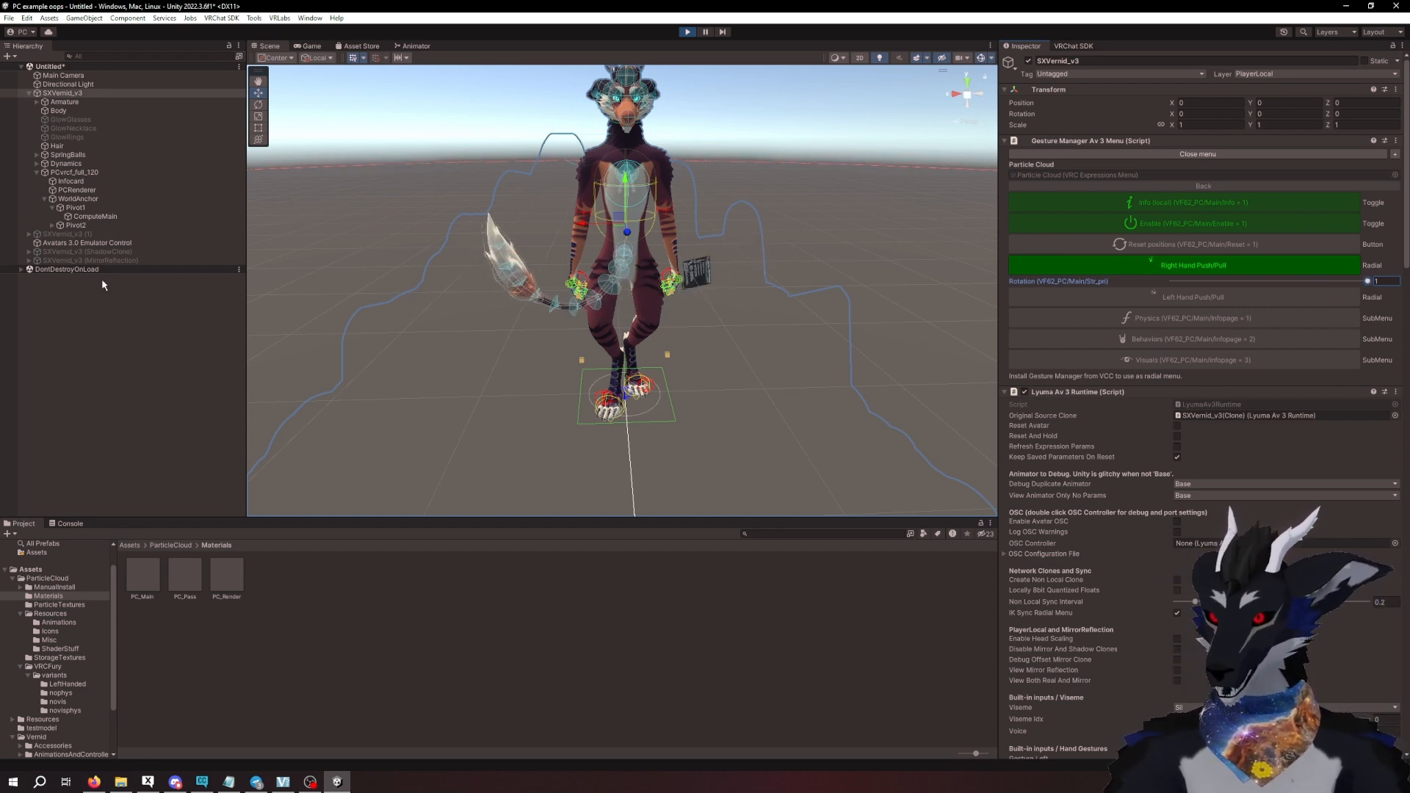
- Inspect the PC_Render material of PCRenderer, try Color mode 0 on its asset and set Color mode to 2 on PCRenderer
click(82, 190)
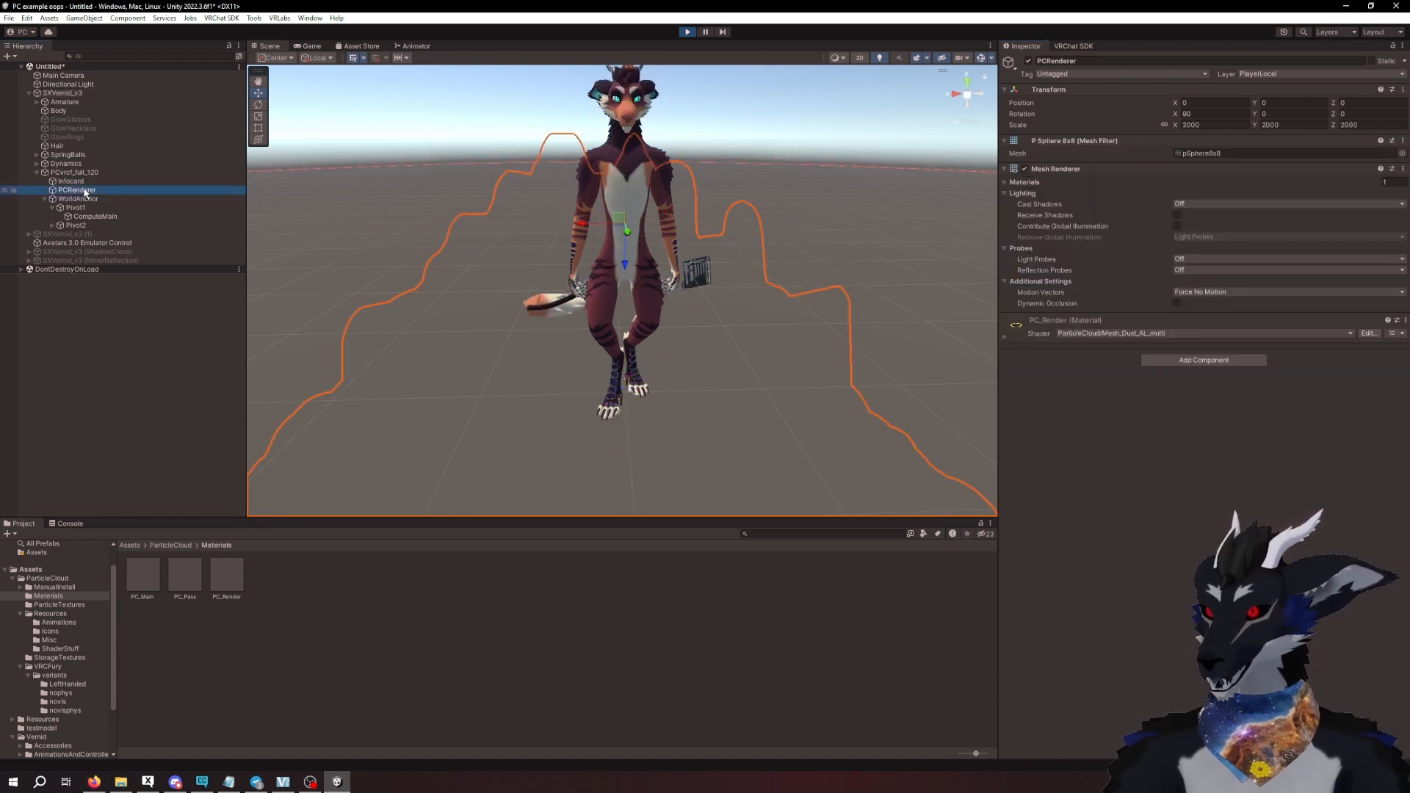
click(1005, 337)
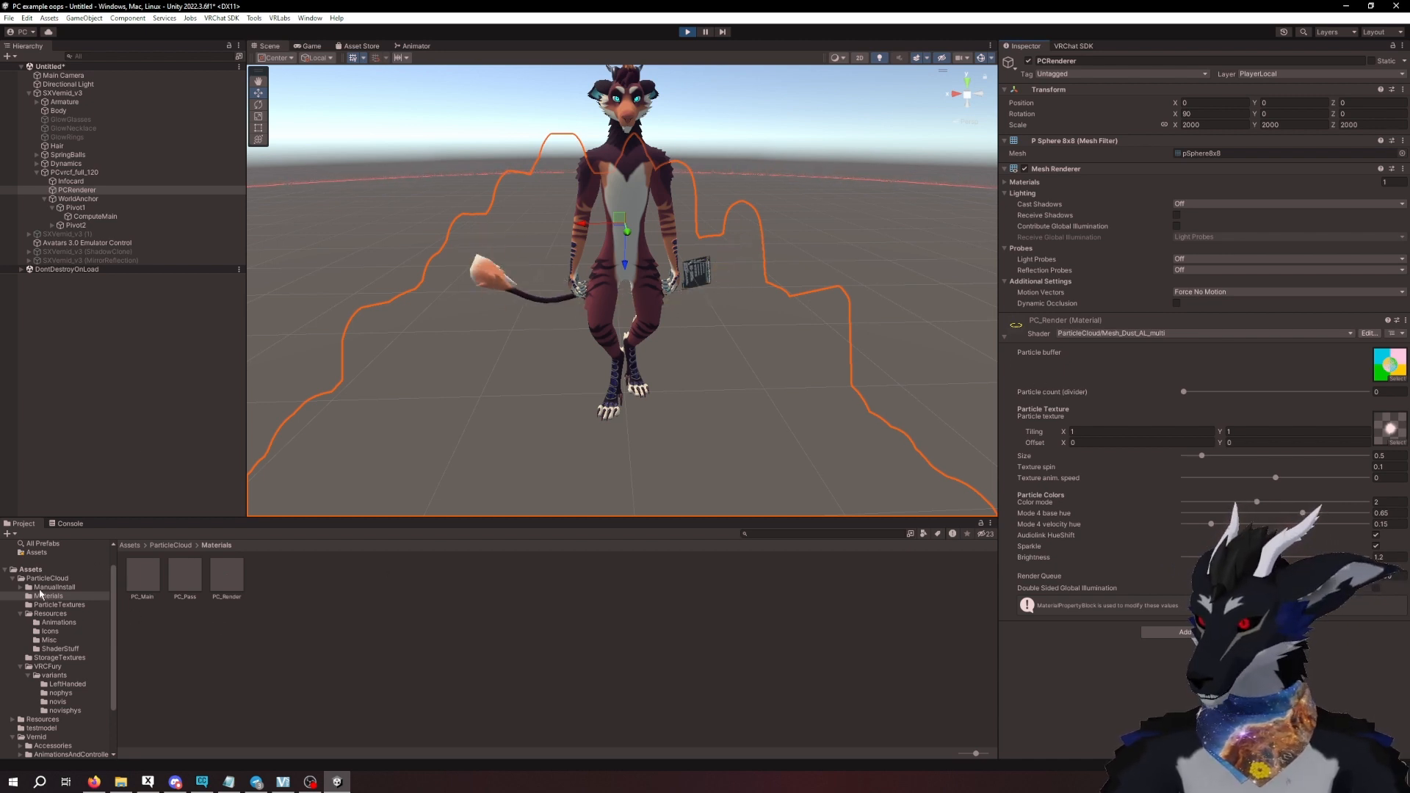
click(232, 578)
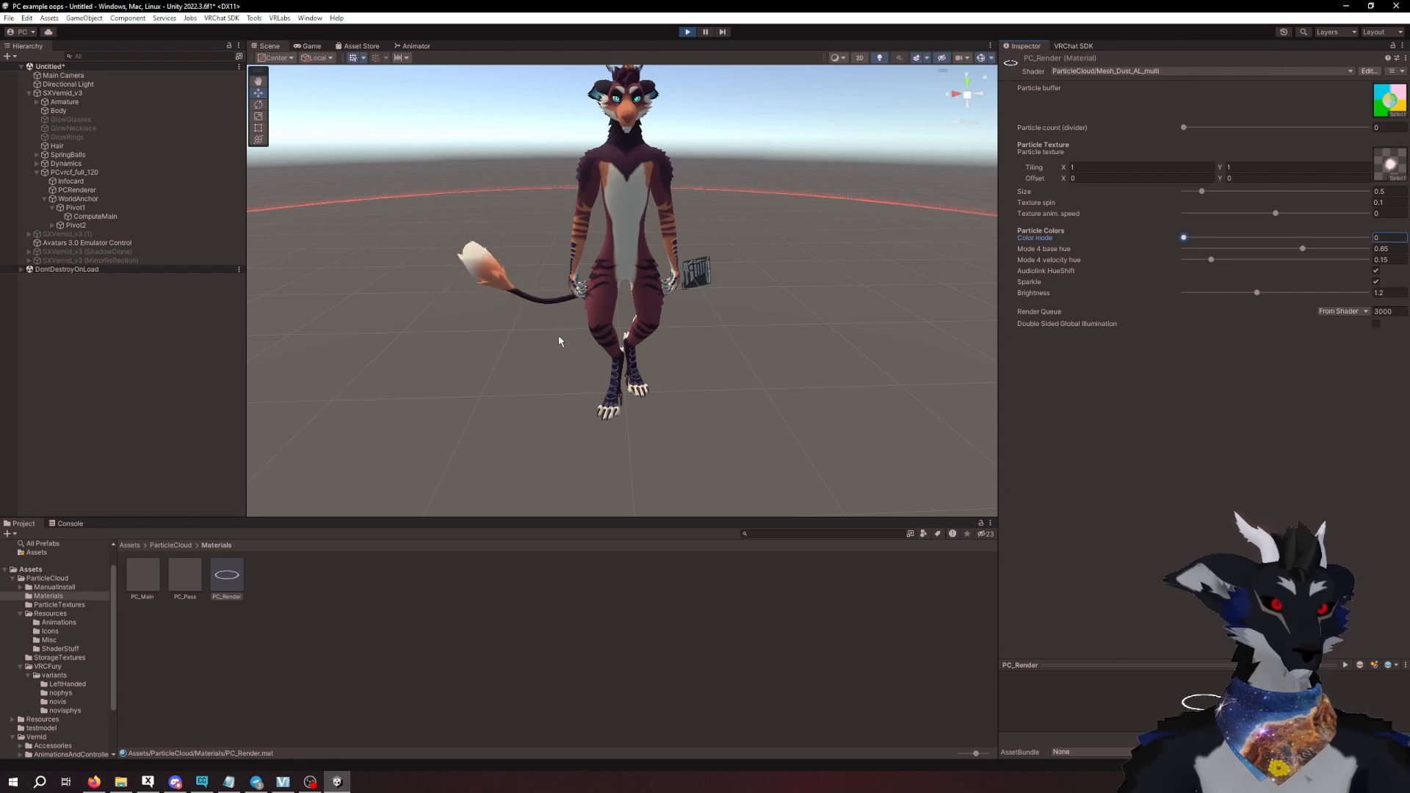
click(77, 190)
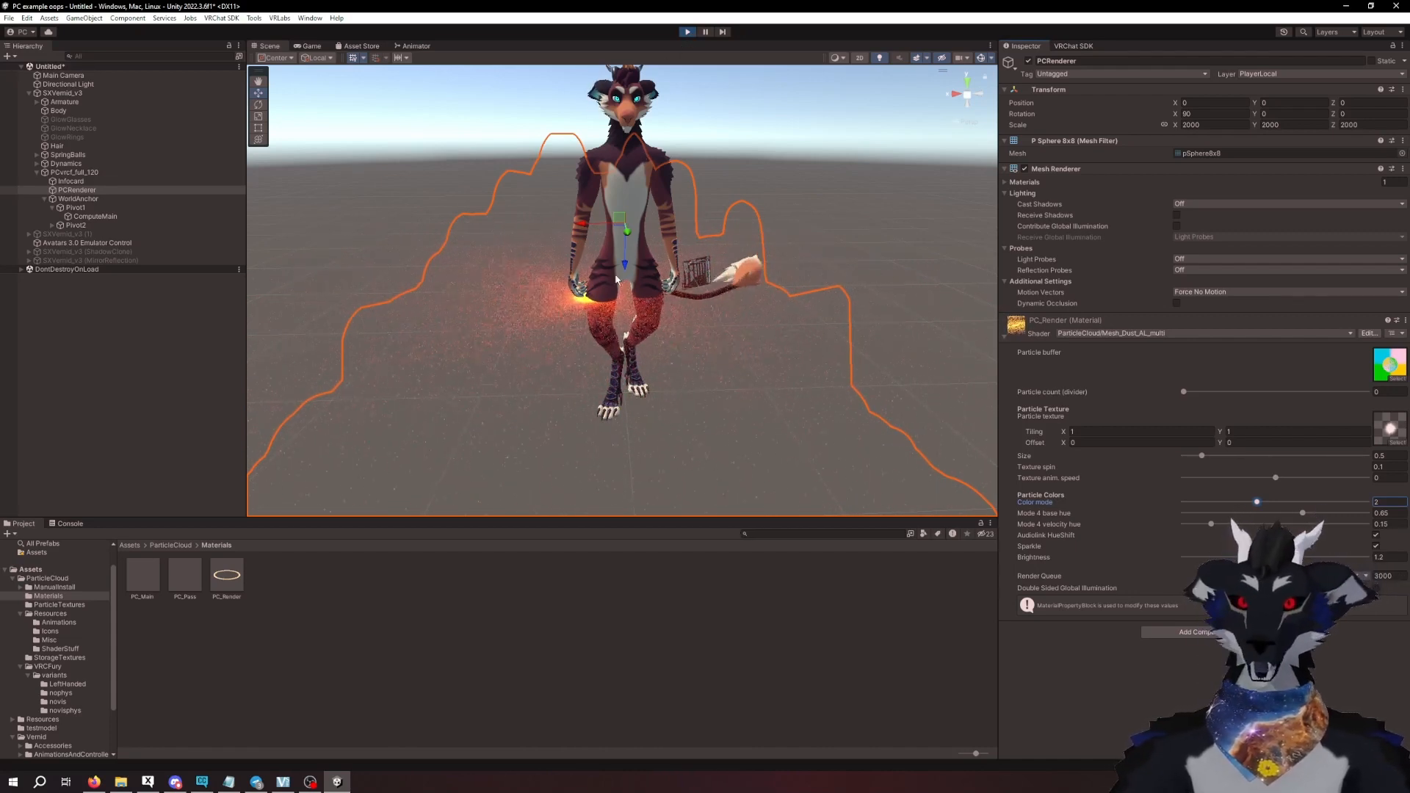
- Turn on Reset positions in the Particle Cloud menu of SXVernid_v3 and examine the particle grid up close around the tail
click(95, 216)
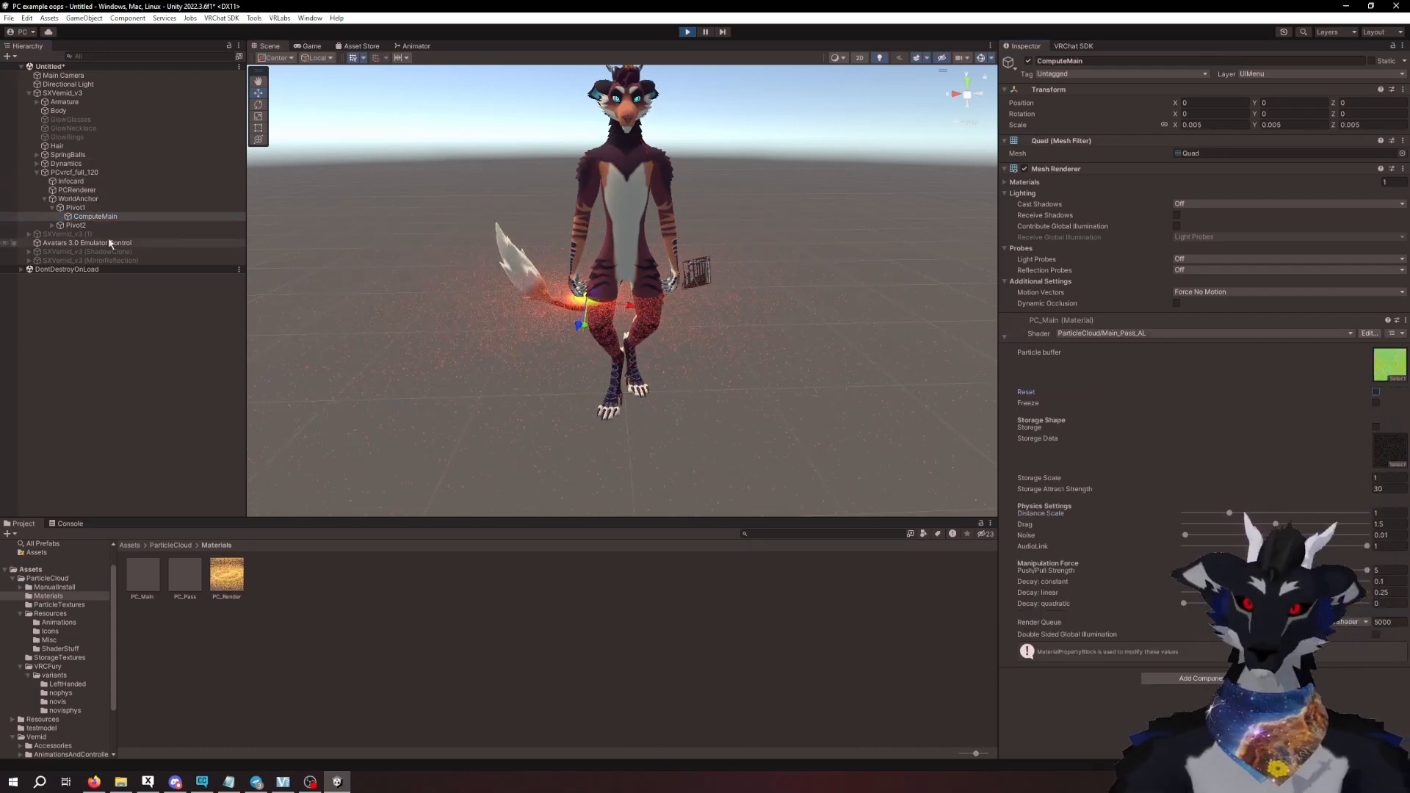
click(73, 172)
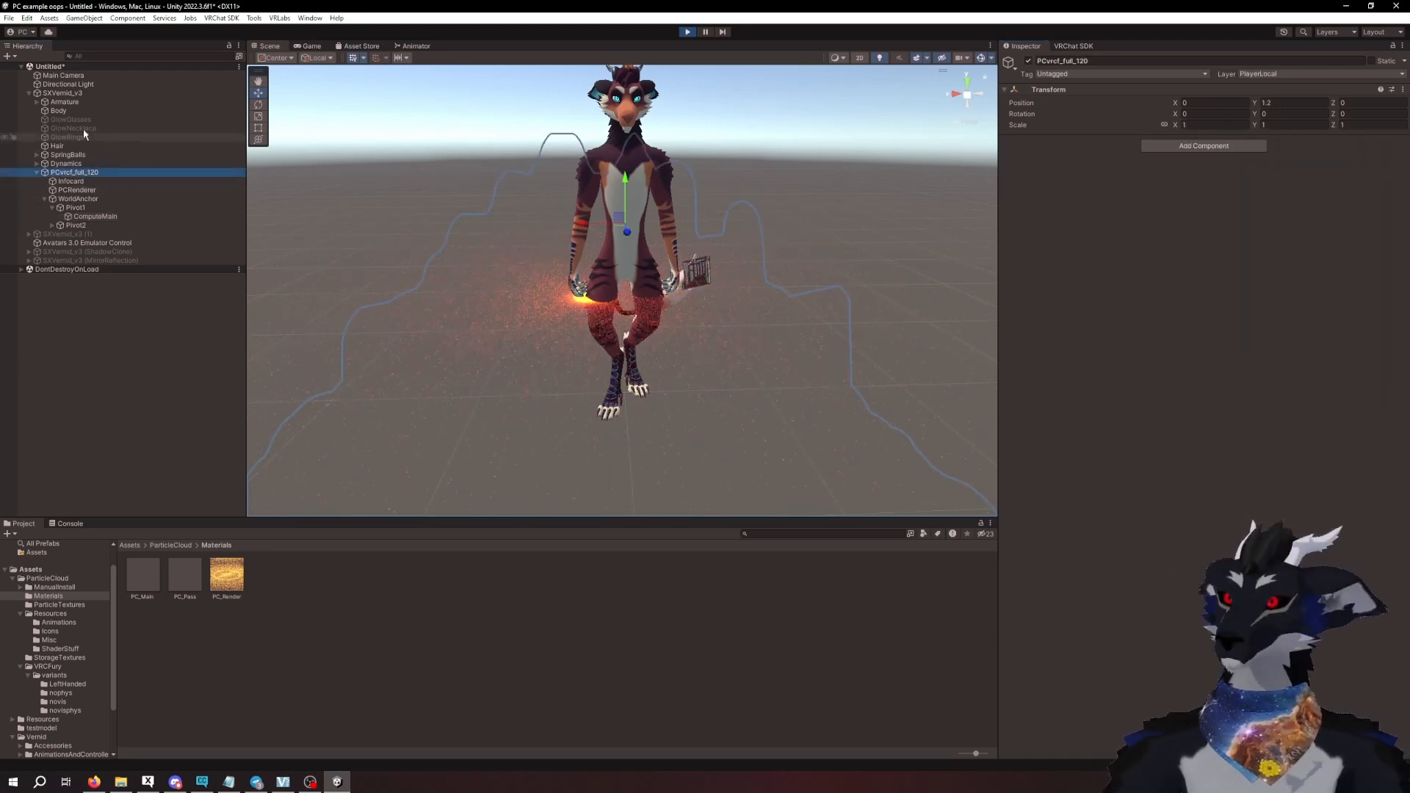
click(63, 94)
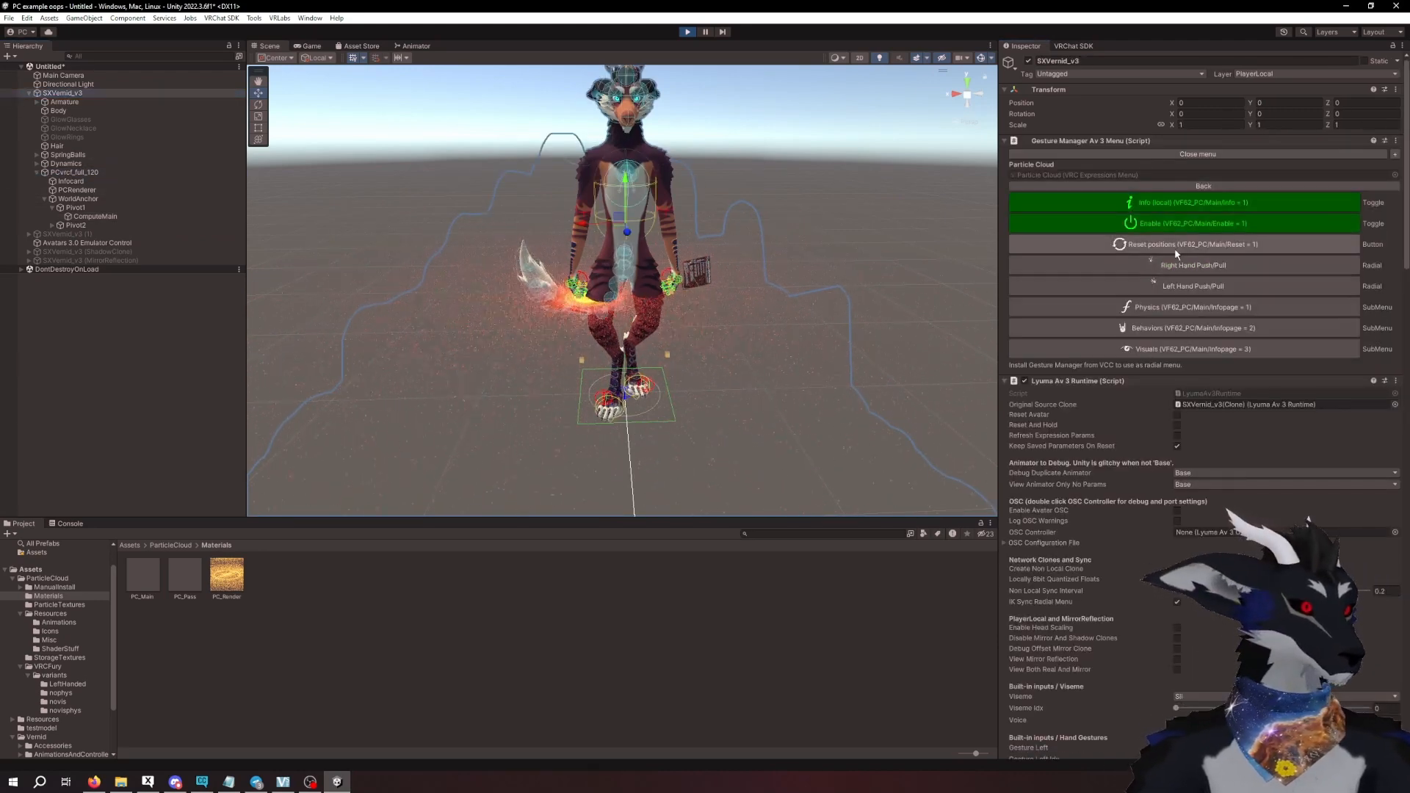
middle_drag(606, 272, 674, 273)
scroll(674, 274, up, 5)
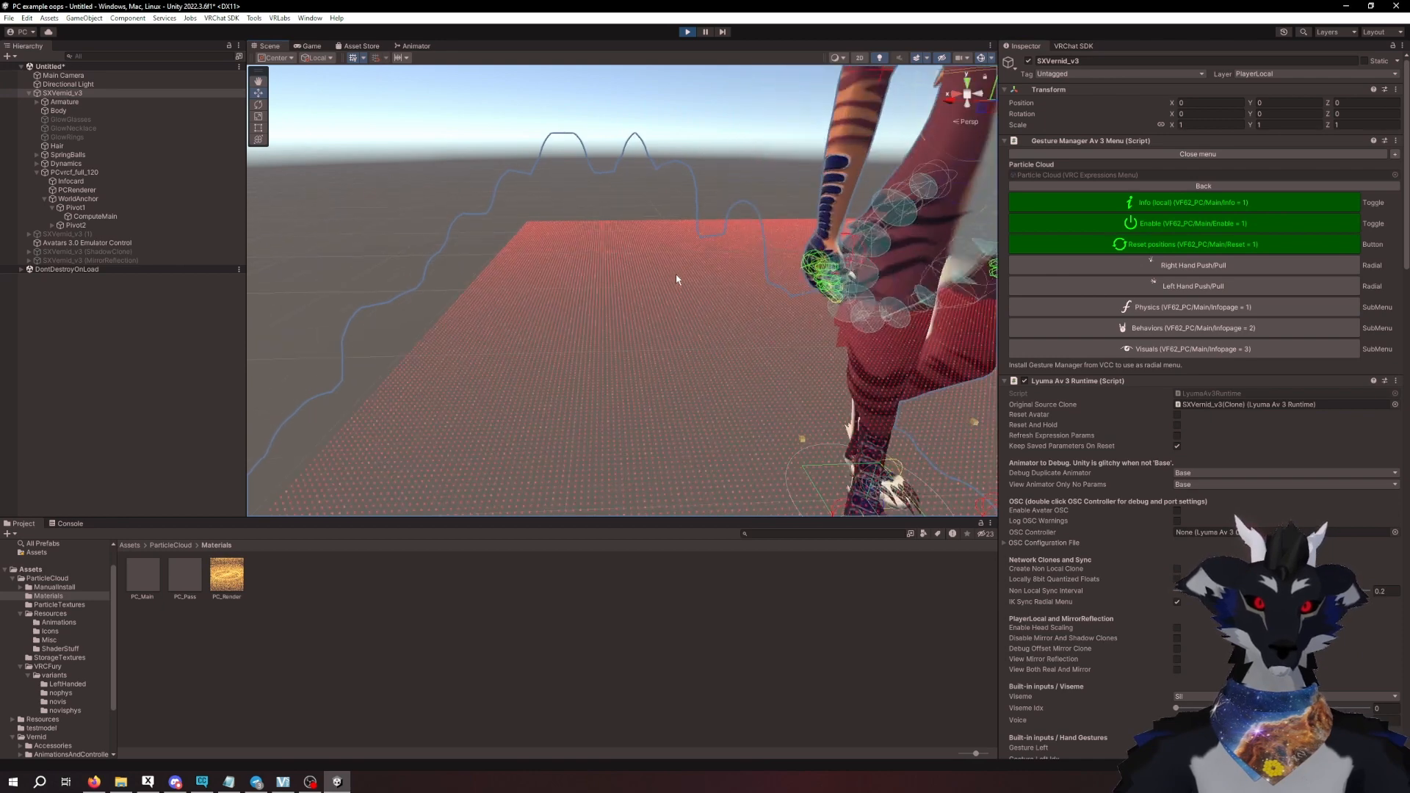
scroll(743, 305, up, 3)
scroll(787, 371, up, 3)
scroll(815, 380, up, 3)
right_drag(840, 390, 866, 381)
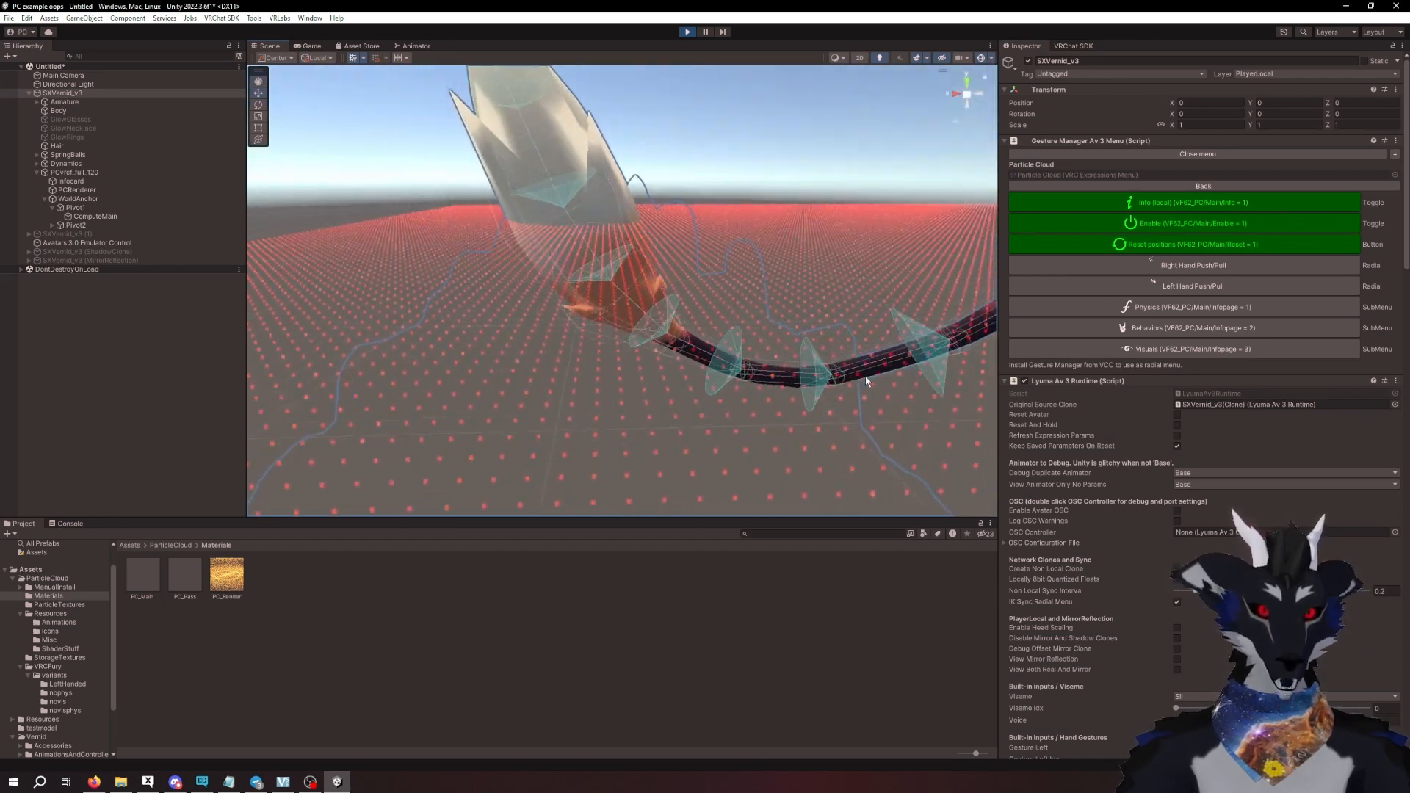
- Apply the amogus texture from the ParticleTextures folder as the particle texture of PCRenderer's PC_Render material
mouse_move(866, 381)
middle_down()
mouse_move(866, 356)
mouse_move(863, 366)
middle_up()
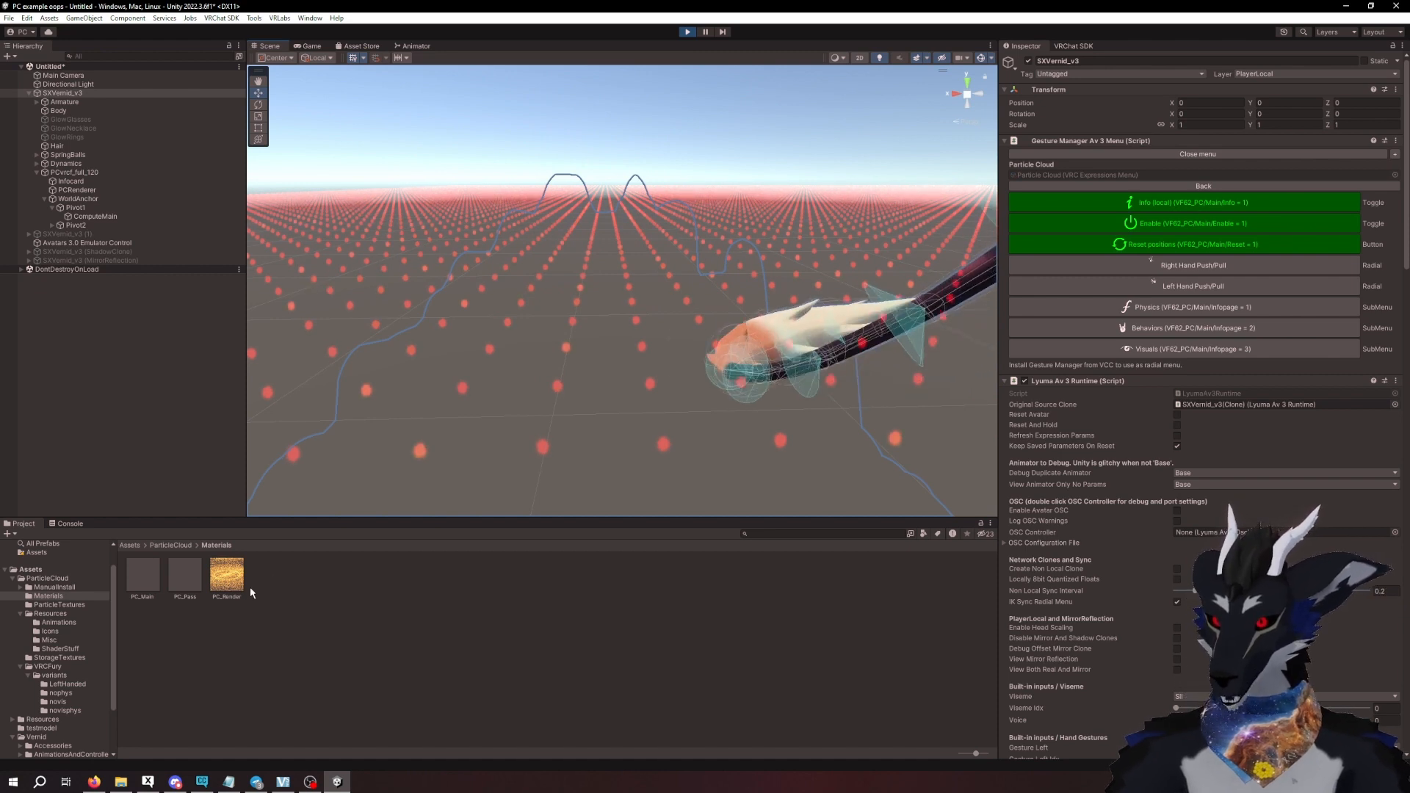
click(227, 577)
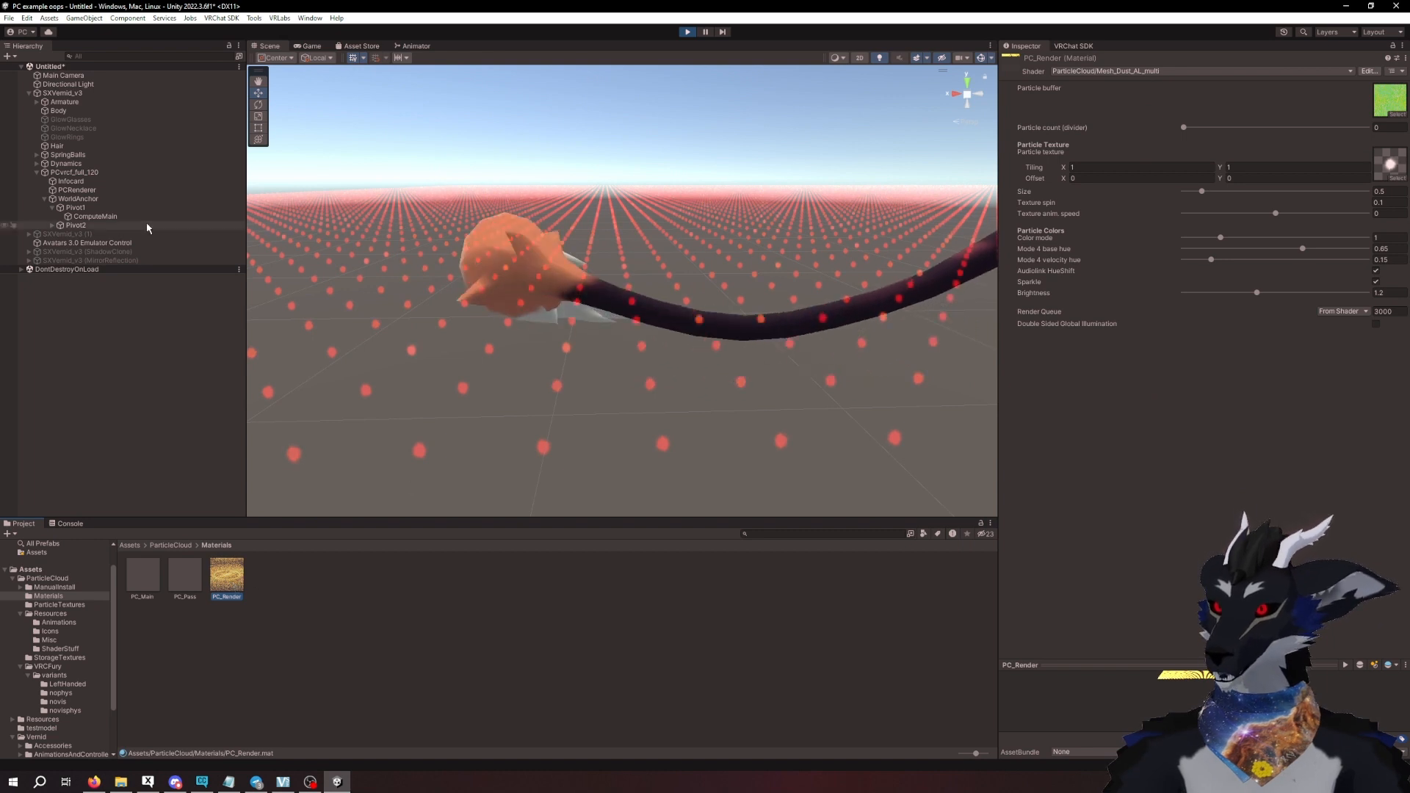
click(81, 190)
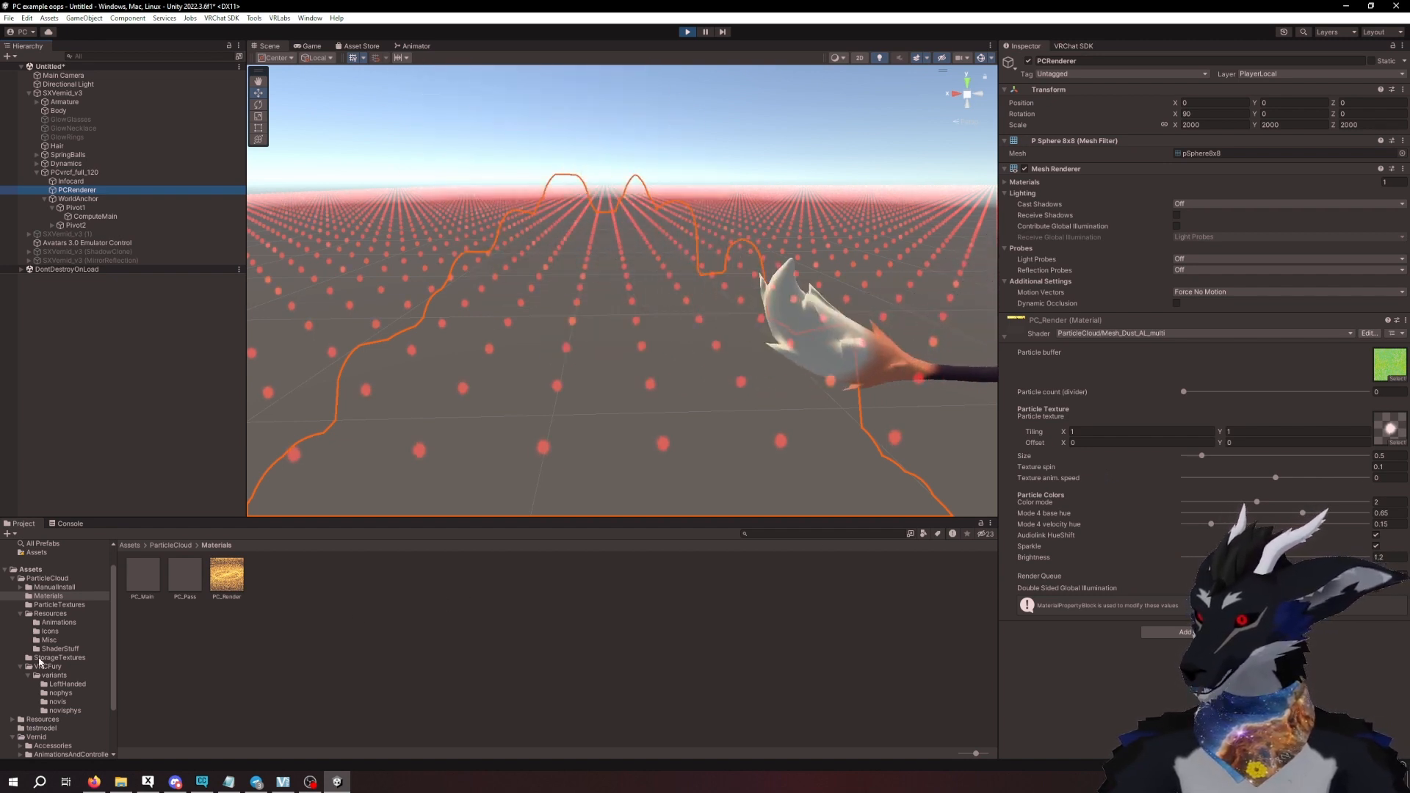
click(66, 604)
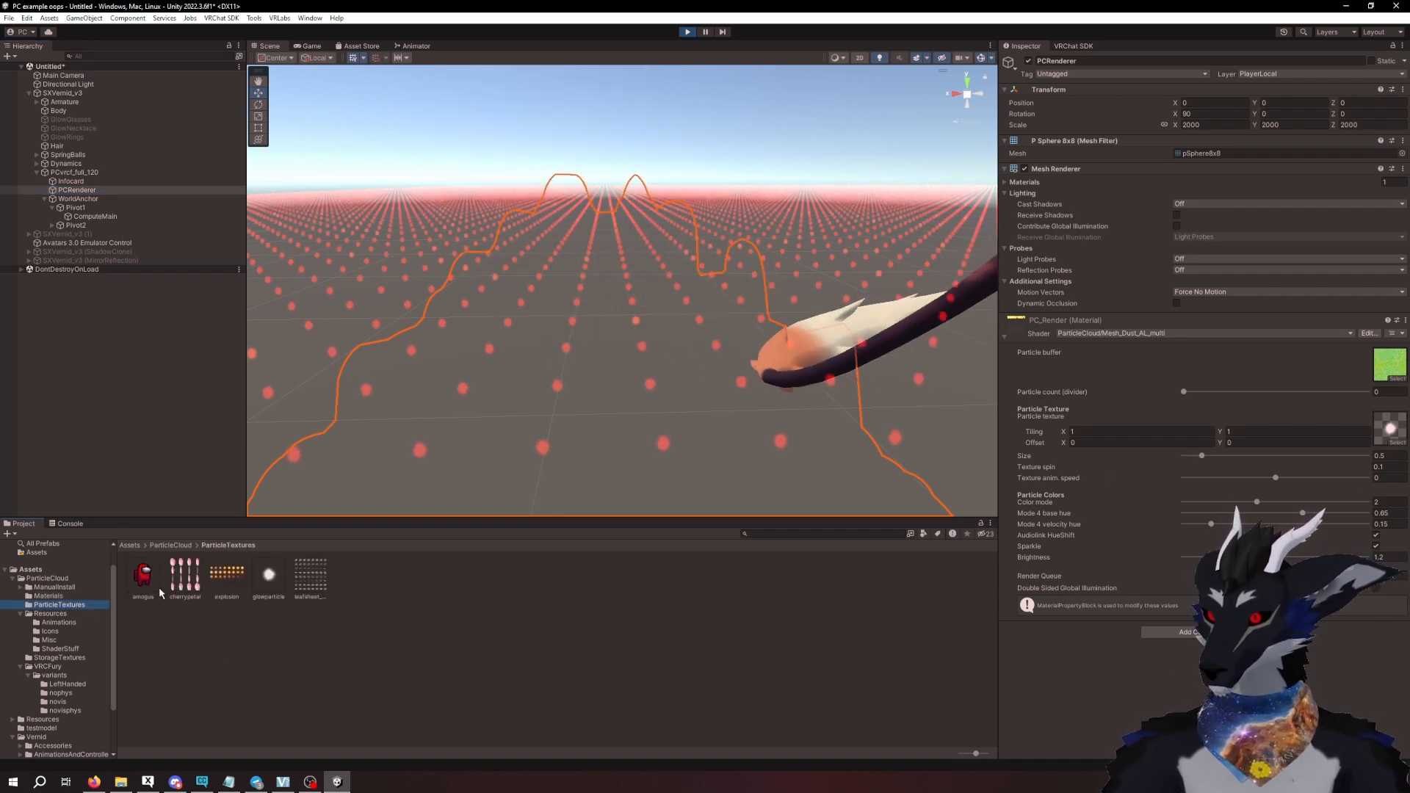
drag(144, 577, 1374, 441)
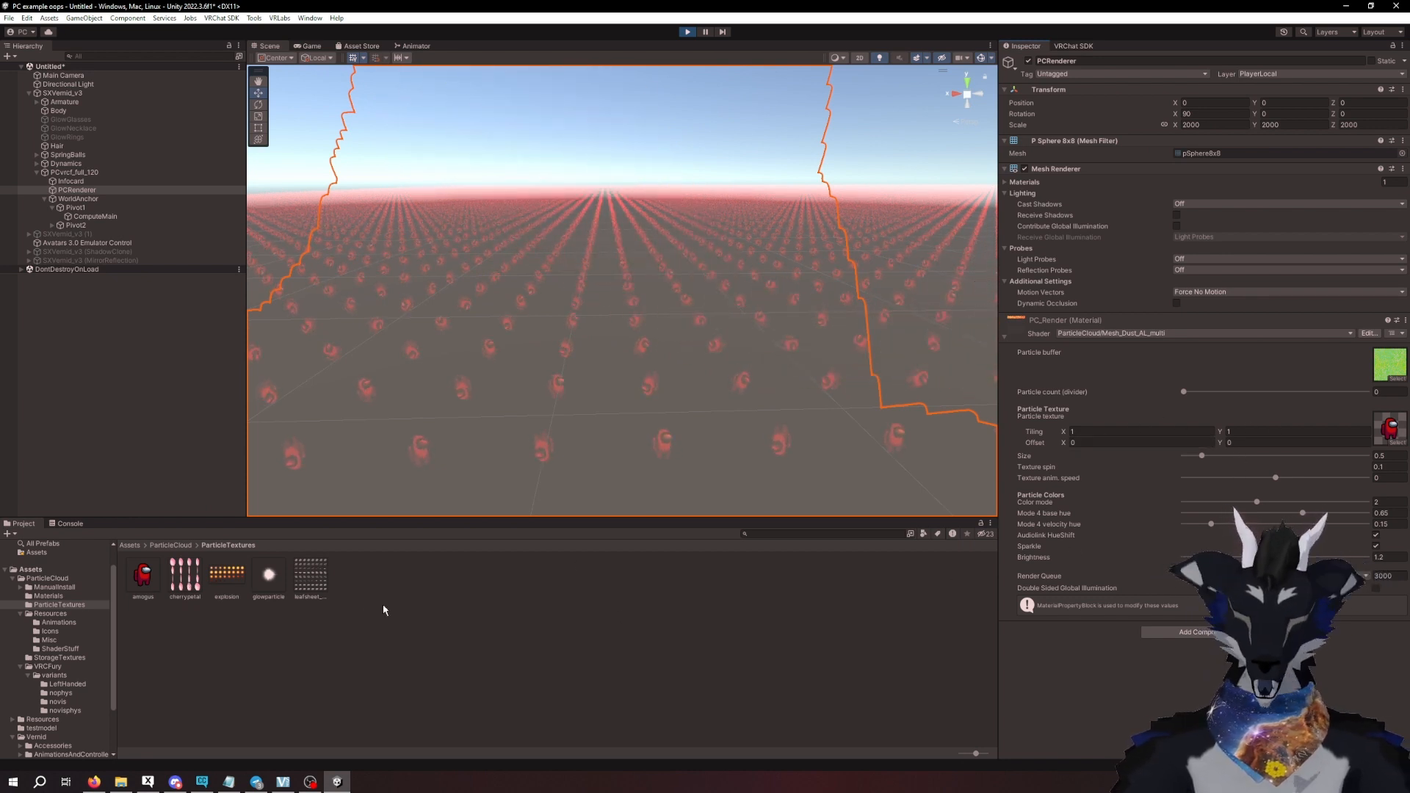
- Replace PCRenderer's particle texture with the cherrypetal texture and set its tiling to X 4, Y 4
drag(191, 589, 1391, 430)
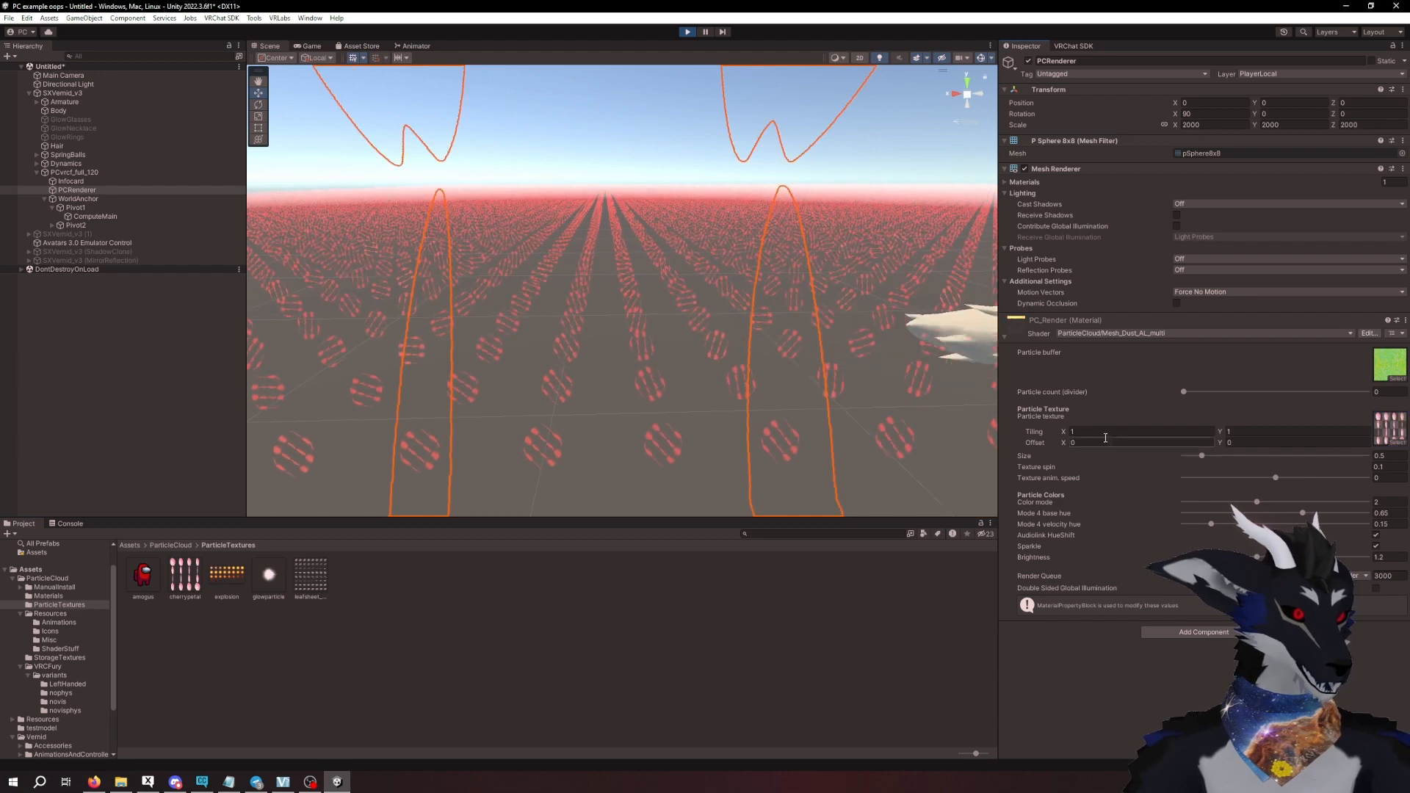
text(4)
key(Tab)
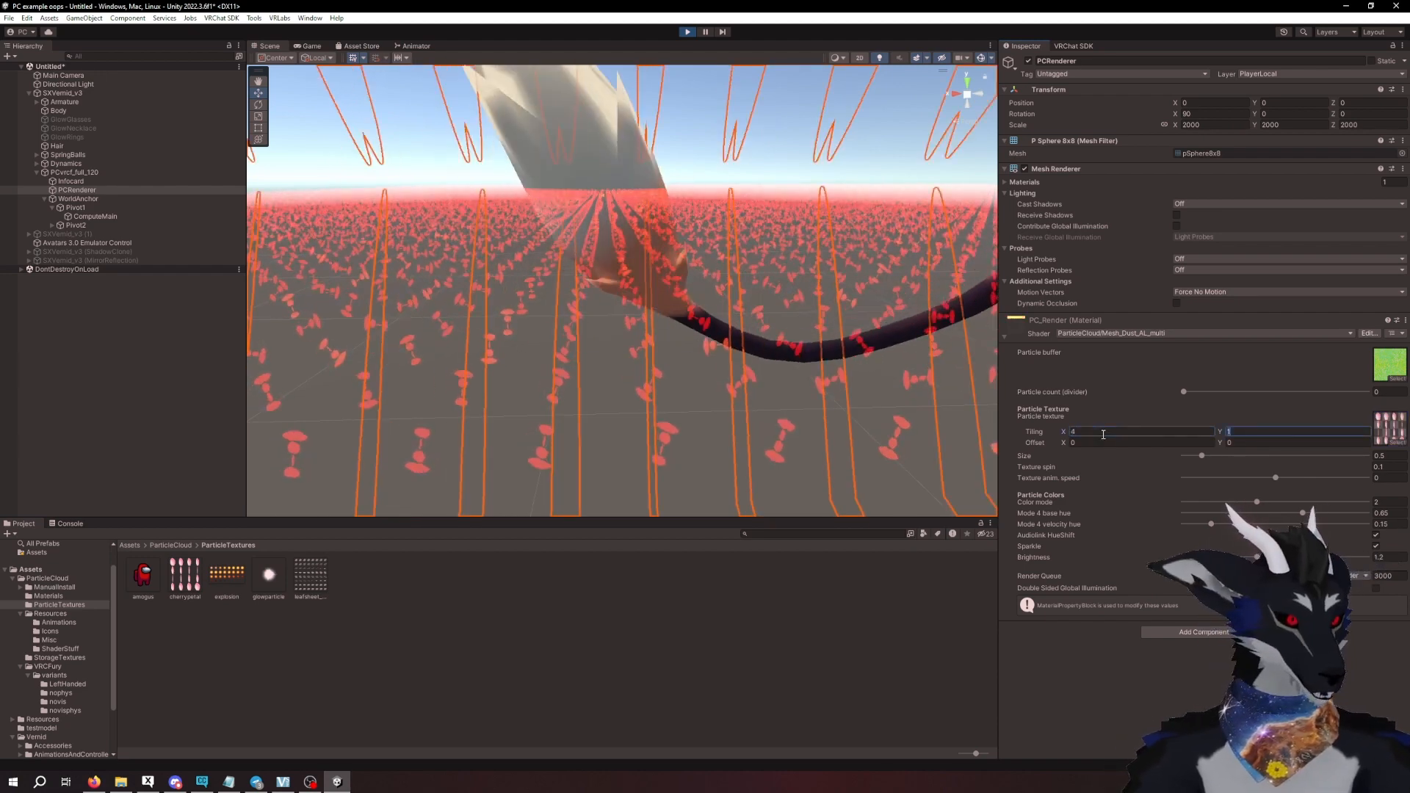
text(4)
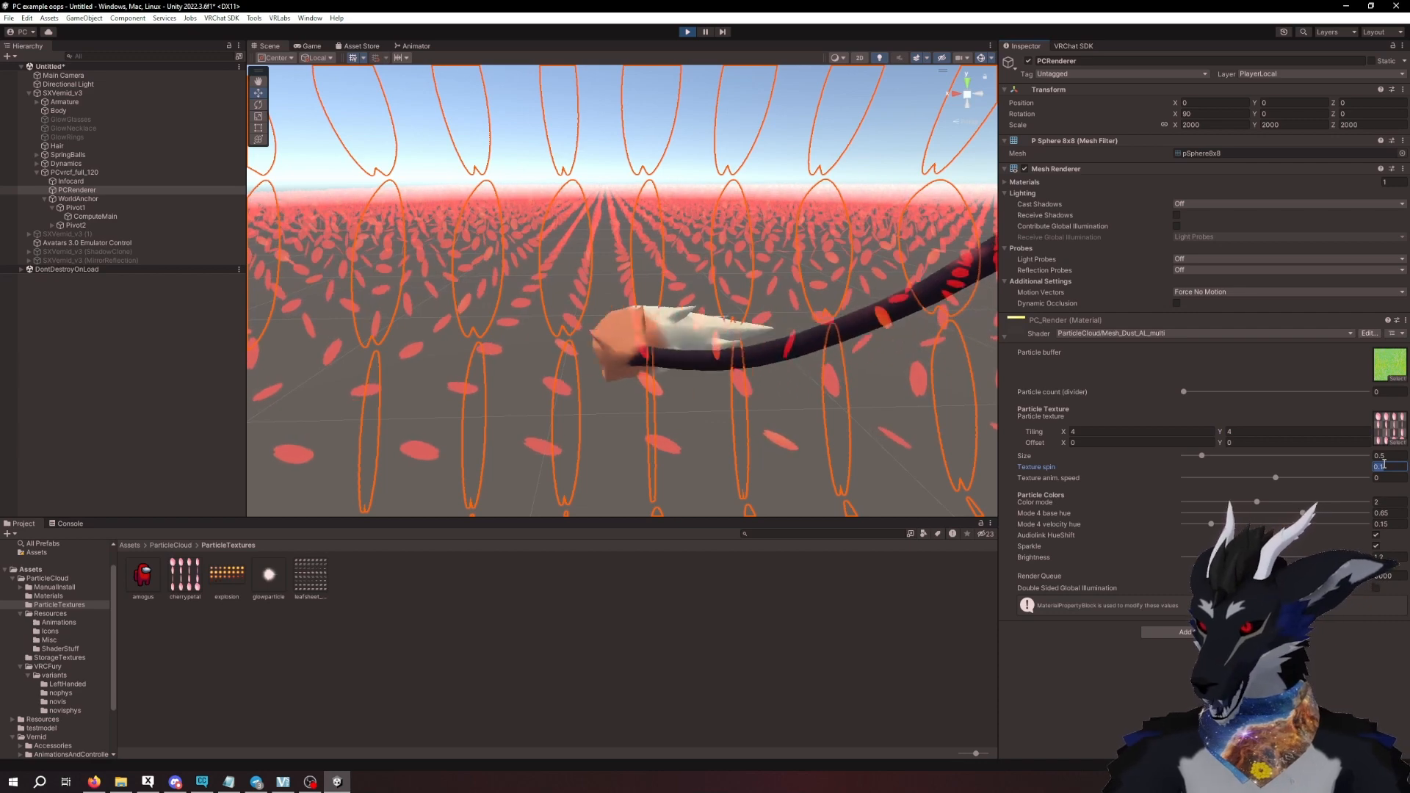
- Try other Texture spin values on PCRenderer's material, return it to 0.1, and set Texture anim. speed to 0.117
text(0)
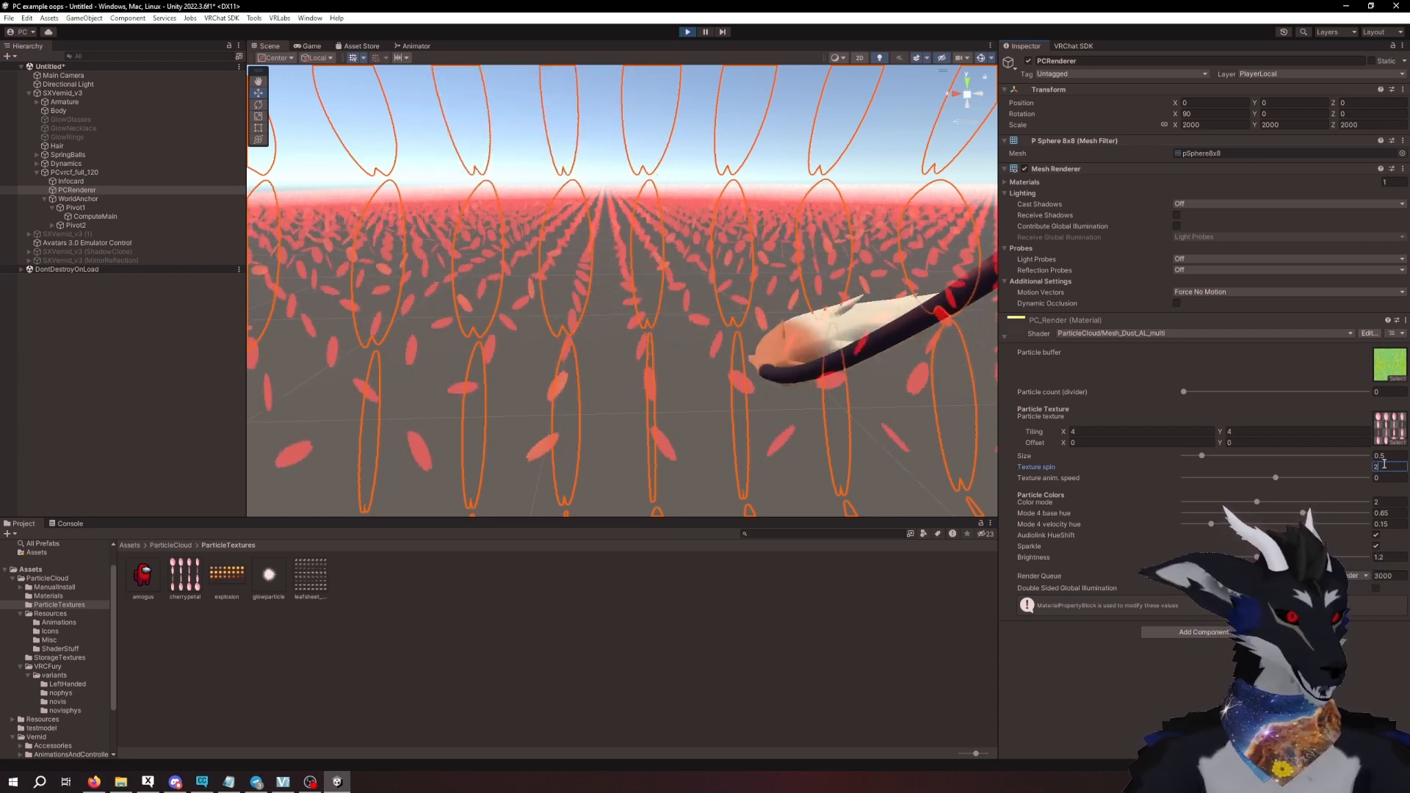
key(BackSpace)
text(3)
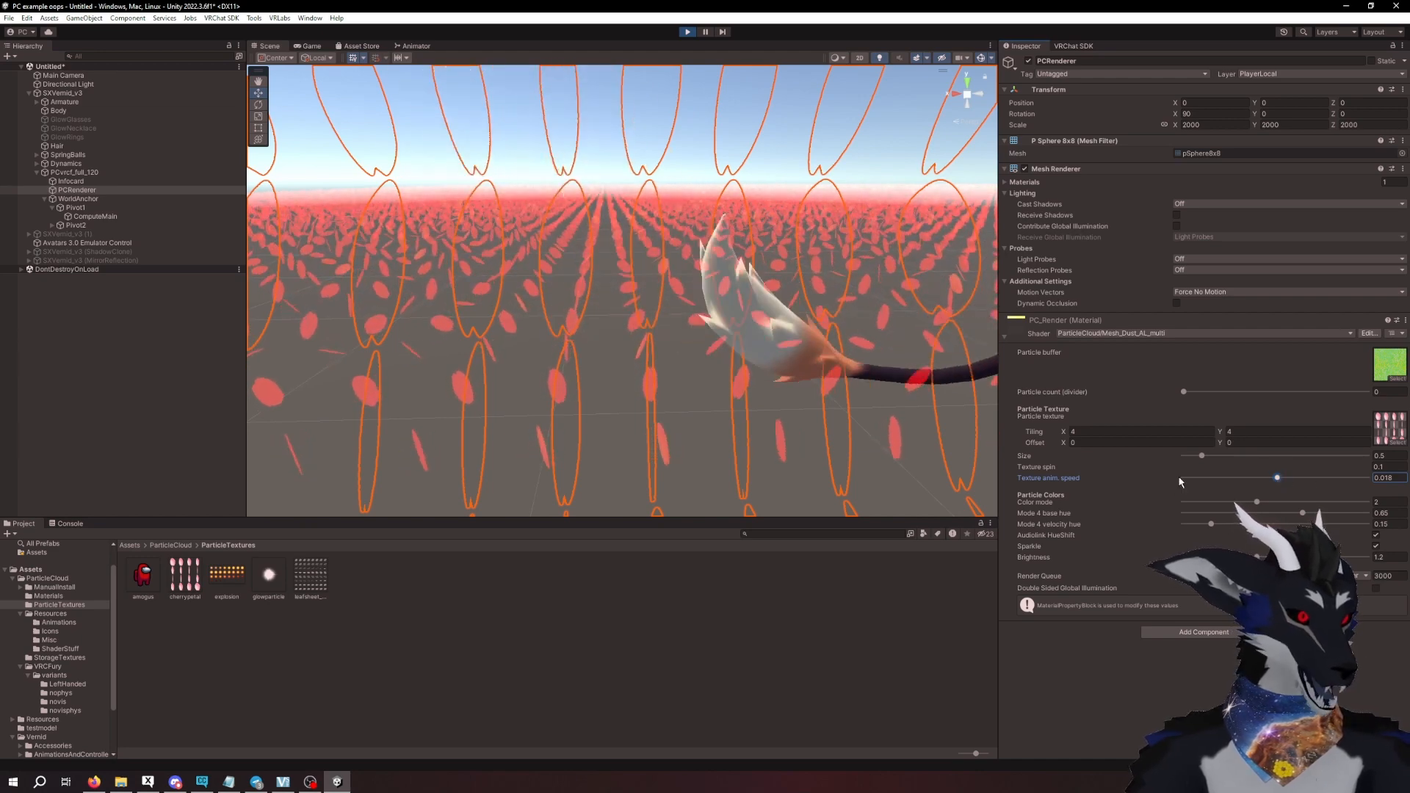
mouse_move(1277, 477)
mouse_down()
mouse_move(1350, 479)
mouse_move(1287, 481)
mouse_up()
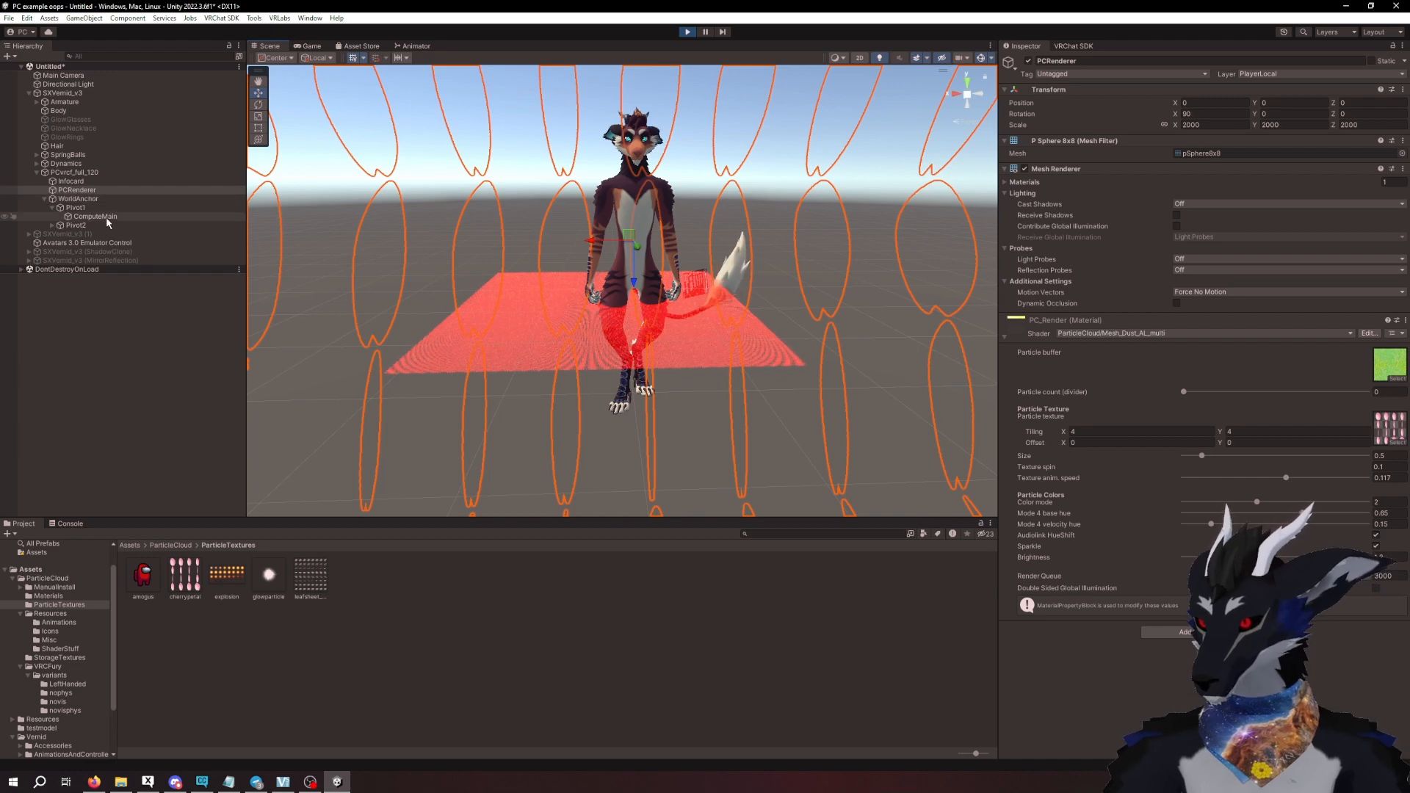
- In the Particle Cloud Behaviors menu of SXVernid_v3, enable Primary Pos: Store and Storage
click(63, 93)
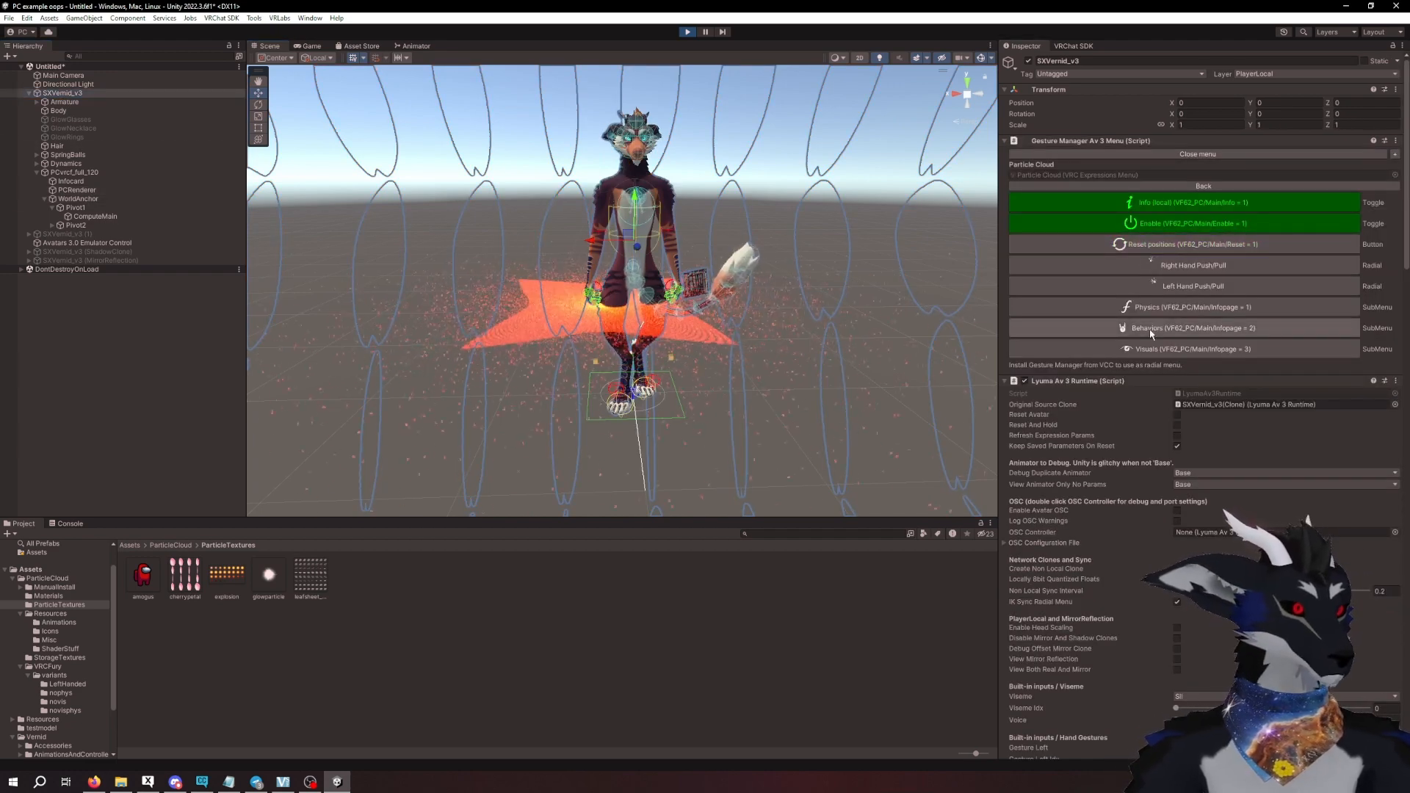
click(1155, 326)
click(1168, 268)
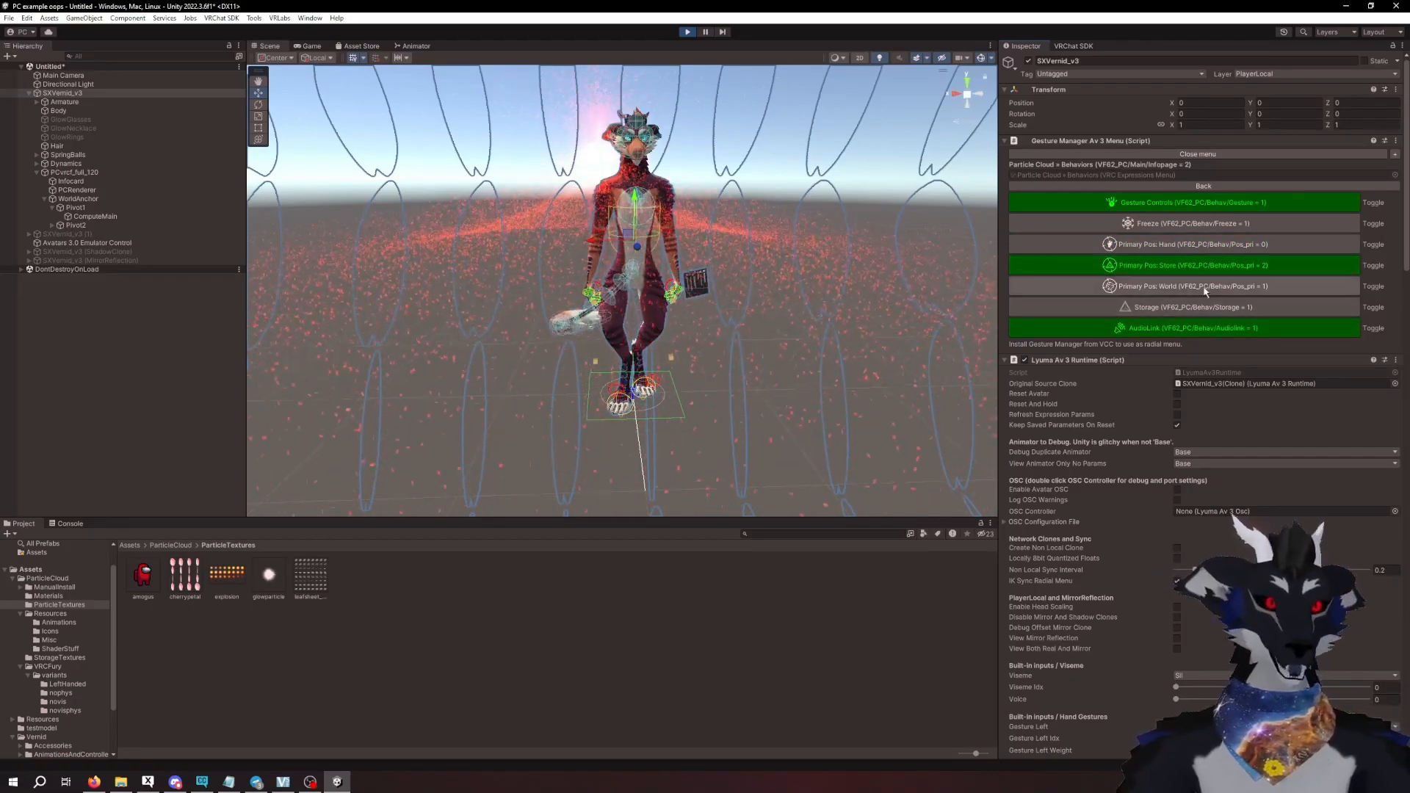
click(1205, 309)
- Examine the stored particle shape beside the avatar's shoulder up close and from several angles
middle_drag(670, 226, 710, 276)
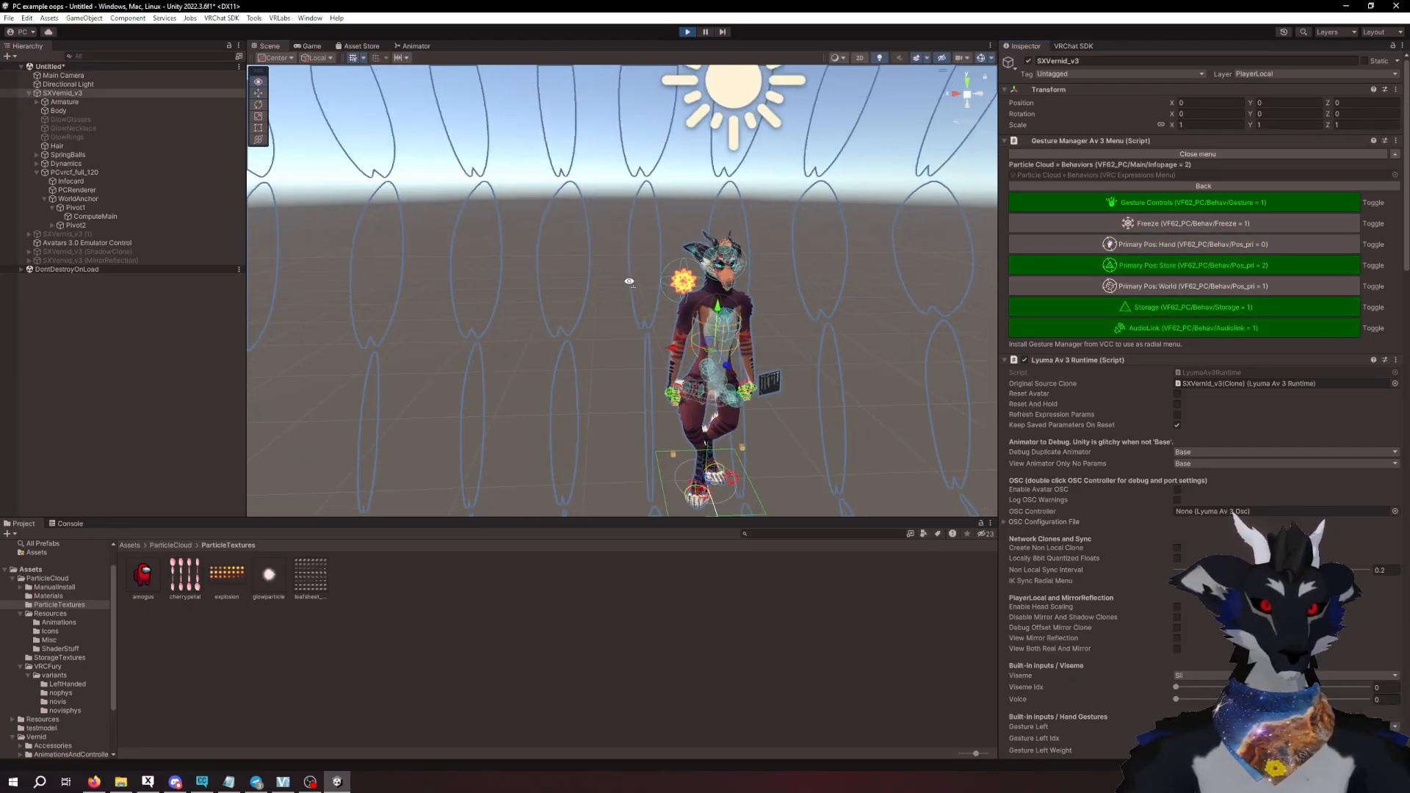
alt+drag(629, 280, 793, 280)
middle_drag(651, 279, 728, 303)
scroll(684, 264, up, 6)
scroll(683, 263, up, 3)
scroll(728, 303, up, 3)
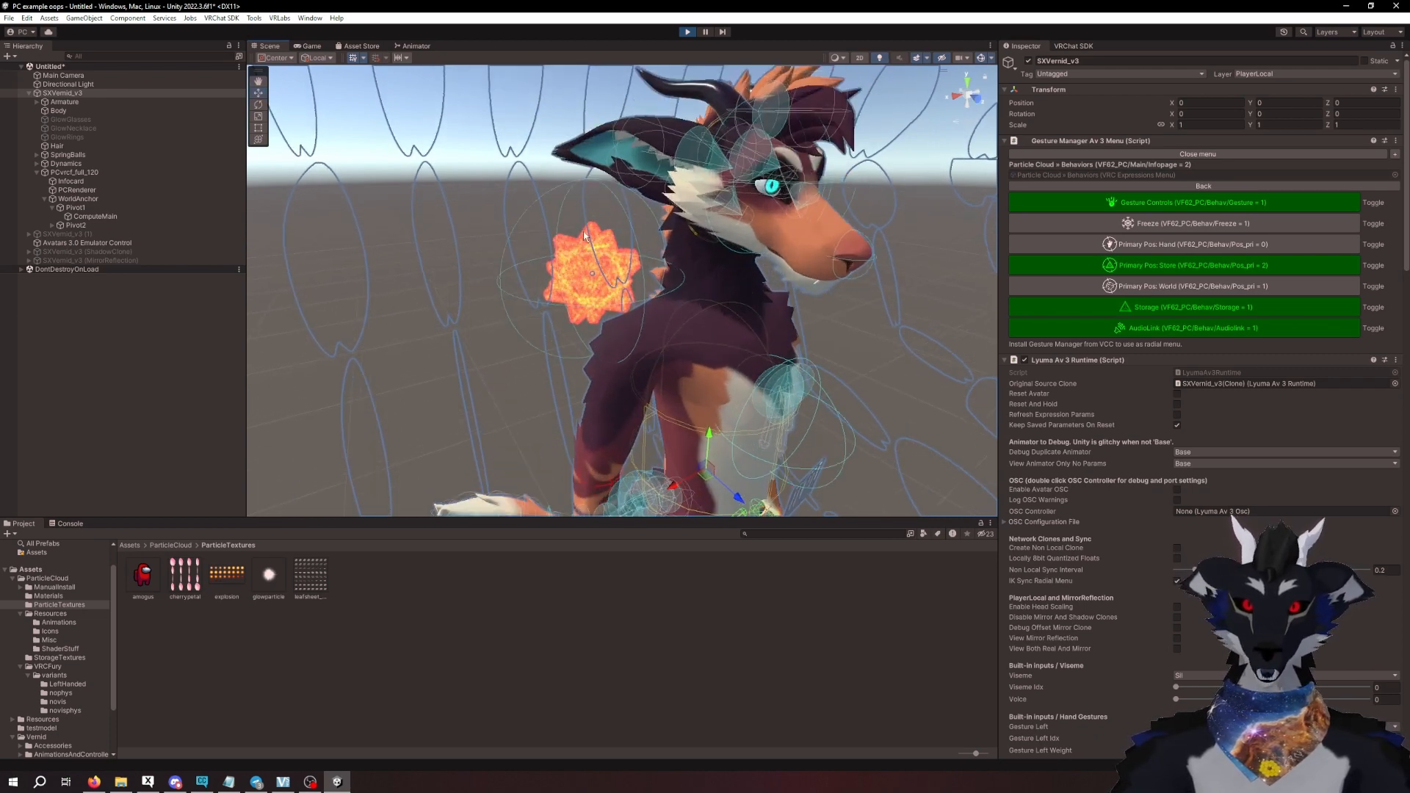
alt+drag(899, 312, 800, 317)
middle_drag(896, 351, 762, 304)
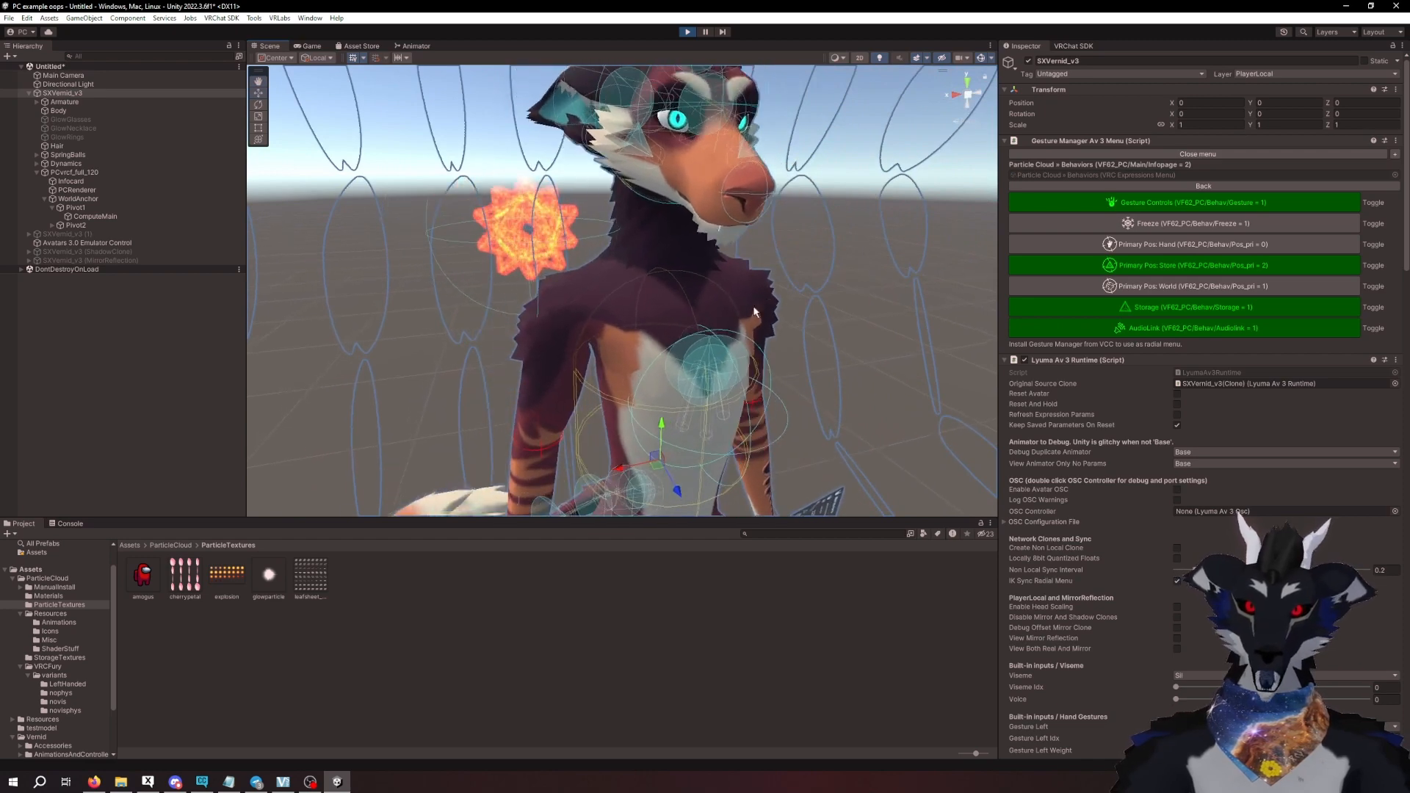
alt+drag(762, 330, 716, 297)
middle_drag(716, 297, 717, 314)
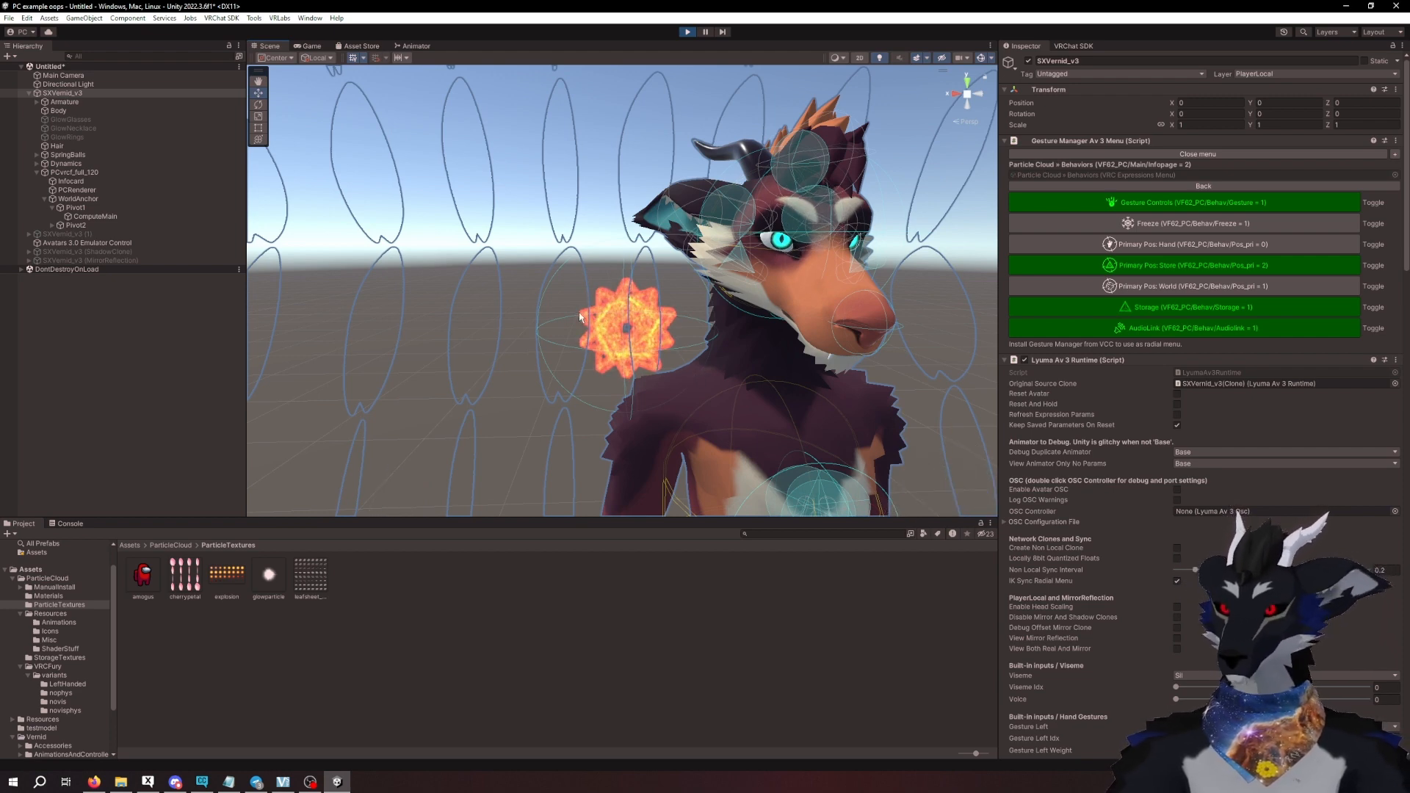
scroll(636, 361, down, 5)
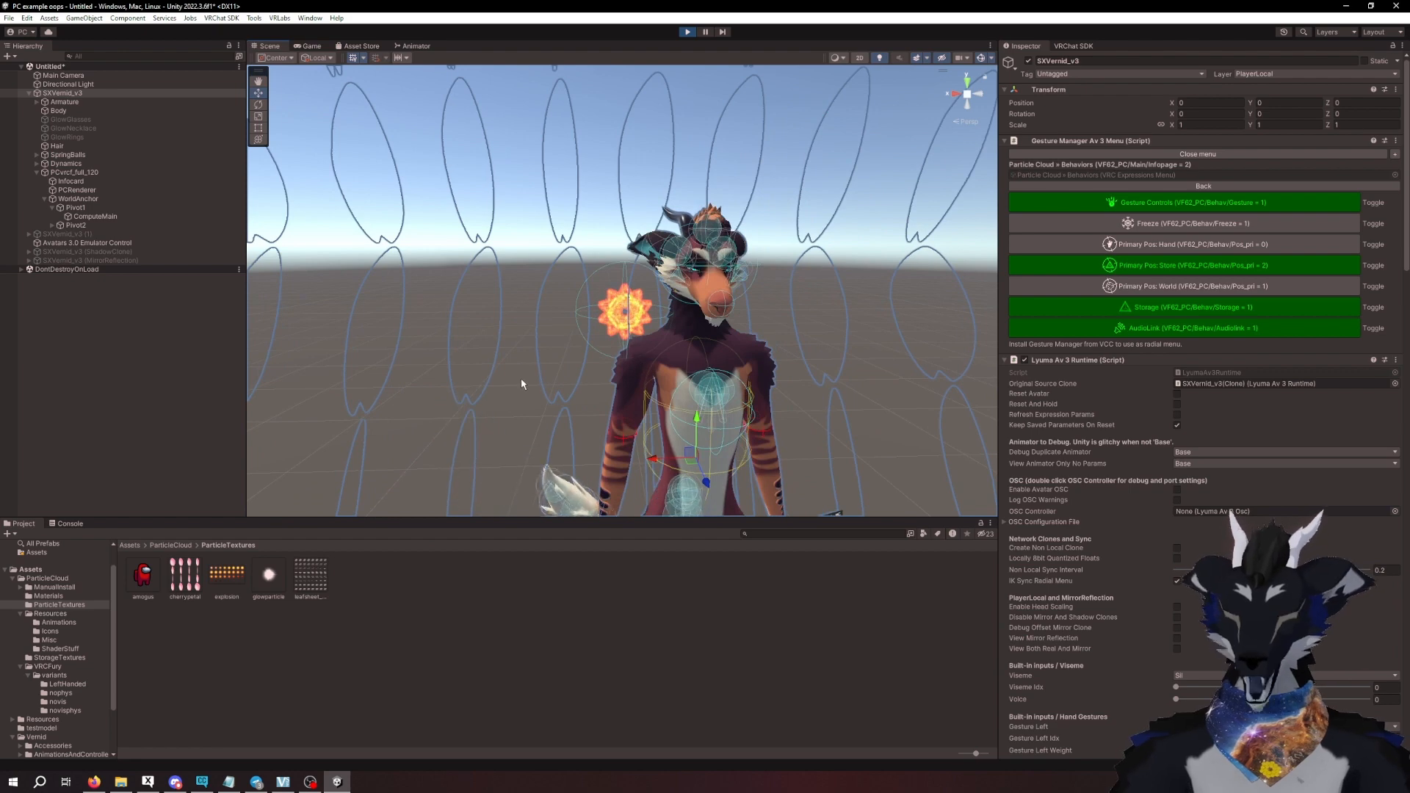
right_drag(569, 312, 582, 337)
middle_drag(581, 336, 612, 390)
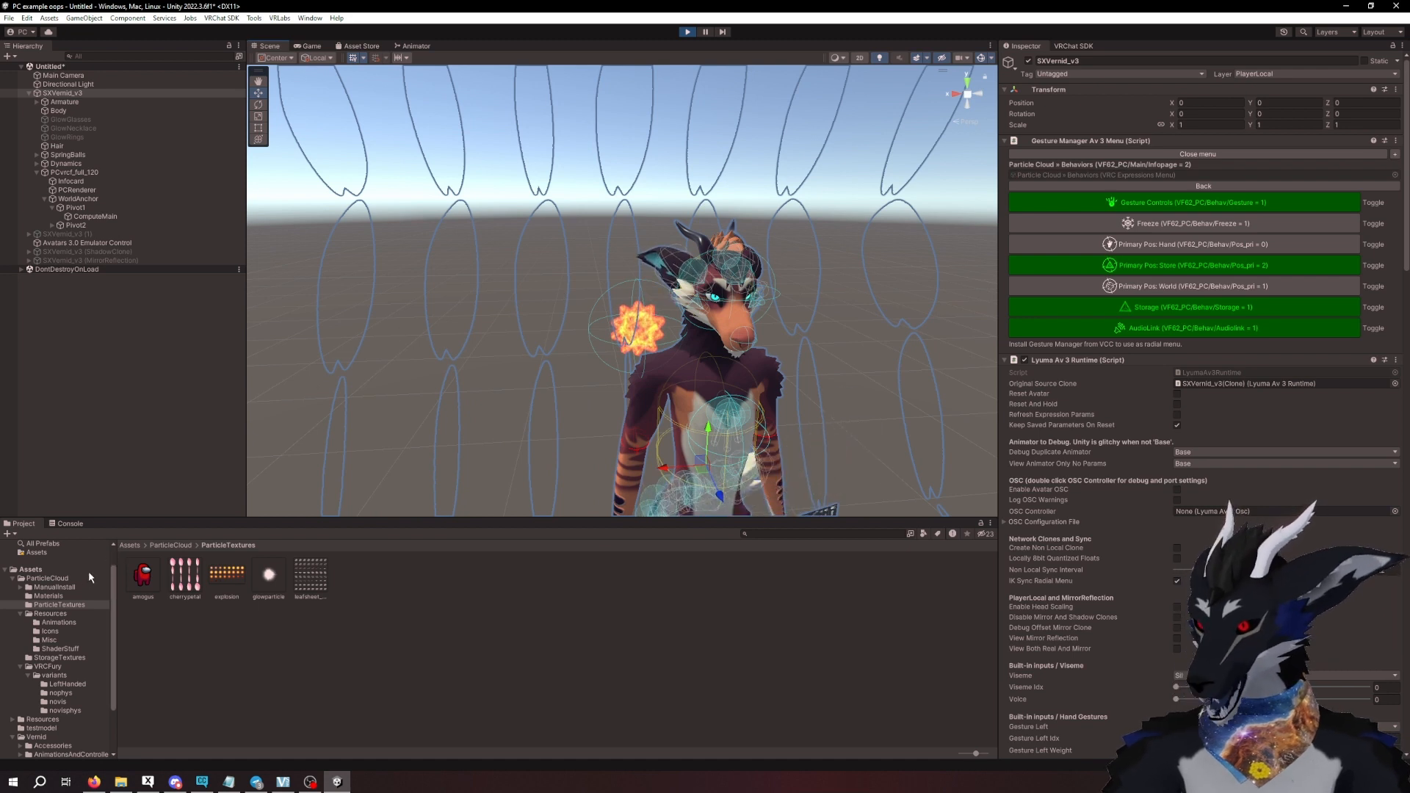
- Place the doublehalo model from the testmodel folder in the scene to view its shape and delete it
scroll(35, 682, down, 3)
click(41, 664)
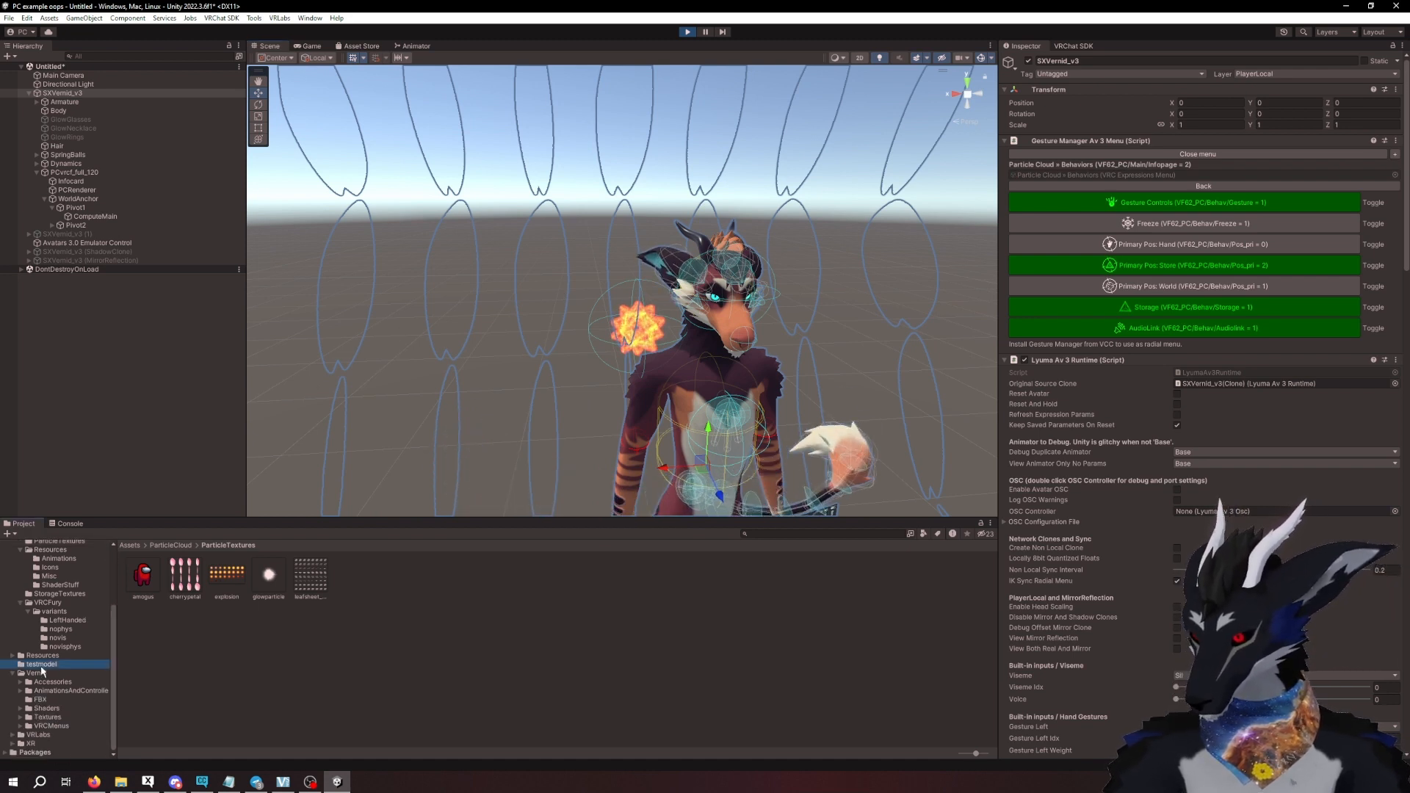
drag(143, 575, 135, 424)
scroll(552, 467, down, 3)
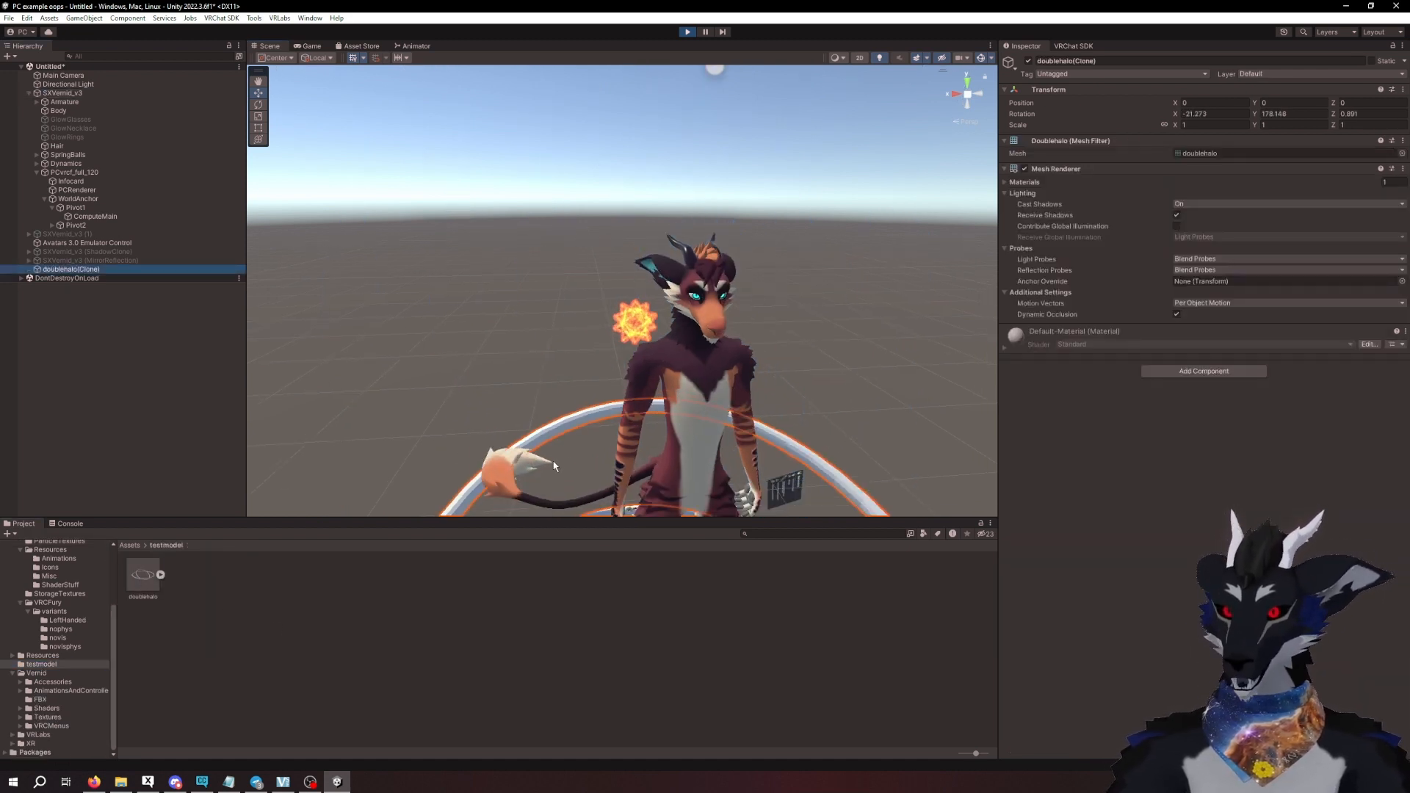
middle_drag(554, 467, 575, 367)
scroll(584, 308, down, 5)
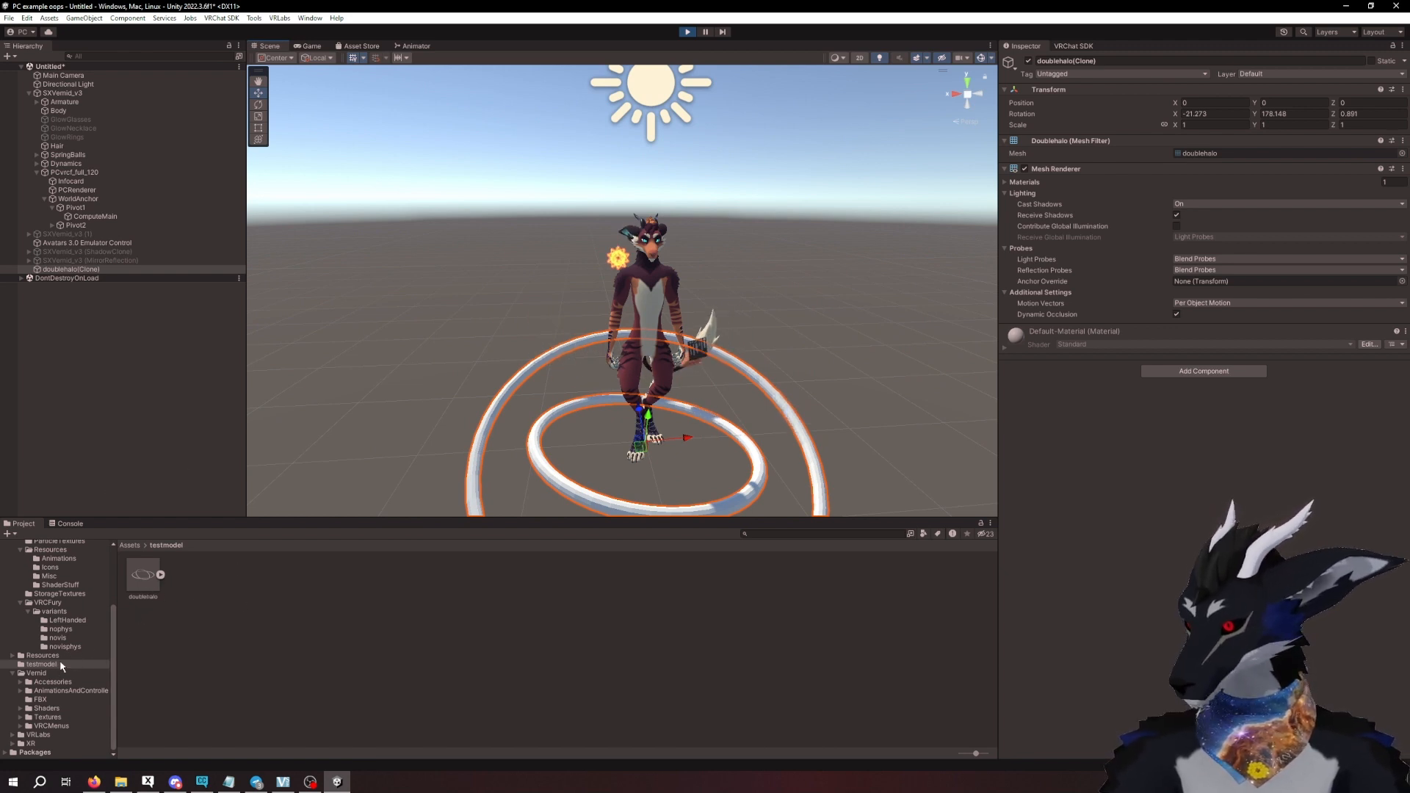
right_click(81, 271)
click(111, 374)
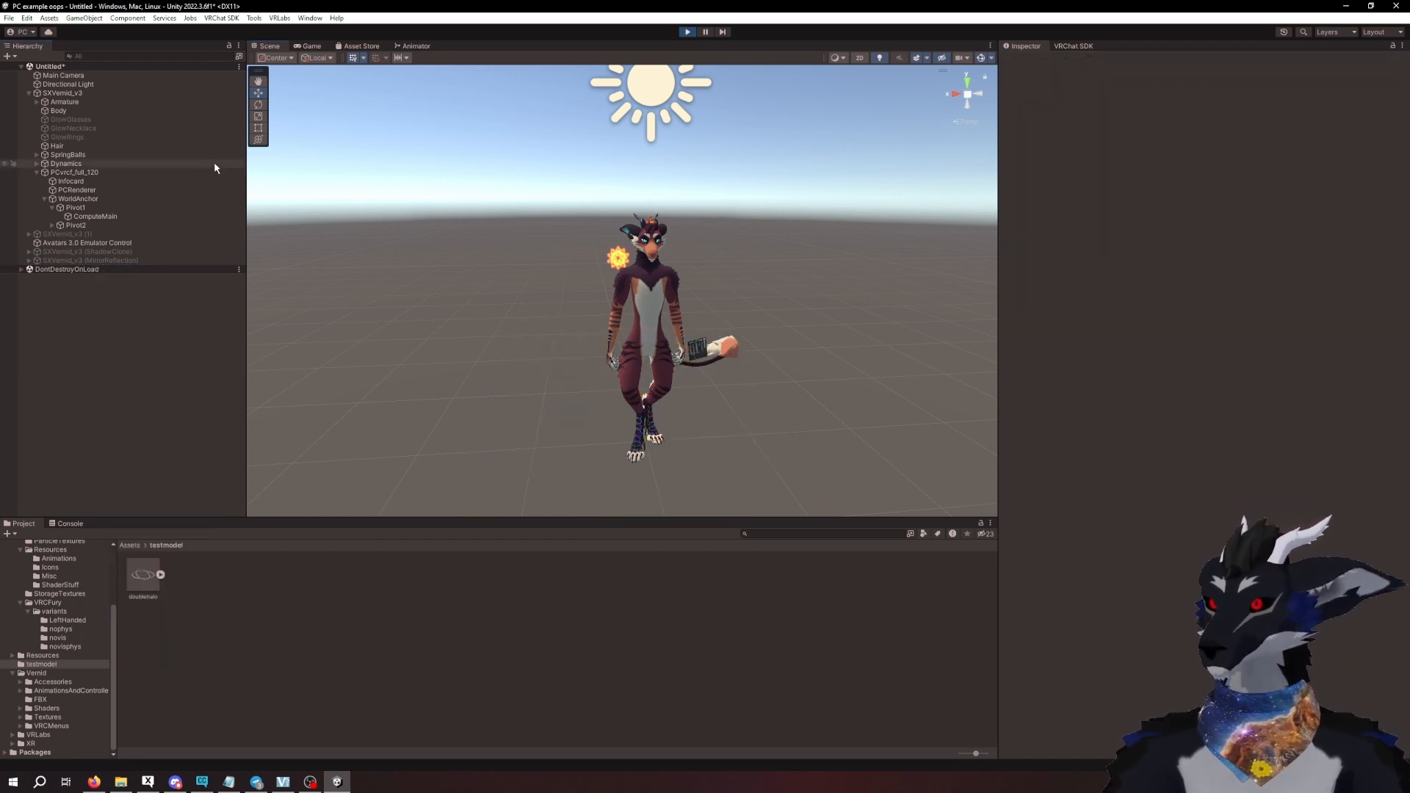
- Leave play mode and open the ParticleCloud Storage Textures tool
click(687, 31)
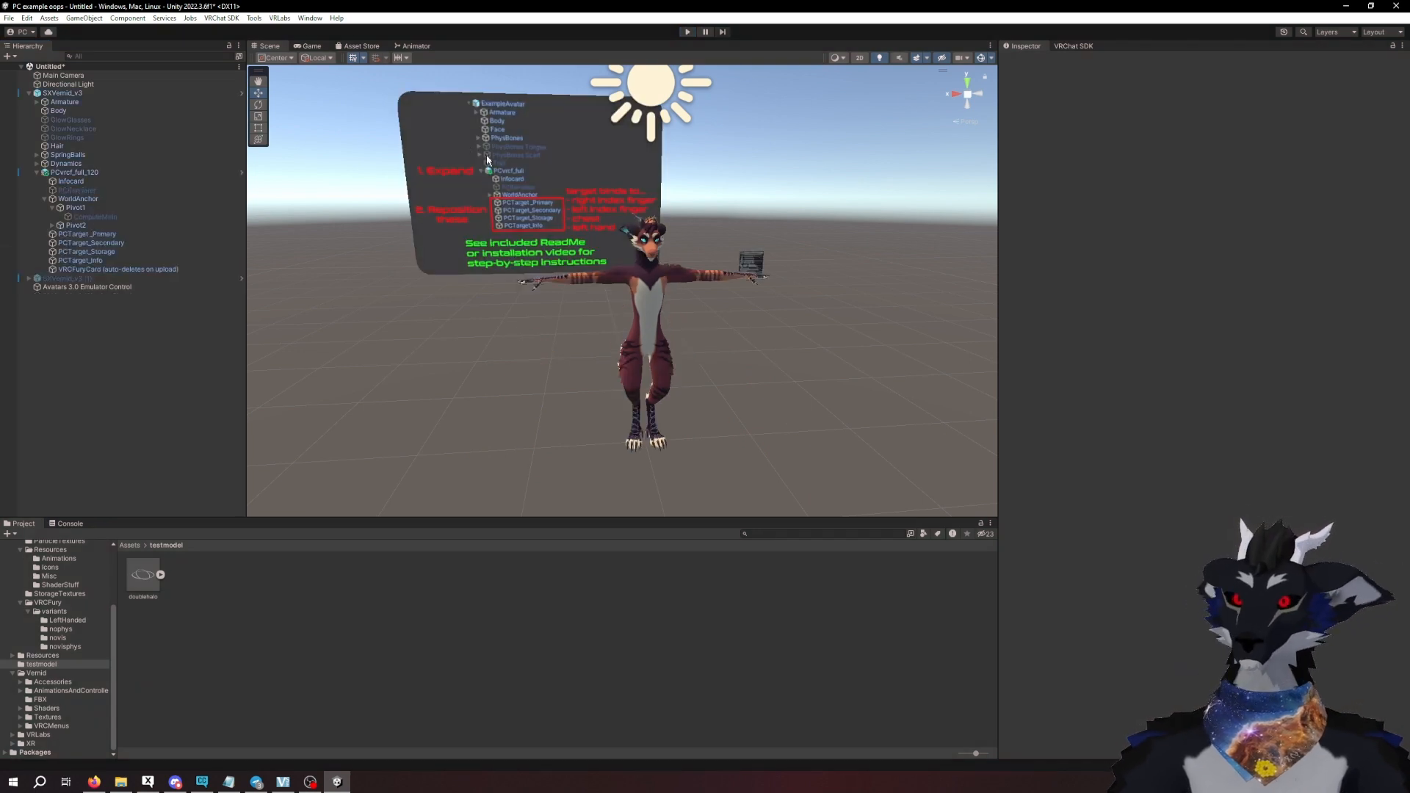
click(257, 18)
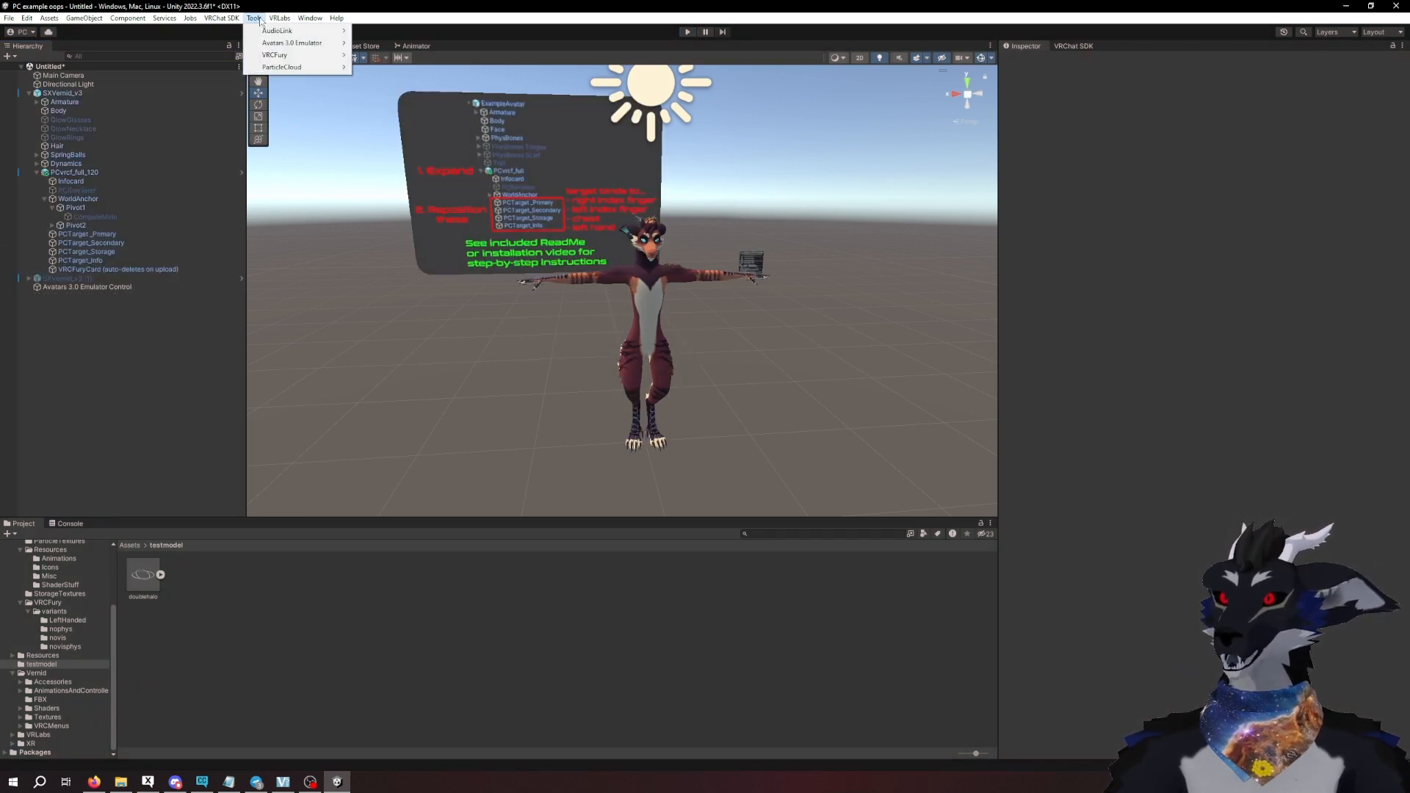
mouse_move(317, 48)
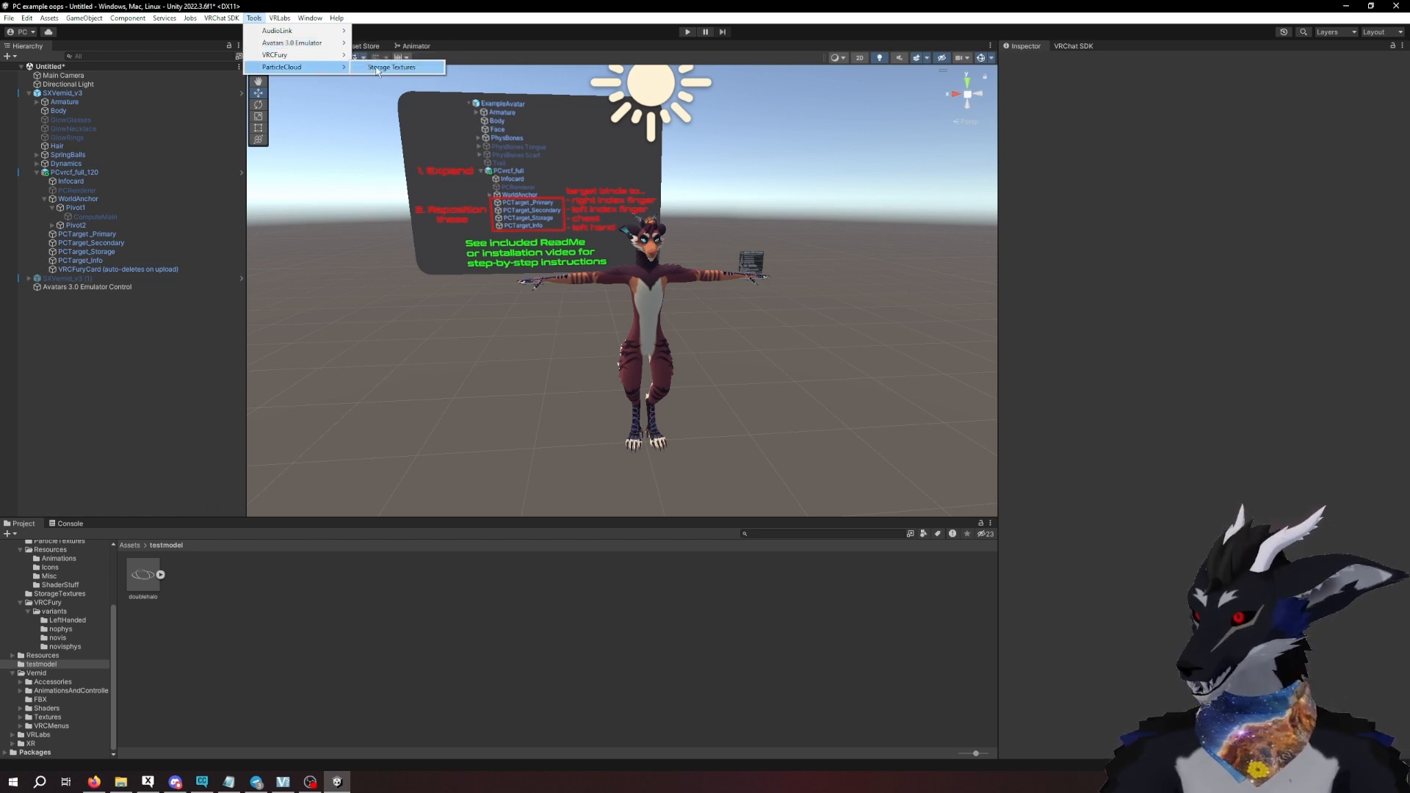
click(376, 67)
drag(468, 301, 446, 305)
- Create a storage texture named doublehalo from the doublehalo model's mesh with a rescale factor of 0.2
click(160, 575)
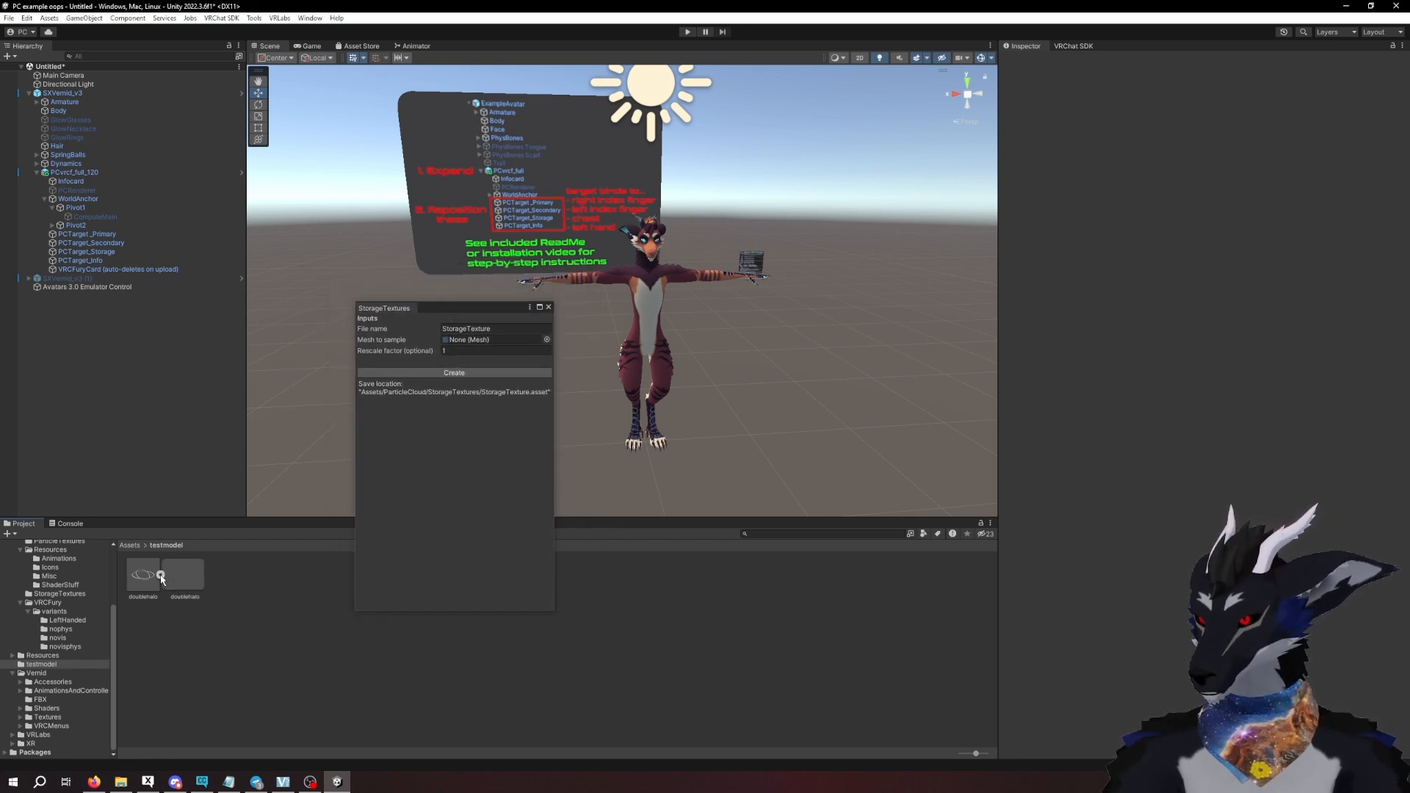
drag(436, 308, 459, 323)
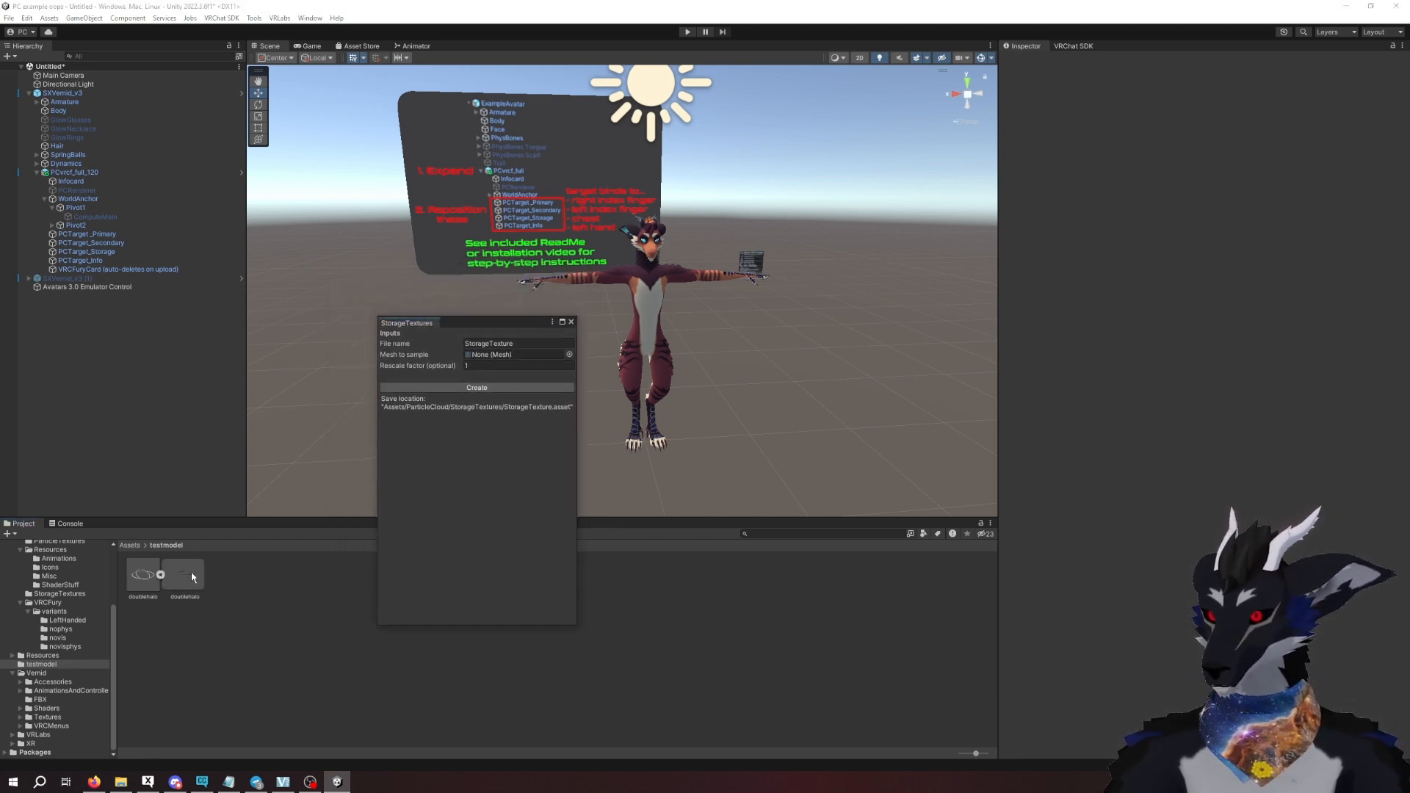
drag(188, 572, 493, 352)
click(499, 345)
text(doublehalo)
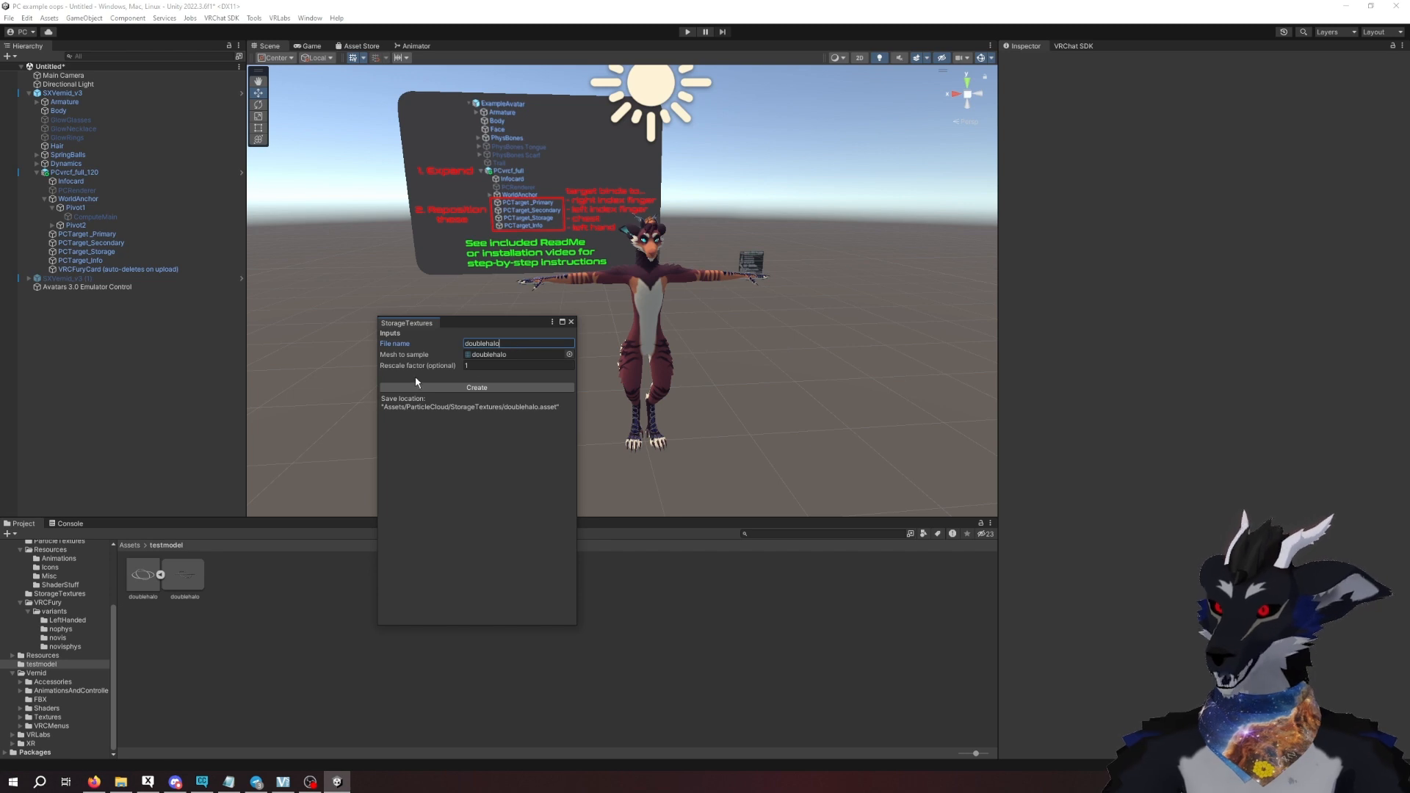
click(484, 366)
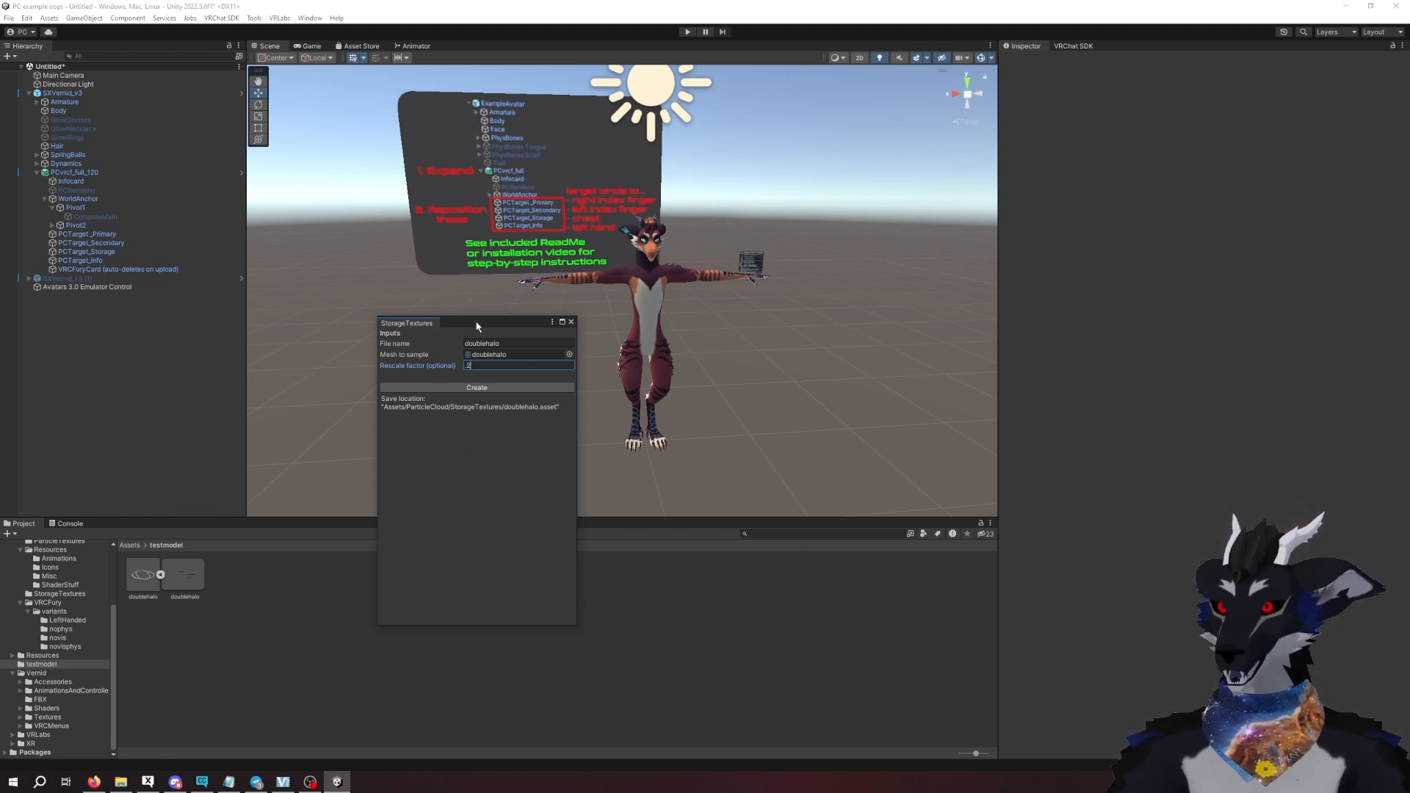
click(461, 388)
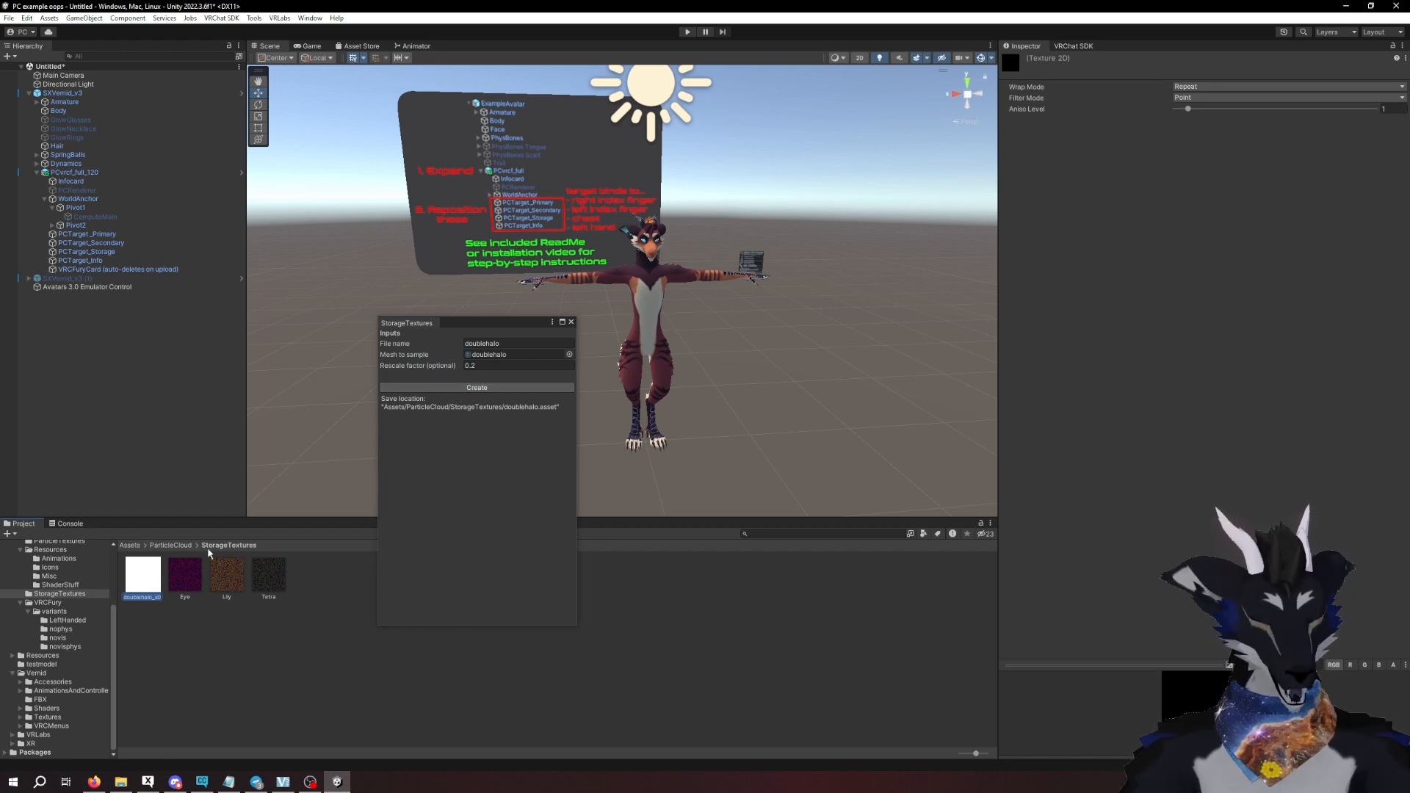
click(162, 634)
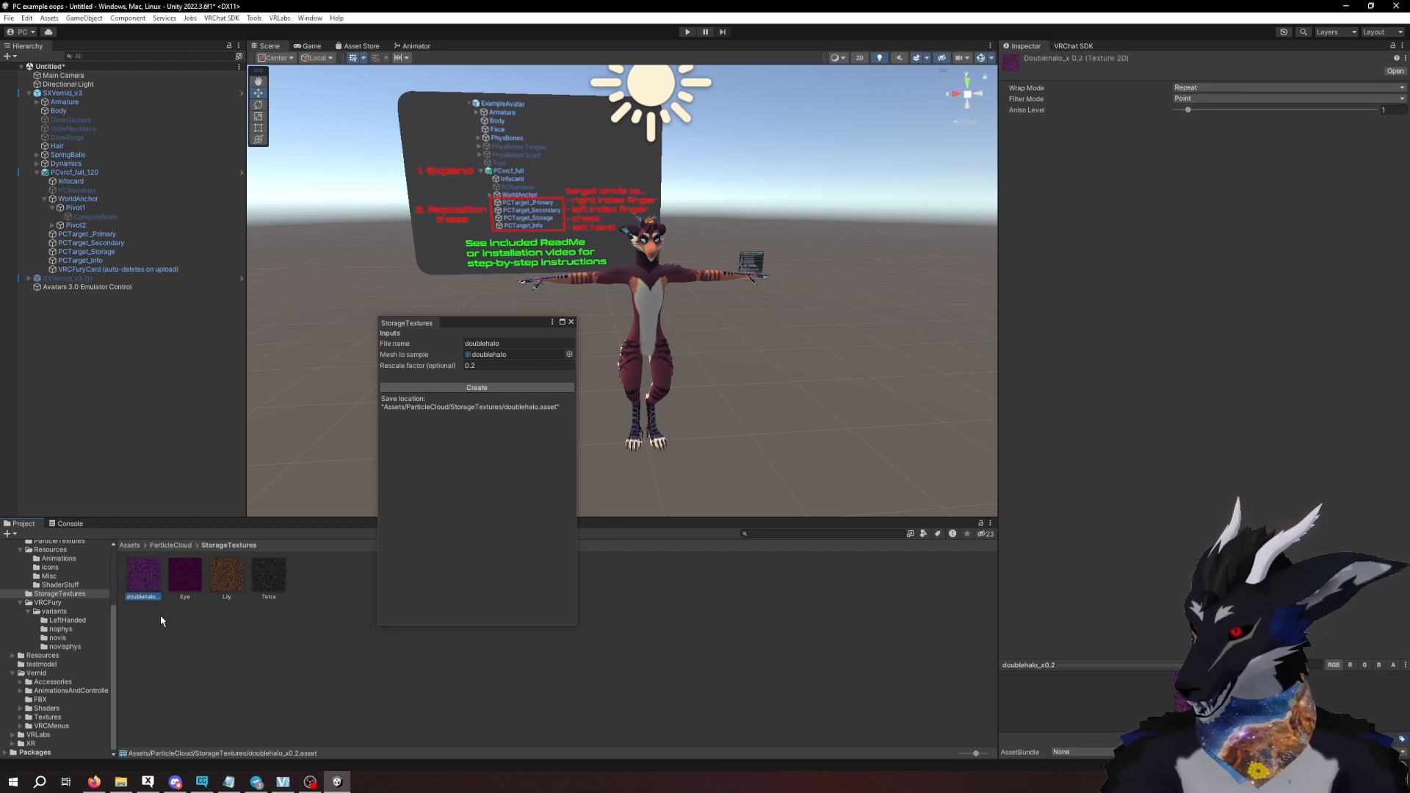
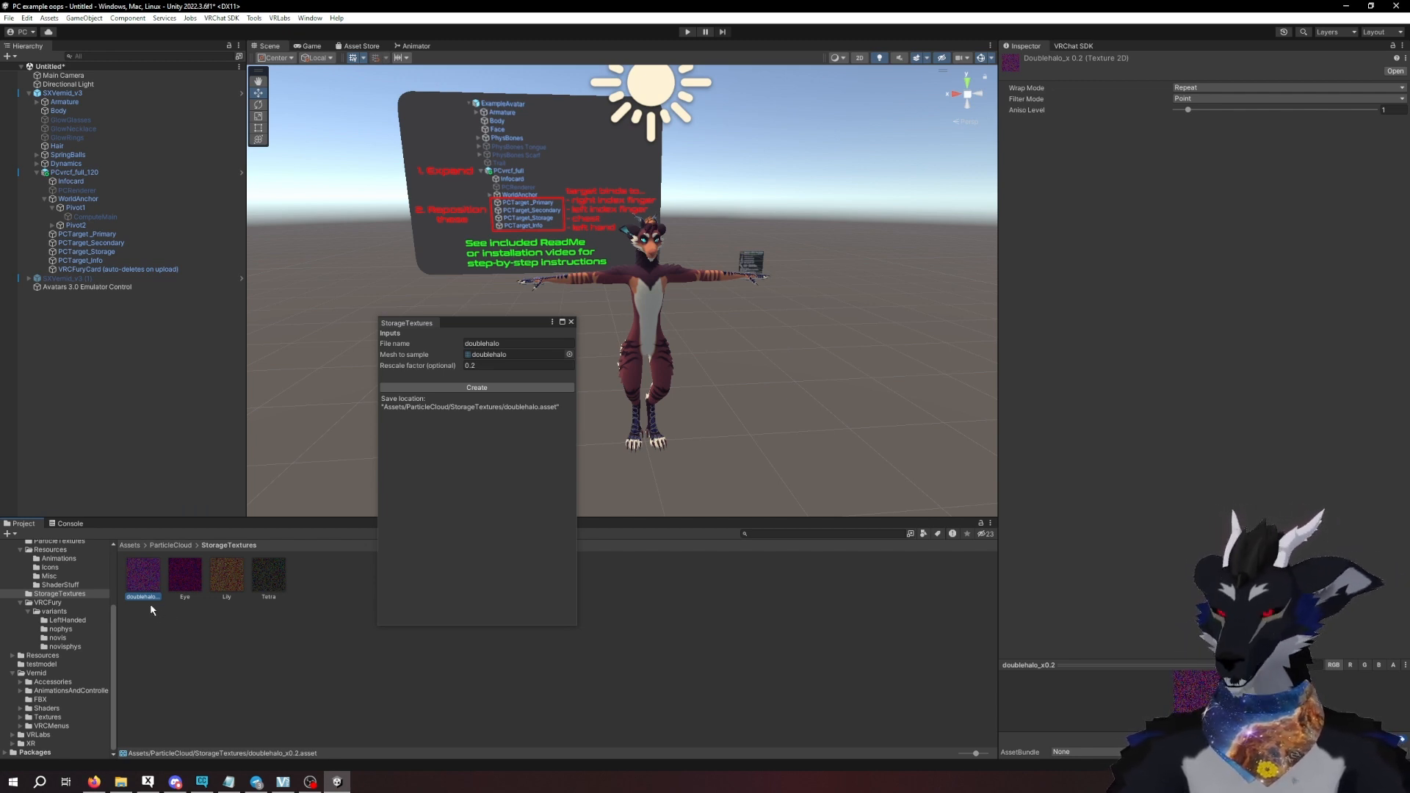
- Close the StorageTextures tool and assign the doublehalo_x0.2 texture as Storage Data on the PC_Main material
click(572, 322)
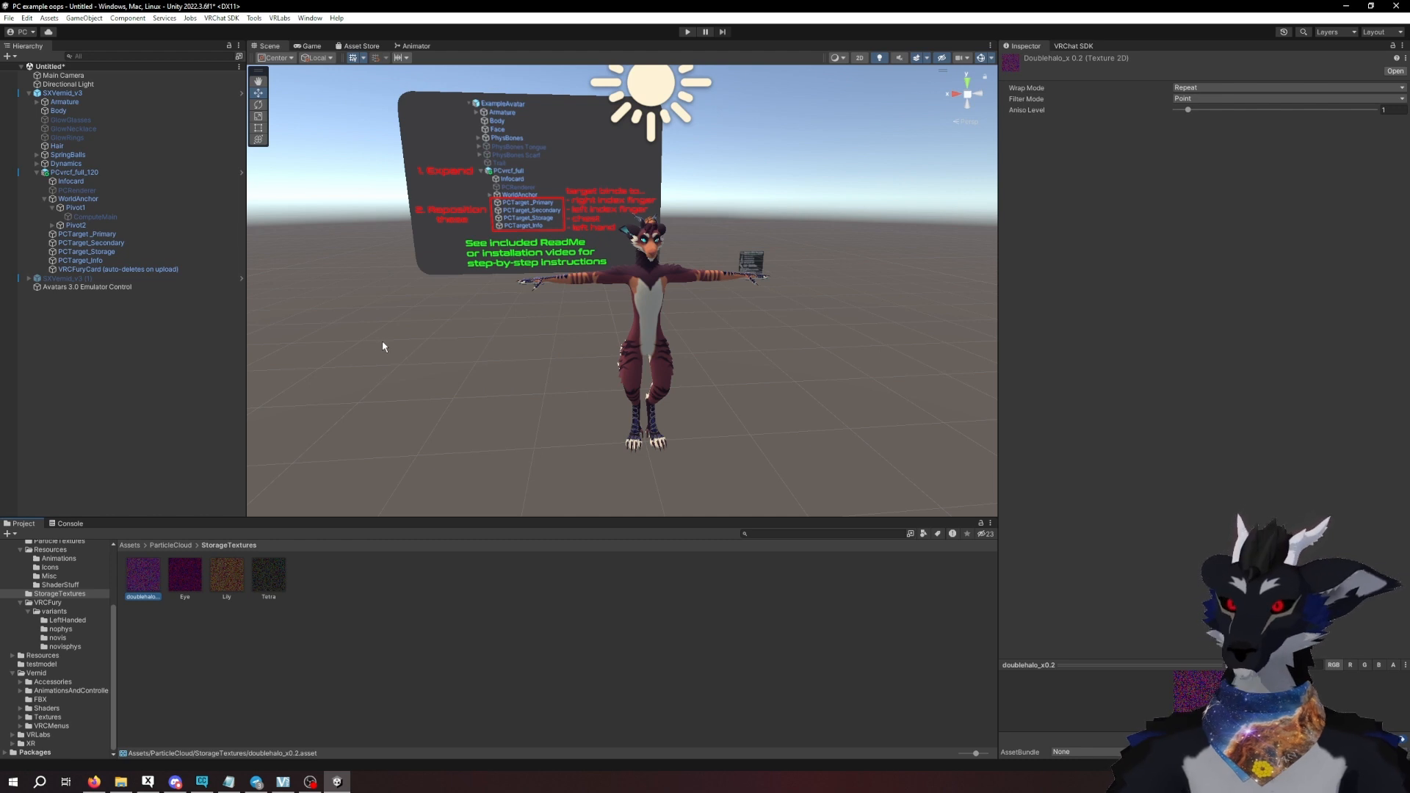
mouse_move(456, 341)
middle_down()
mouse_move(407, 342)
mouse_move(430, 342)
middle_up()
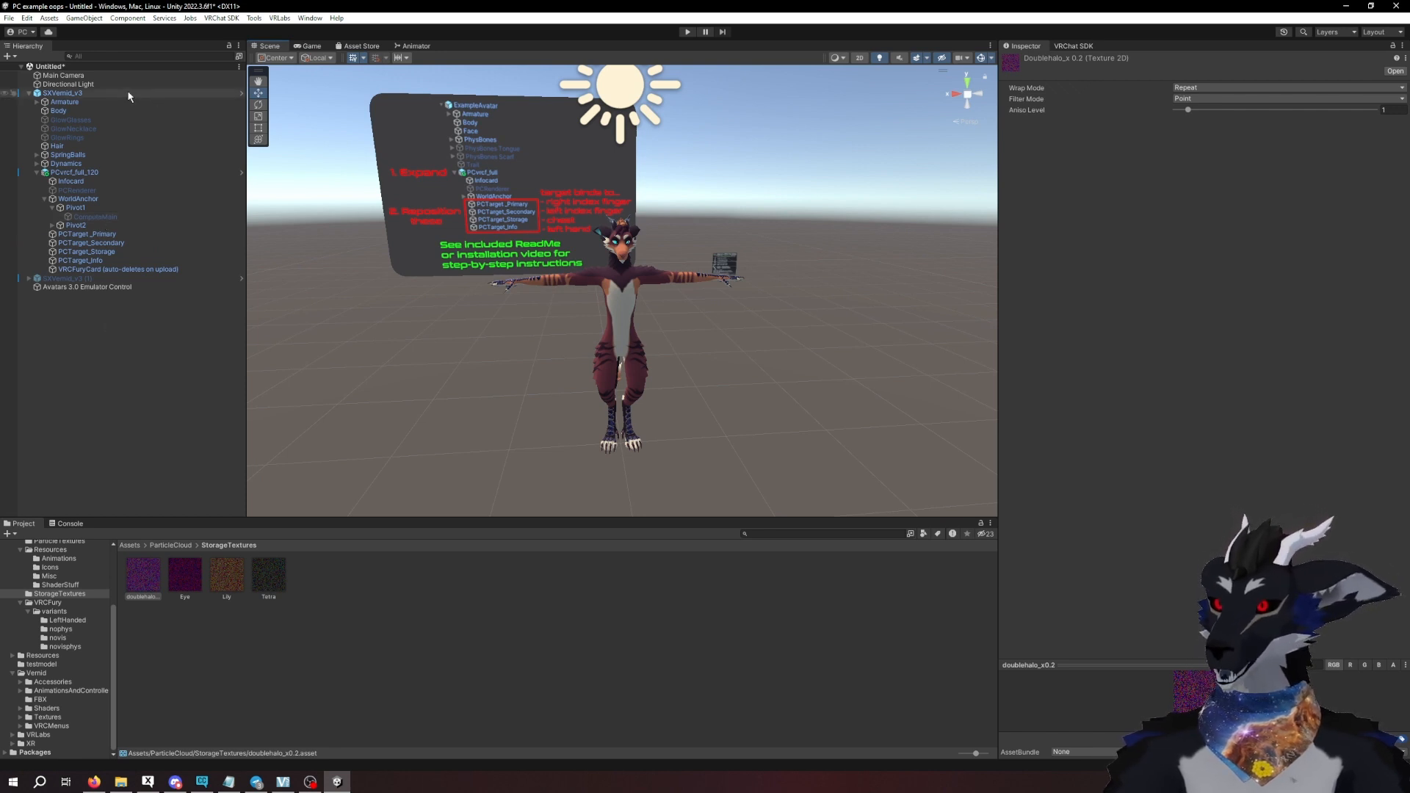
click(95, 217)
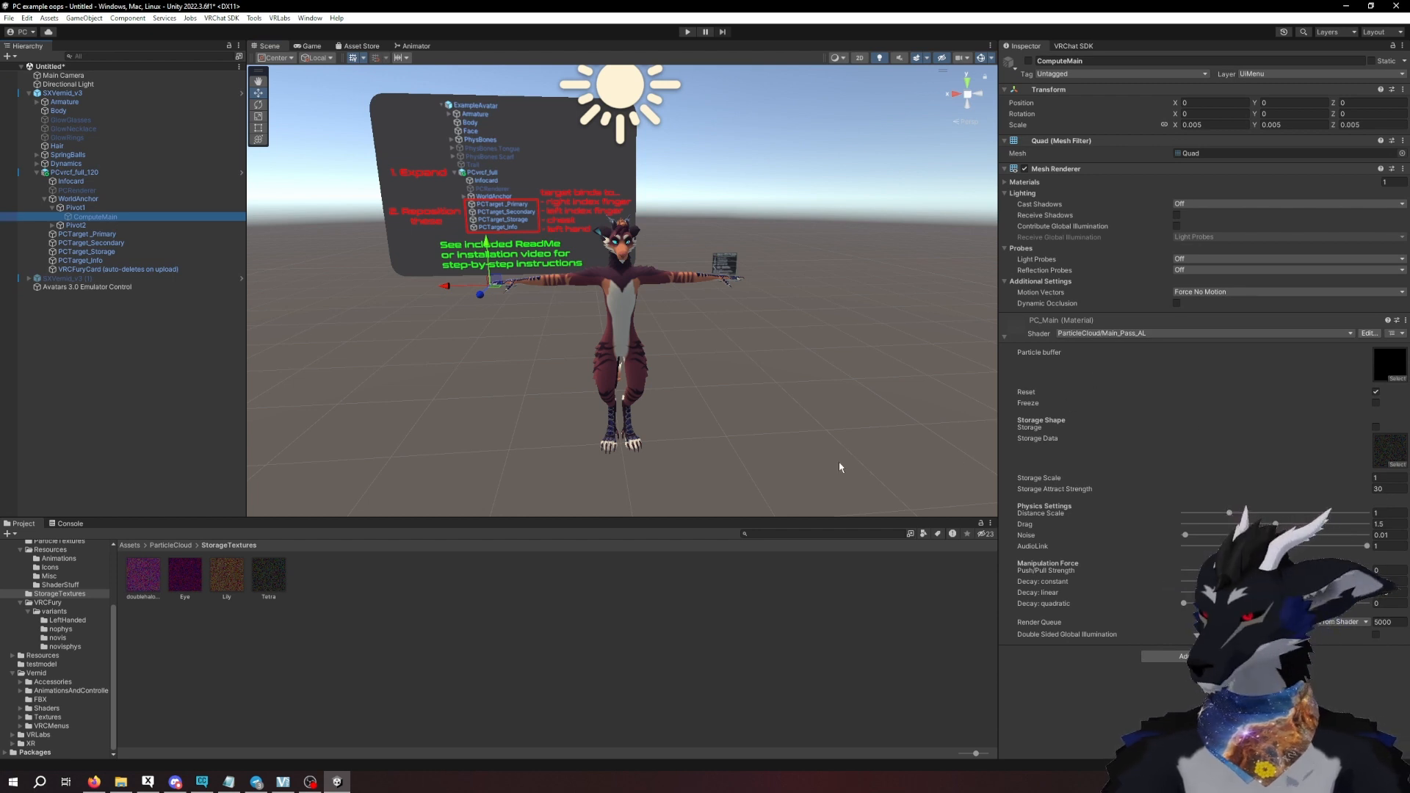
scroll(59, 587, up, 3)
click(48, 598)
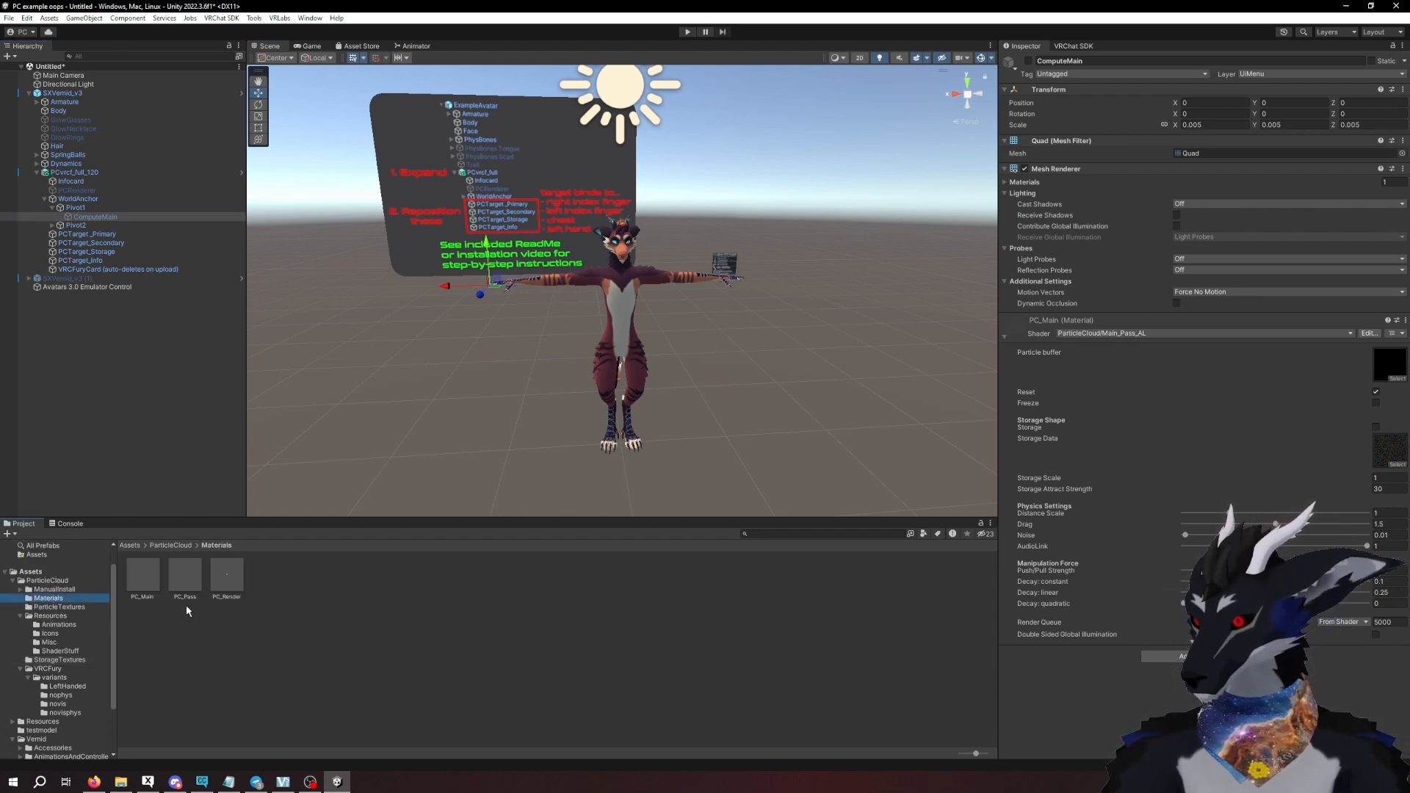
click(143, 575)
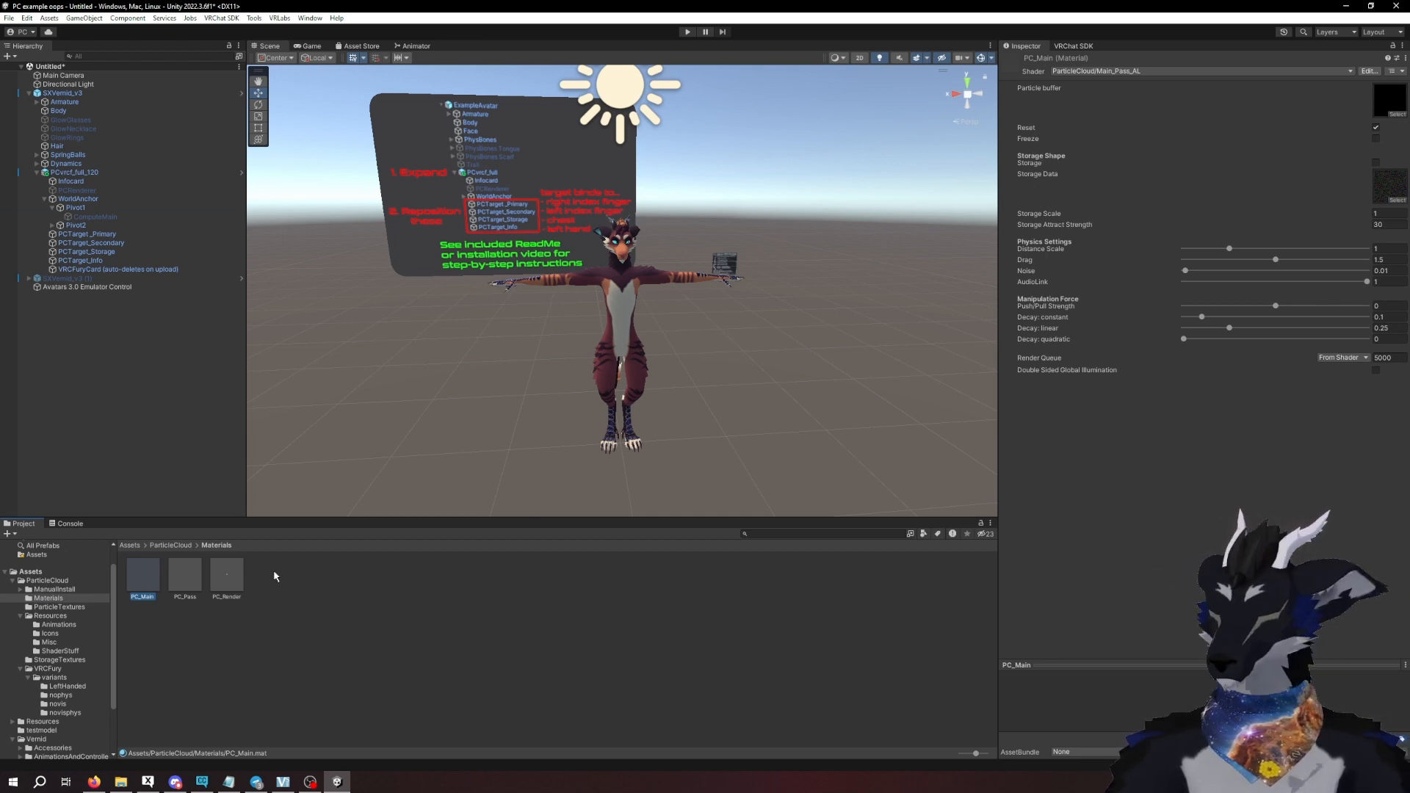
click(74, 660)
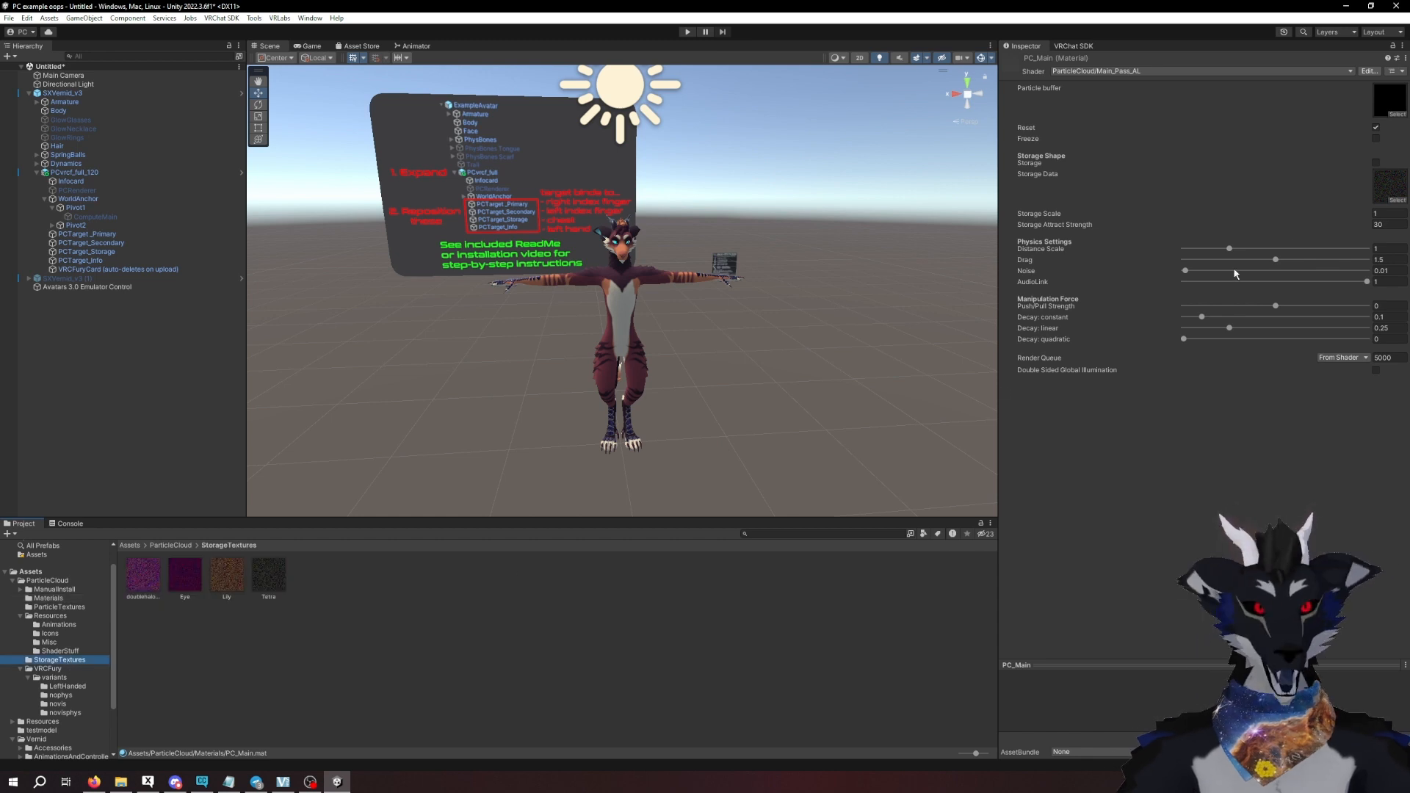
drag(146, 574, 1370, 199)
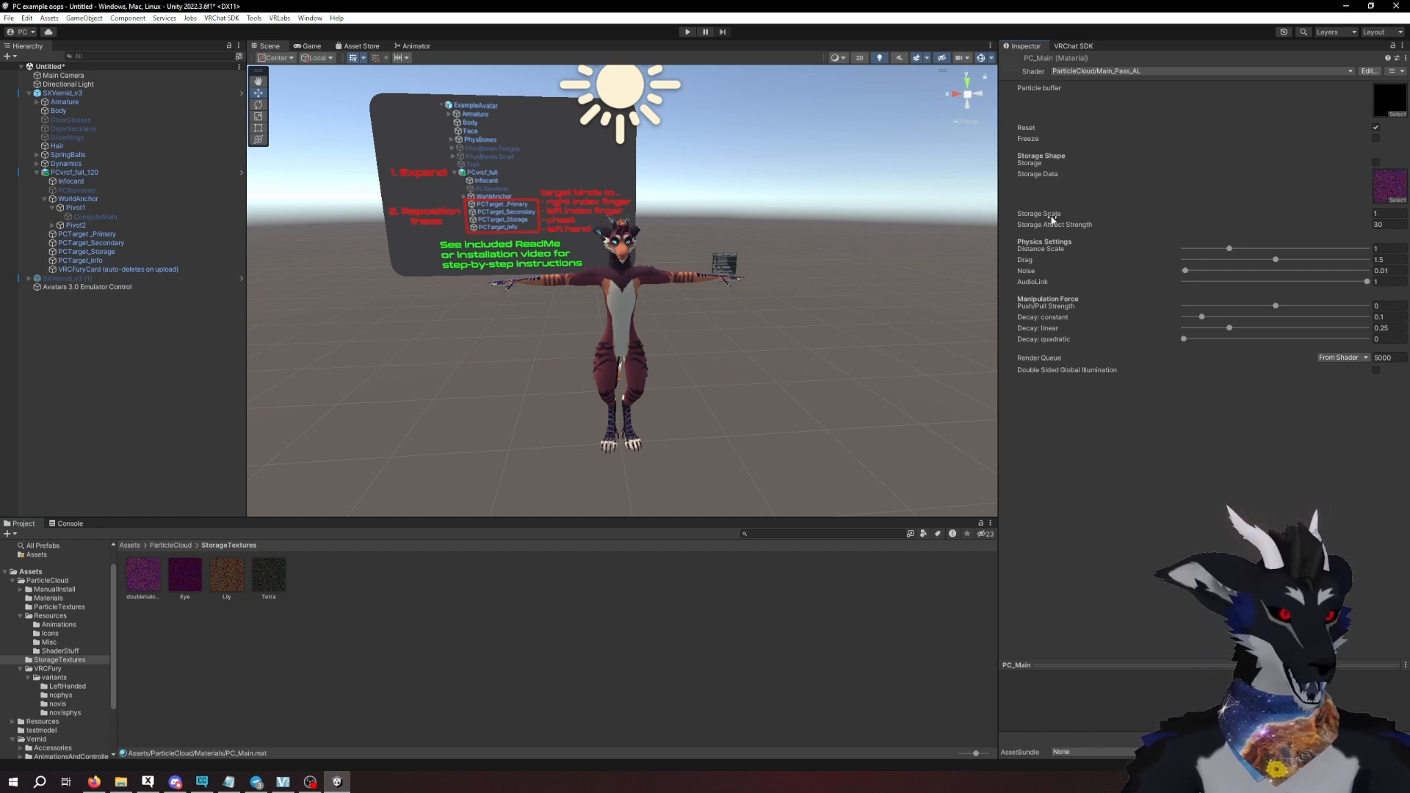
click(1399, 214)
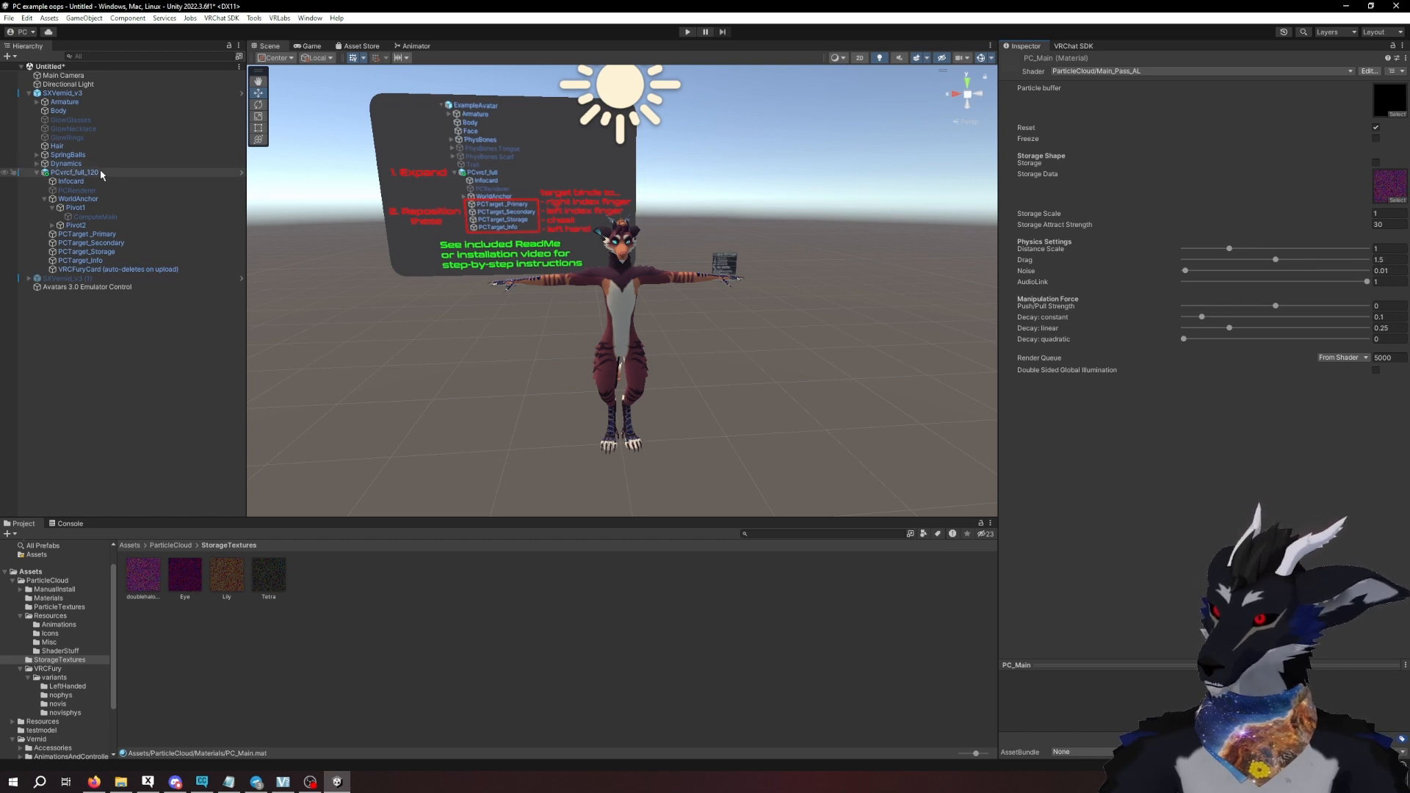
- Run SXVernid_v3 in play mode with the Particle Cloud enabled and its Storage behavior turned on
click(81, 93)
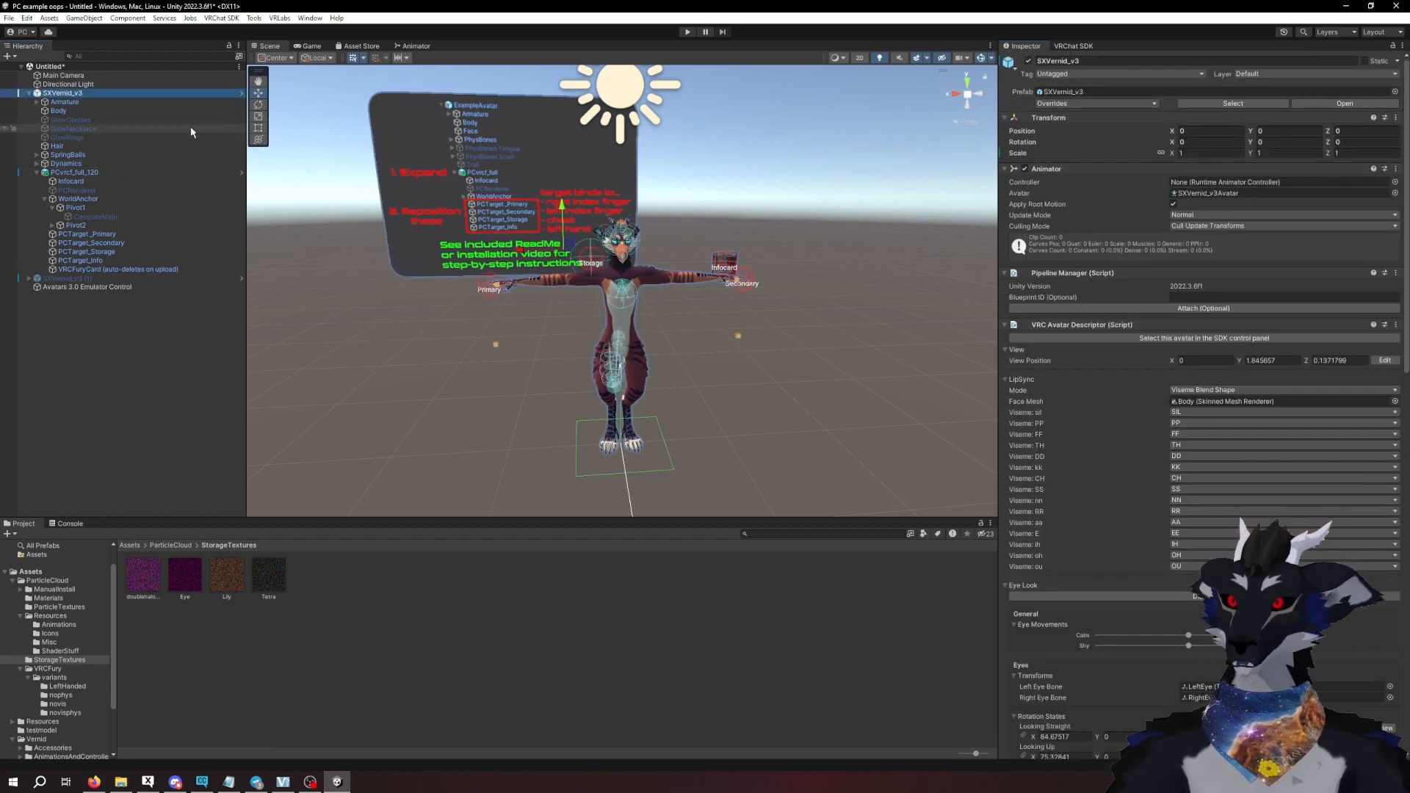
click(687, 32)
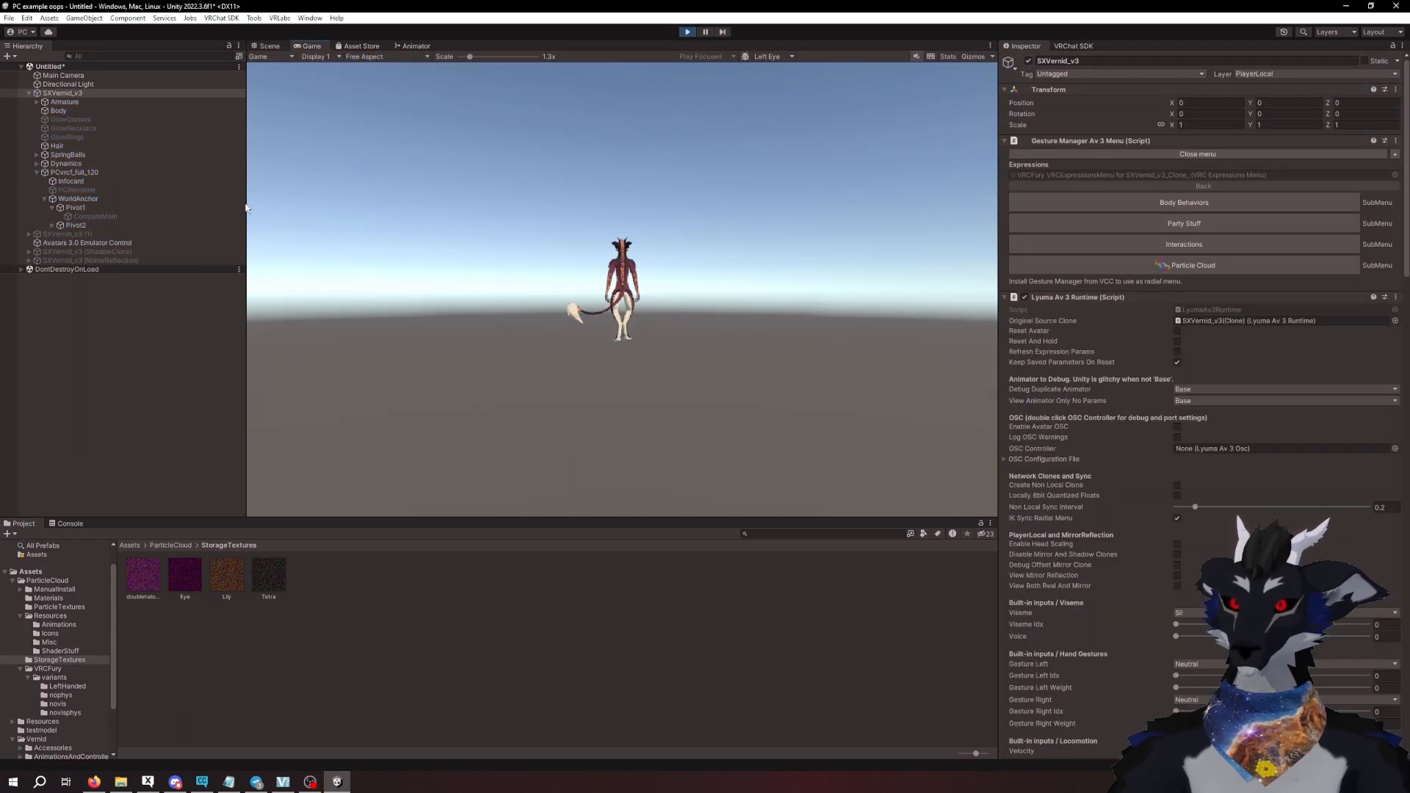
click(1142, 268)
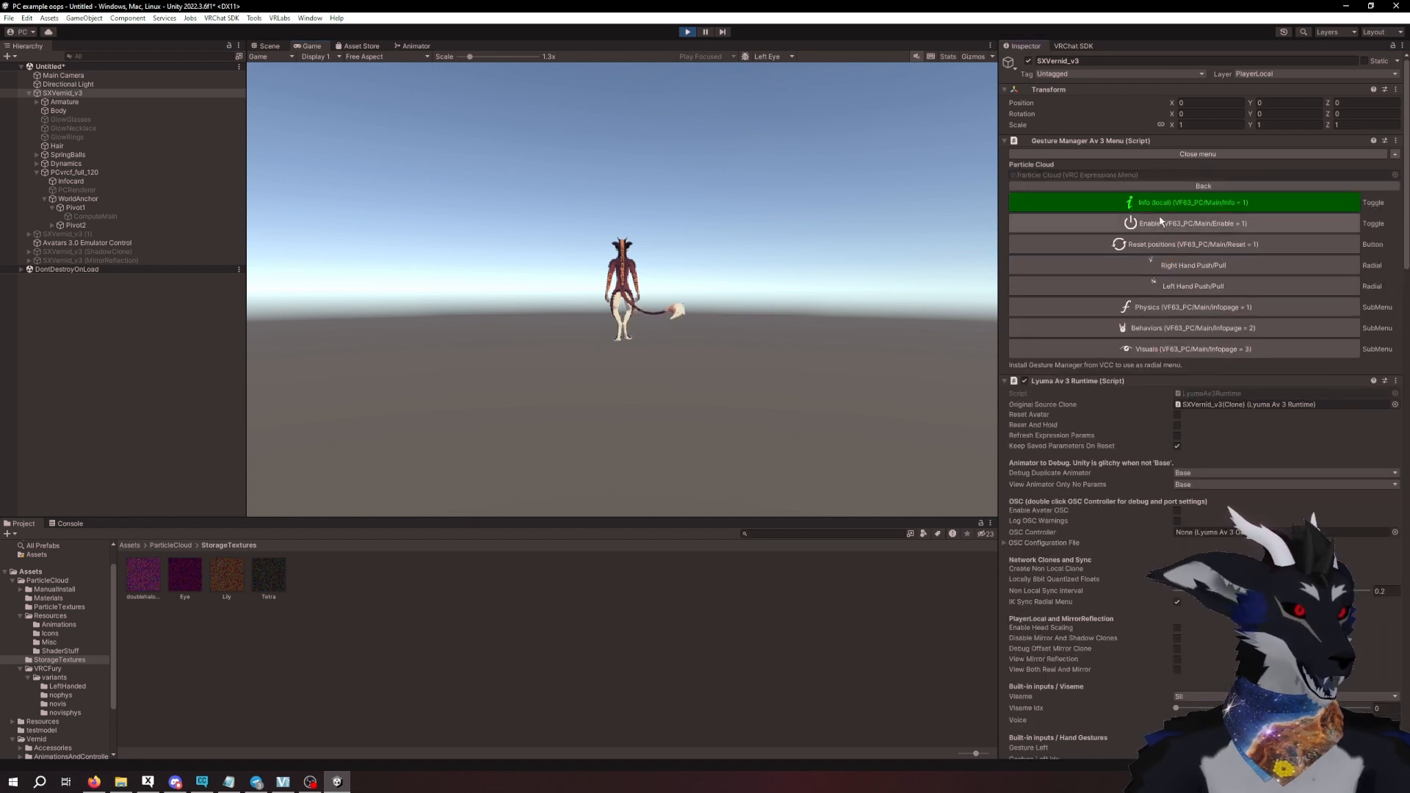
click(1147, 328)
click(1155, 311)
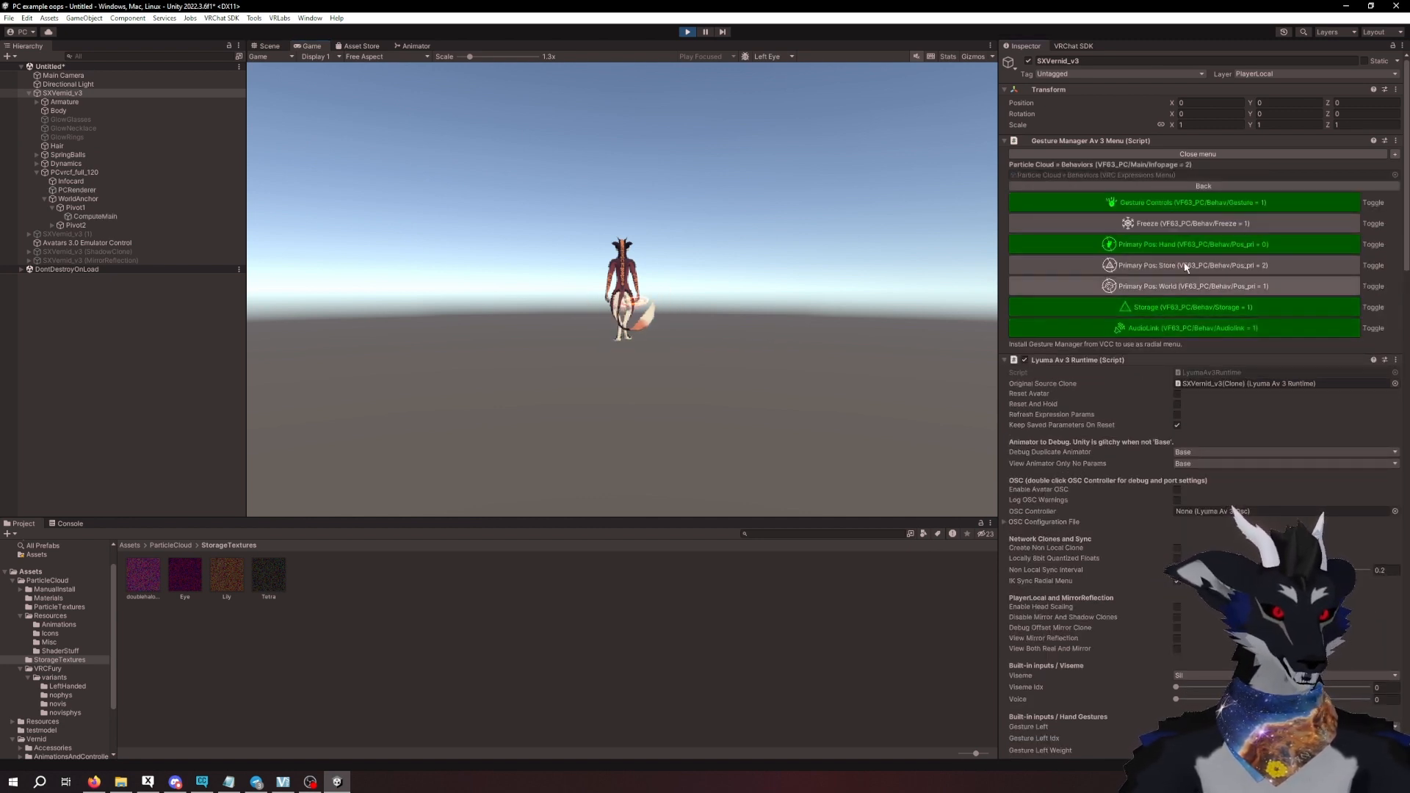
- Examine the stored particle shape around the avatar's shoulder in the Scene view up close and from several angles
click(266, 45)
scroll(673, 257, up, 8)
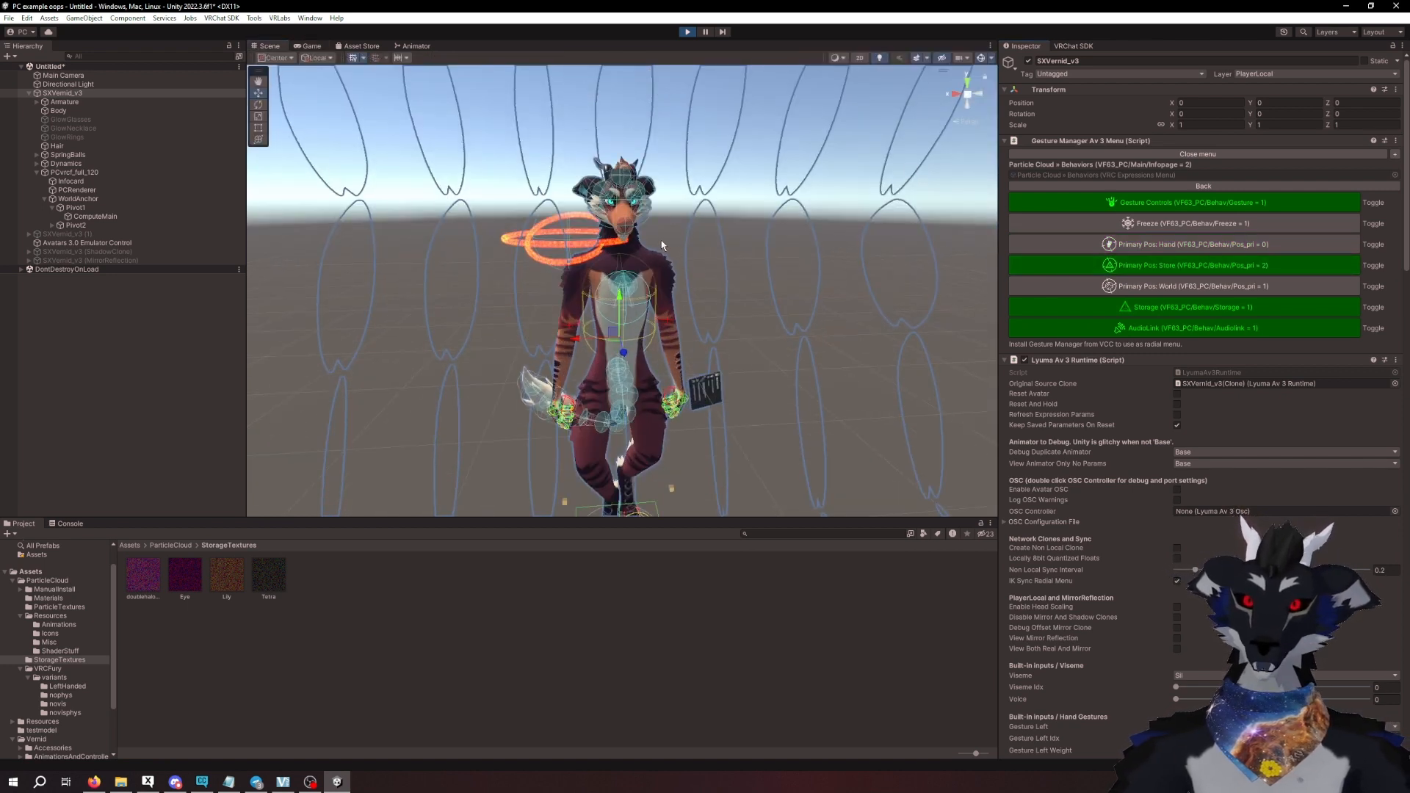
middle_drag(661, 243, 728, 294)
alt+drag(728, 294, 759, 303)
middle_drag(602, 273, 755, 288)
scroll(755, 287, up, 4)
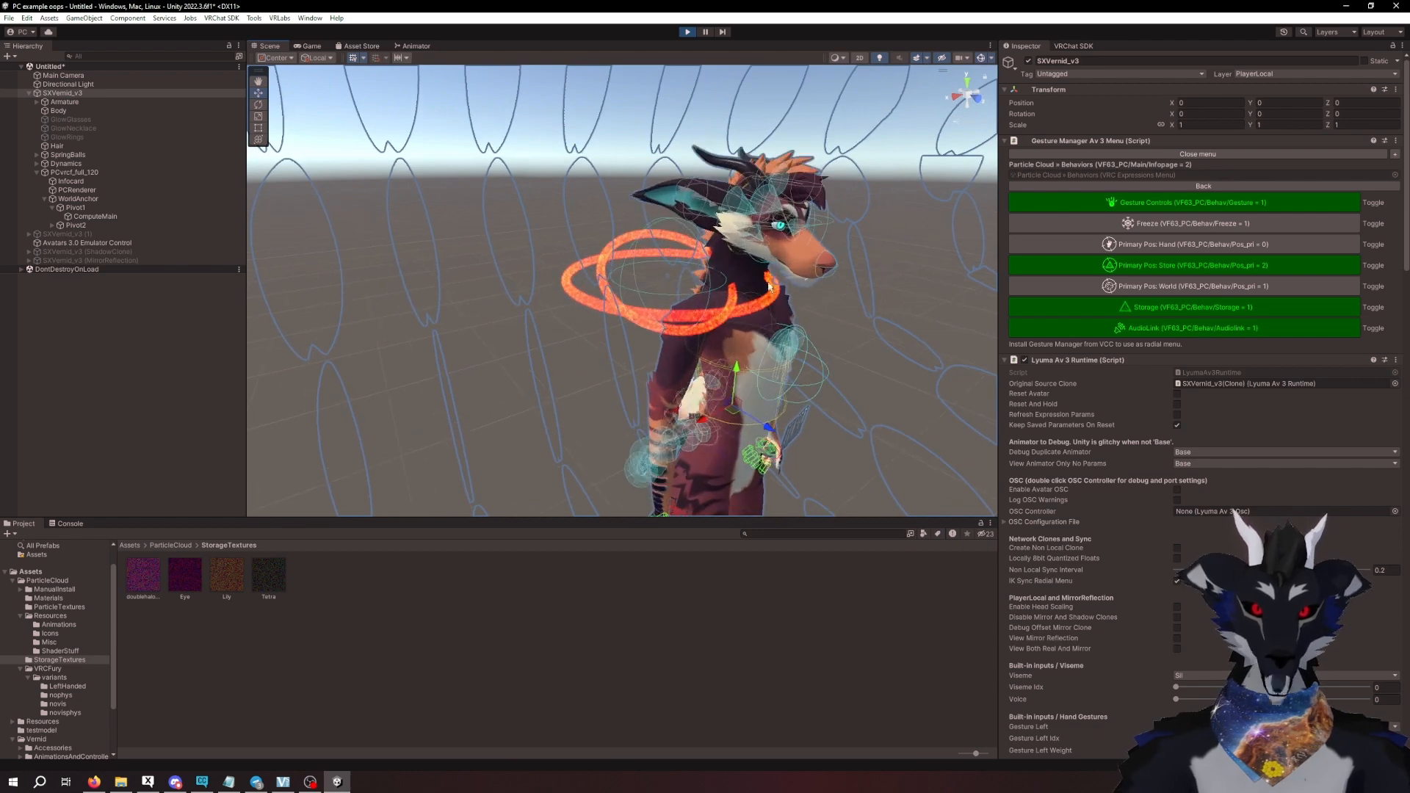
mouse_move(734, 288)
alt+mouse_down()
mouse_move(757, 296)
mouse_move(708, 318)
mouse_move(718, 284)
alt+mouse_up()
middle_drag(718, 285, 720, 315)
alt+drag(721, 315, 718, 321)
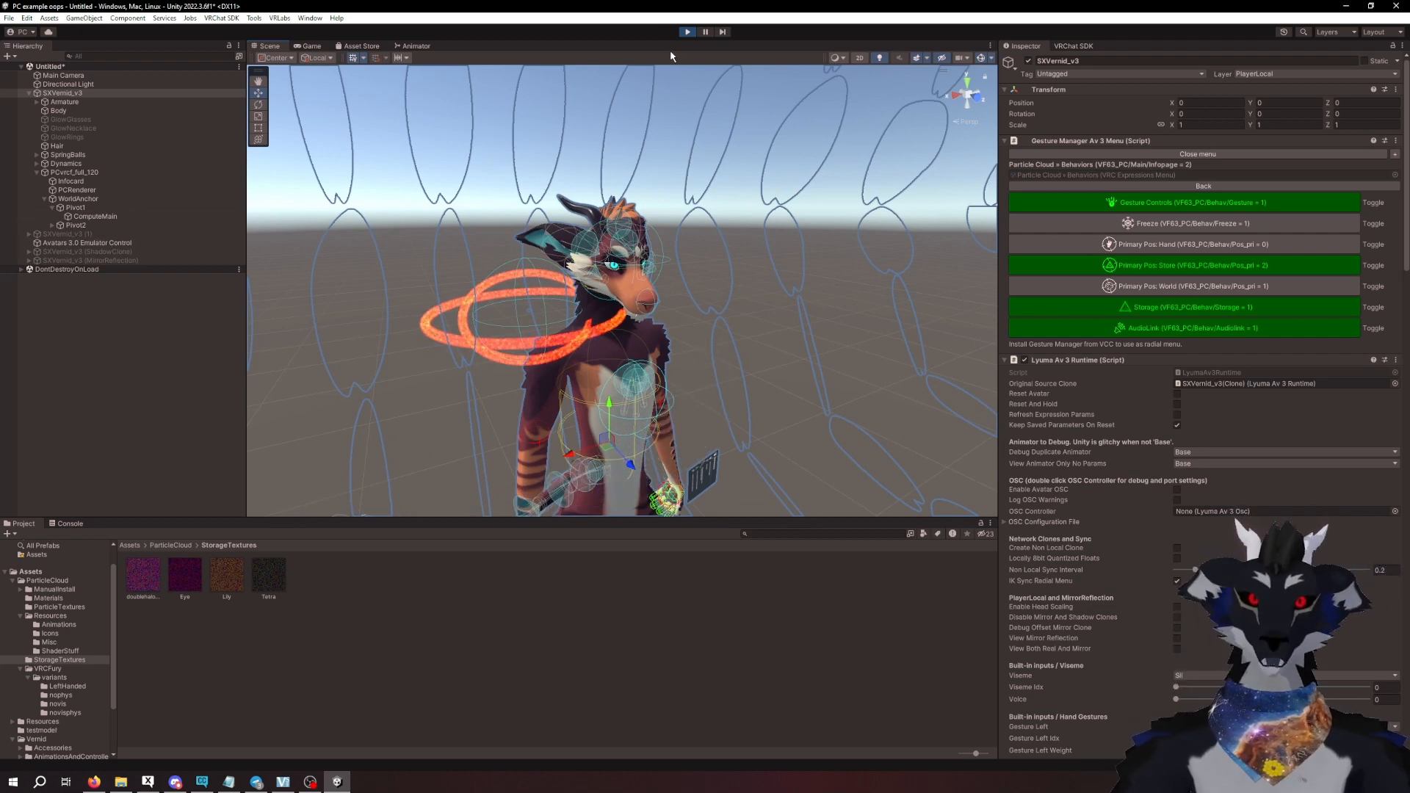
- Leave play mode and completely unpack the PCvrcf_full_120 prefab under the avatar
click(688, 32)
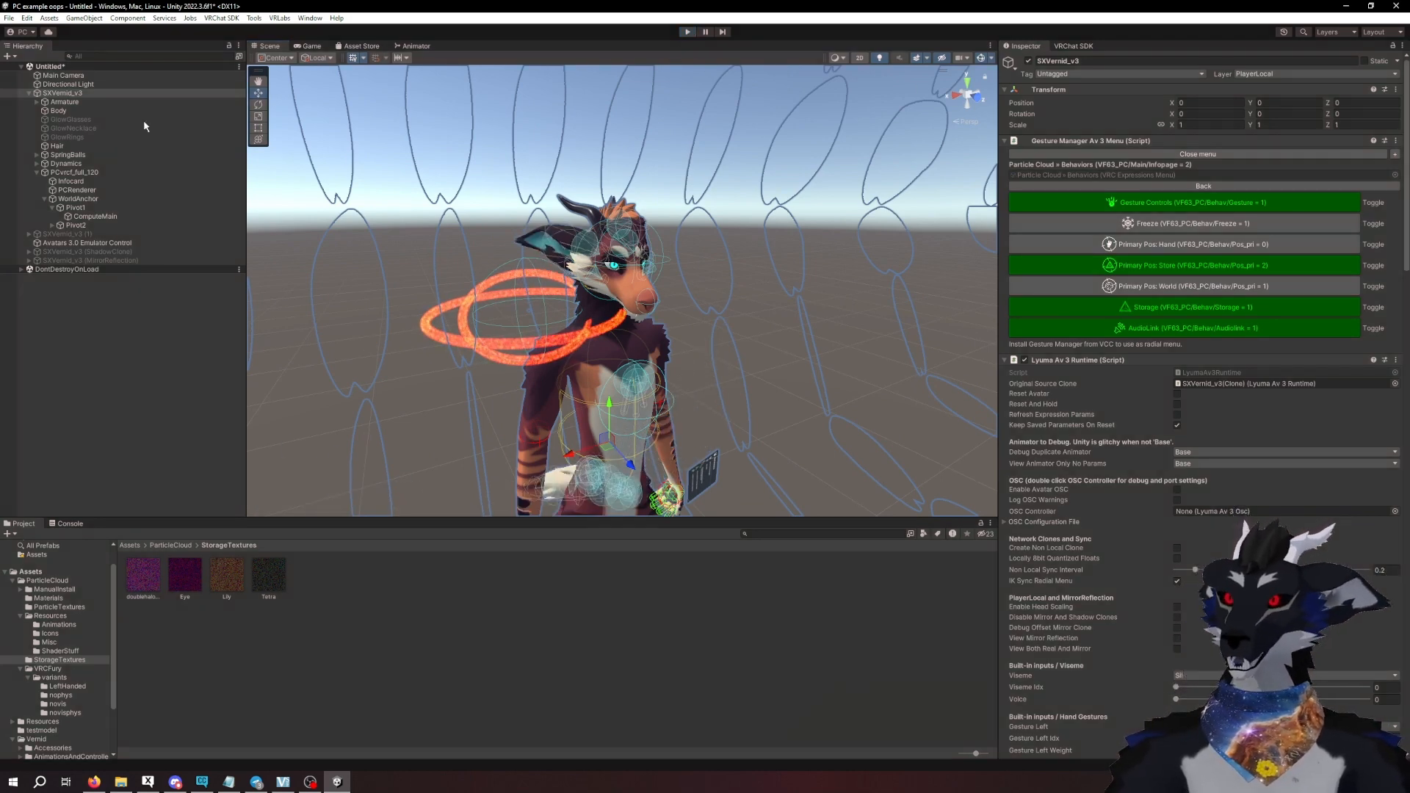
click(71, 95)
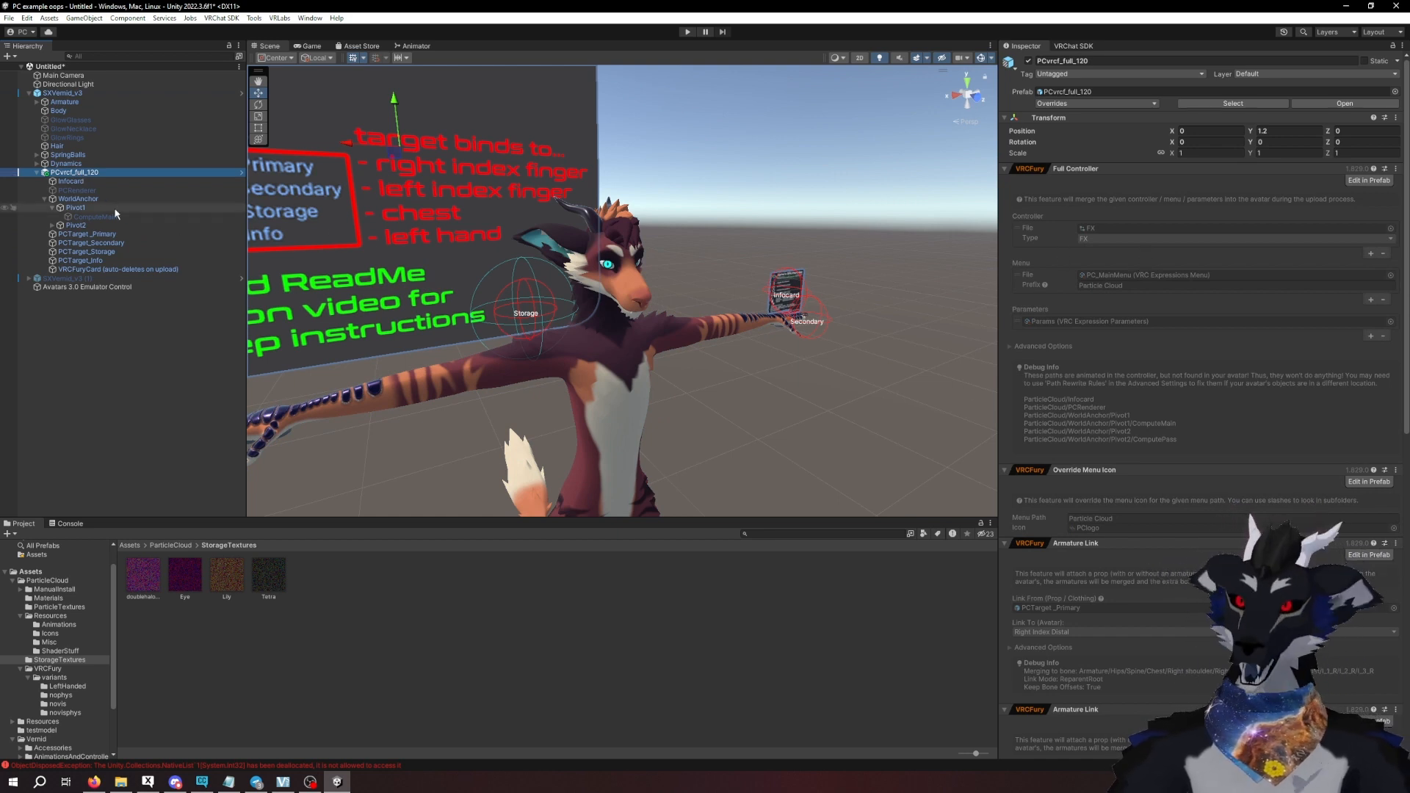
right_click(74, 177)
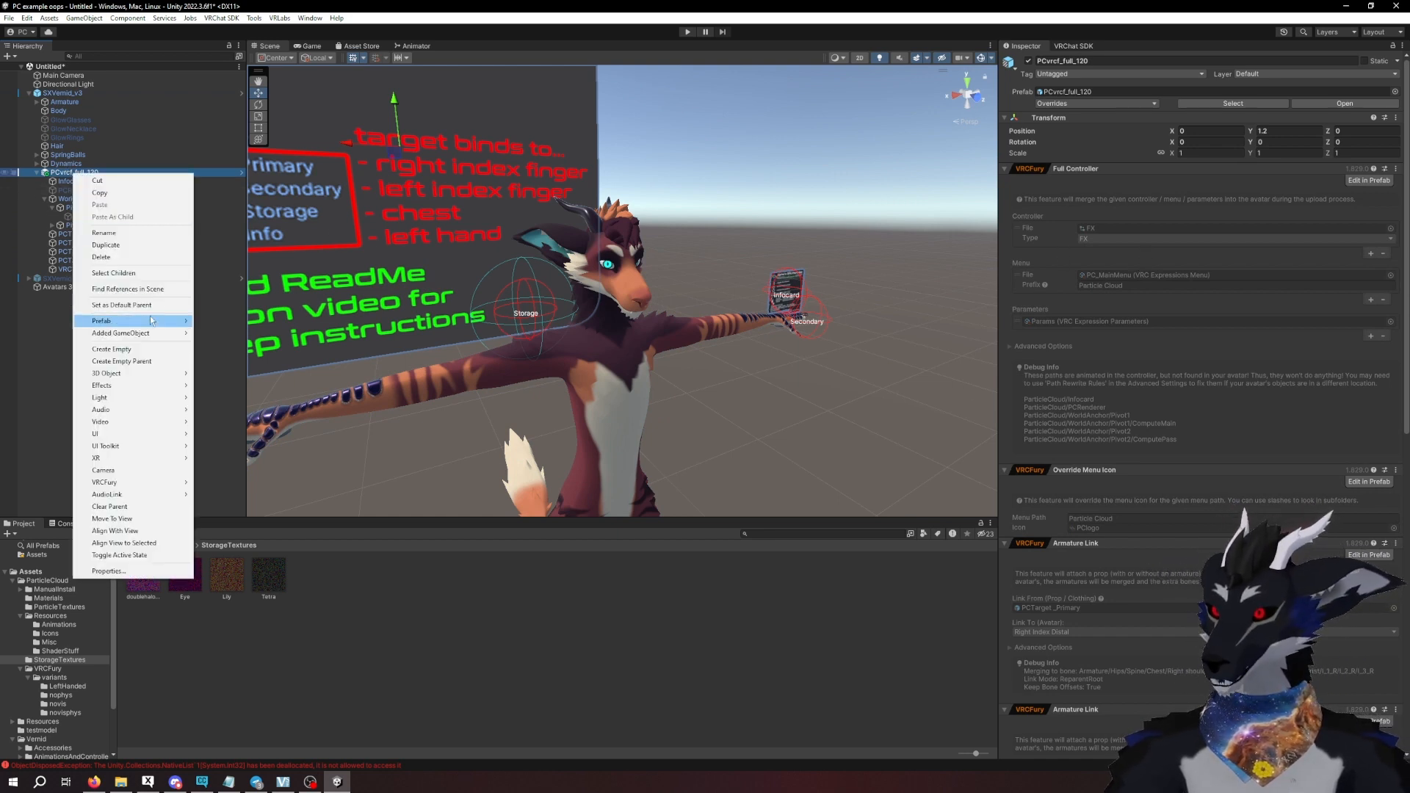
mouse_move(102, 321)
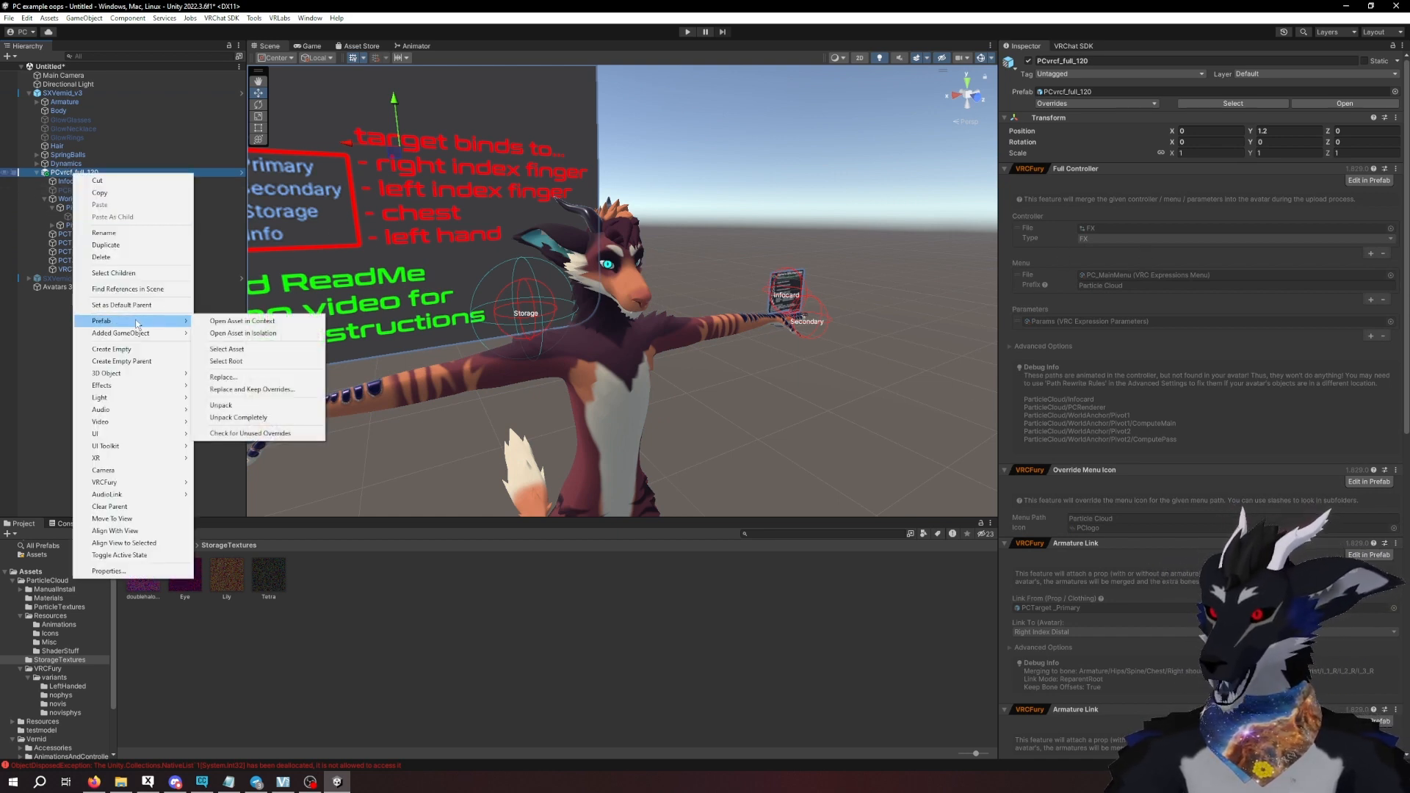
click(214, 418)
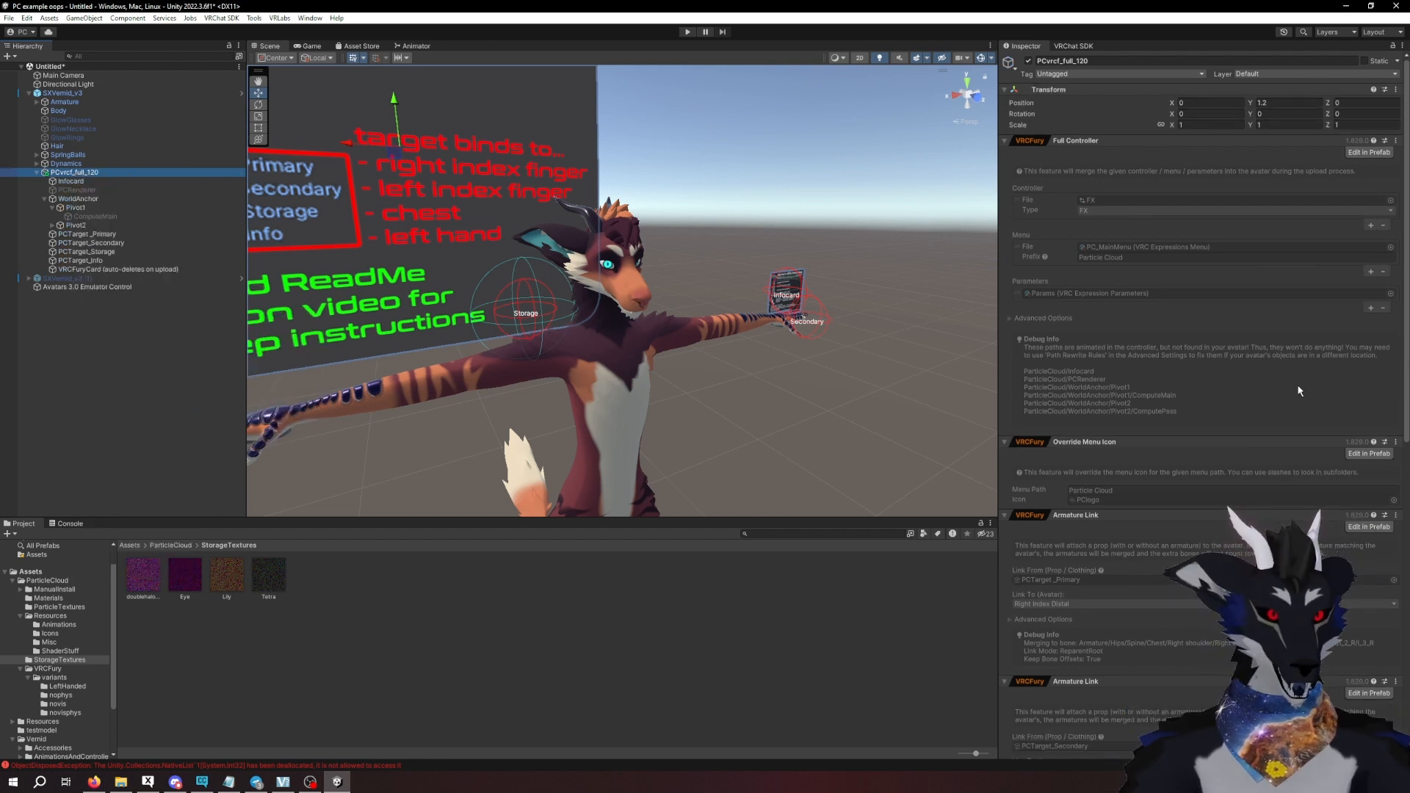
- Examine the VRCFury Armature Link components on PCvrcf_full_120 and the bones available for linking PCTarget_Storage
click(78, 173)
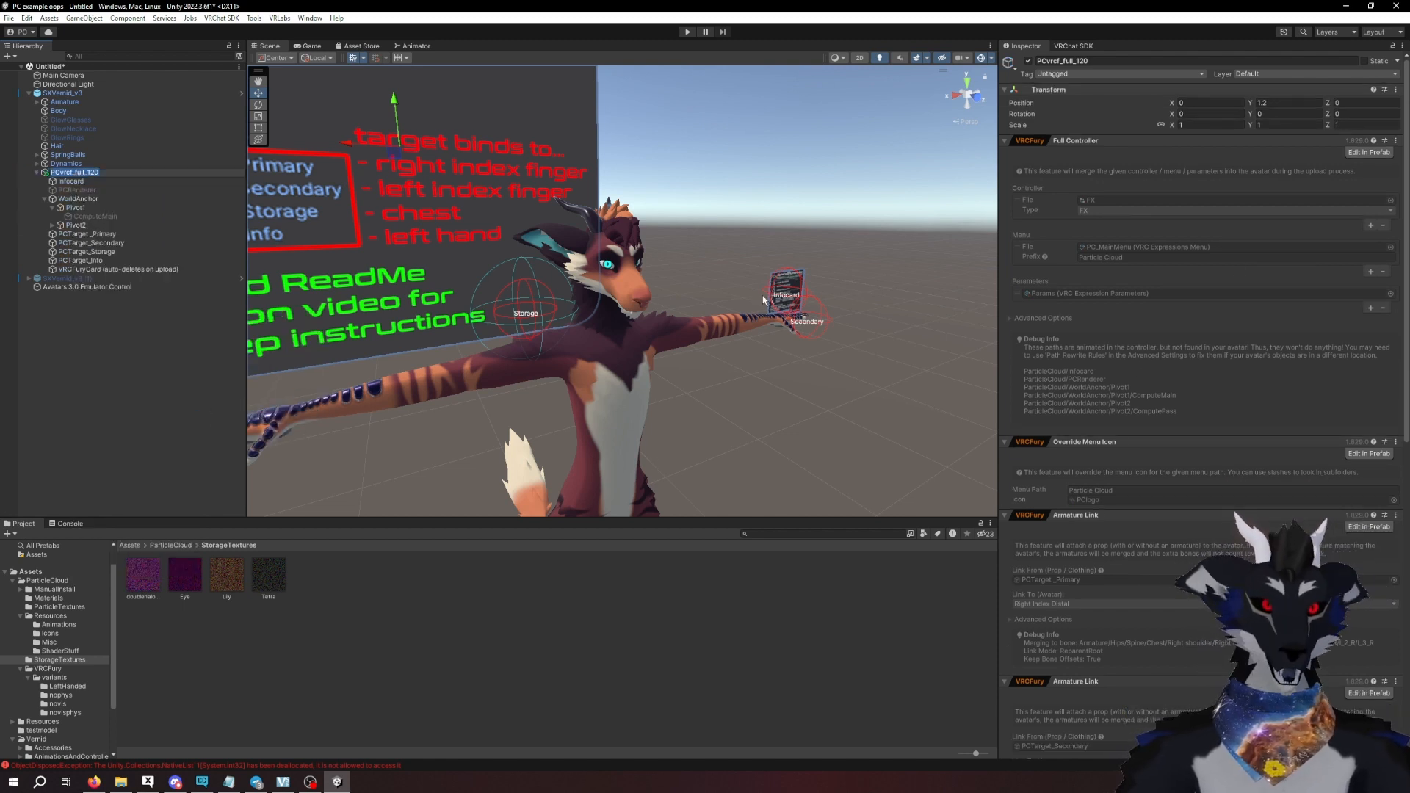
scroll(1174, 318, down, 5)
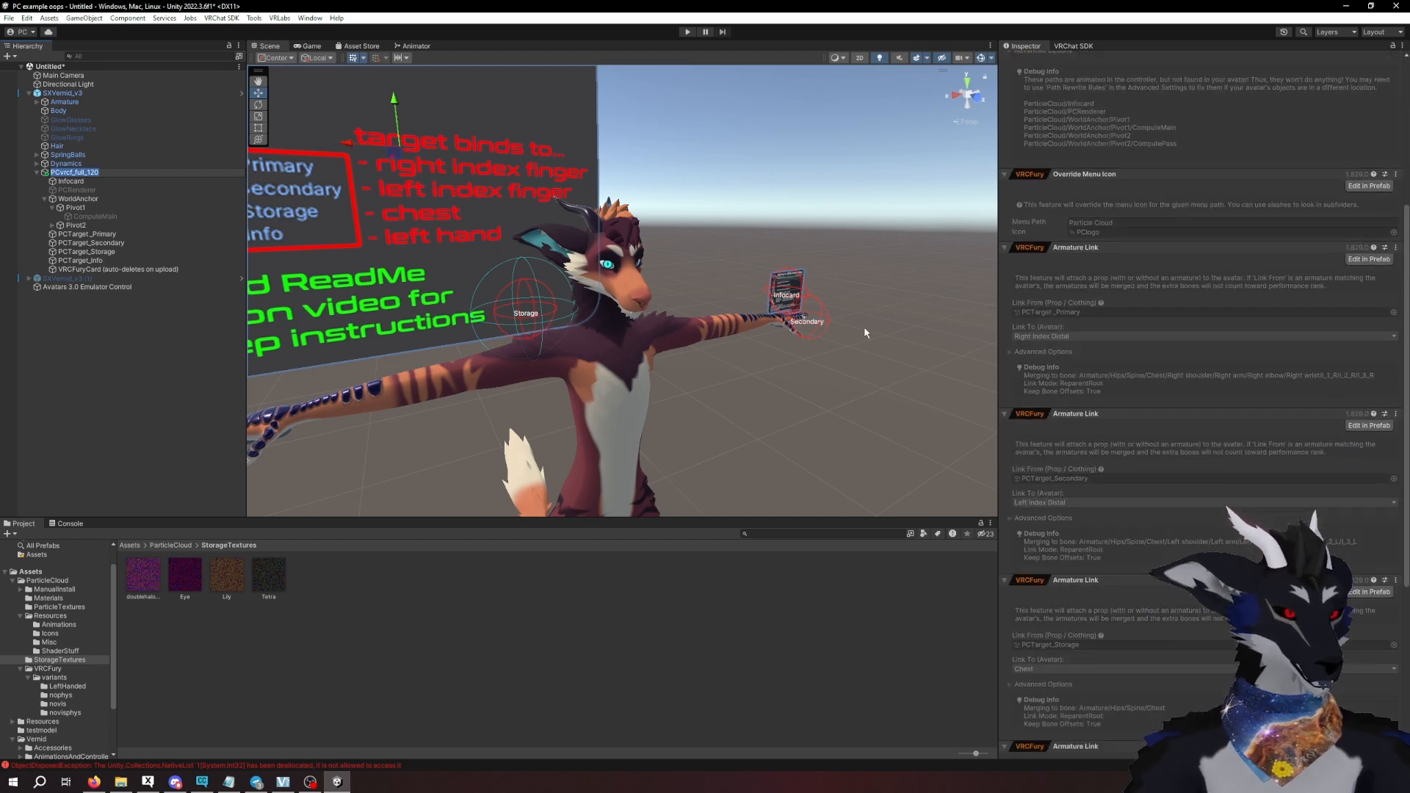
click(81, 198)
click(78, 173)
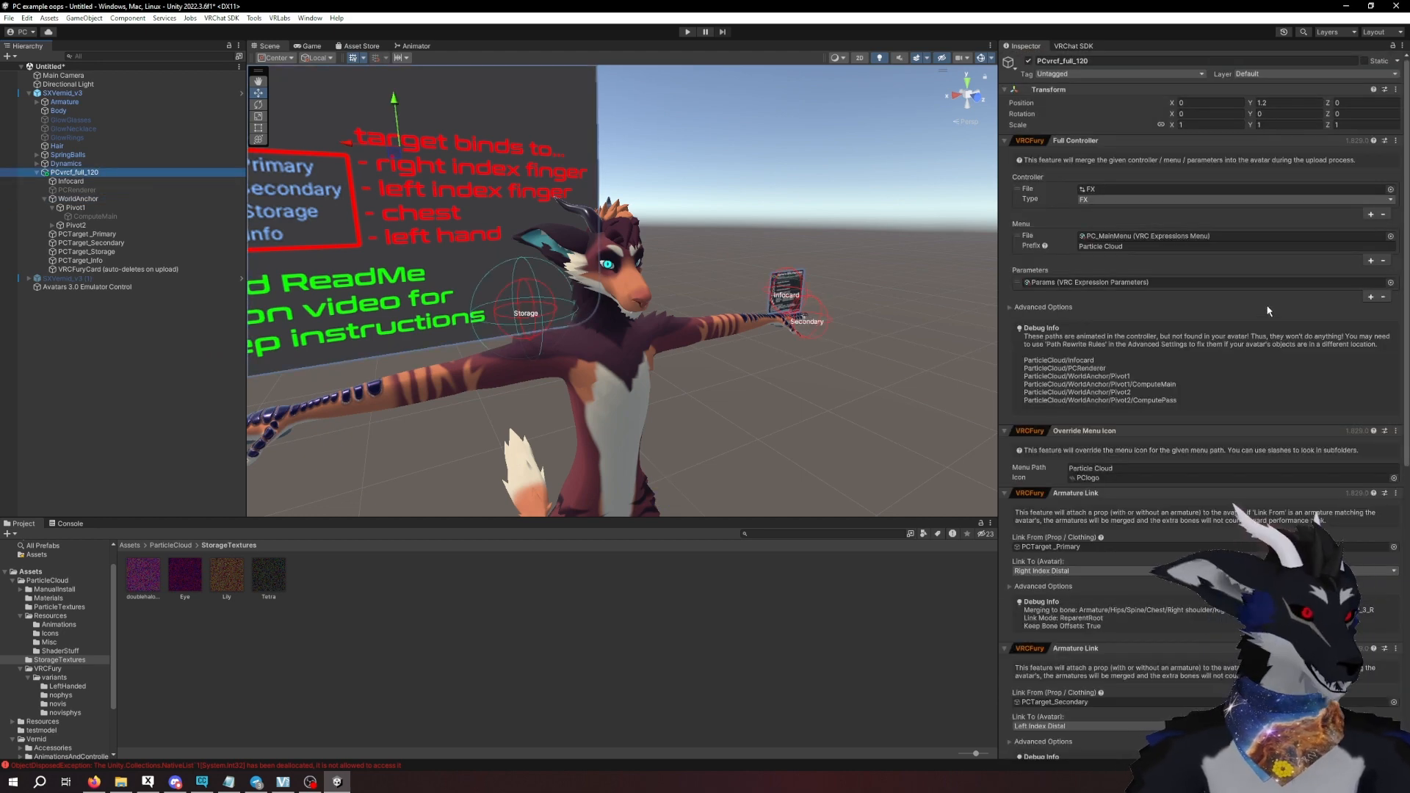
scroll(1231, 302, down, 4)
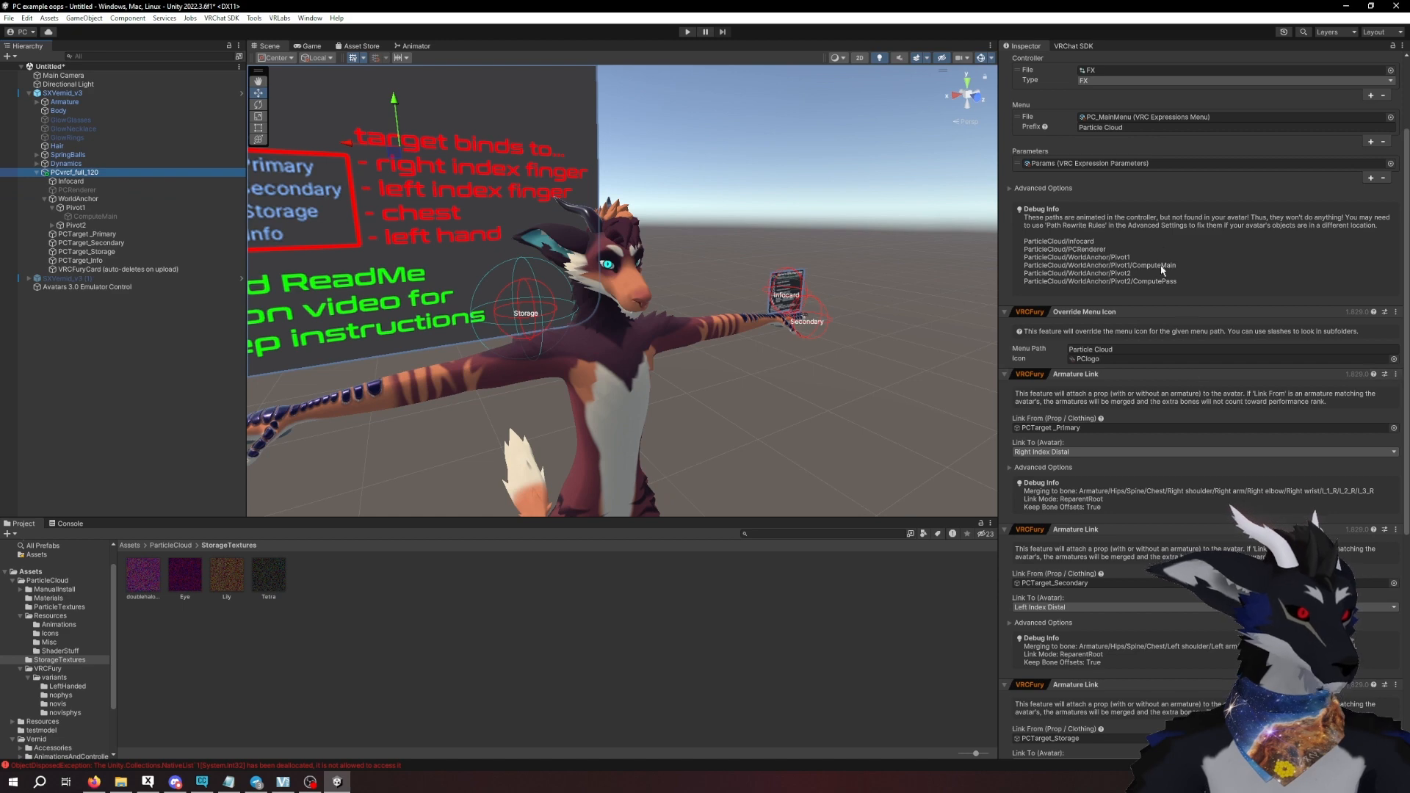
scroll(1139, 291, down, 3)
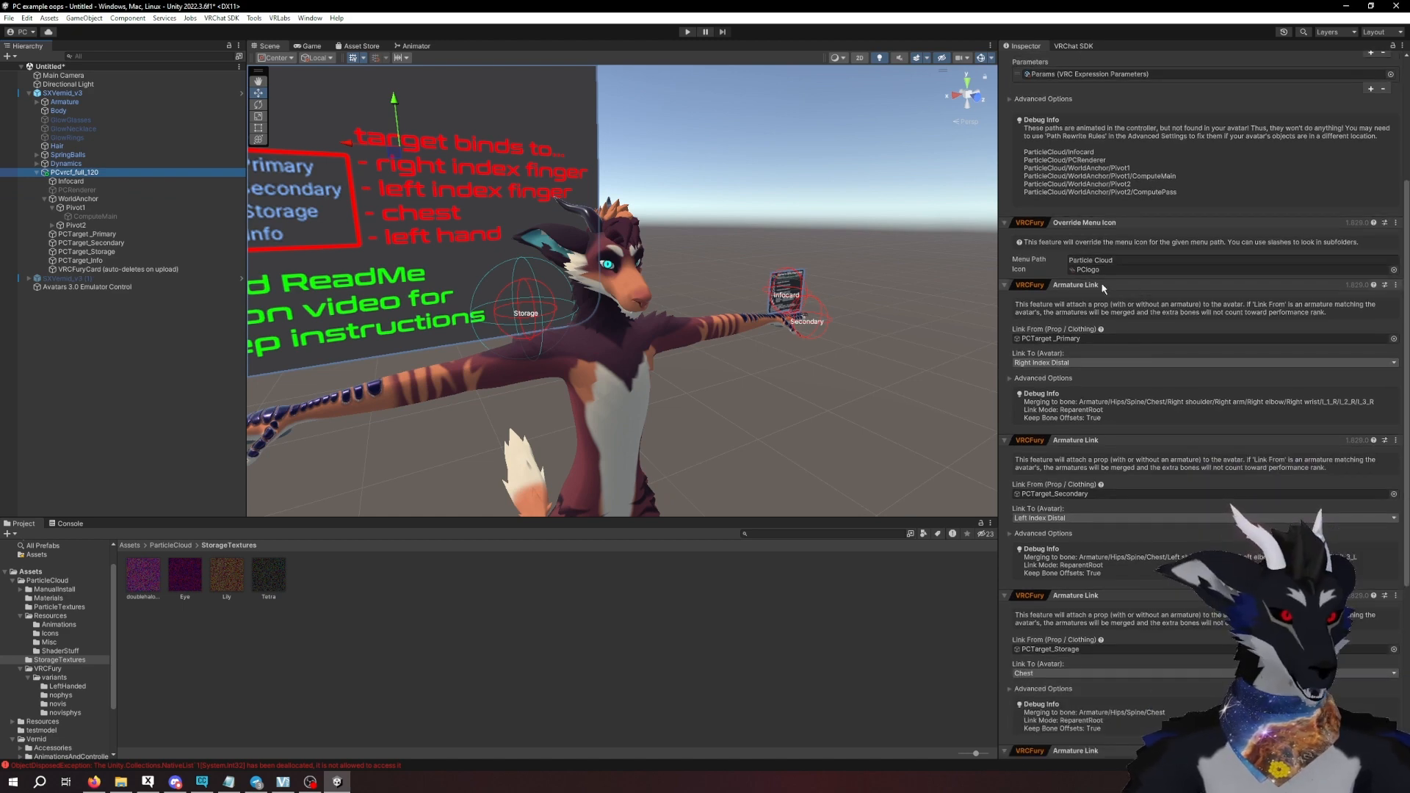
scroll(1109, 353, down, 6)
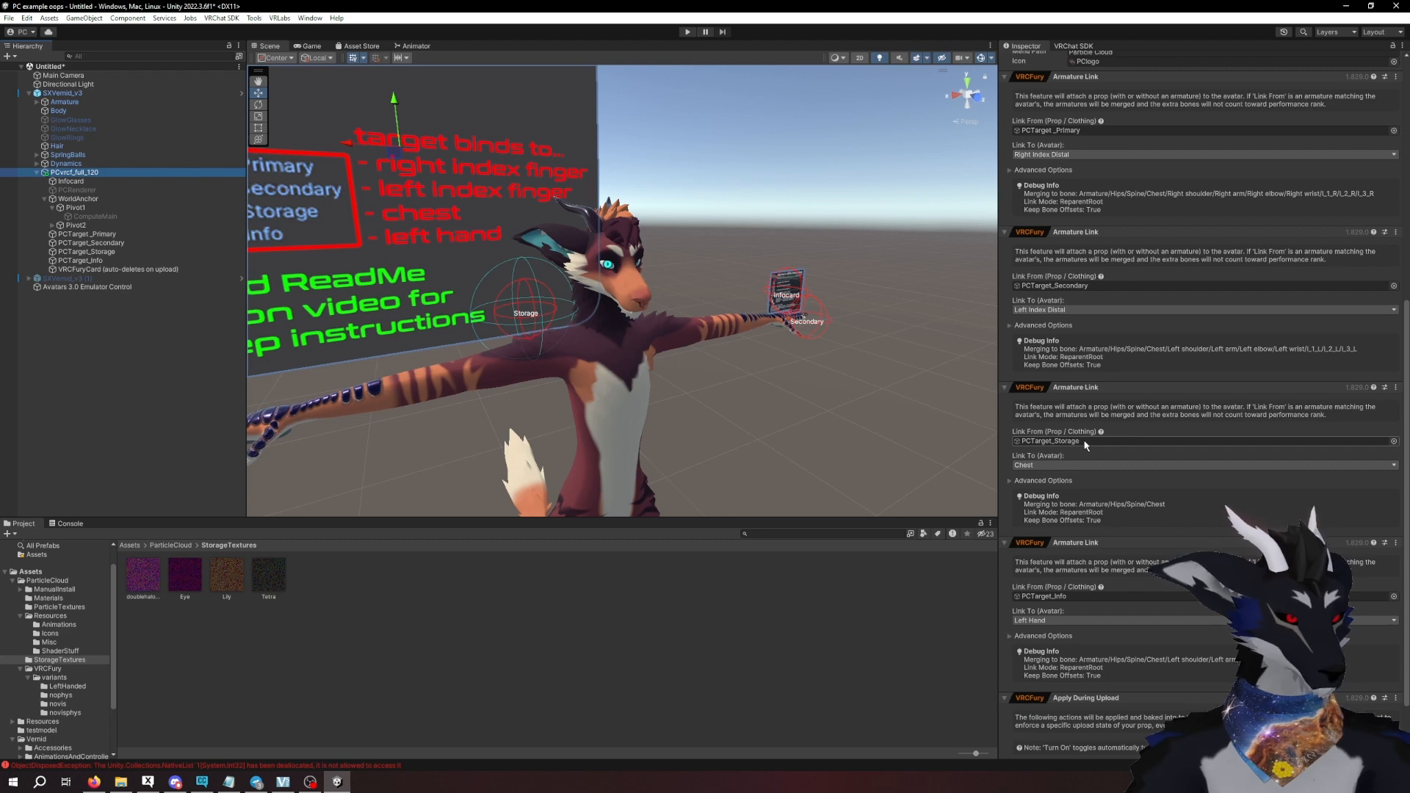
click(1088, 465)
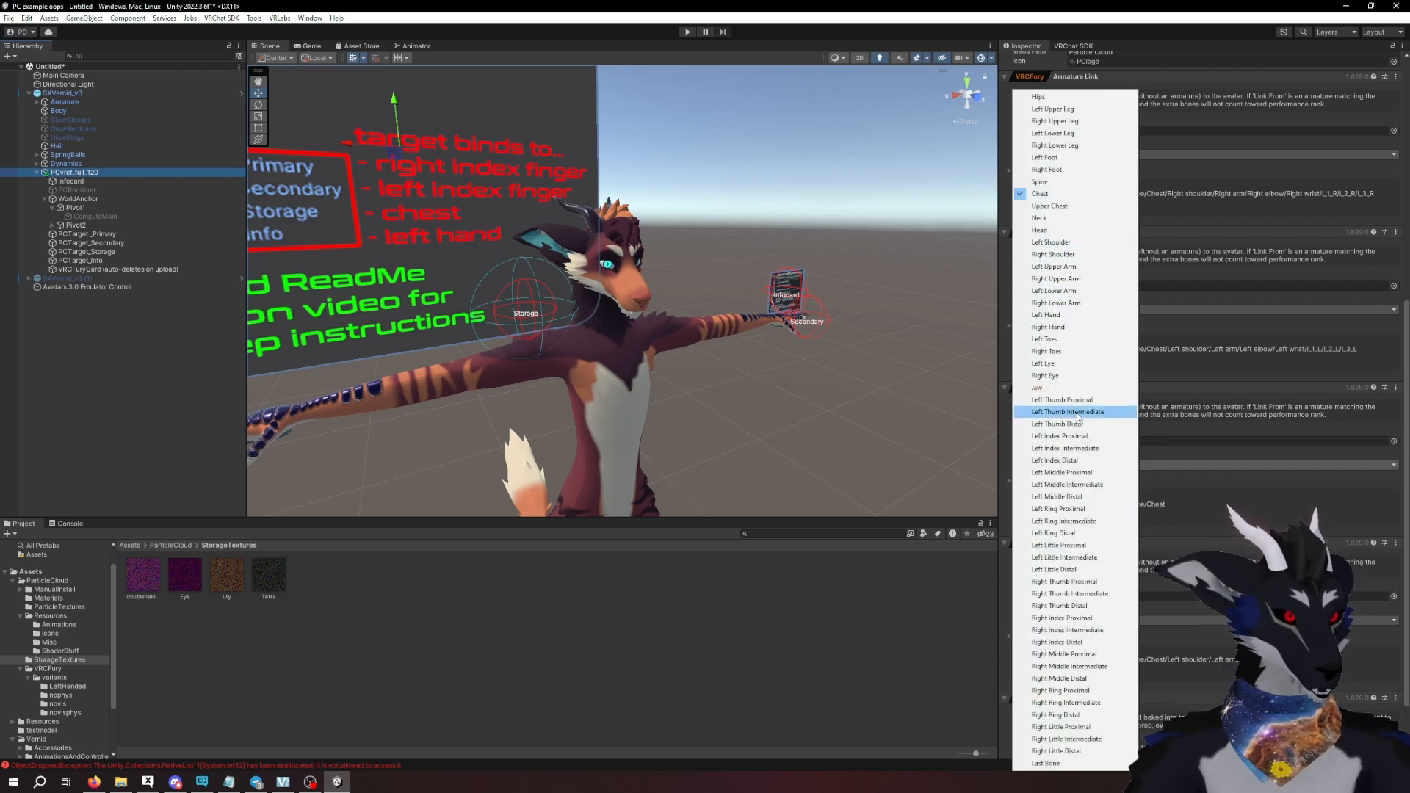
click(1179, 487)
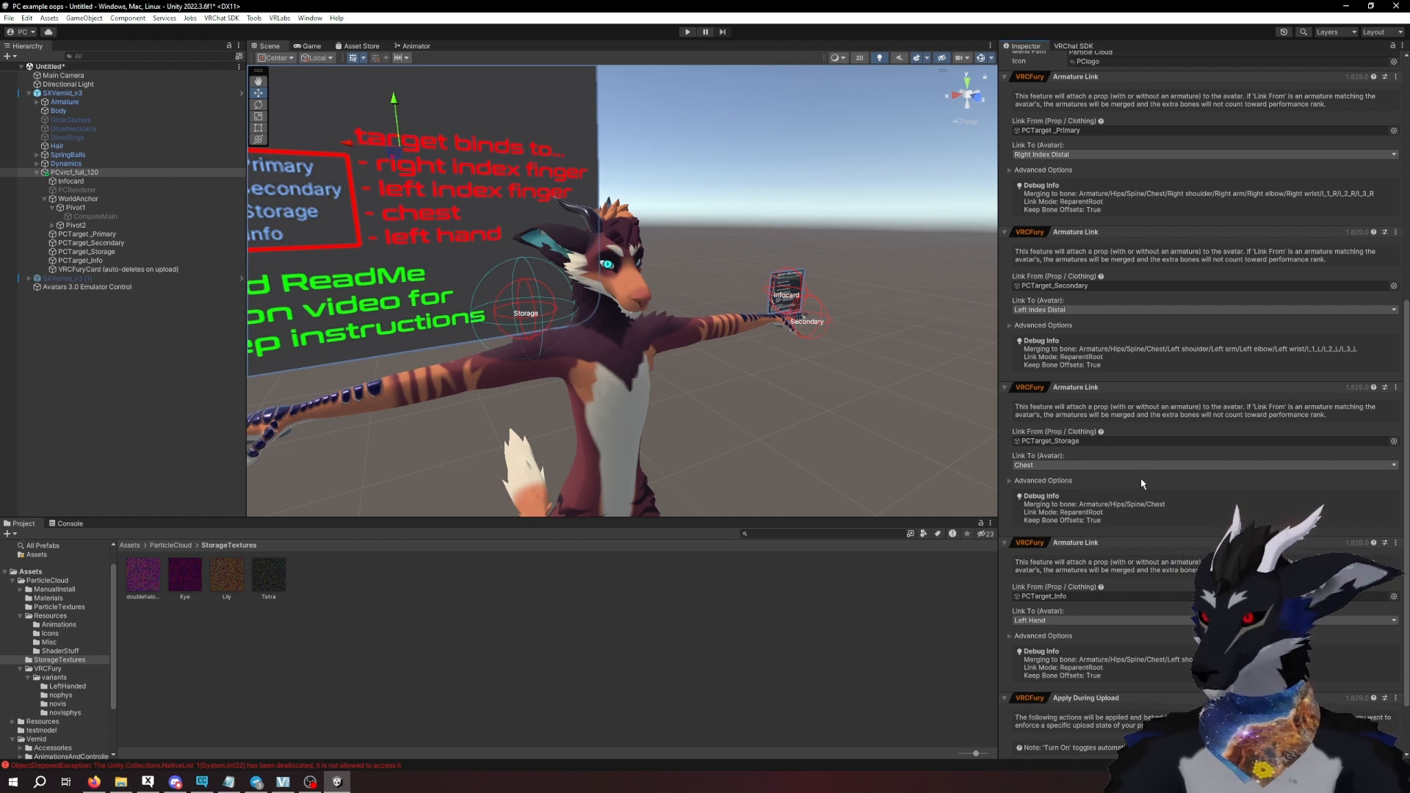
- Set the PCTarget_Storage Armature Link to attach to the Head bone
right_click(1153, 389)
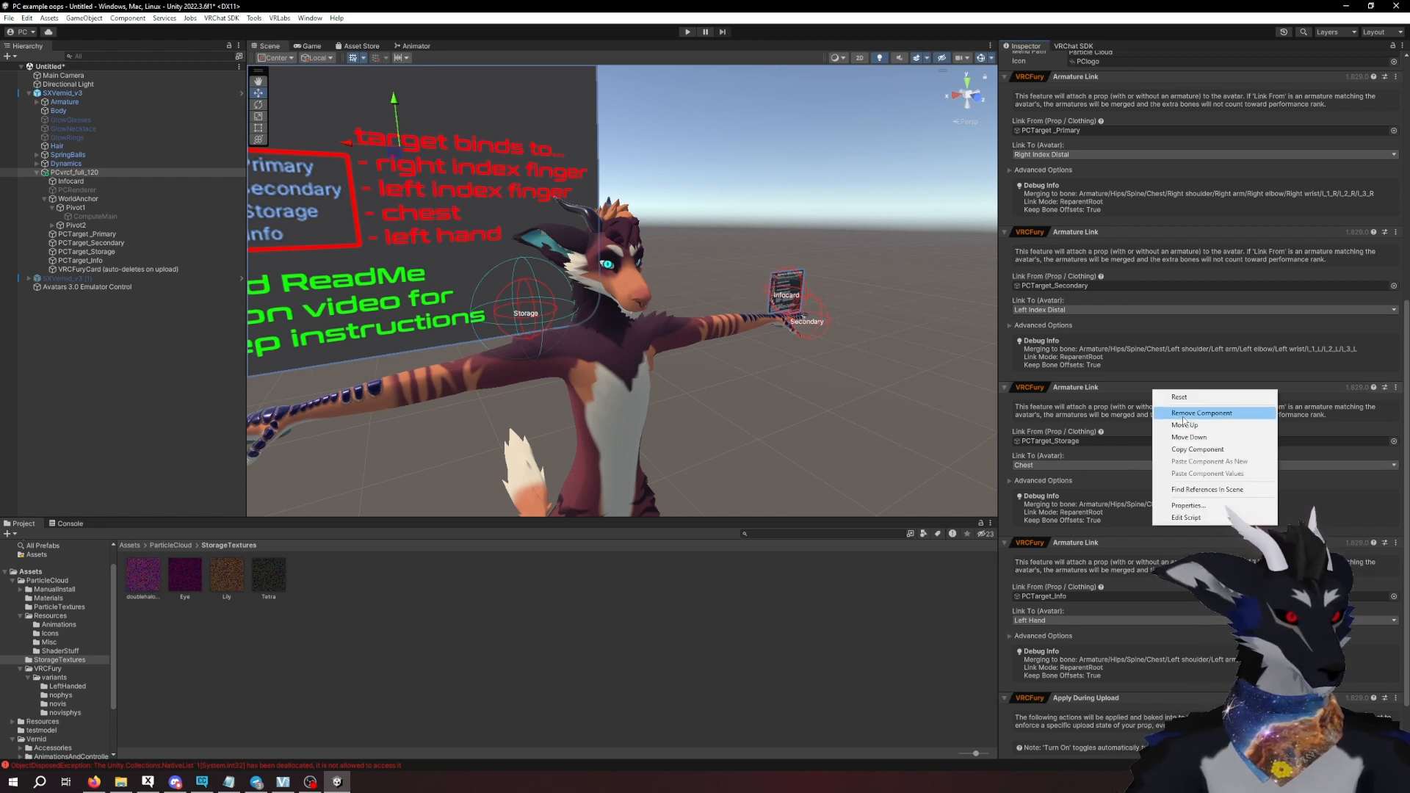
click(1092, 463)
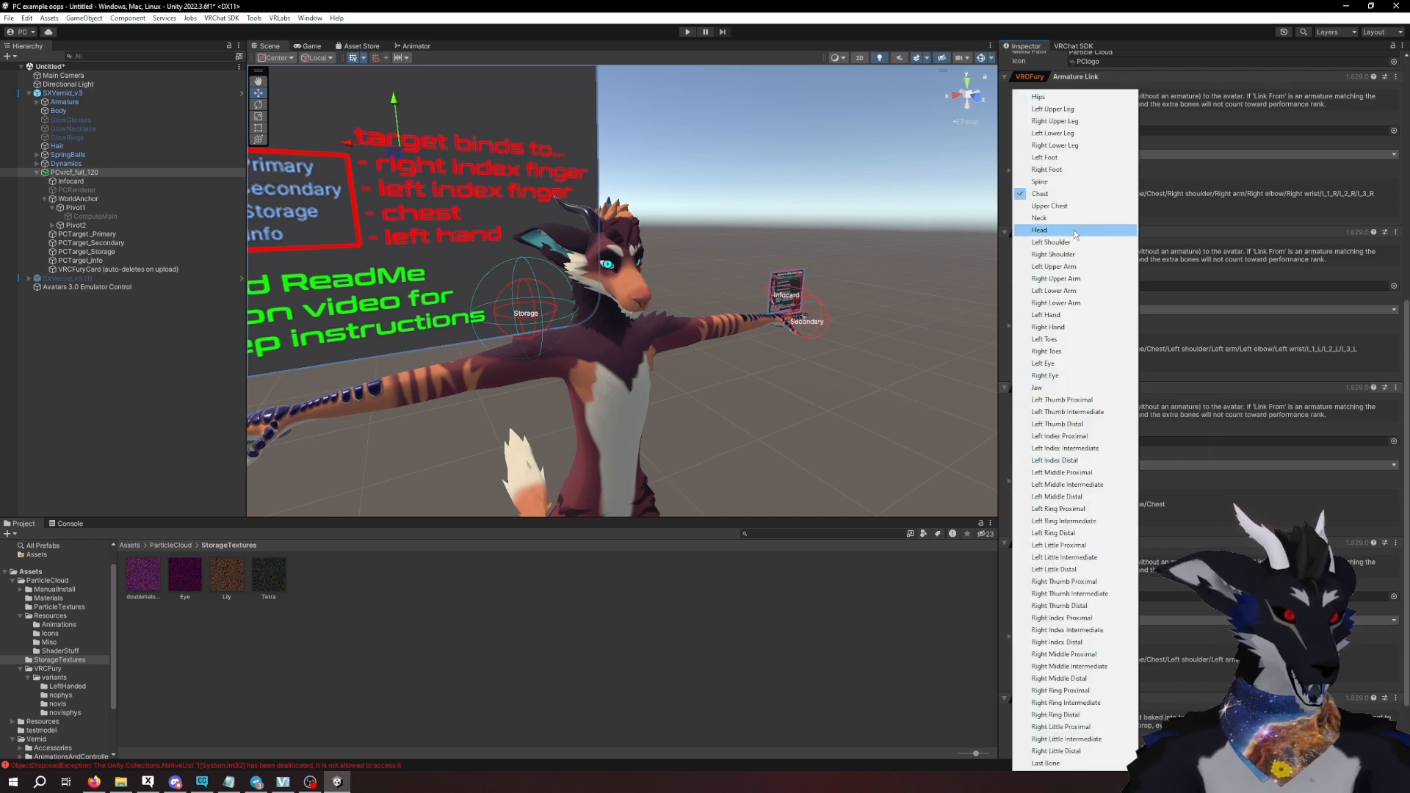
click(1074, 231)
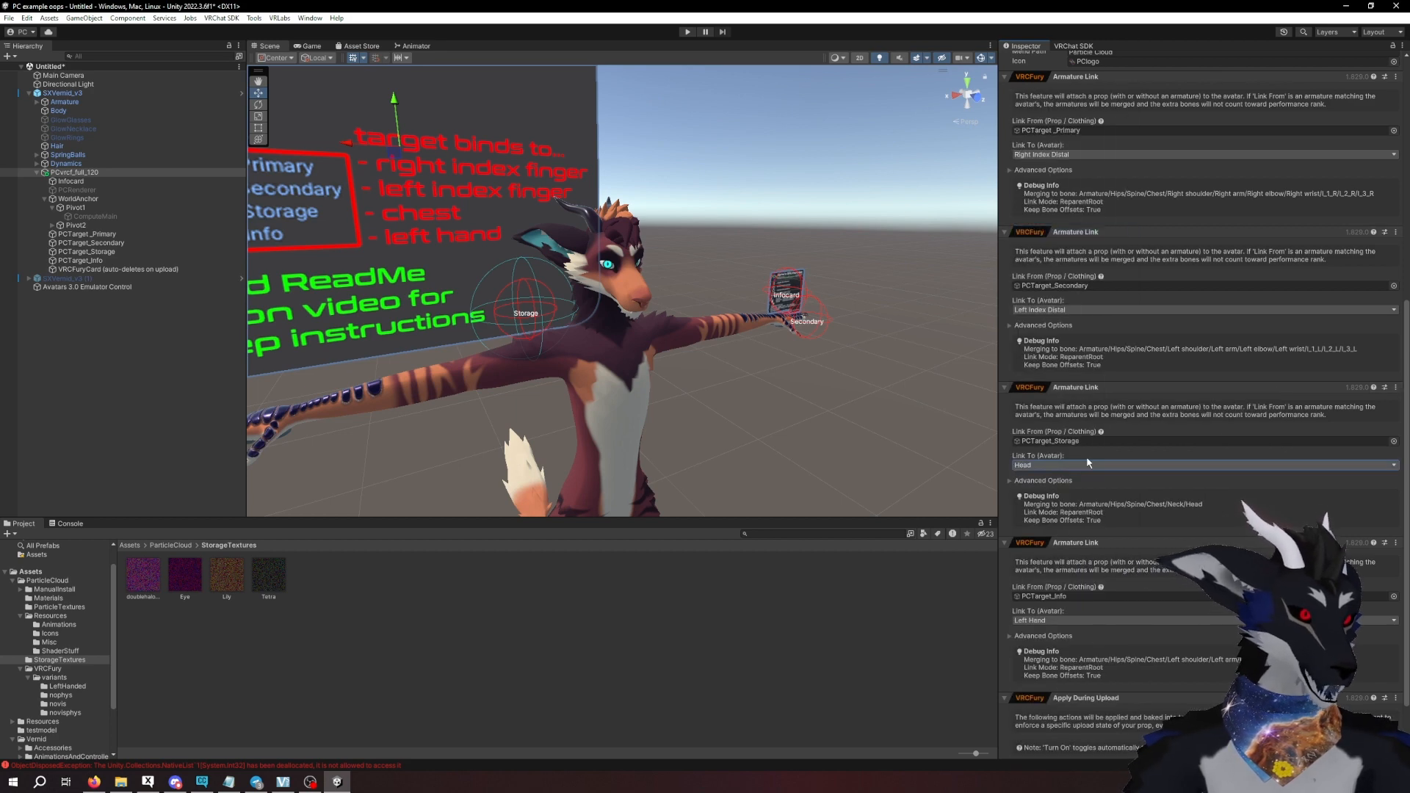
- Remove the Armature Link component for PCTarget_Storage from PCvrcf_full_120
right_click(1141, 389)
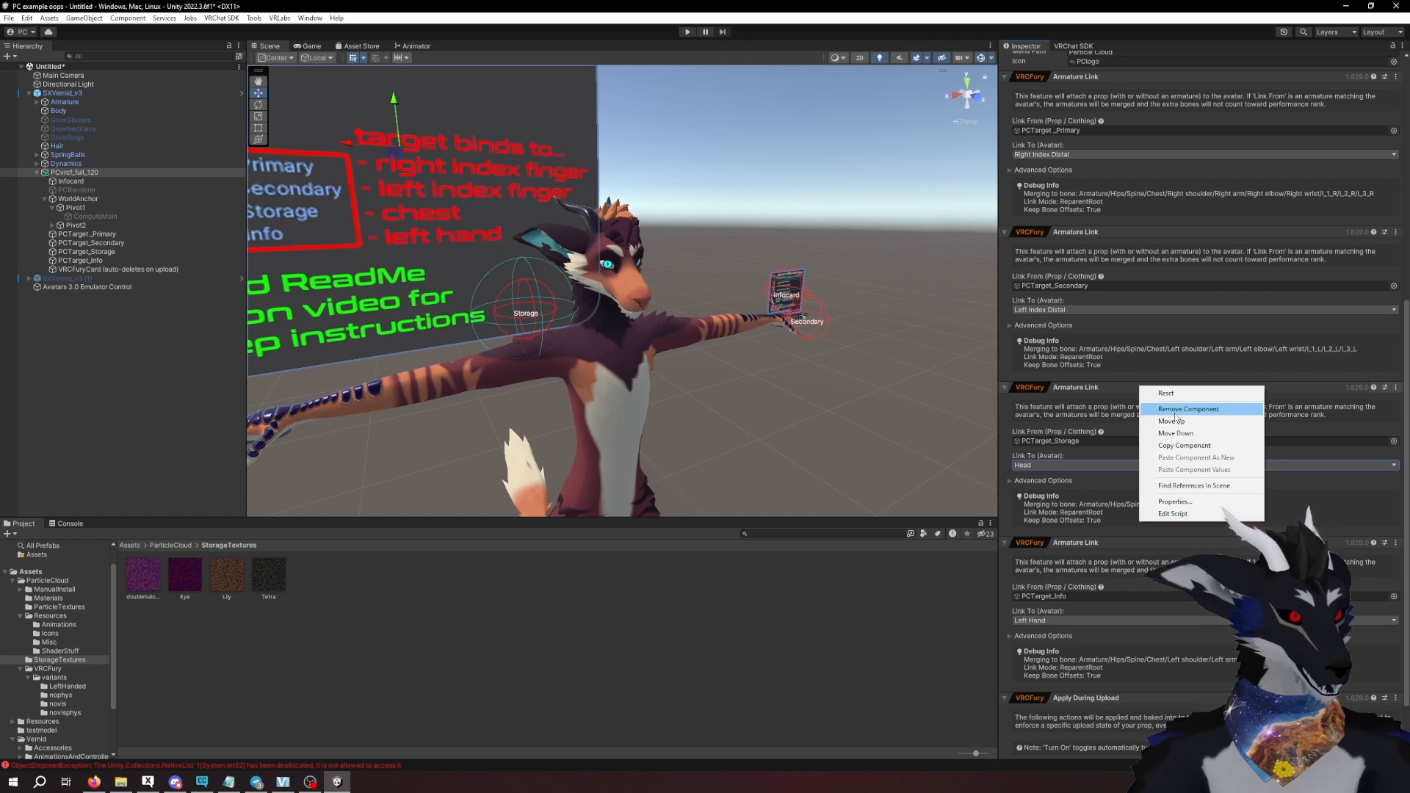
click(1178, 409)
right_drag(863, 362, 823, 368)
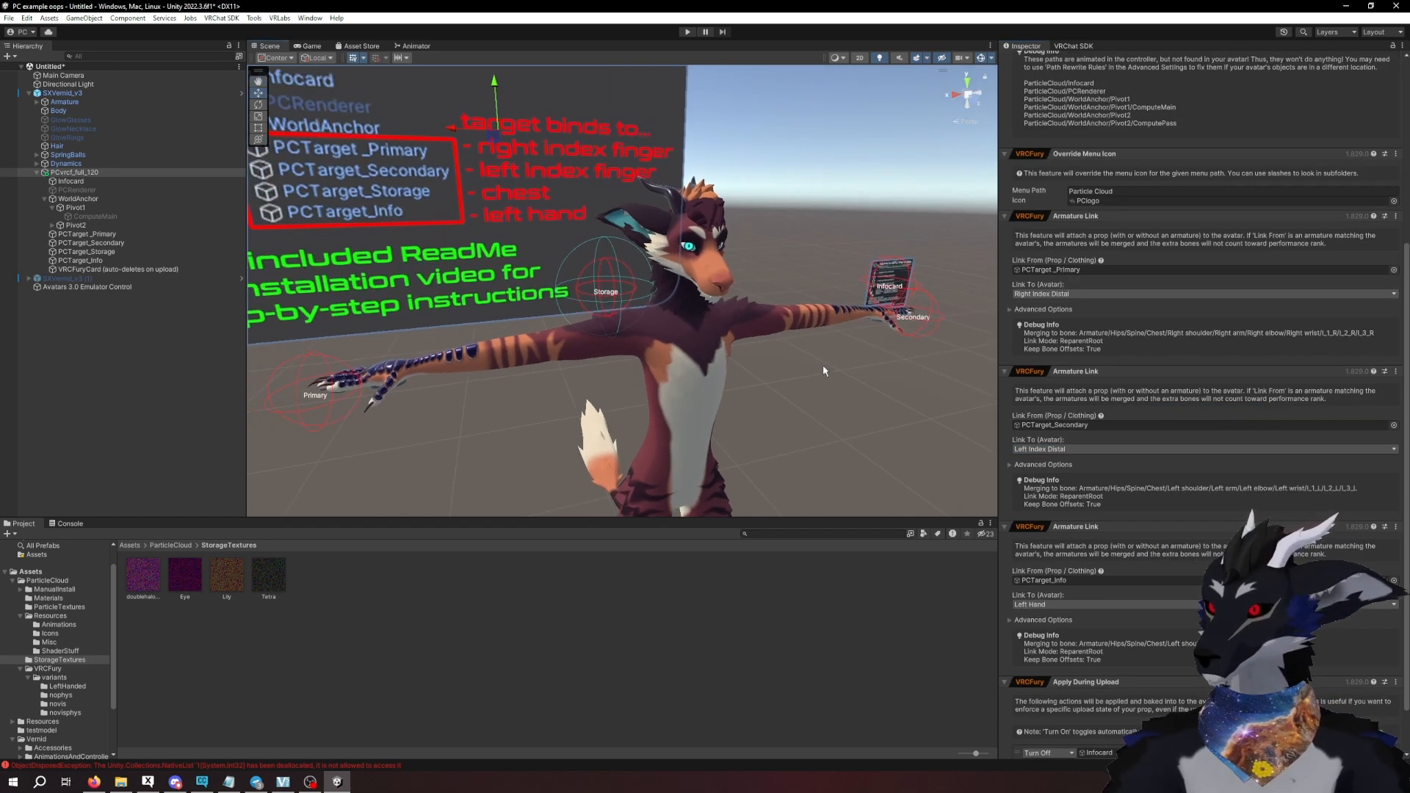
middle_drag(832, 382, 806, 393)
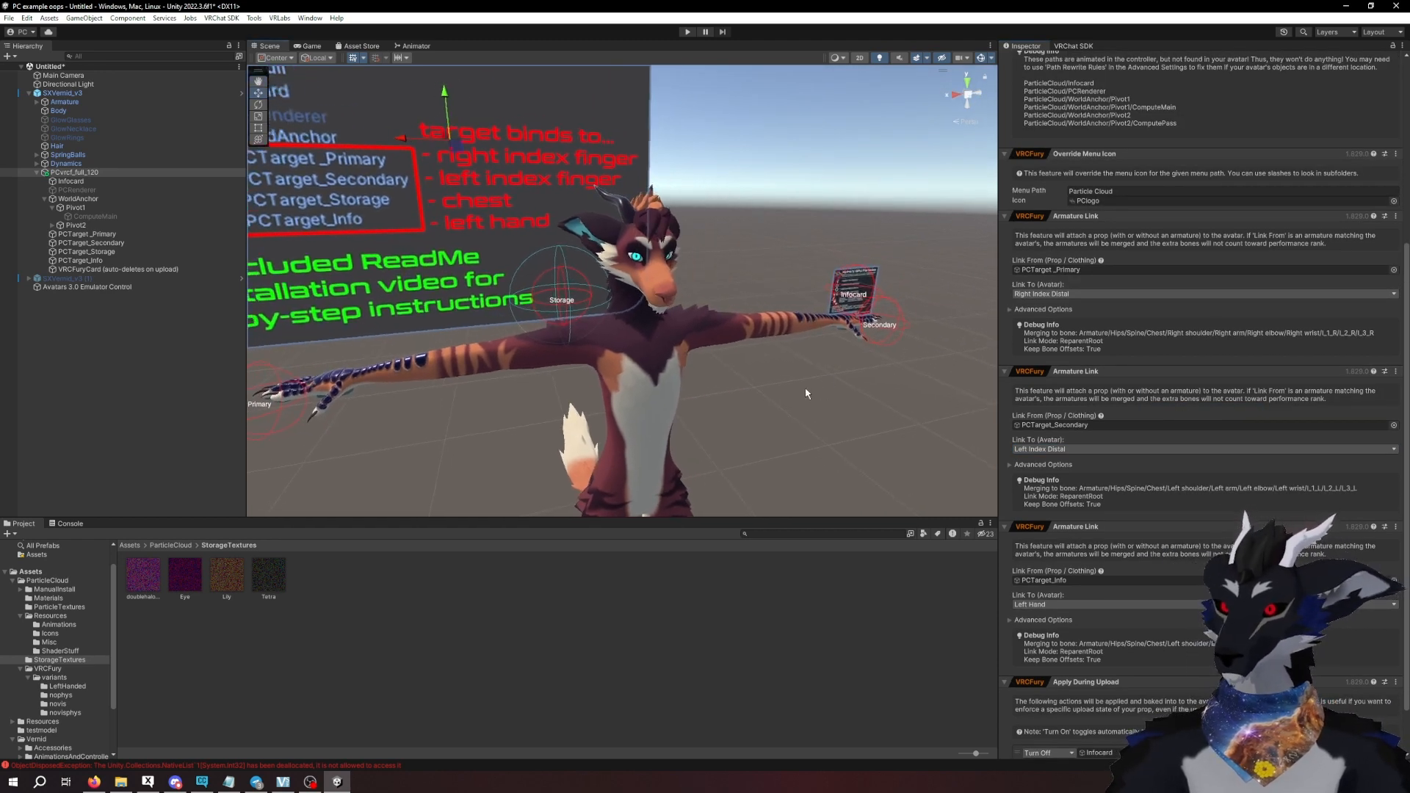
- Reparent PCTarget_Storage directly under the Head bone in the avatar's armature
click(147, 252)
click(37, 102)
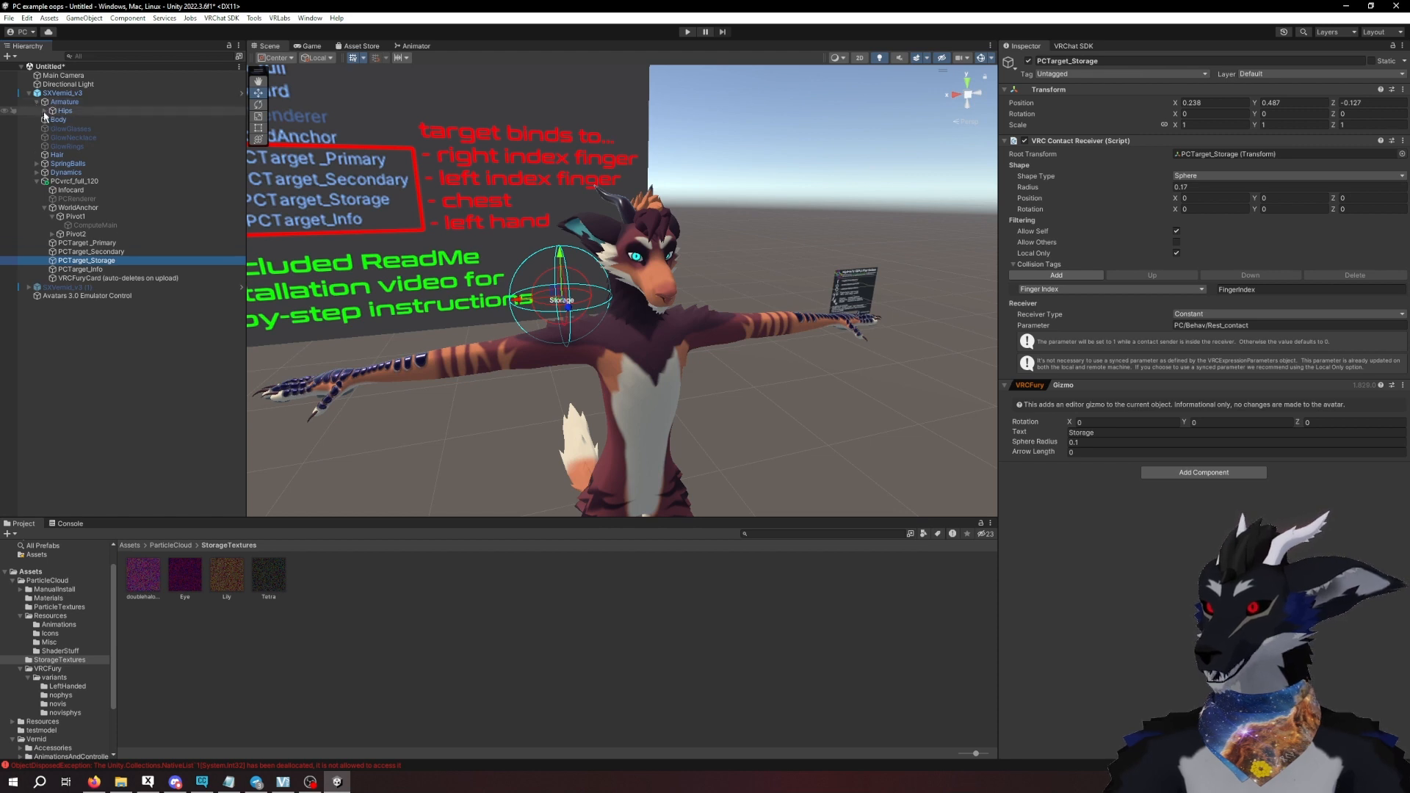
click(45, 111)
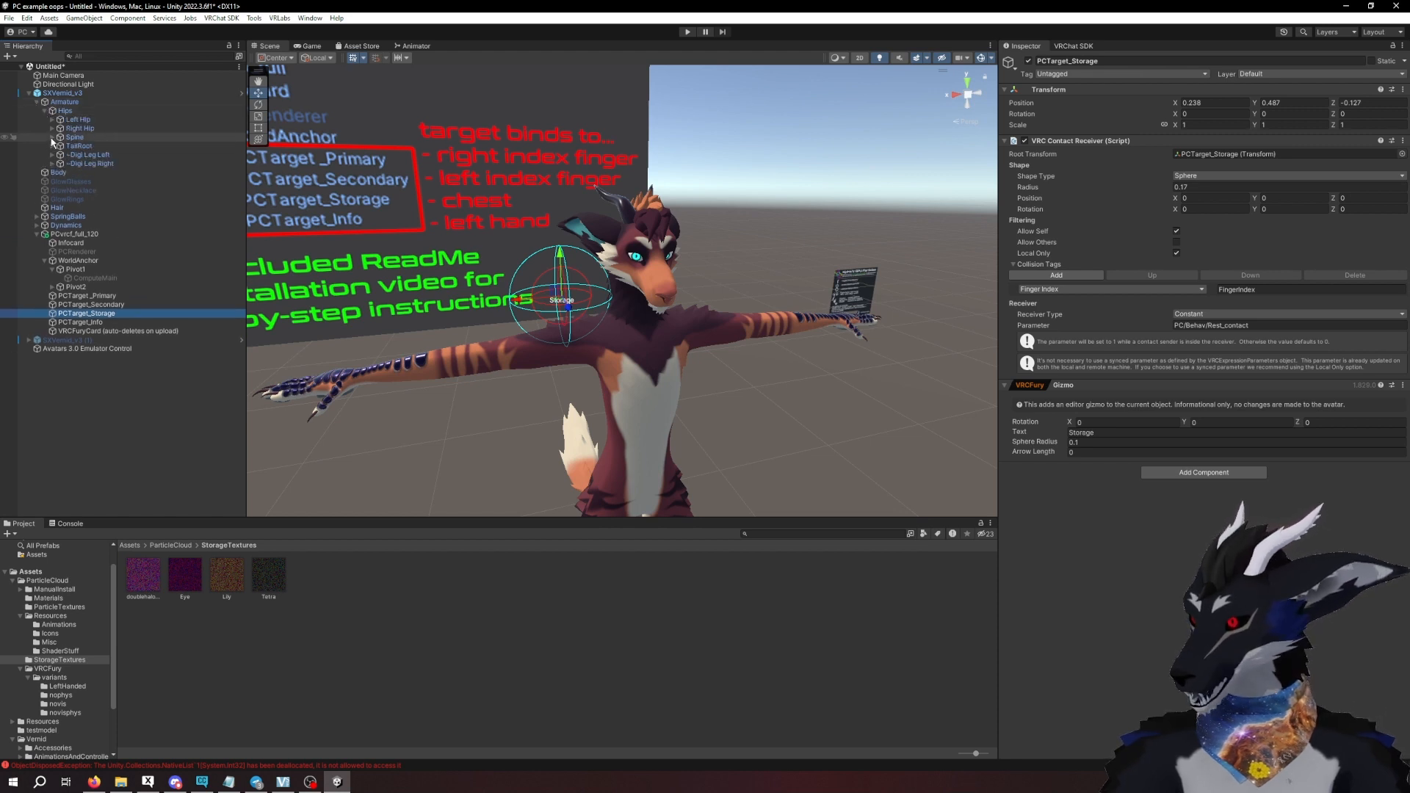
click(52, 137)
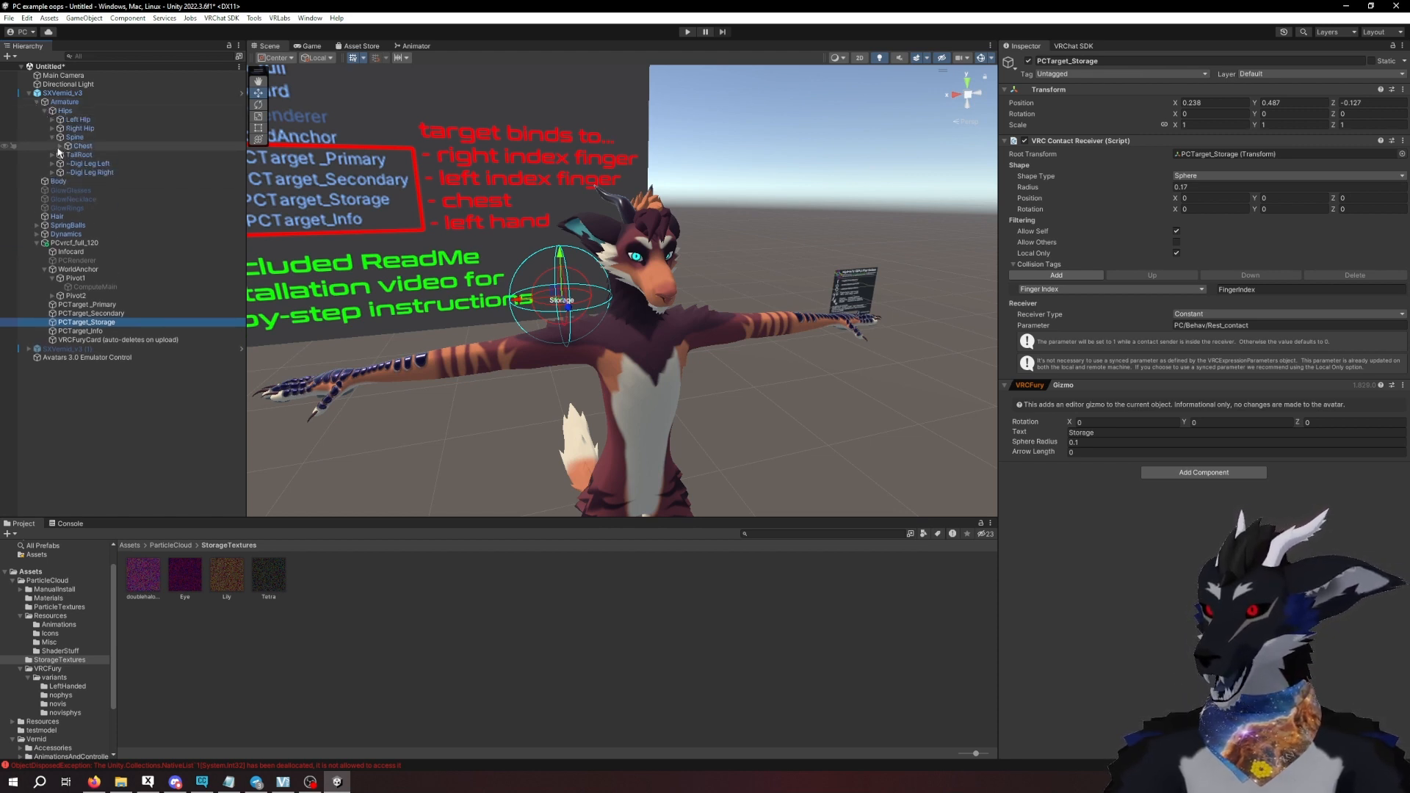
click(60, 146)
click(68, 173)
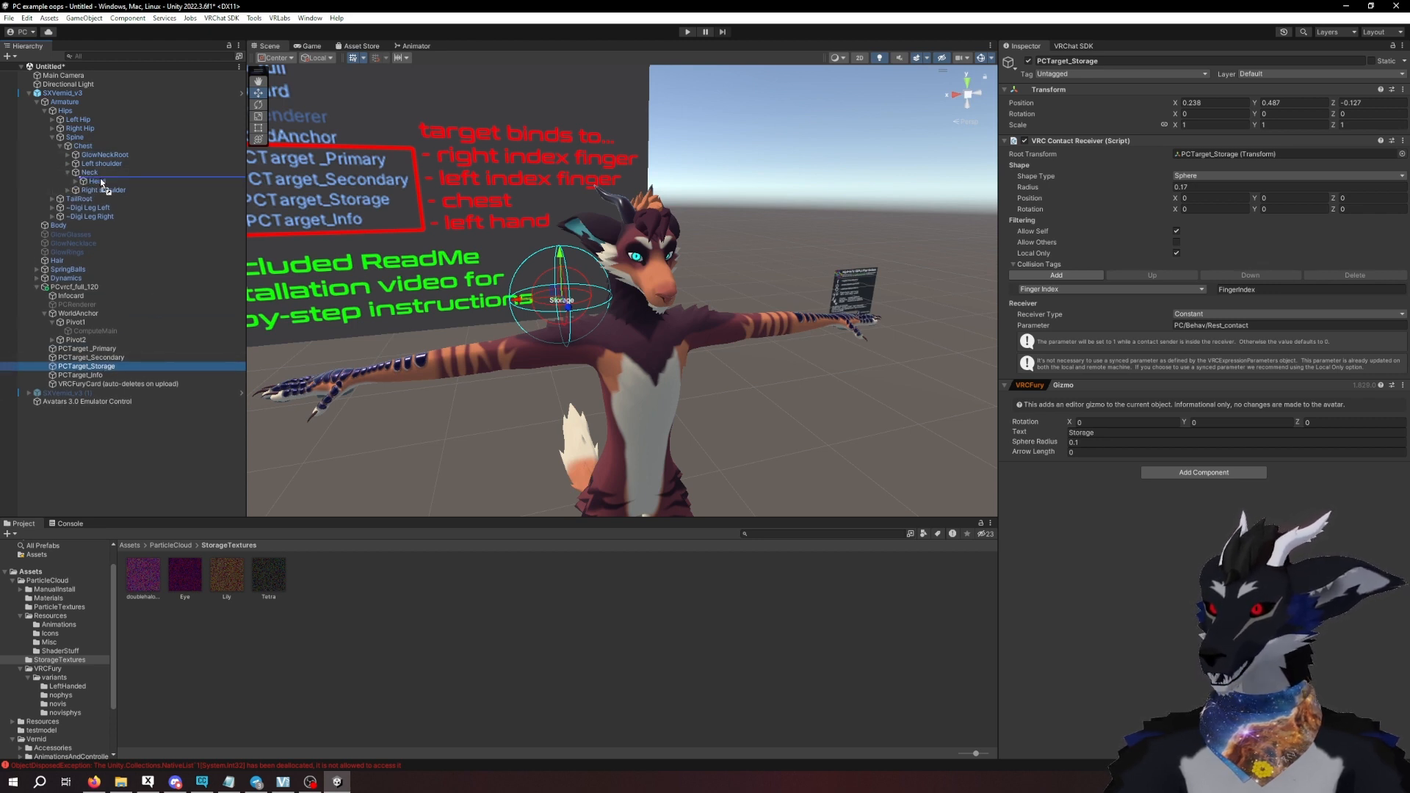
drag(100, 178, 99, 180)
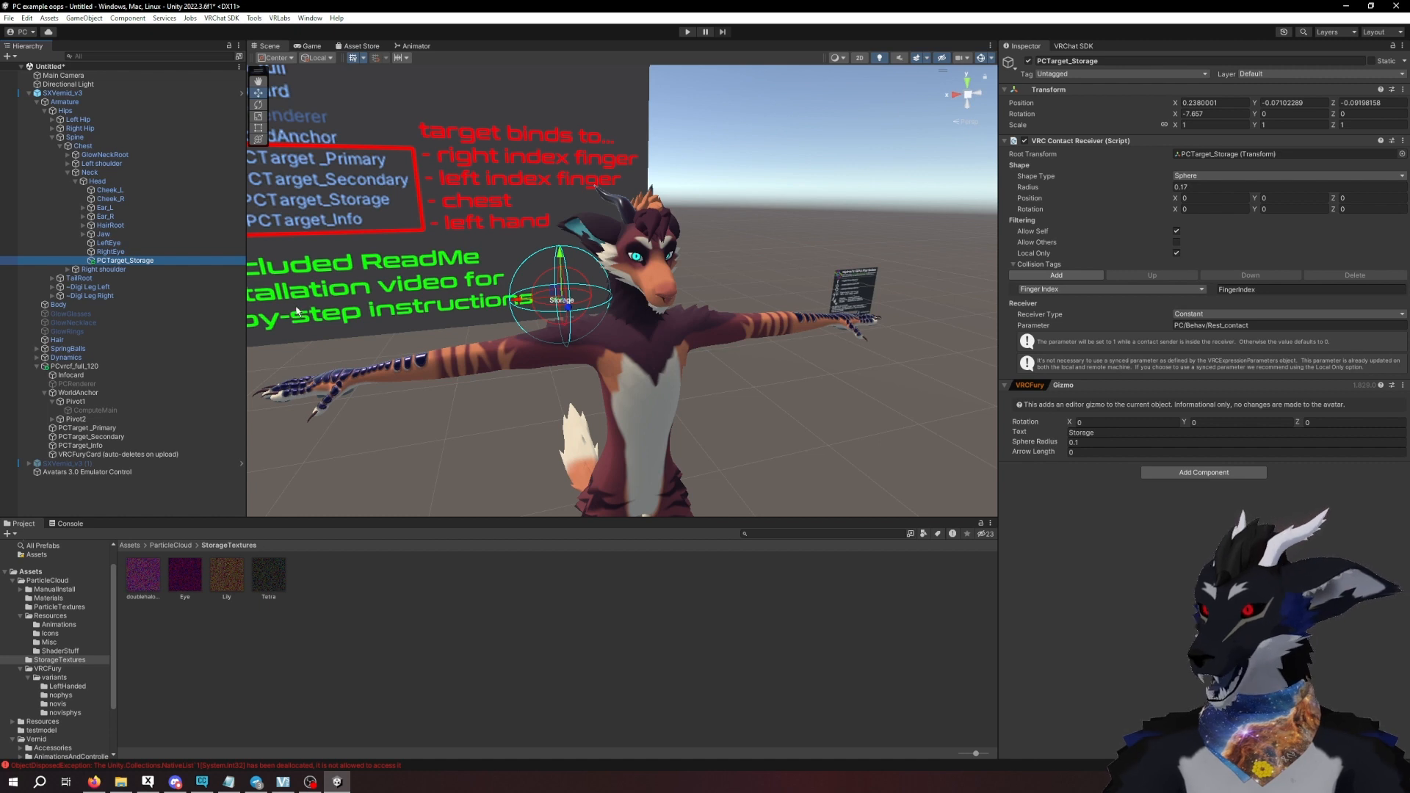
scroll(688, 386, down, 1)
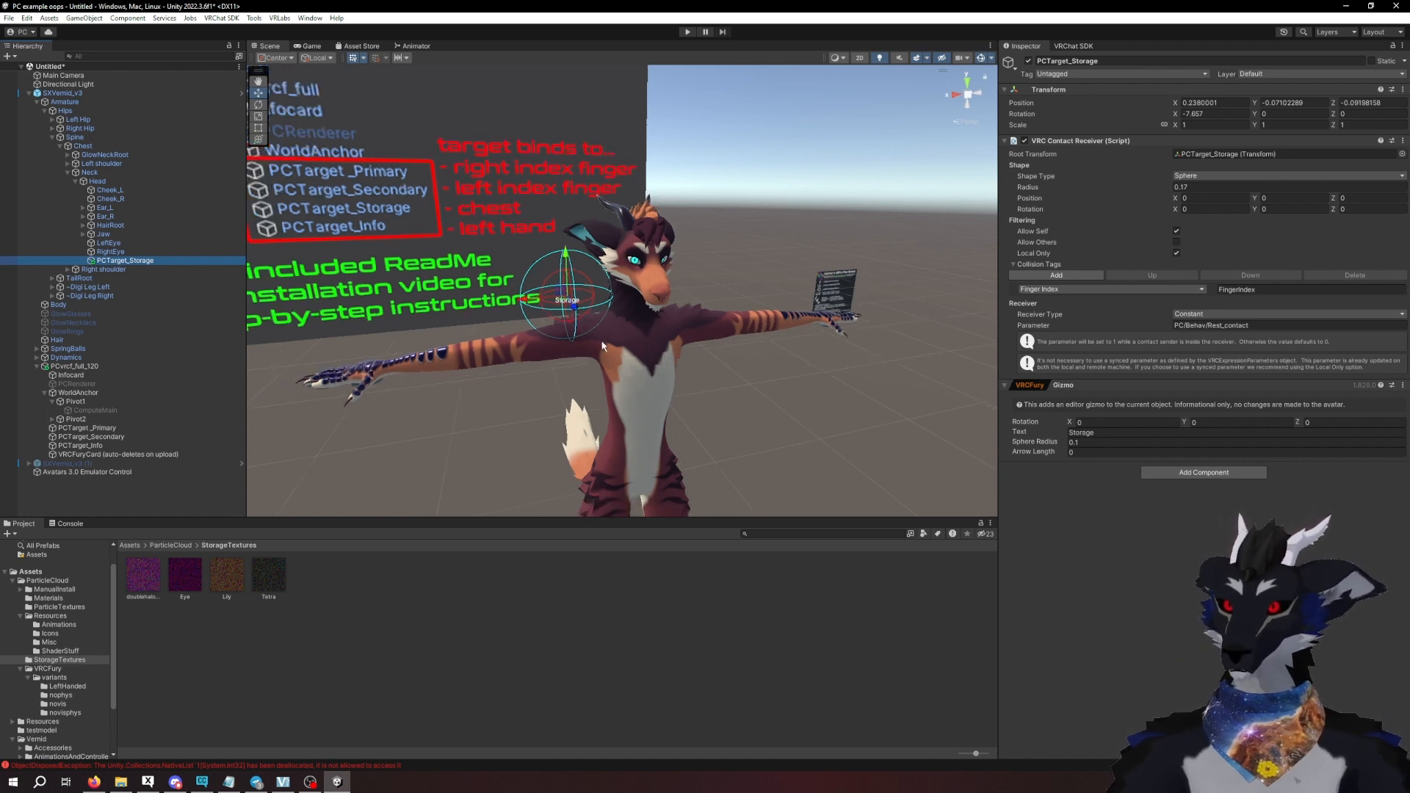
- Enter play mode and turn on the avatar's Particle Cloud with Primary Pos: Store and Storage enabled in its behaviors
click(688, 33)
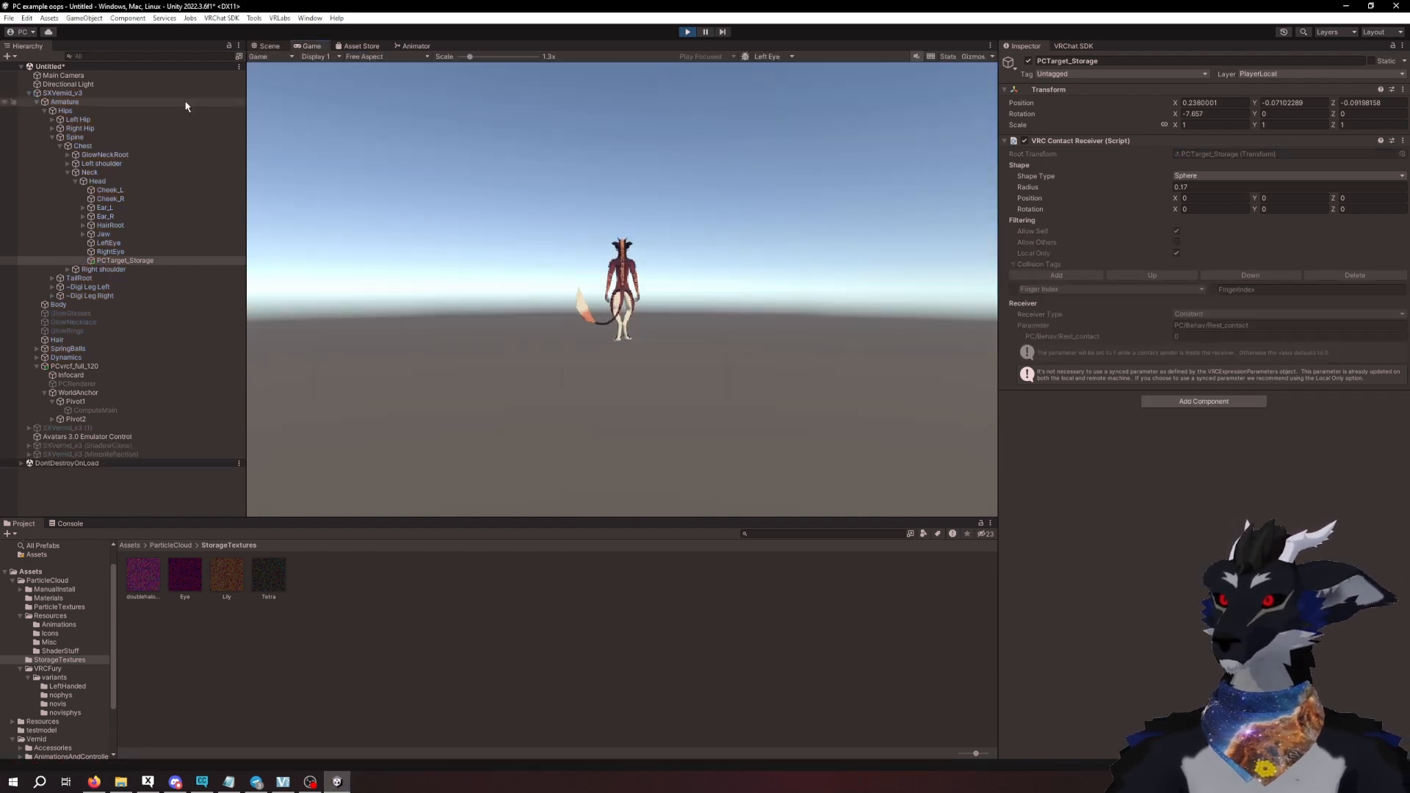
click(150, 93)
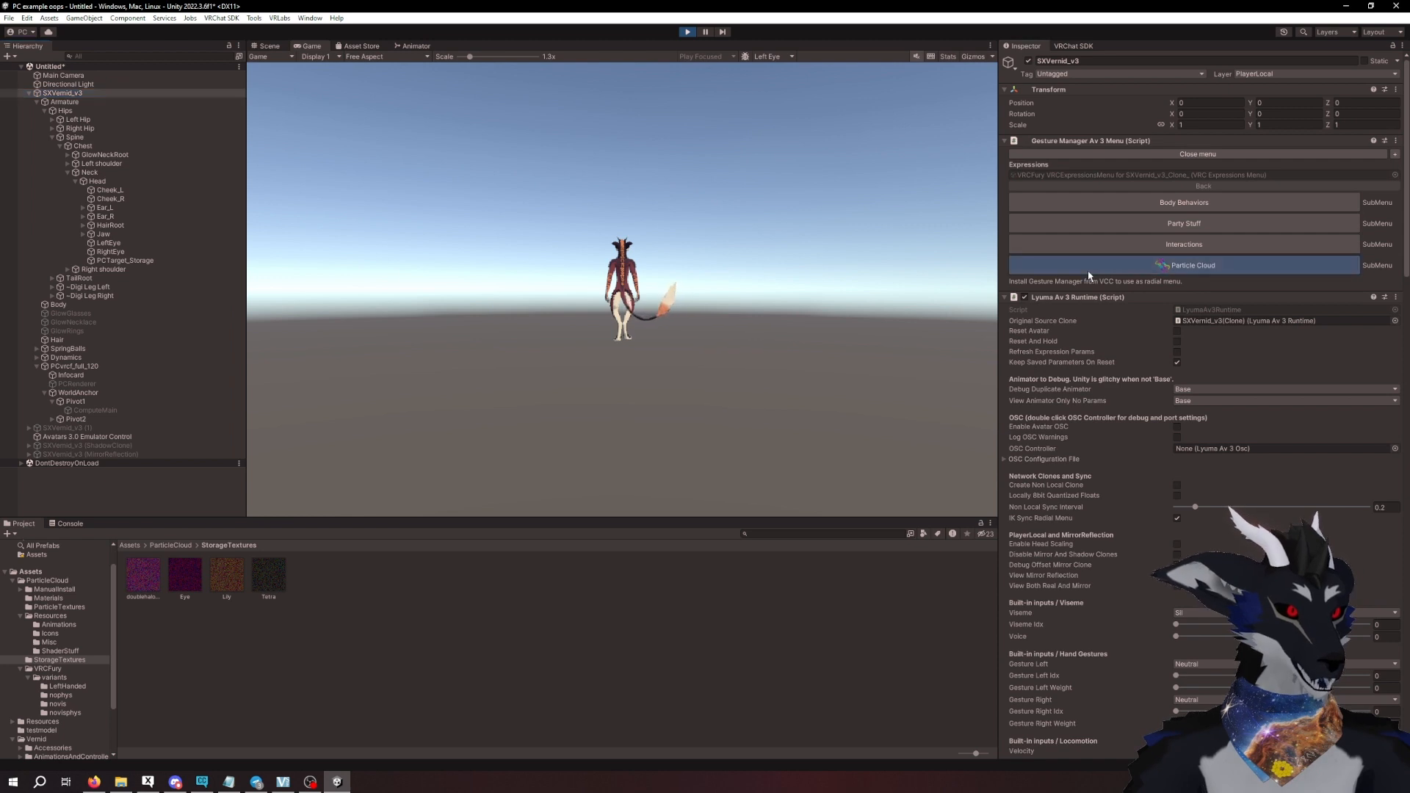
click(1087, 271)
click(1133, 224)
click(1154, 327)
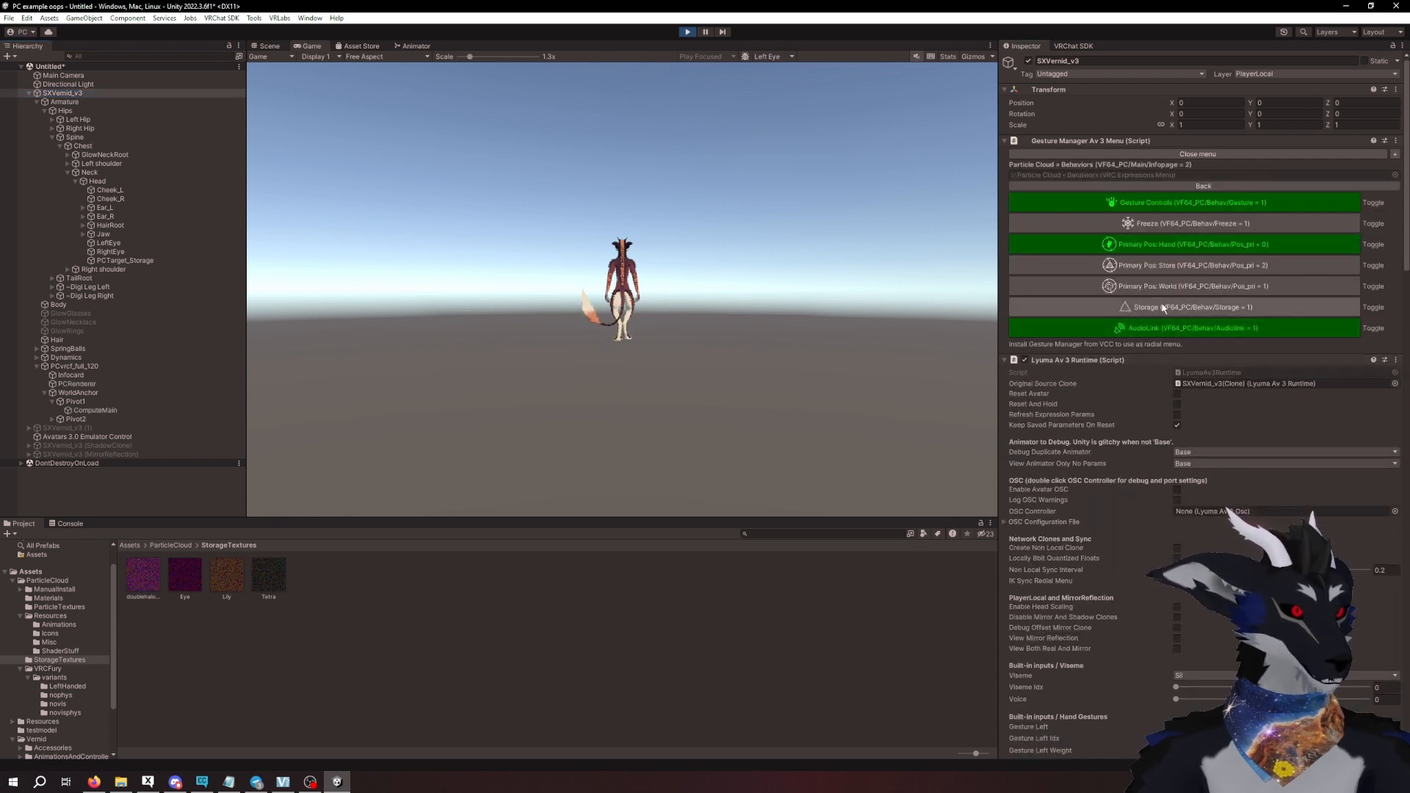
click(1166, 260)
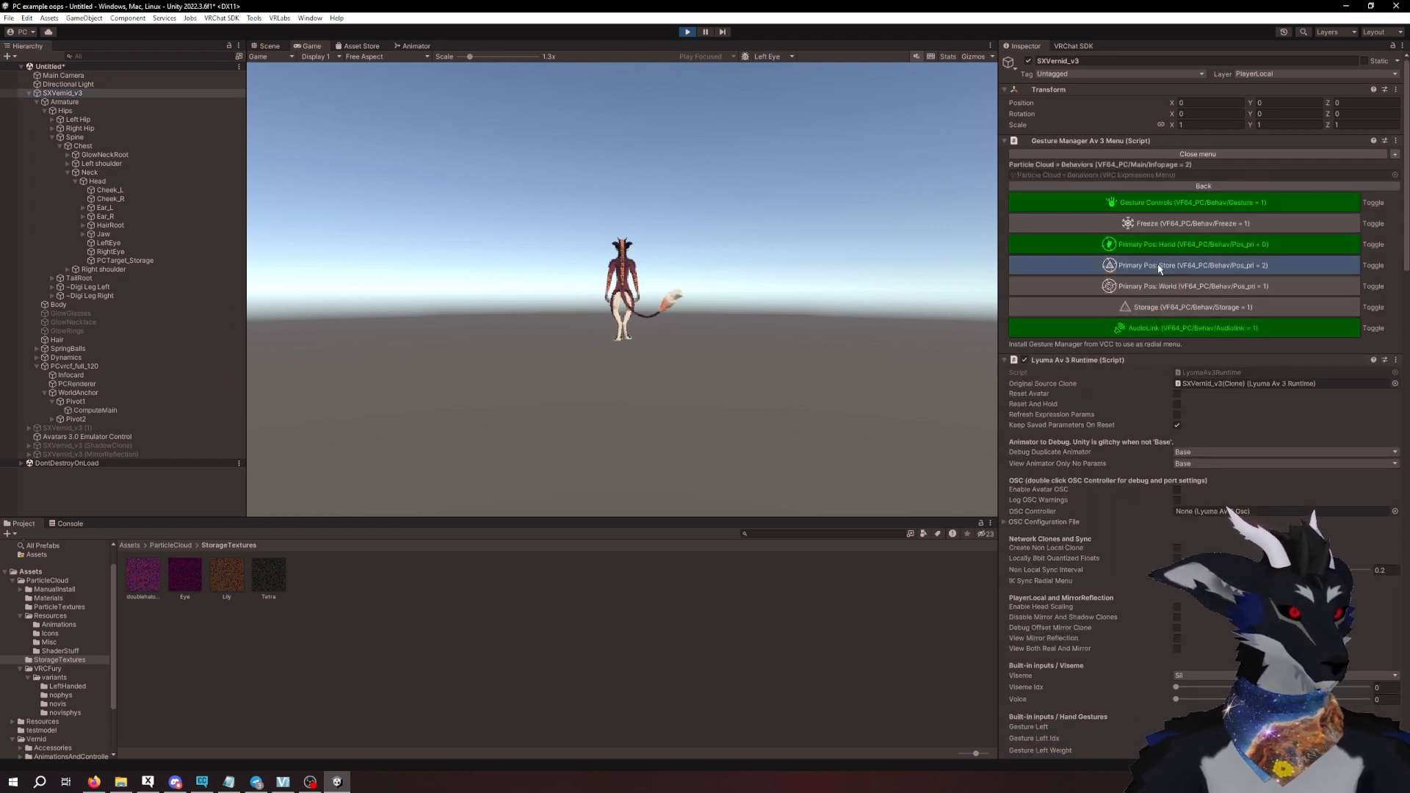
click(1158, 308)
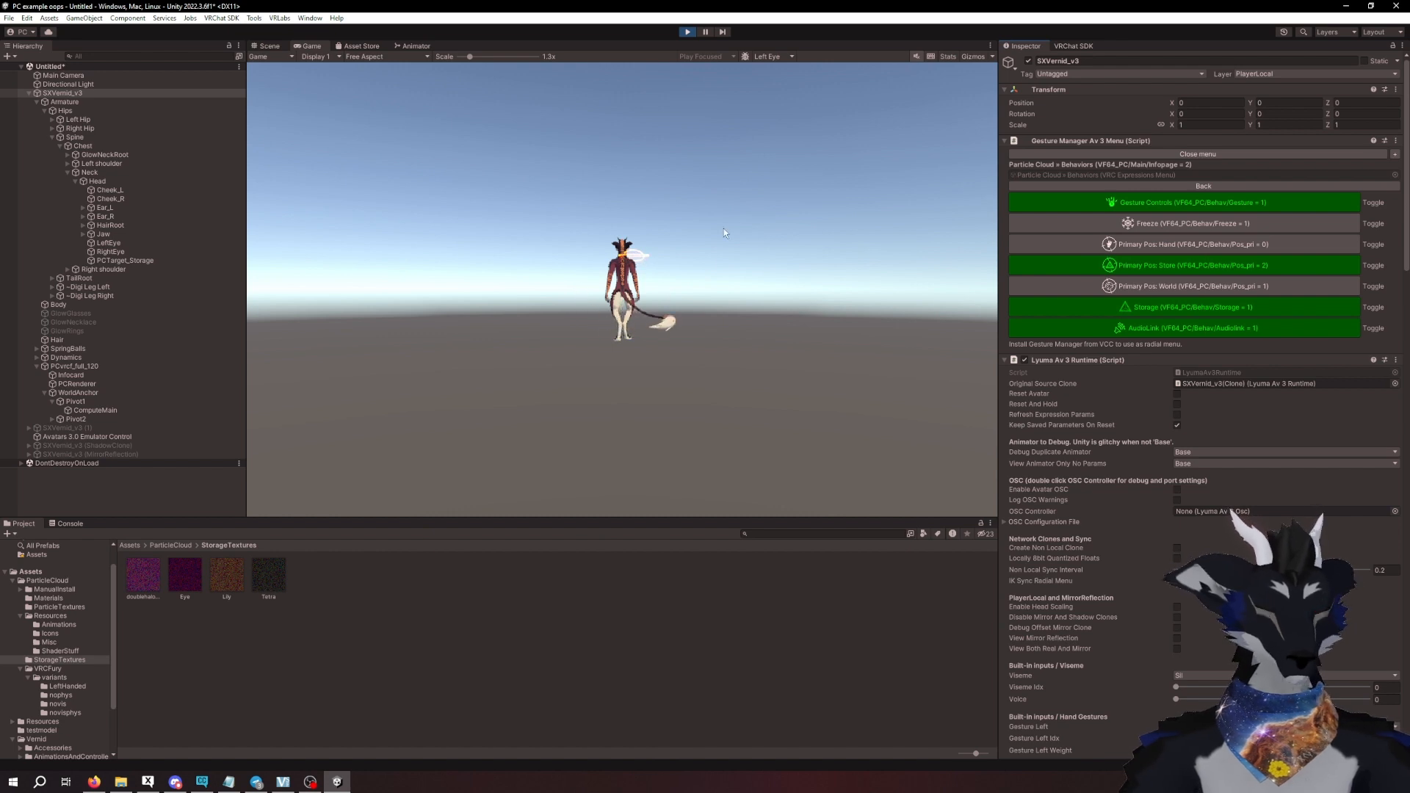
- In the Scene view, raise PCTarget_Storage and shift it out beside the avatar's head, tilting it about its Z axis
click(269, 46)
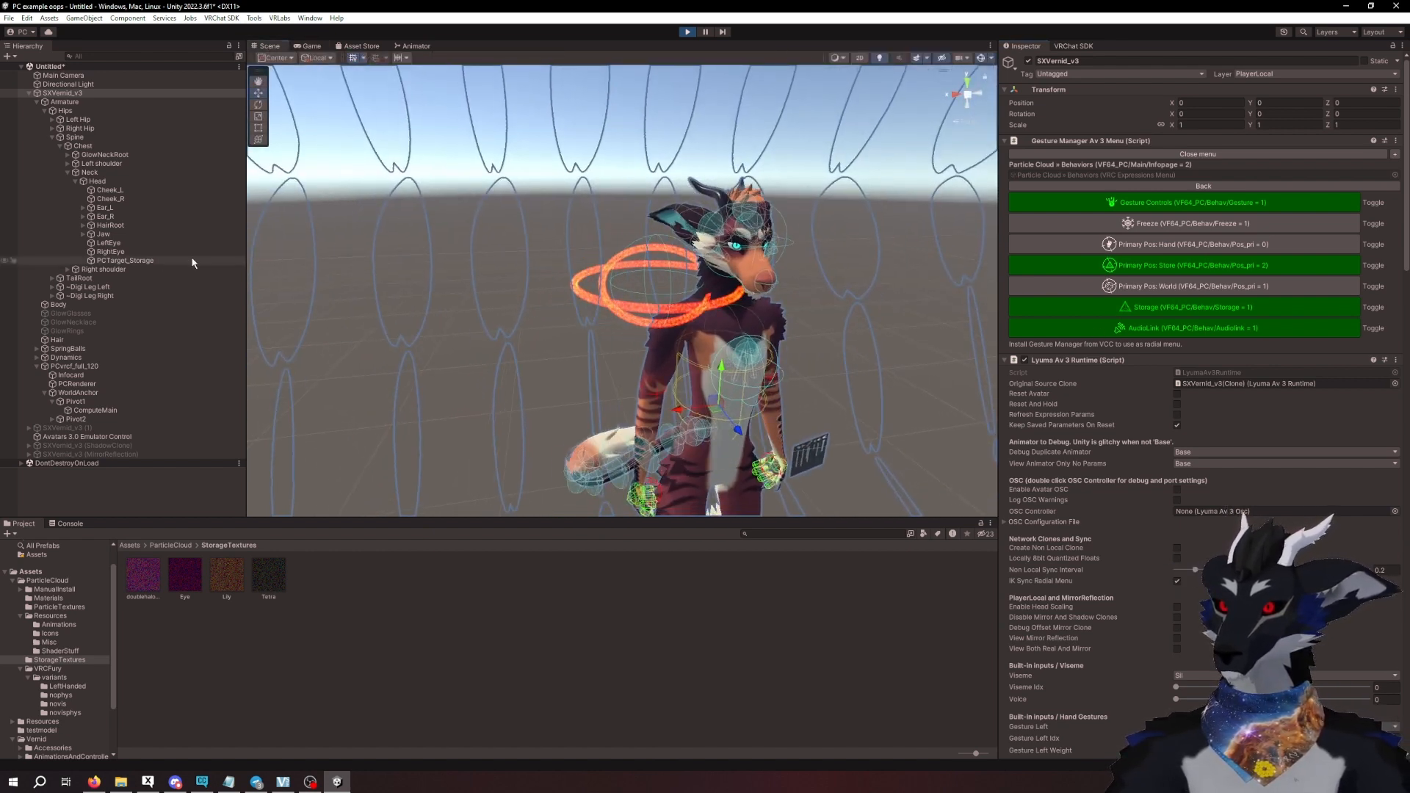
click(192, 261)
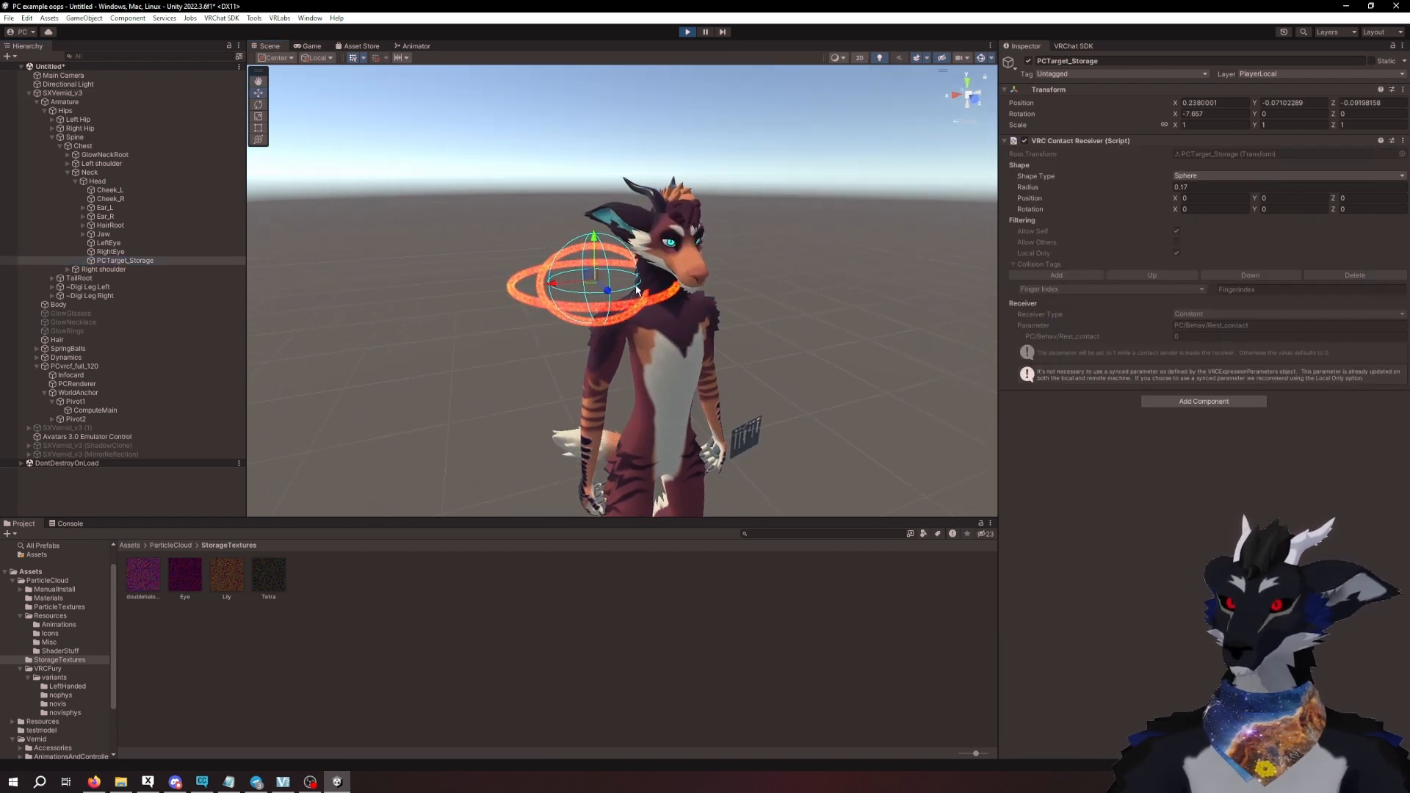
drag(594, 242, 594, 195)
drag(551, 237, 460, 195)
click(258, 105)
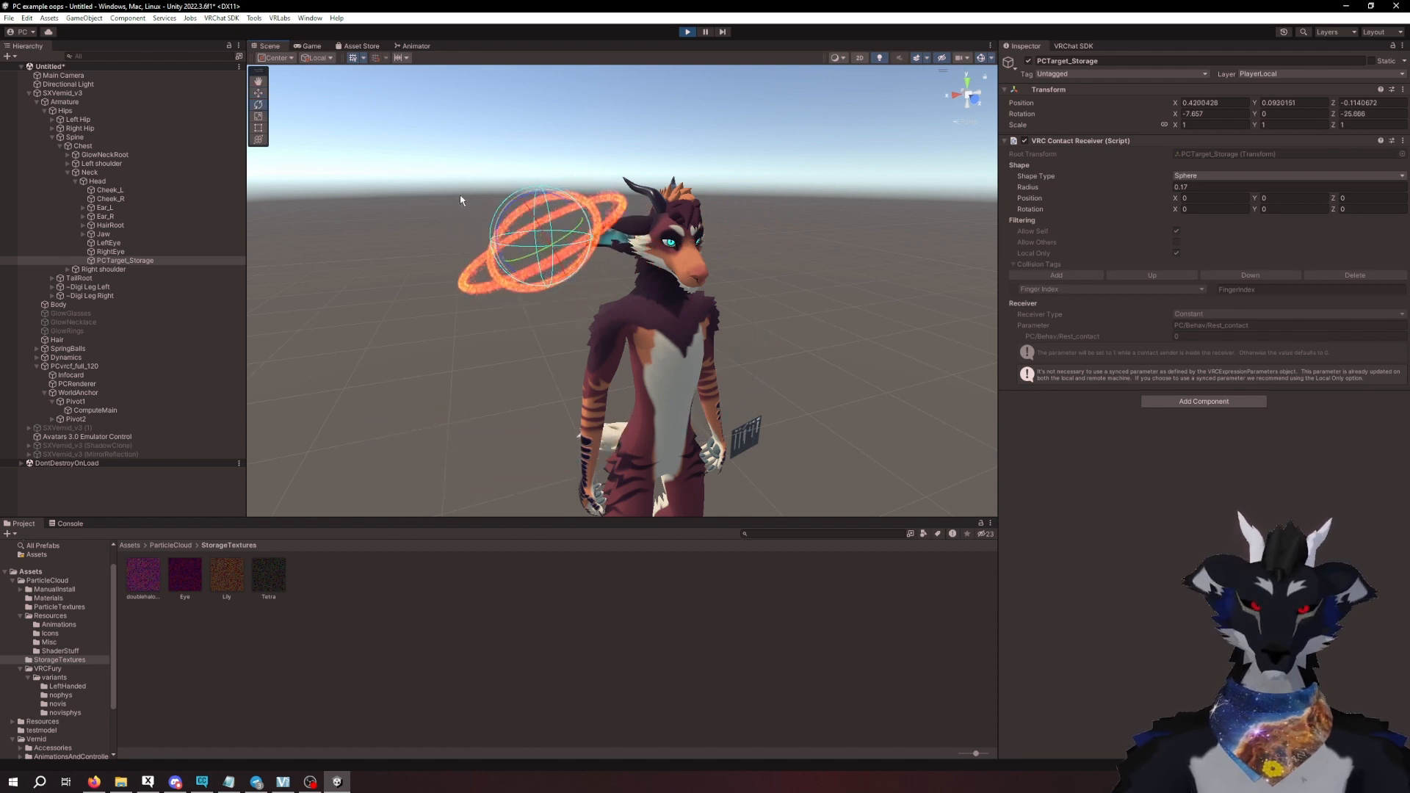
- Set the Storage Scale of ComputeMain's PC_Main material to 0.5
click(95, 411)
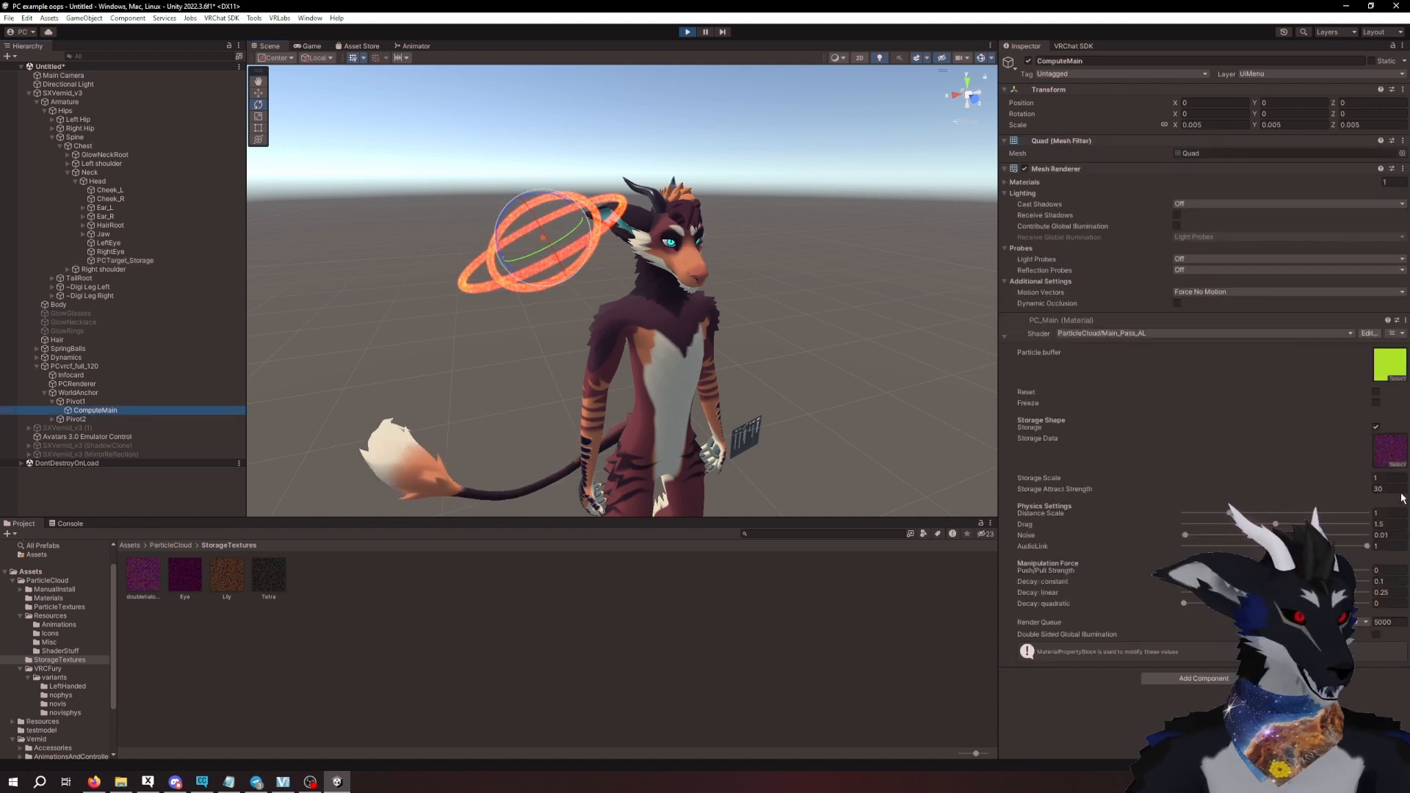
click(1389, 479)
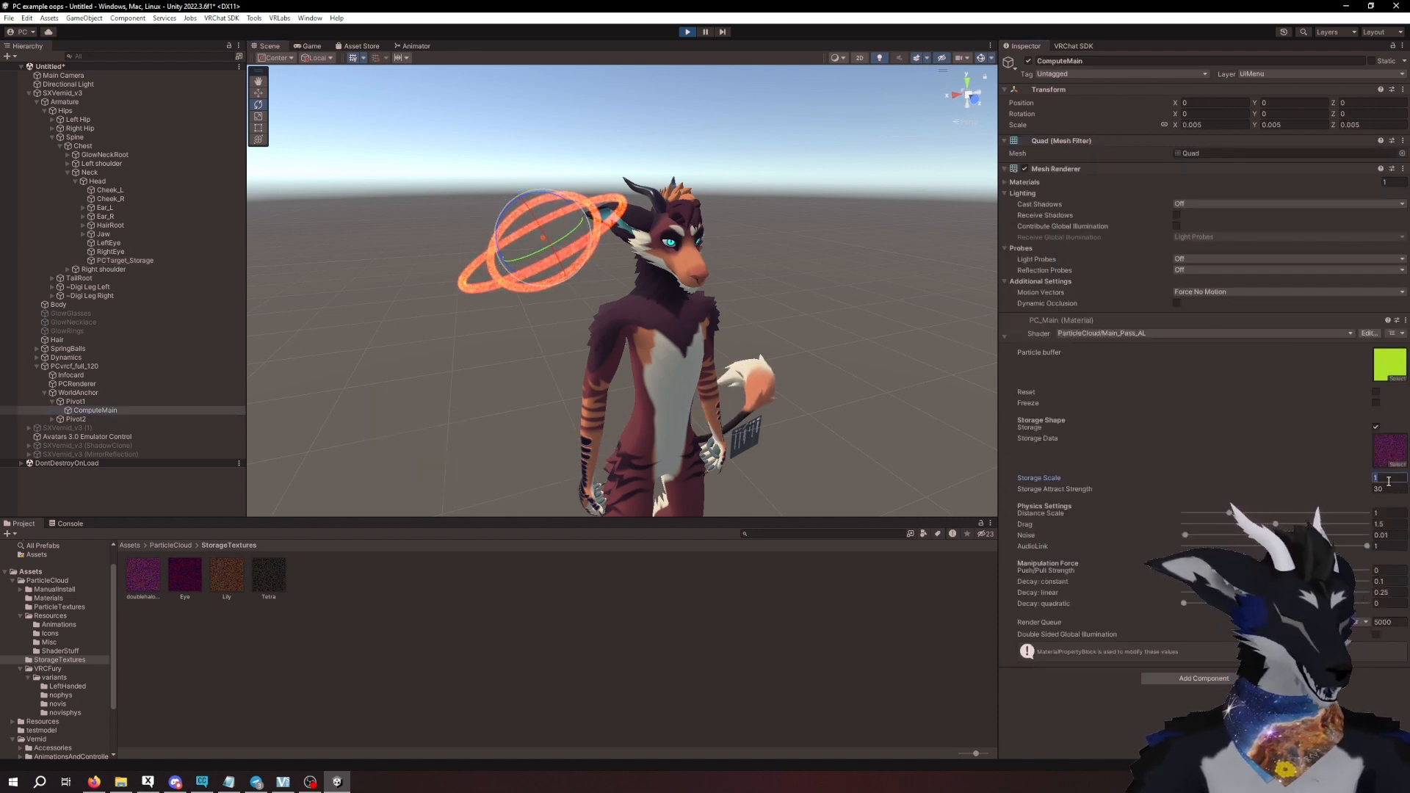
text(.5)
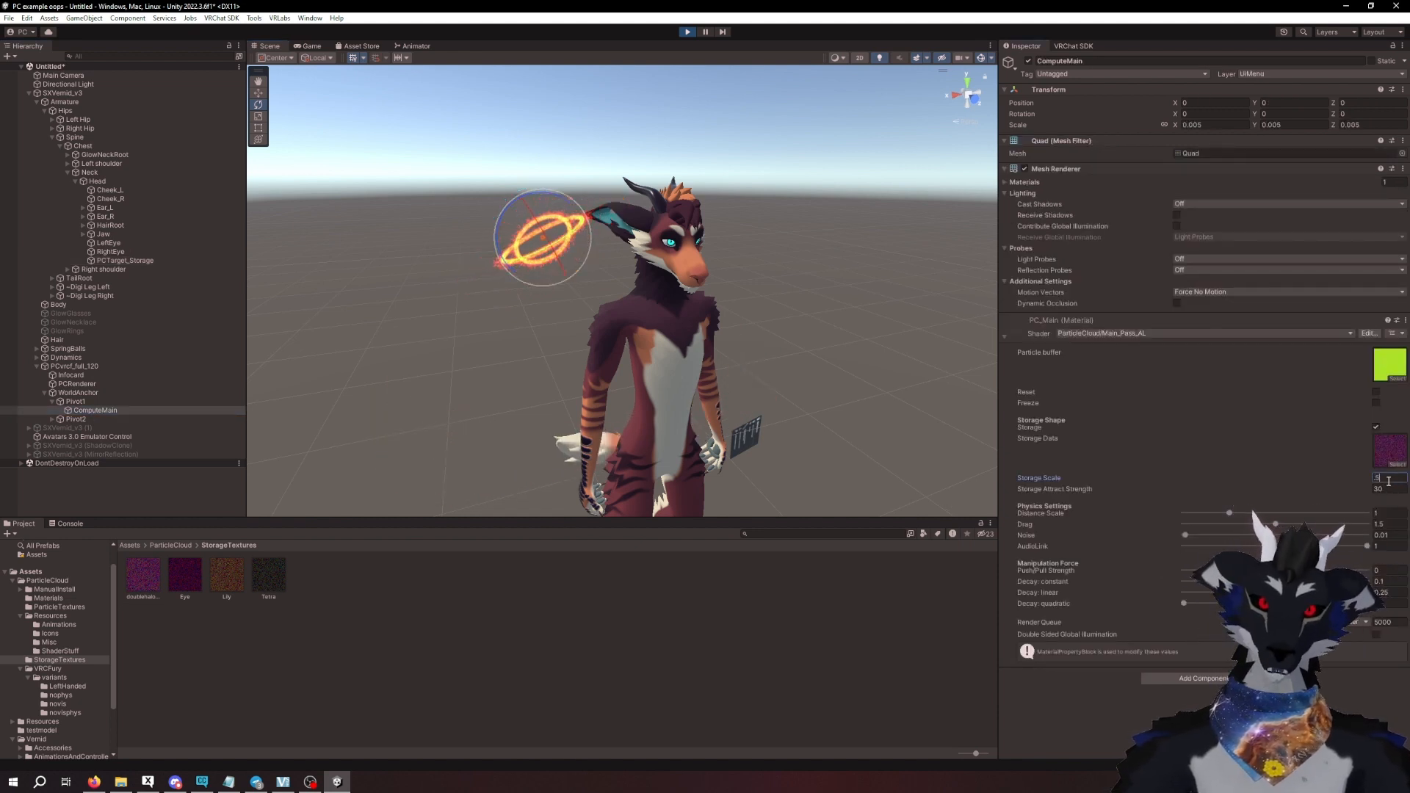
- Move PCTarget_Storage above the avatar's head to about 0.033, 0.277, -0.139 and rotate it to about 26, 97, -4 as a halo
click(146, 261)
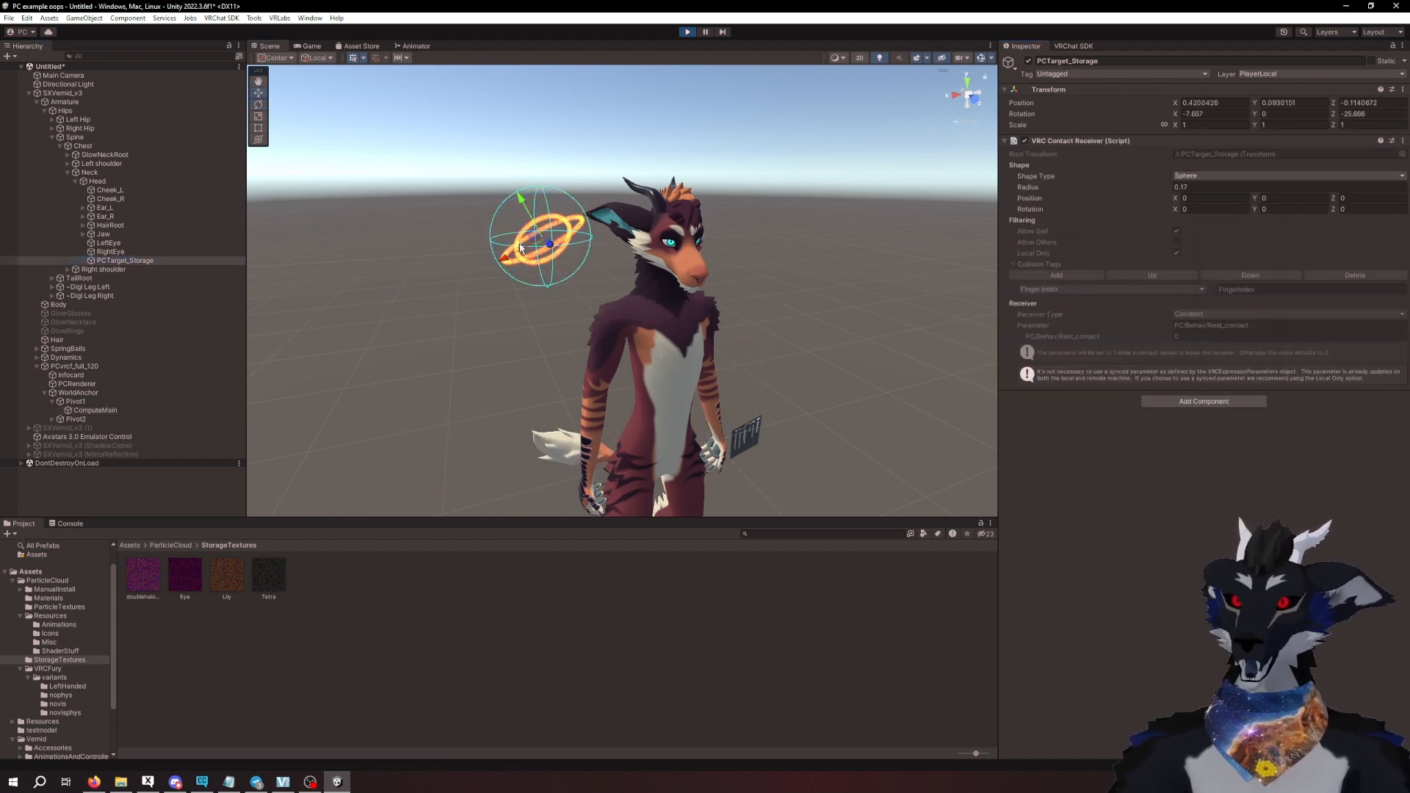
drag(532, 237, 679, 198)
middle_drag(679, 198, 743, 256)
alt+drag(743, 255, 813, 312)
click(259, 104)
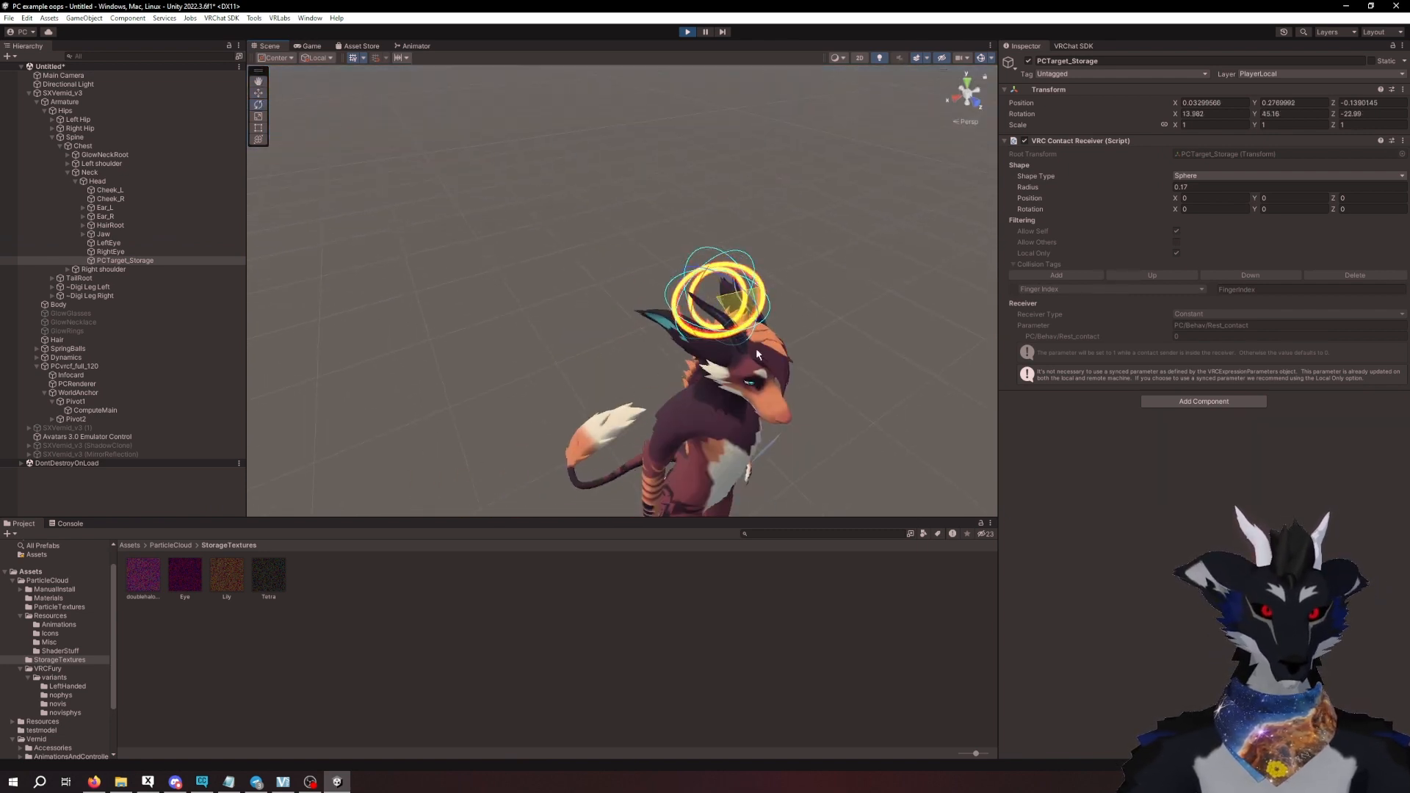
drag(762, 292, 793, 308)
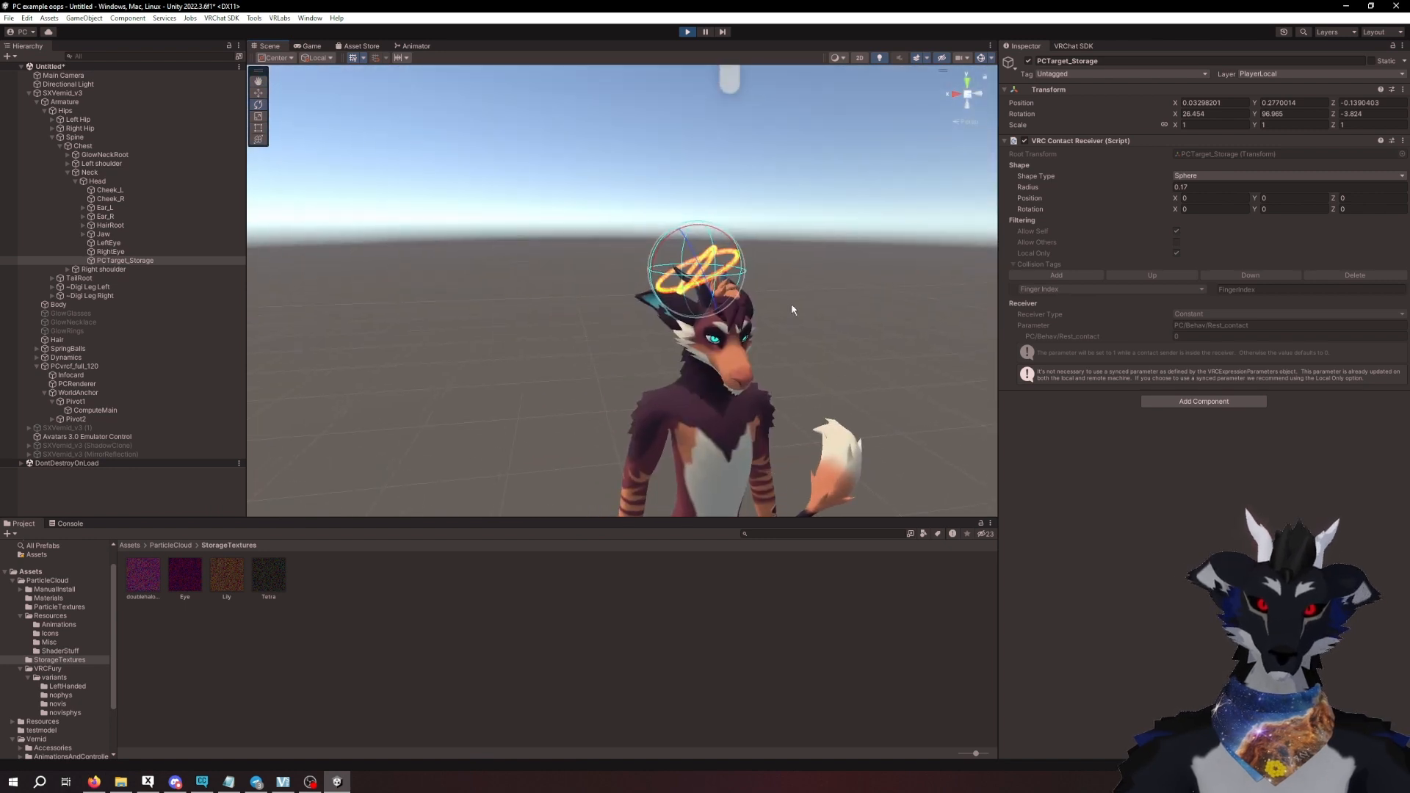
middle_drag(794, 308, 790, 298)
alt+drag(790, 299, 770, 288)
middle_drag(770, 288, 756, 339)
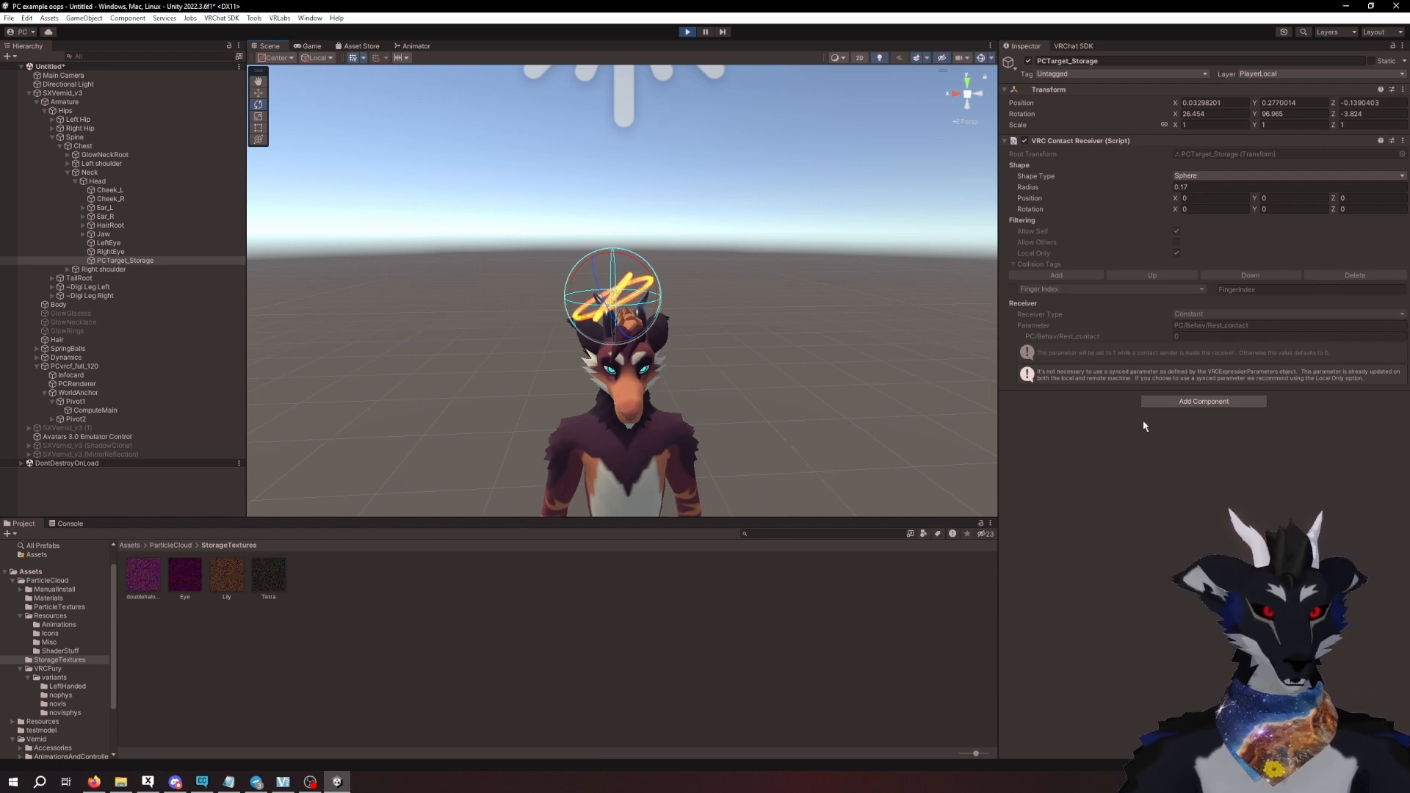
- Examine the PC_Render material's particle texture and color settings and the halo's placement above the head
click(95, 597)
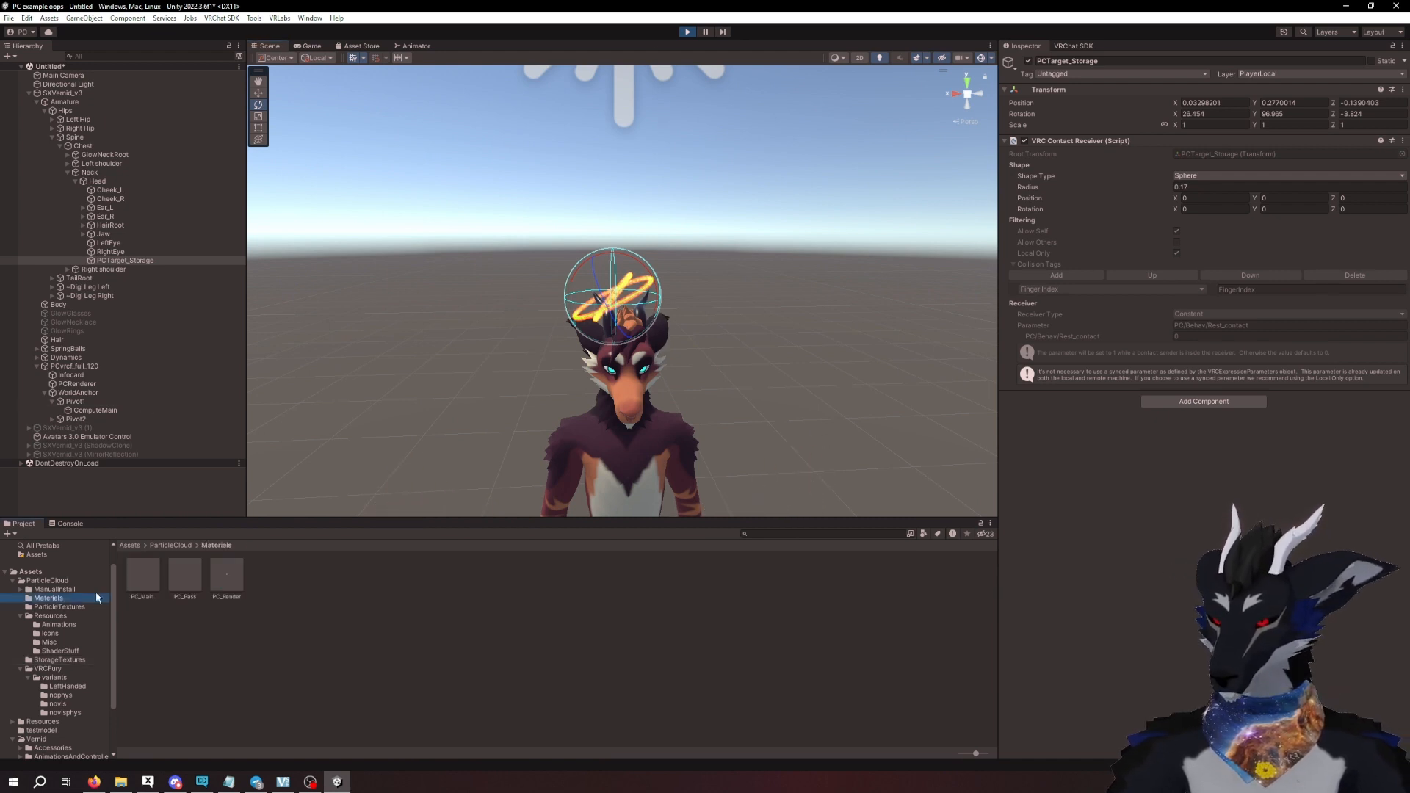
click(227, 574)
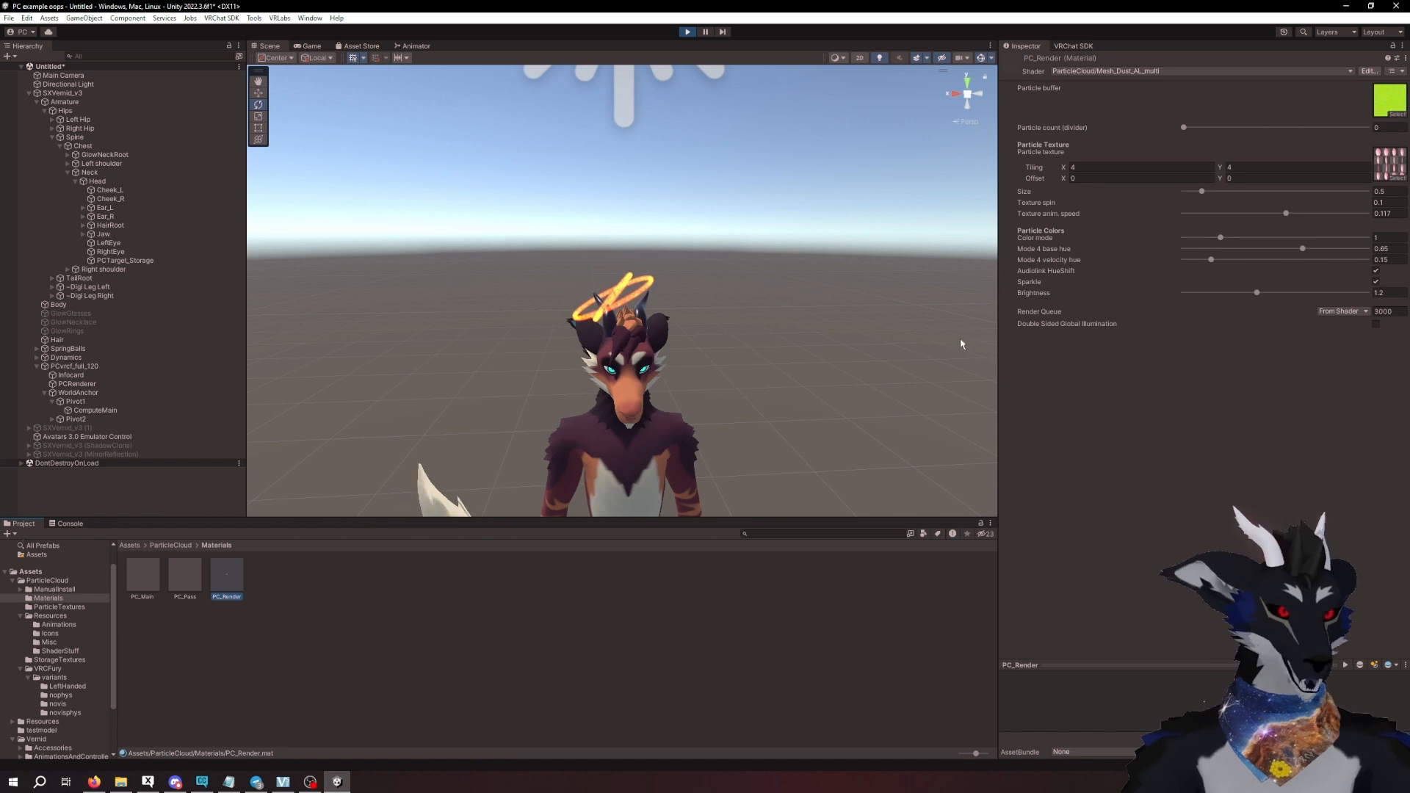
click(88, 260)
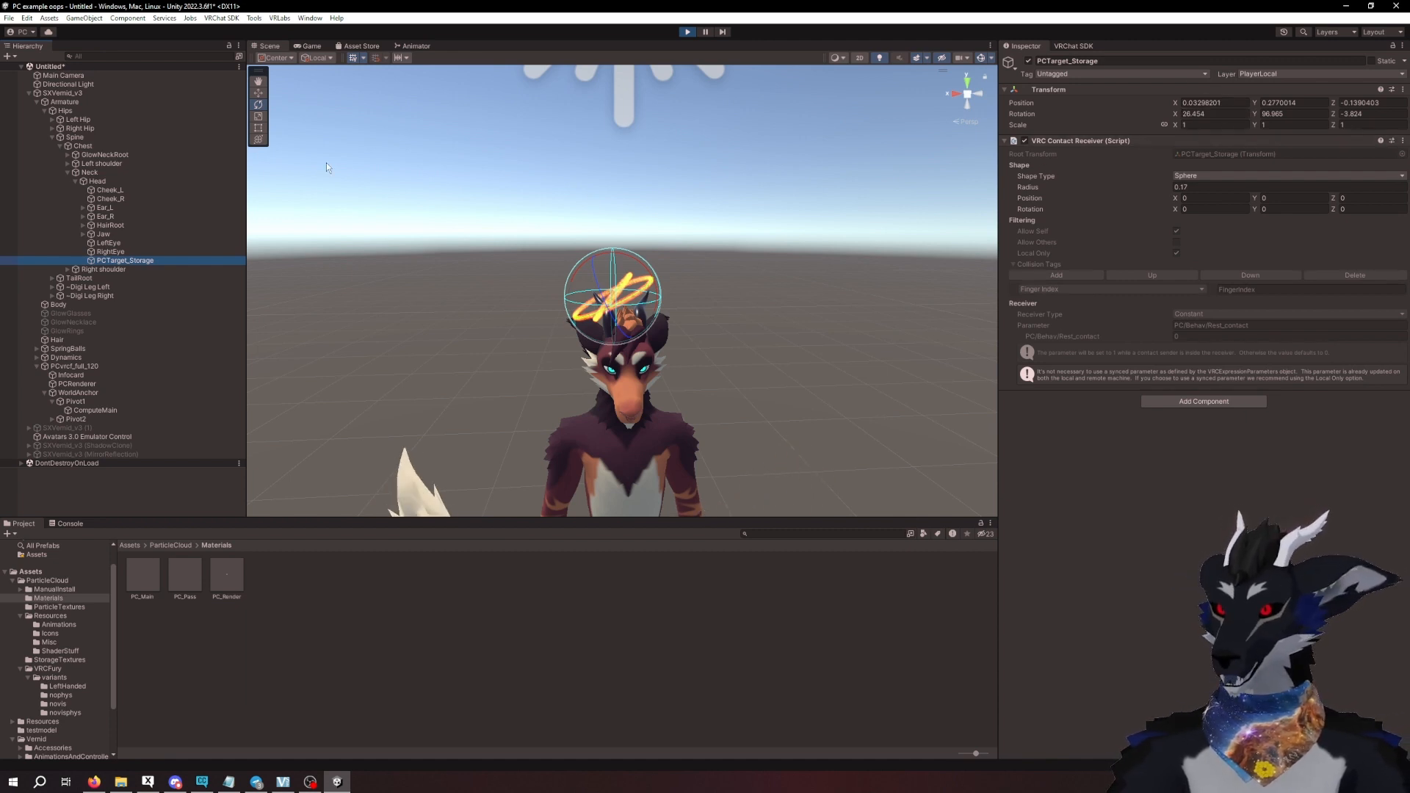
click(260, 94)
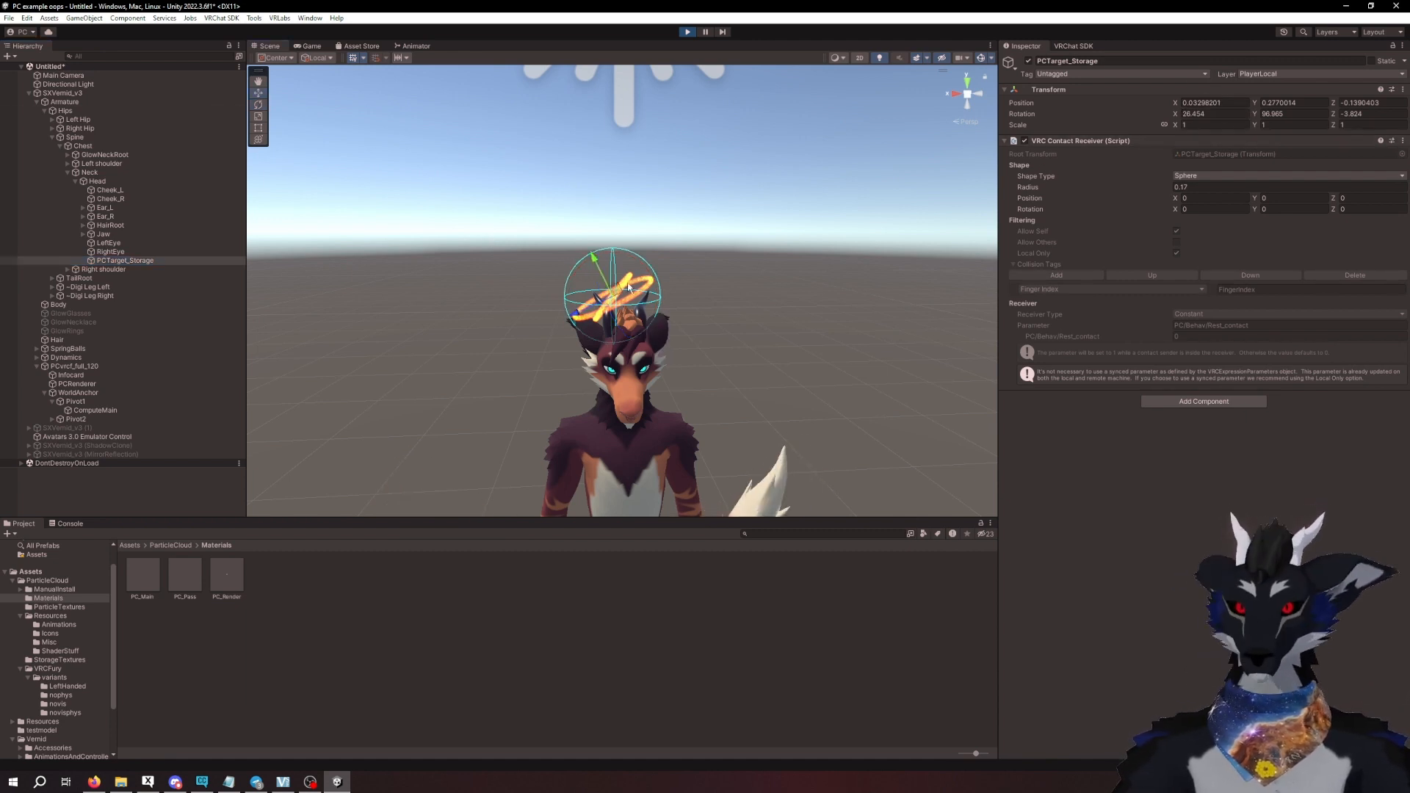
click(749, 257)
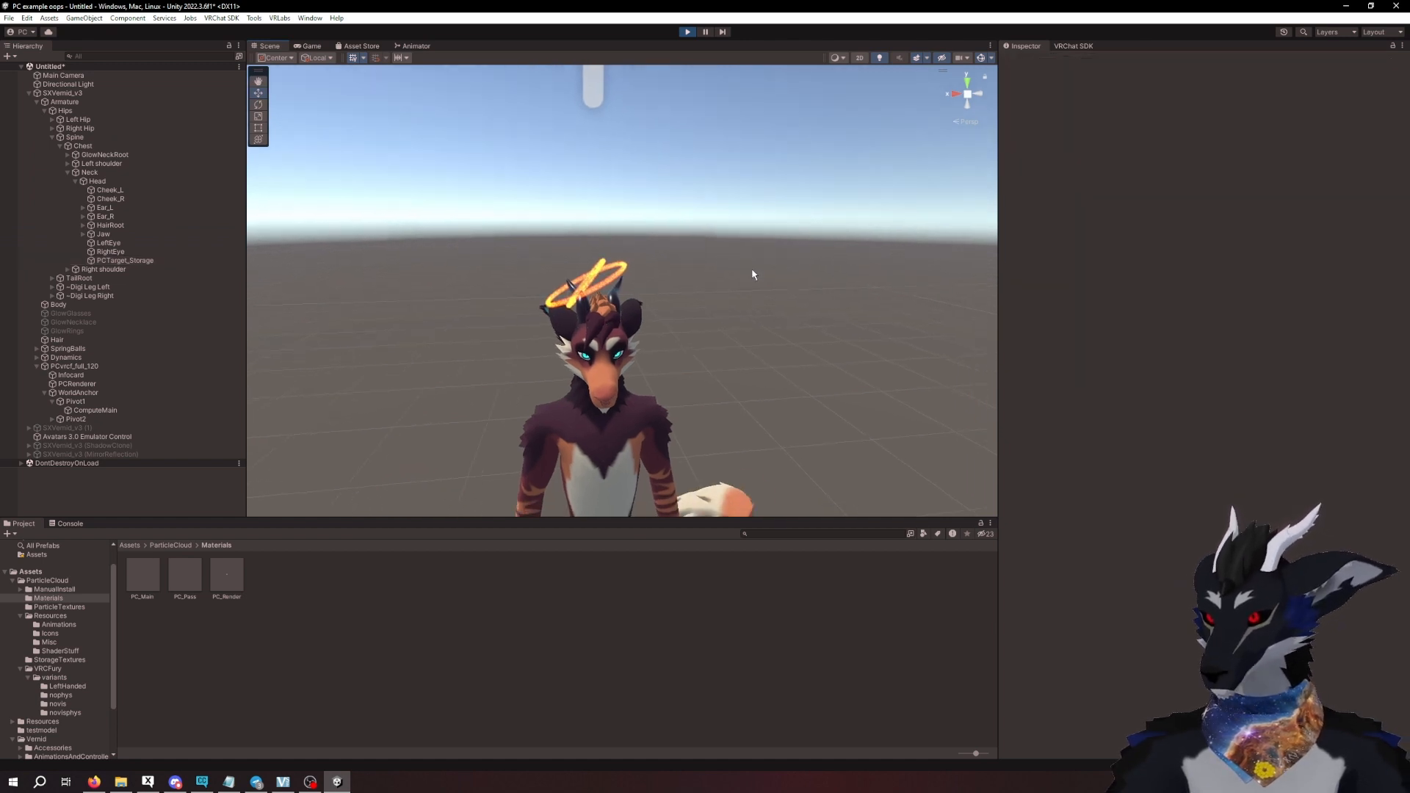
- Copy the World Transform of PCTarget_Storage while still in play mode
click(155, 262)
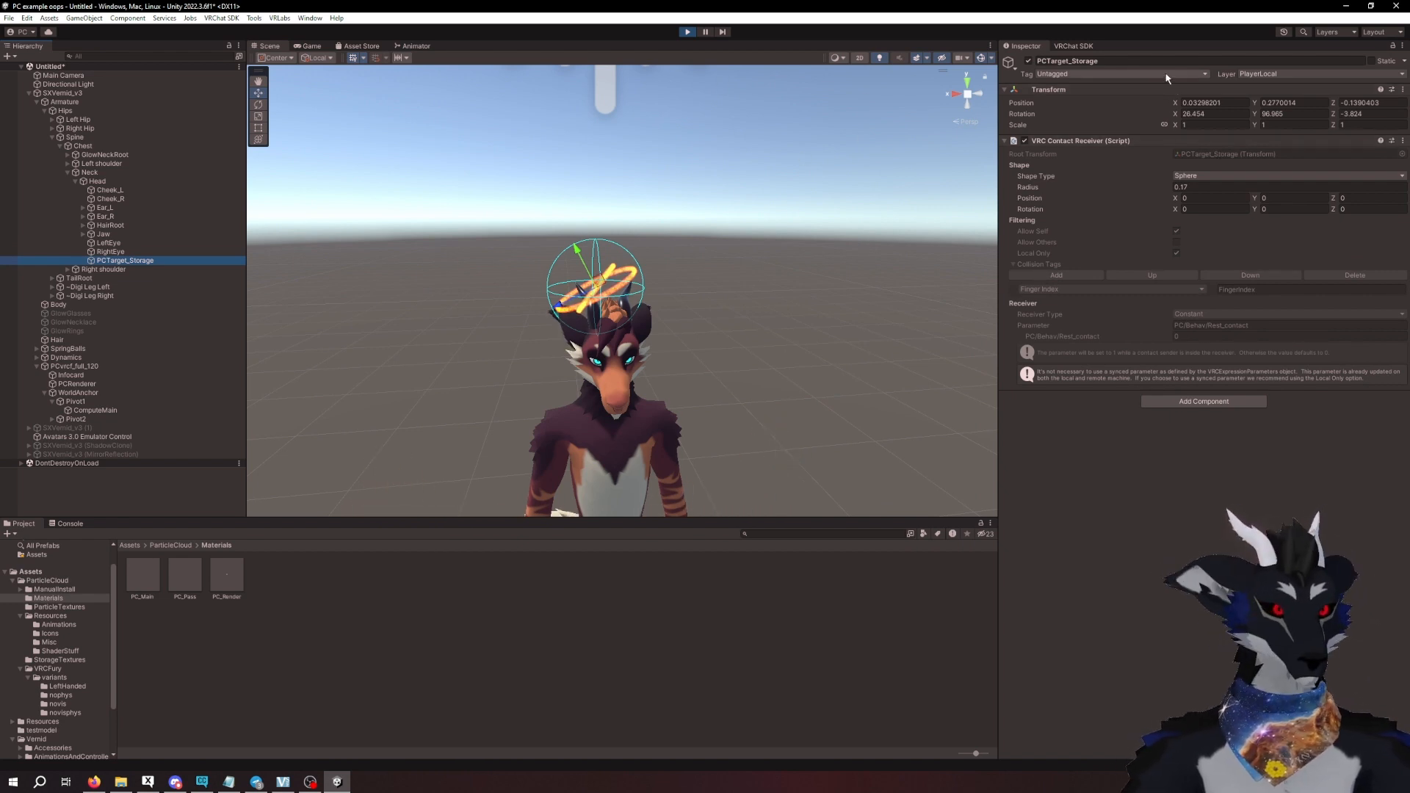
right_click(1133, 88)
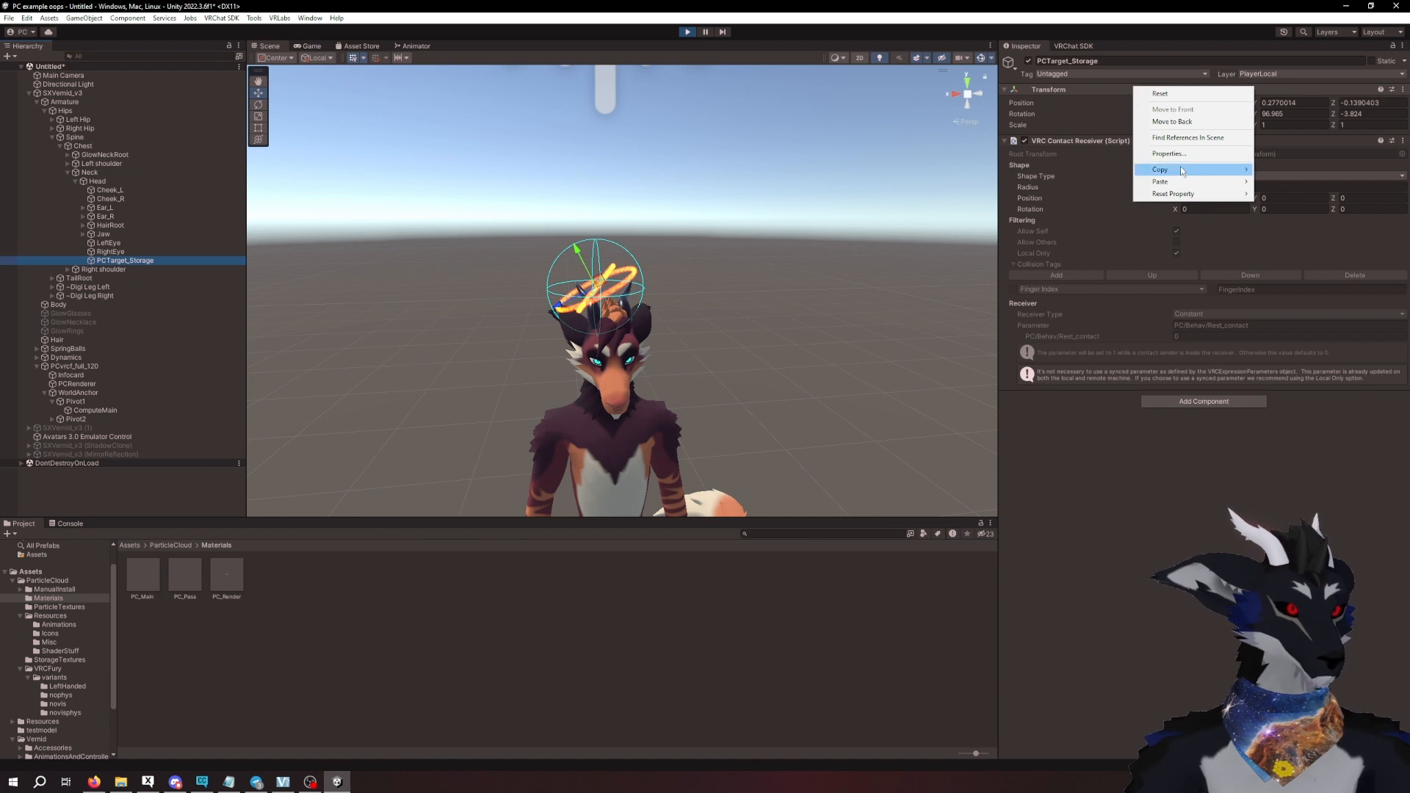
mouse_move(1180, 172)
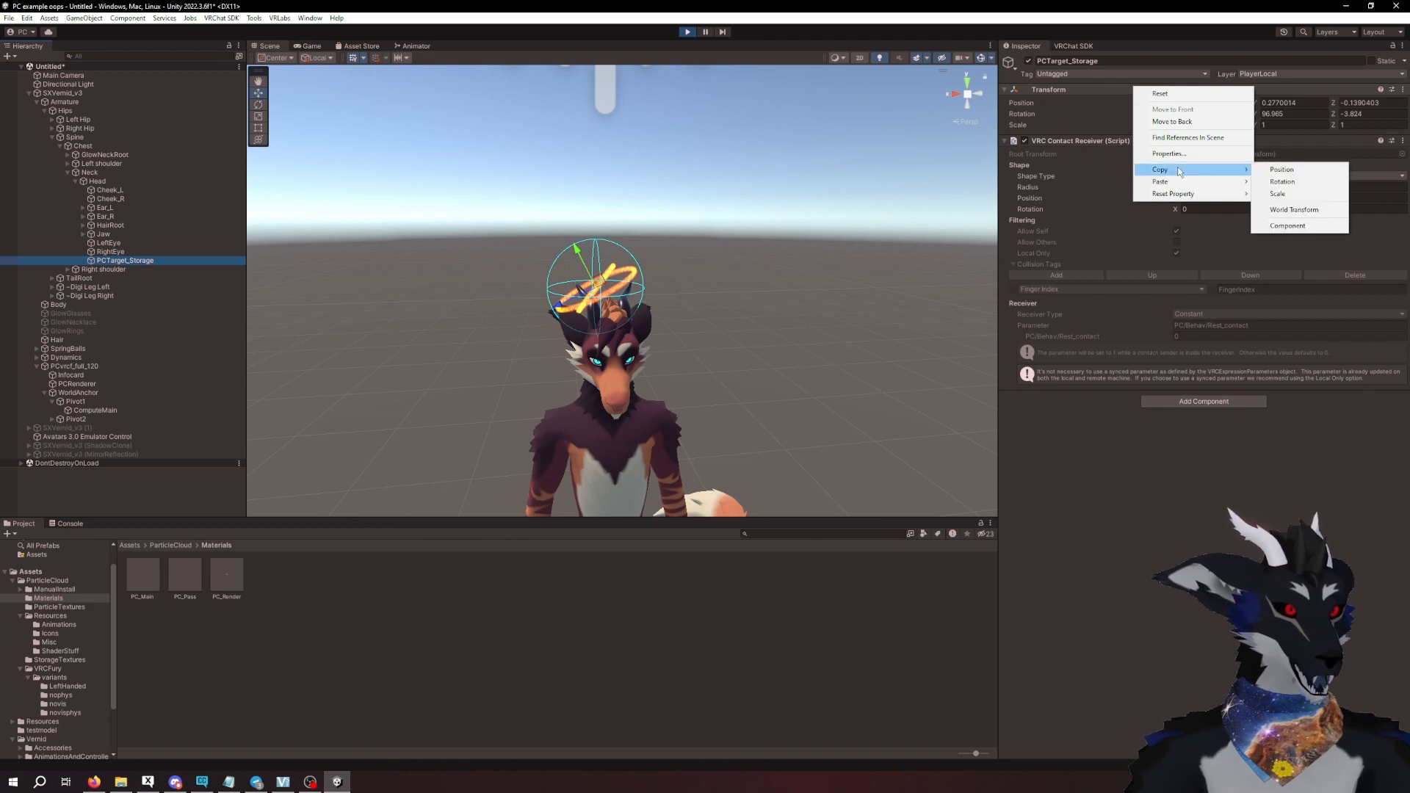
click(1287, 211)
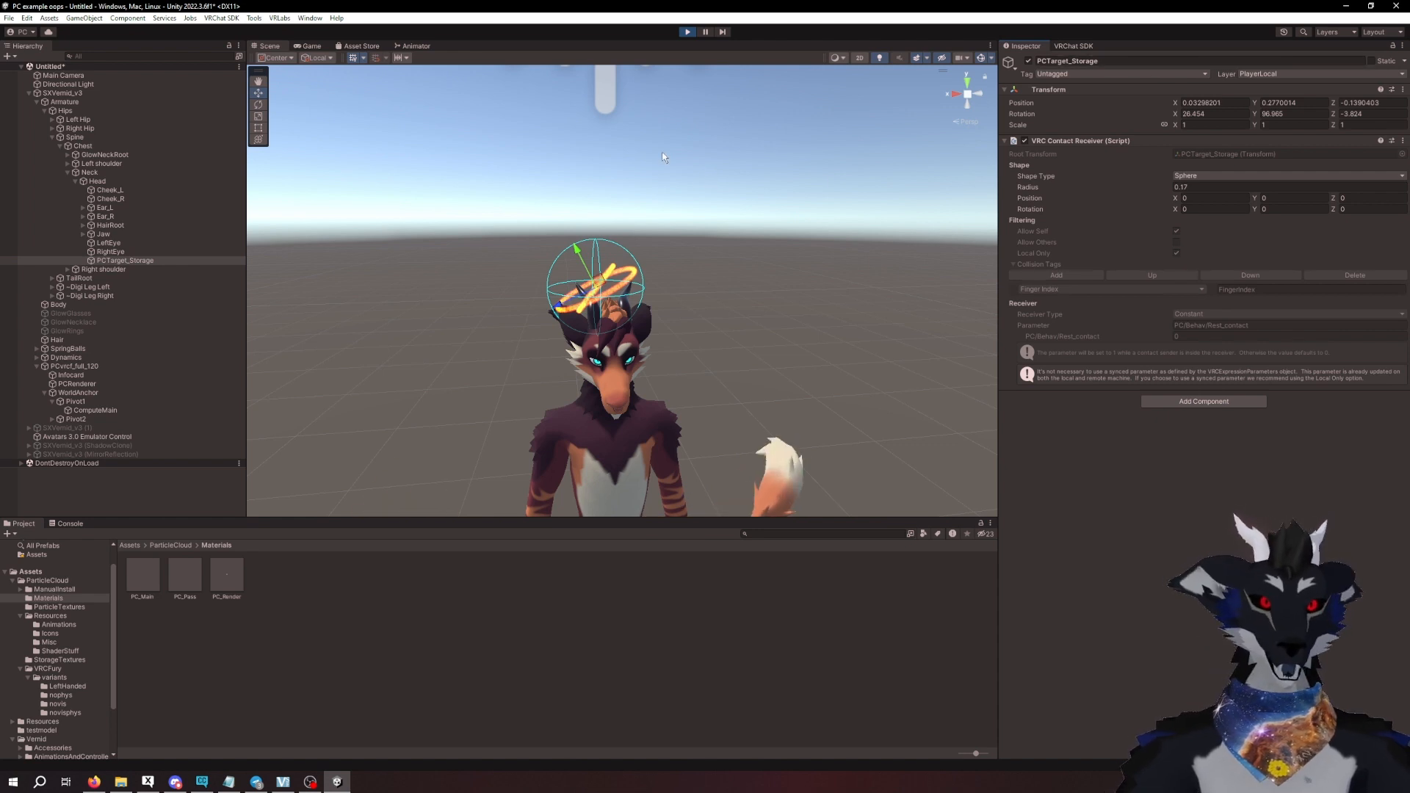
- Leave play mode, paste the copied World Transform onto PCTarget_Storage, and check its placement above the head
click(688, 33)
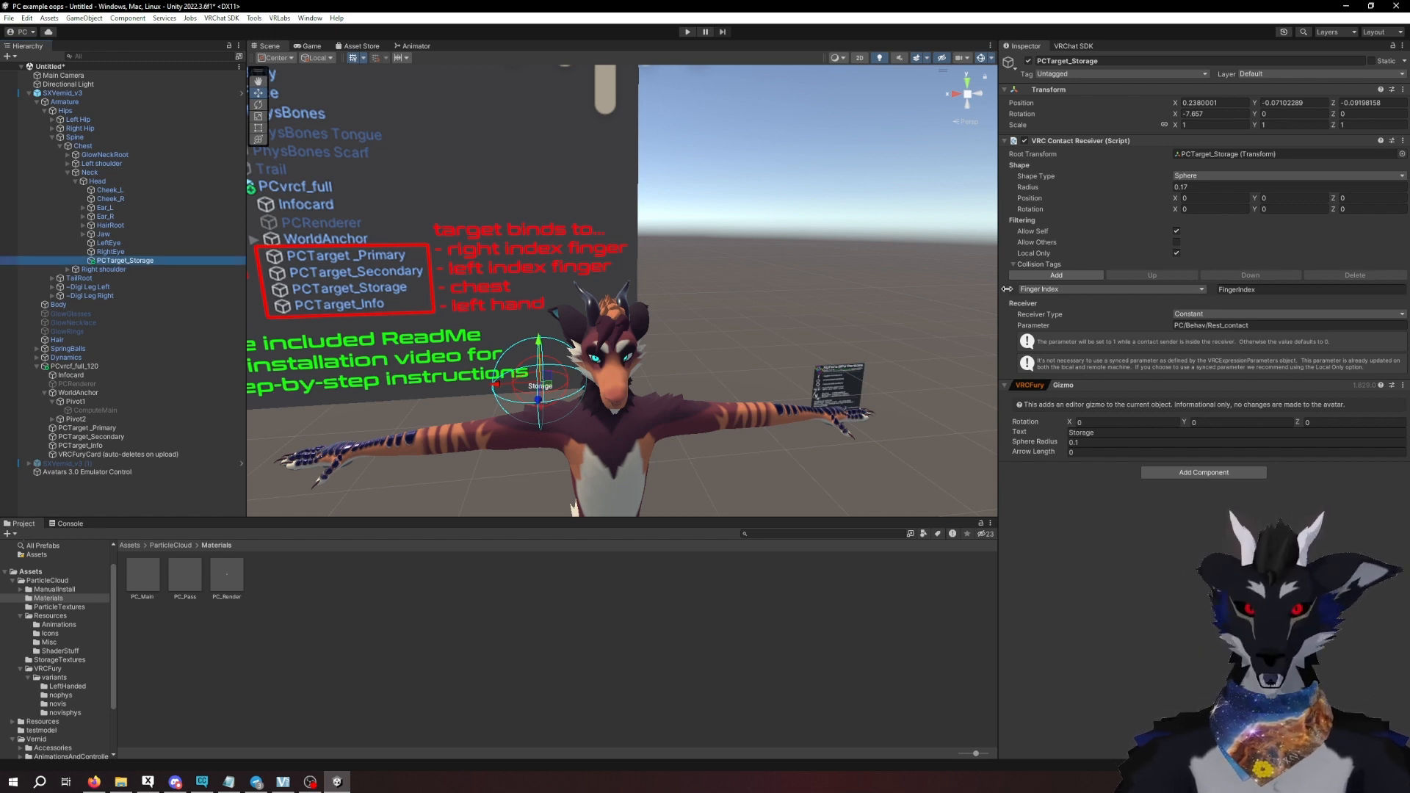
right_click(1089, 94)
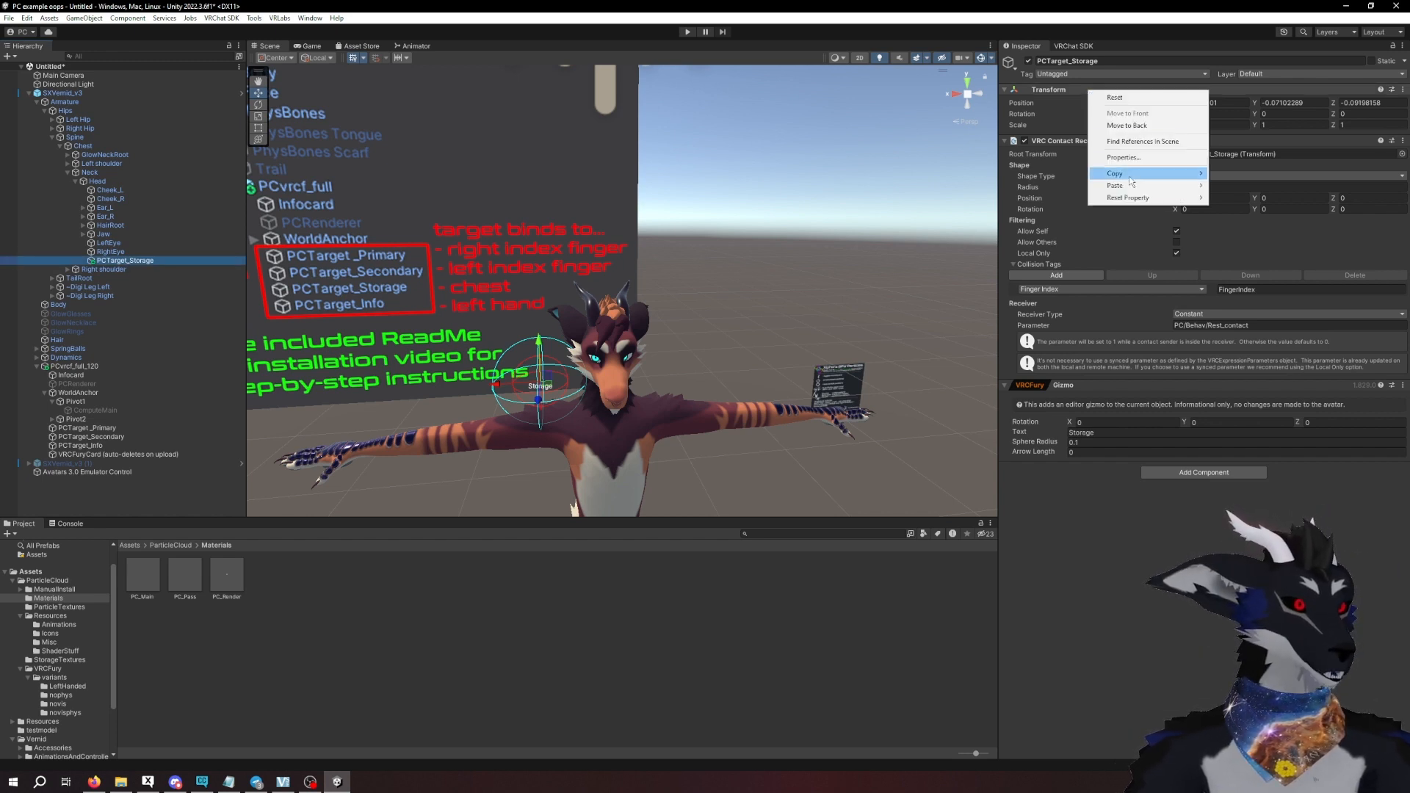
mouse_move(1131, 186)
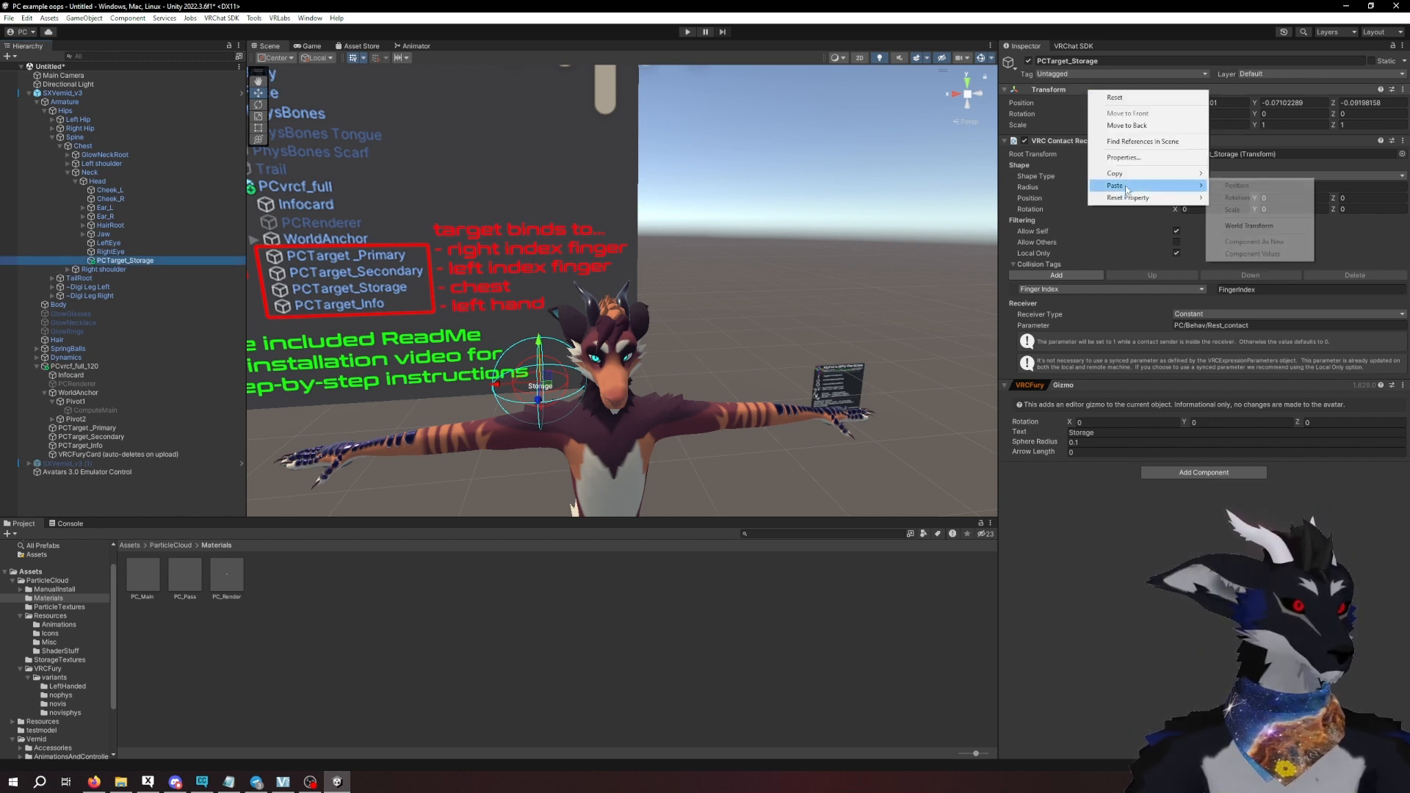
click(1252, 226)
alt+drag(637, 273, 597, 270)
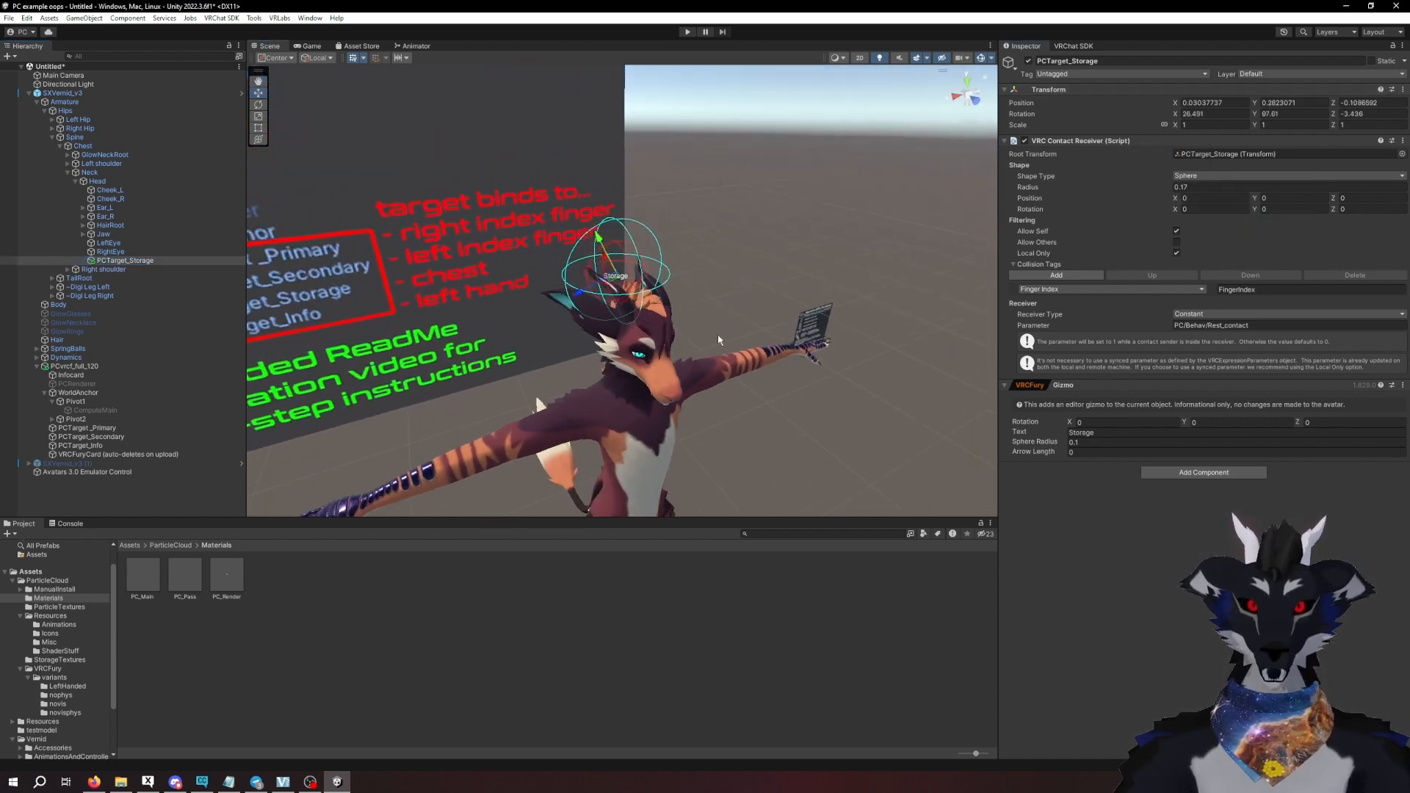
alt+drag(717, 333, 785, 279)
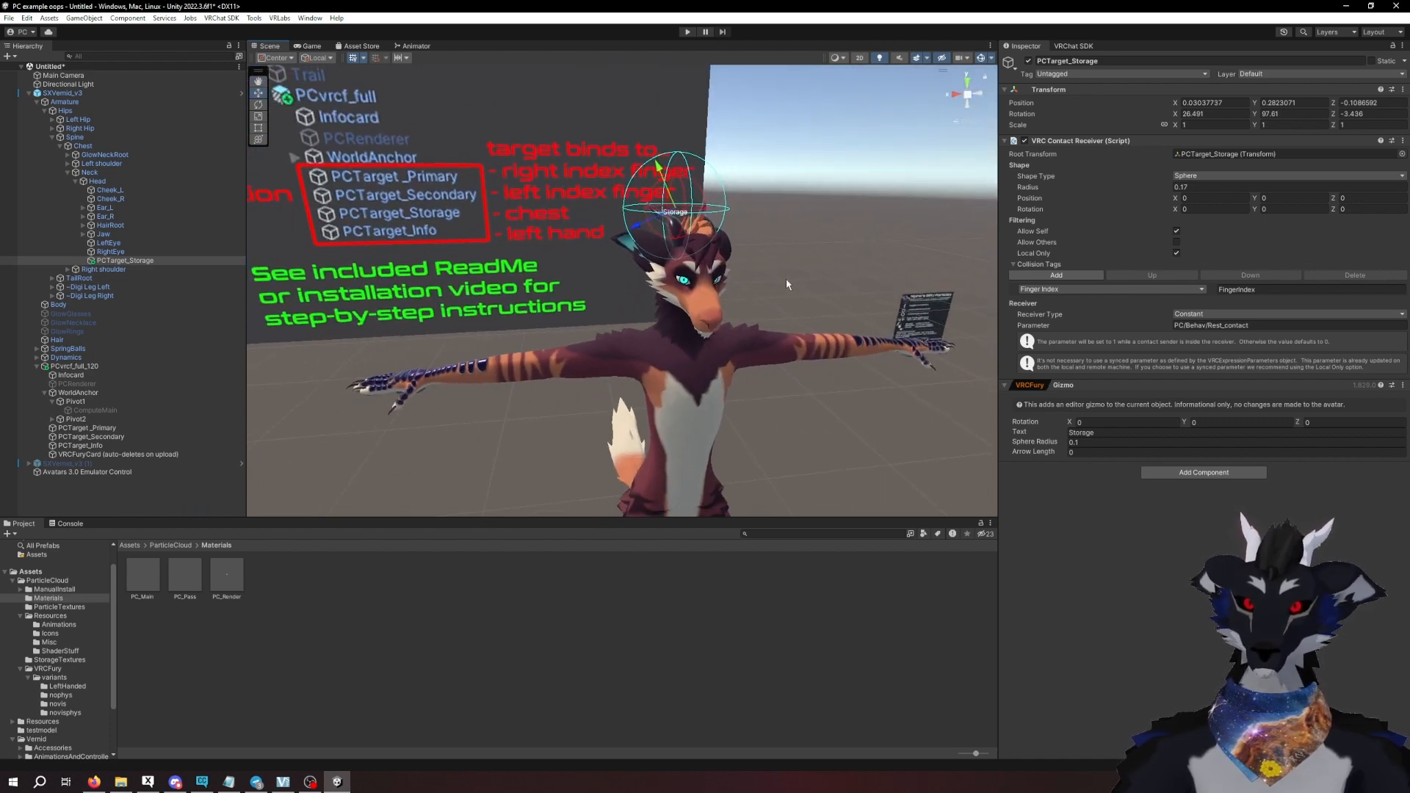
middle_drag(785, 284, 747, 300)
scroll(675, 288, down, 3)
alt+drag(676, 289, 771, 340)
middle_drag(795, 363, 730, 318)
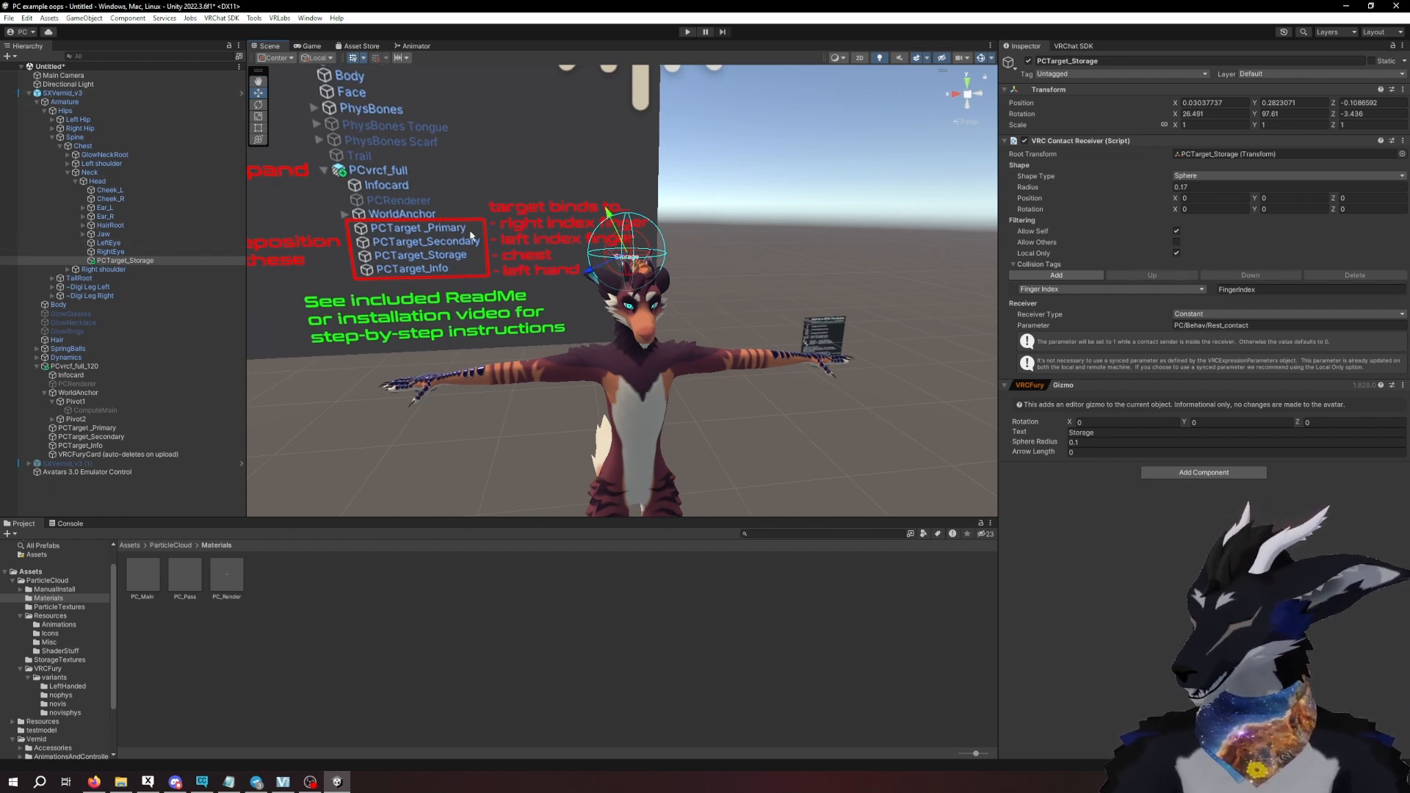
right_drag(470, 235, 480, 253)
middle_drag(480, 252, 494, 266)
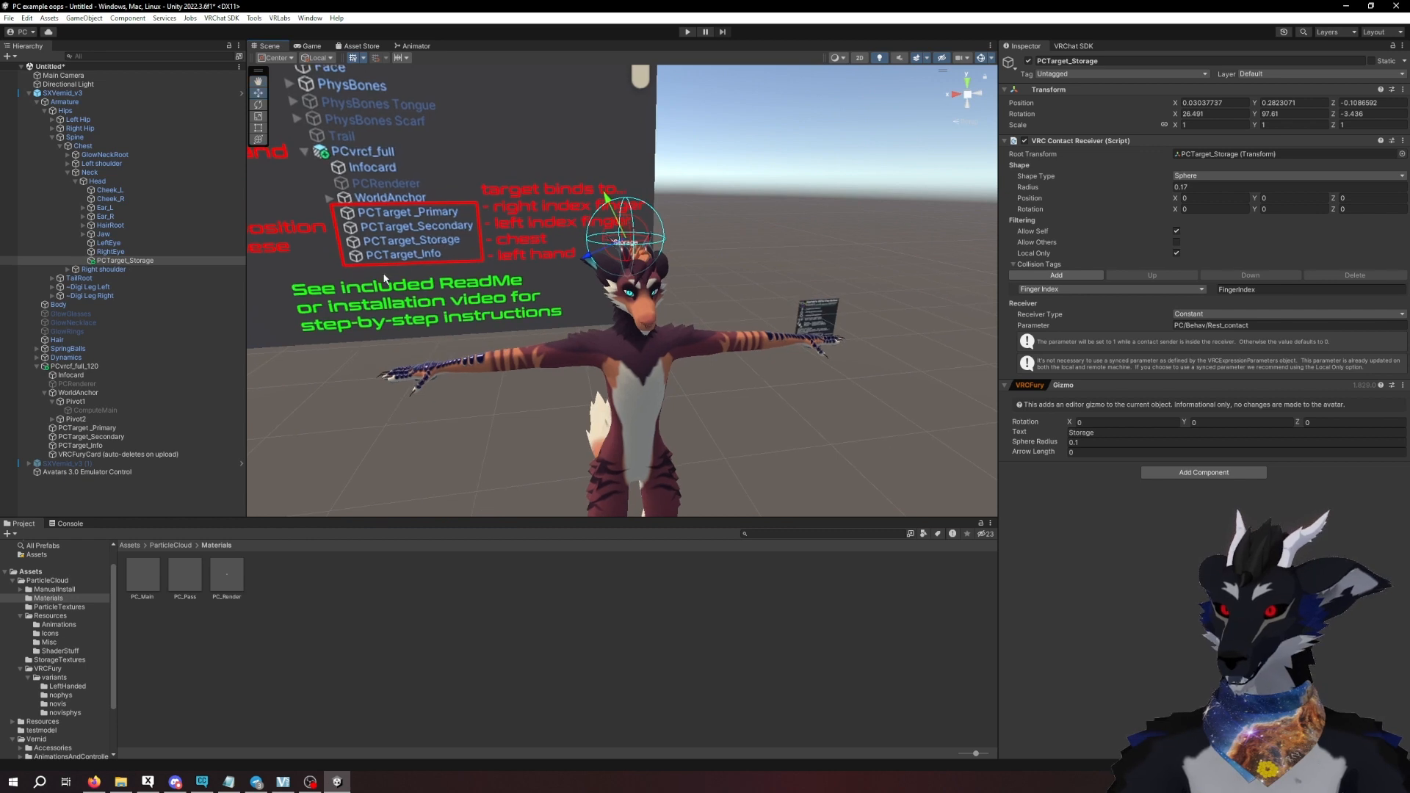
- Create an empty object under the avatar's Head bone and make PCTarget_Storage its child
right_click(102, 182)
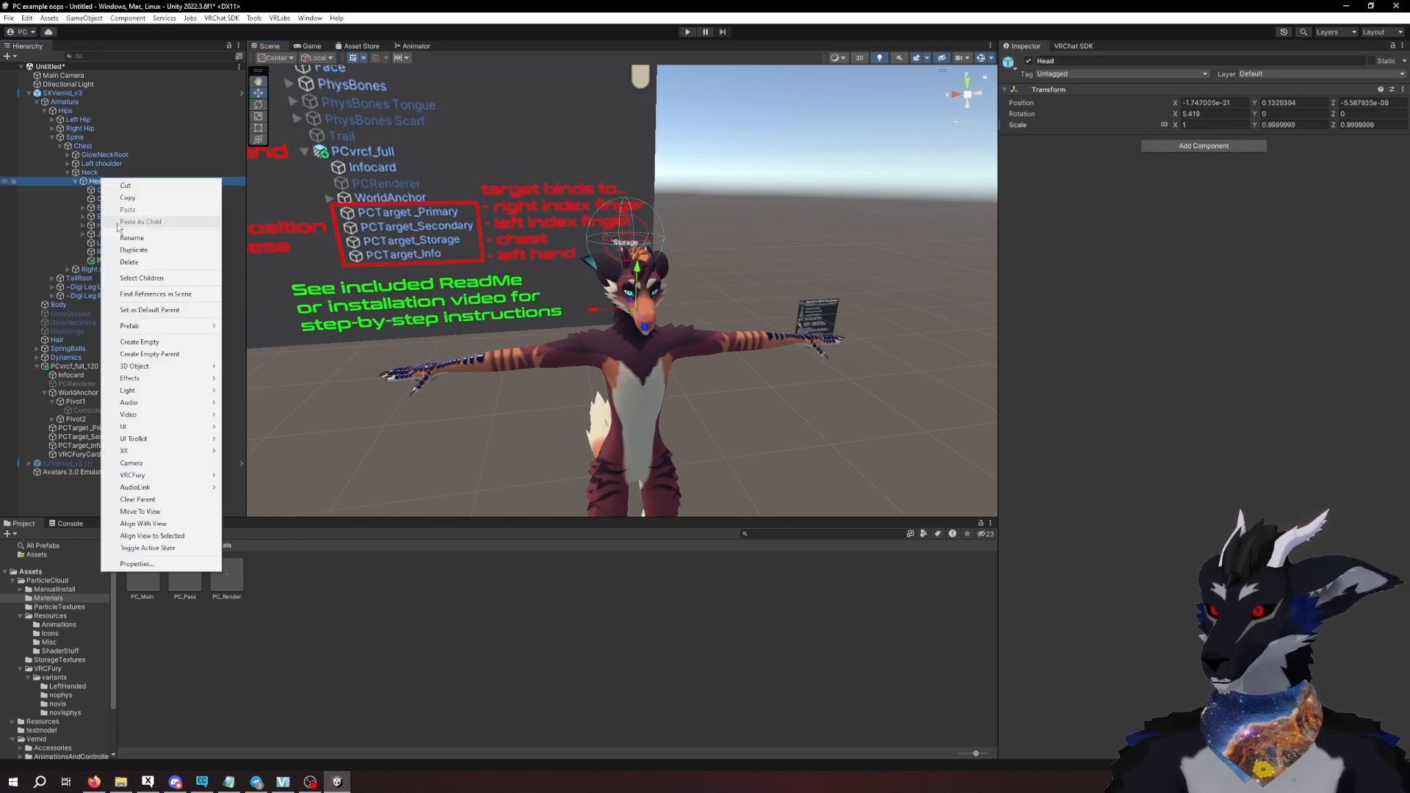
click(152, 342)
click(147, 261)
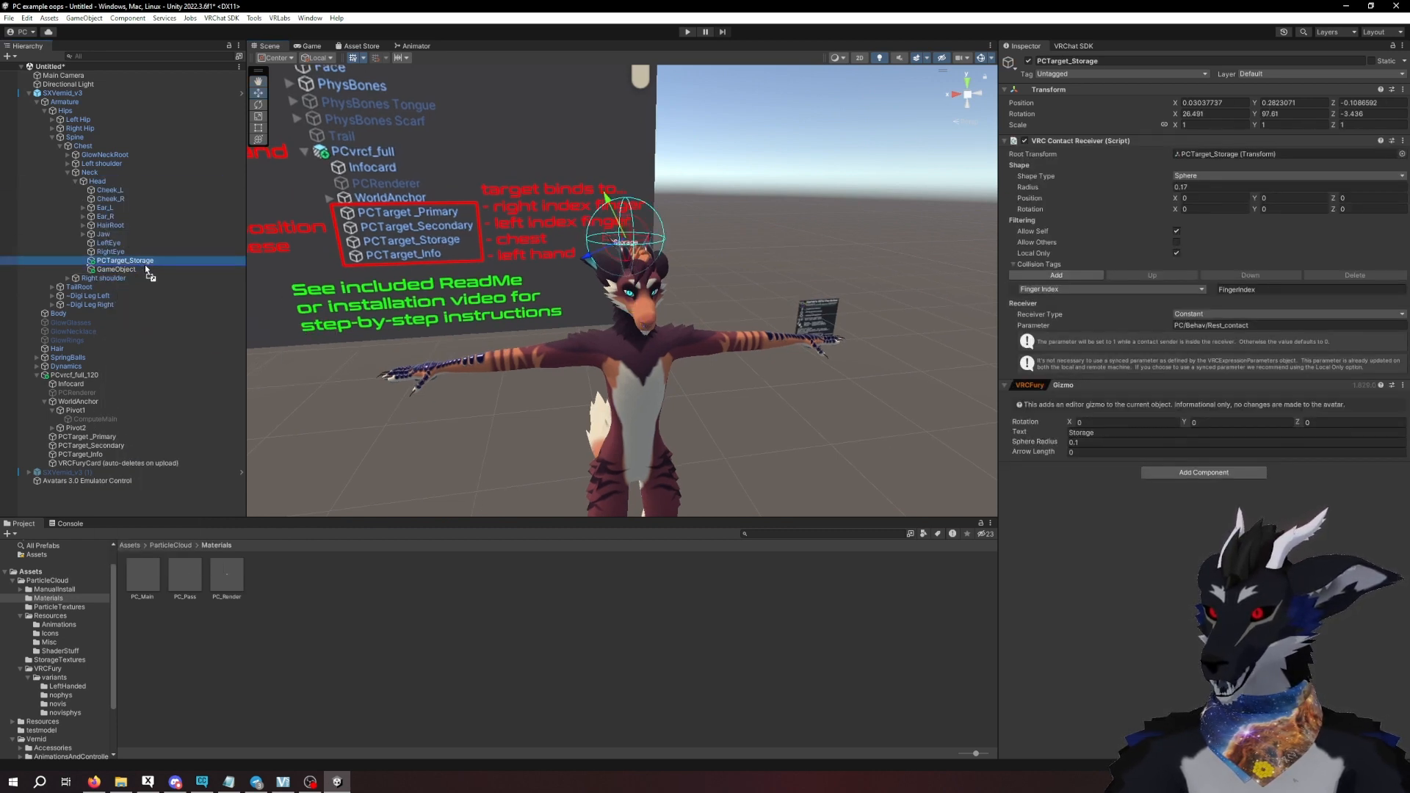
drag(149, 274, 142, 271)
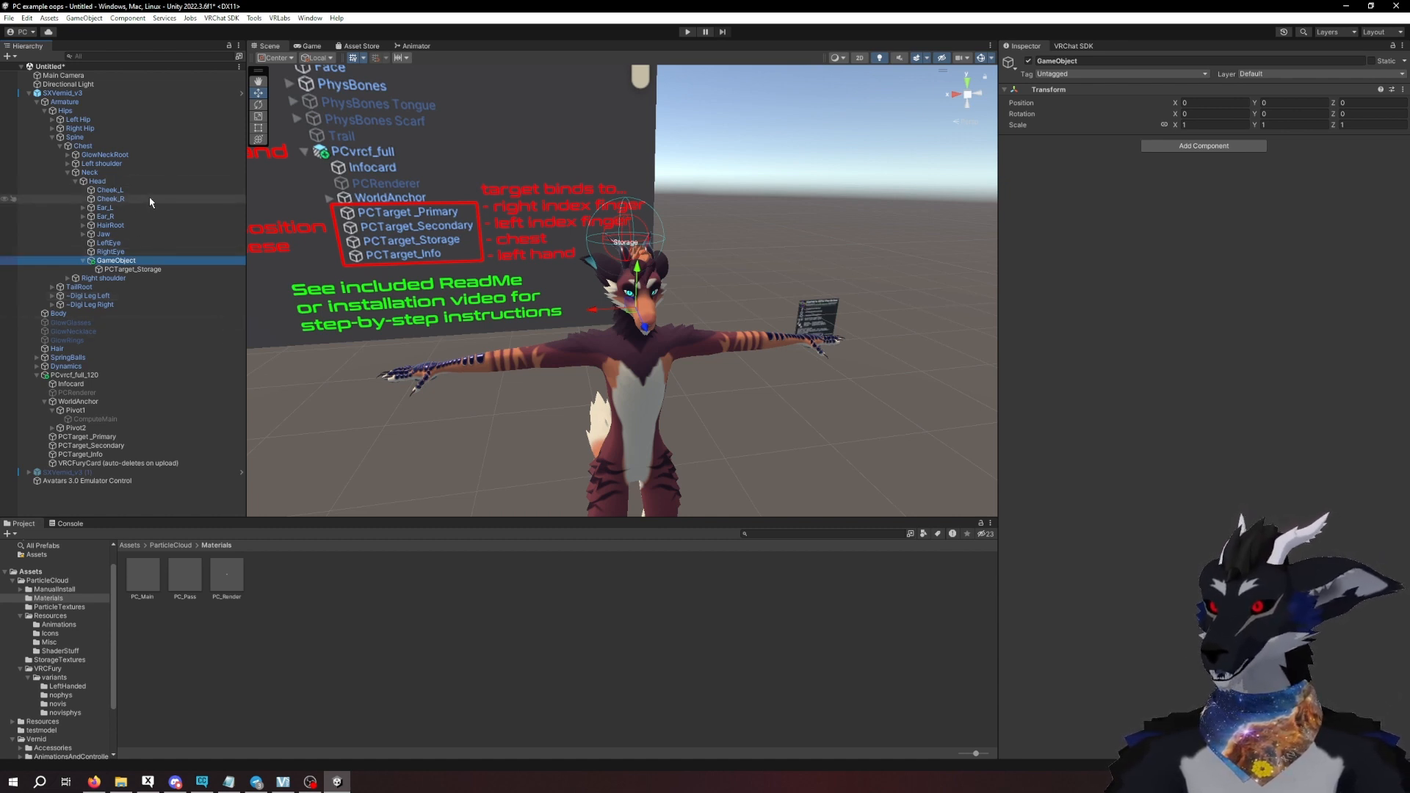
- Check the project's installed VRChat SDK package versions in Creator Companion, and return to Unity
click(123, 184)
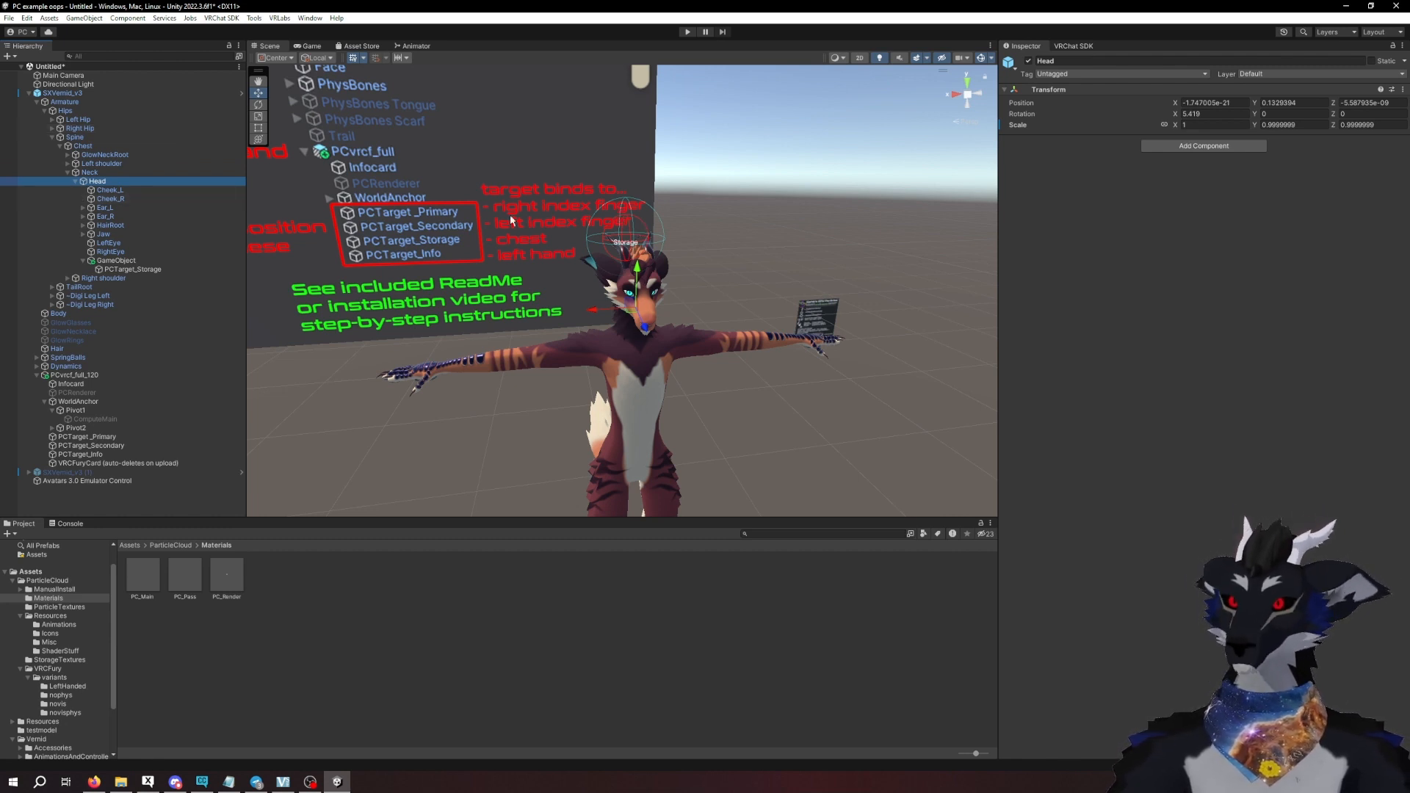
click(86, 94)
click(202, 781)
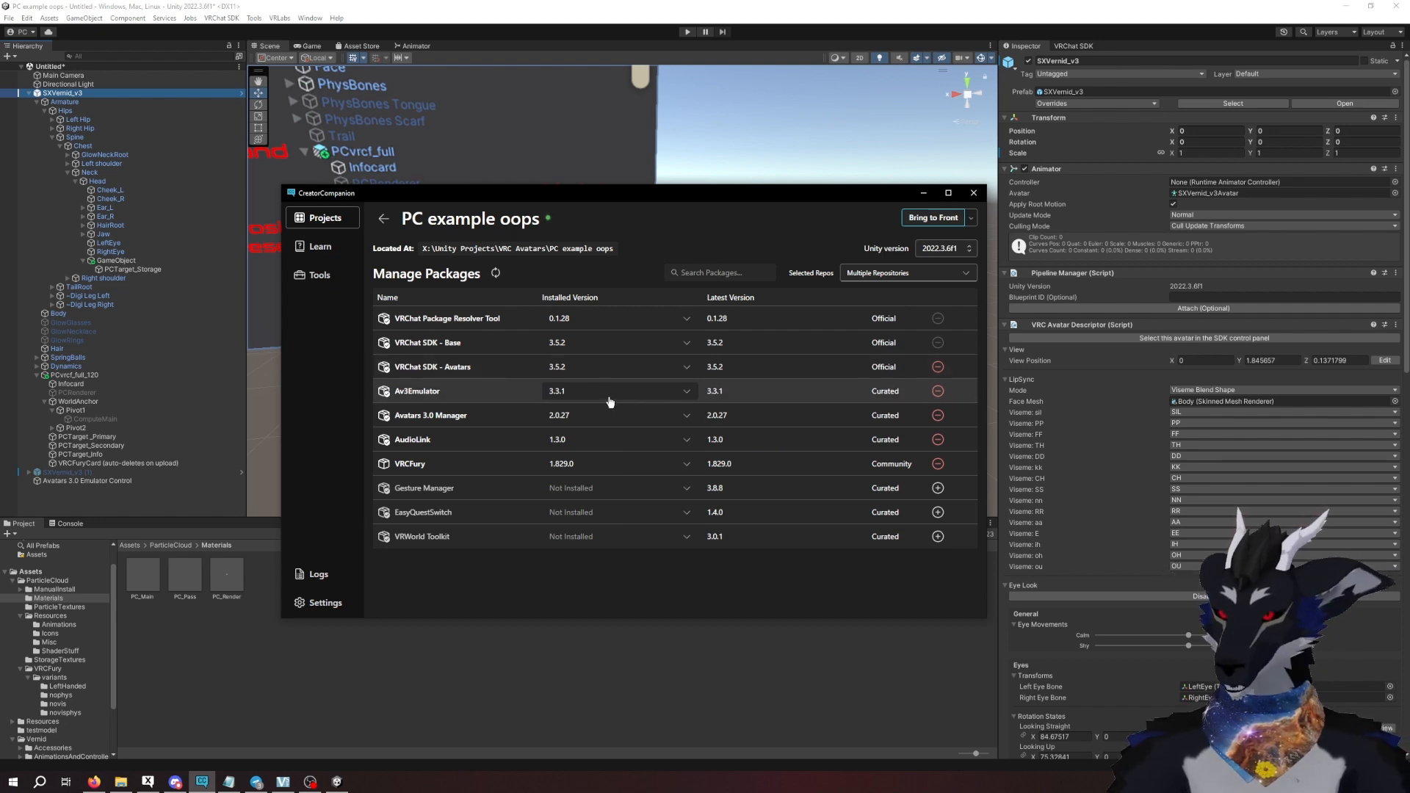
click(387, 655)
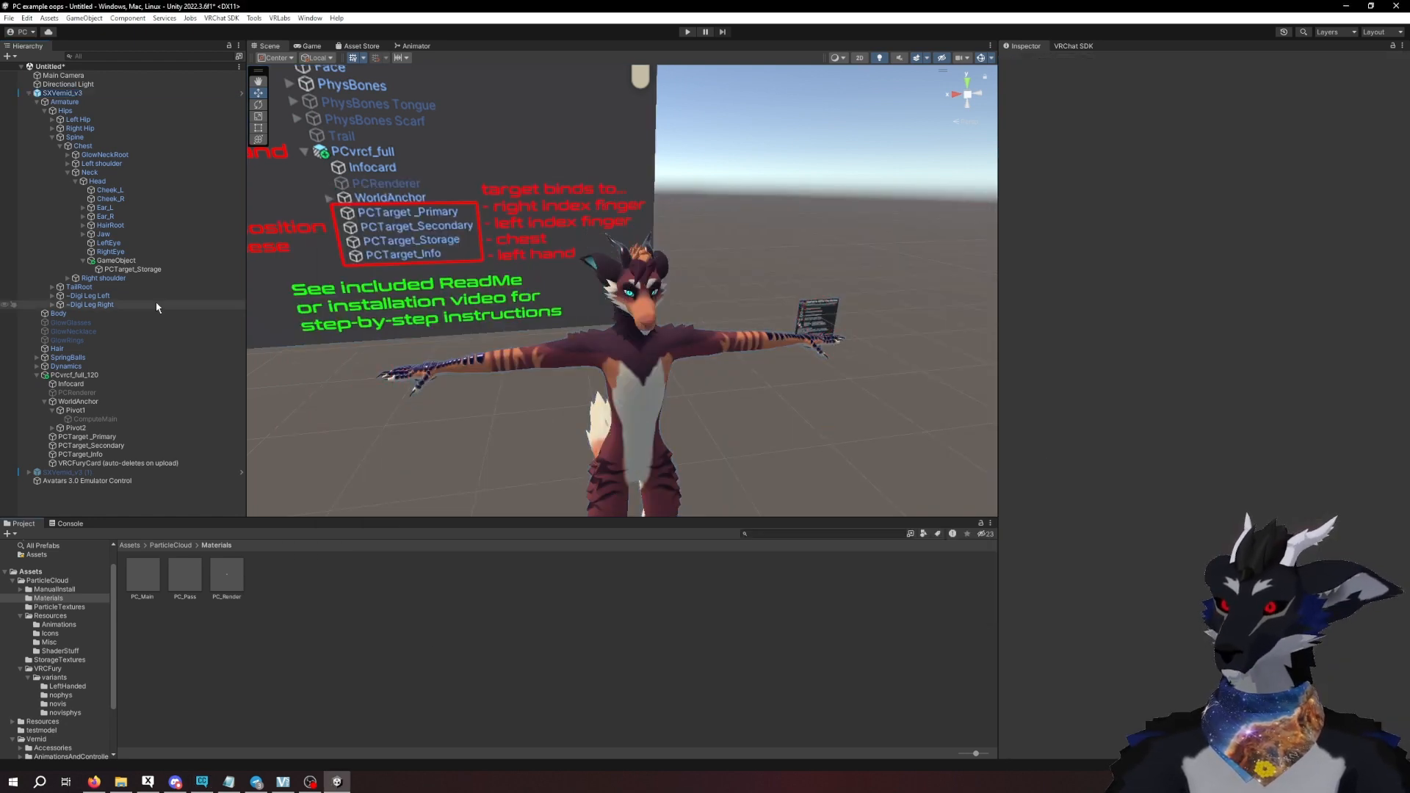
- Add a VRC Head Chop component to the SXVernid_v3 avatar root
click(63, 93)
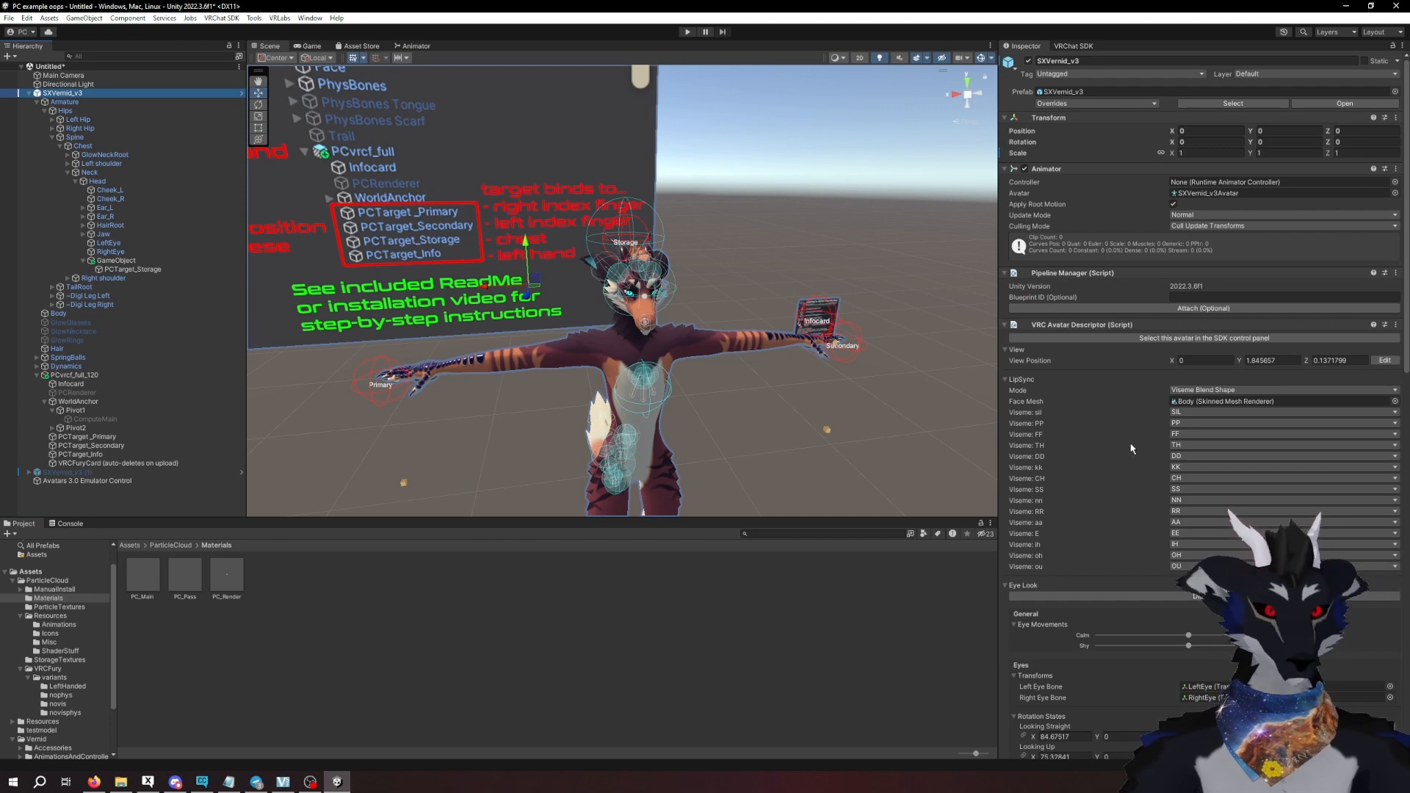
scroll(1132, 448, down, 15)
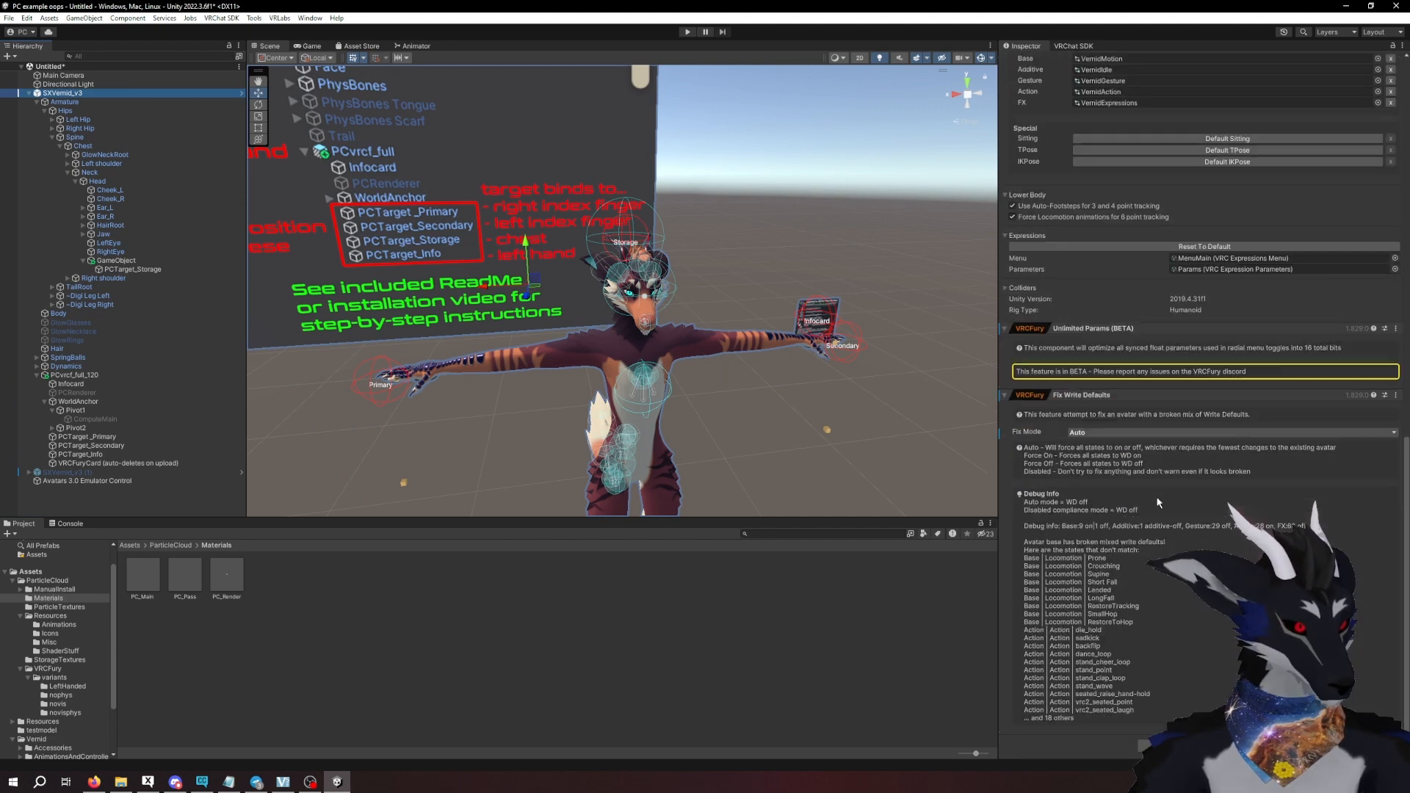
click(1179, 746)
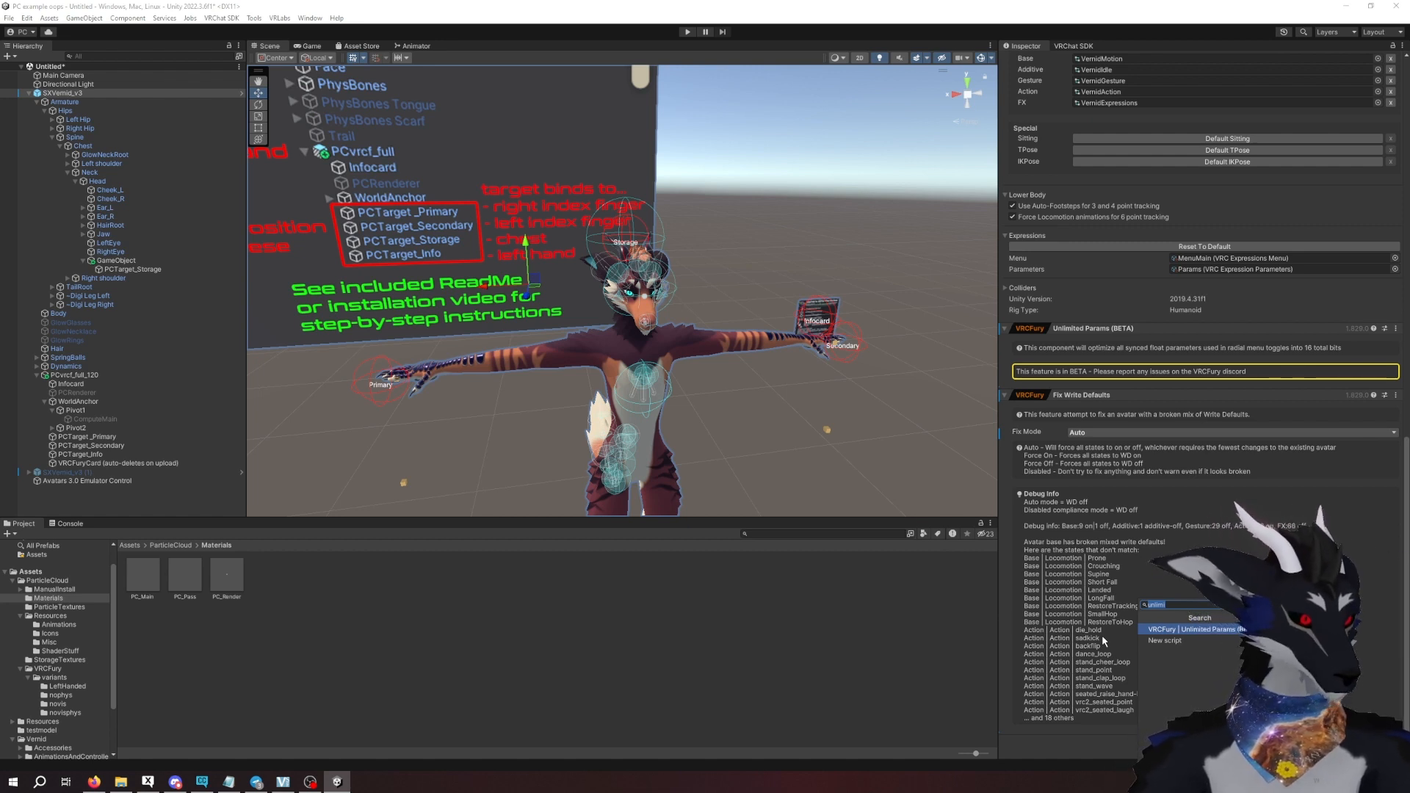
click(108, 94)
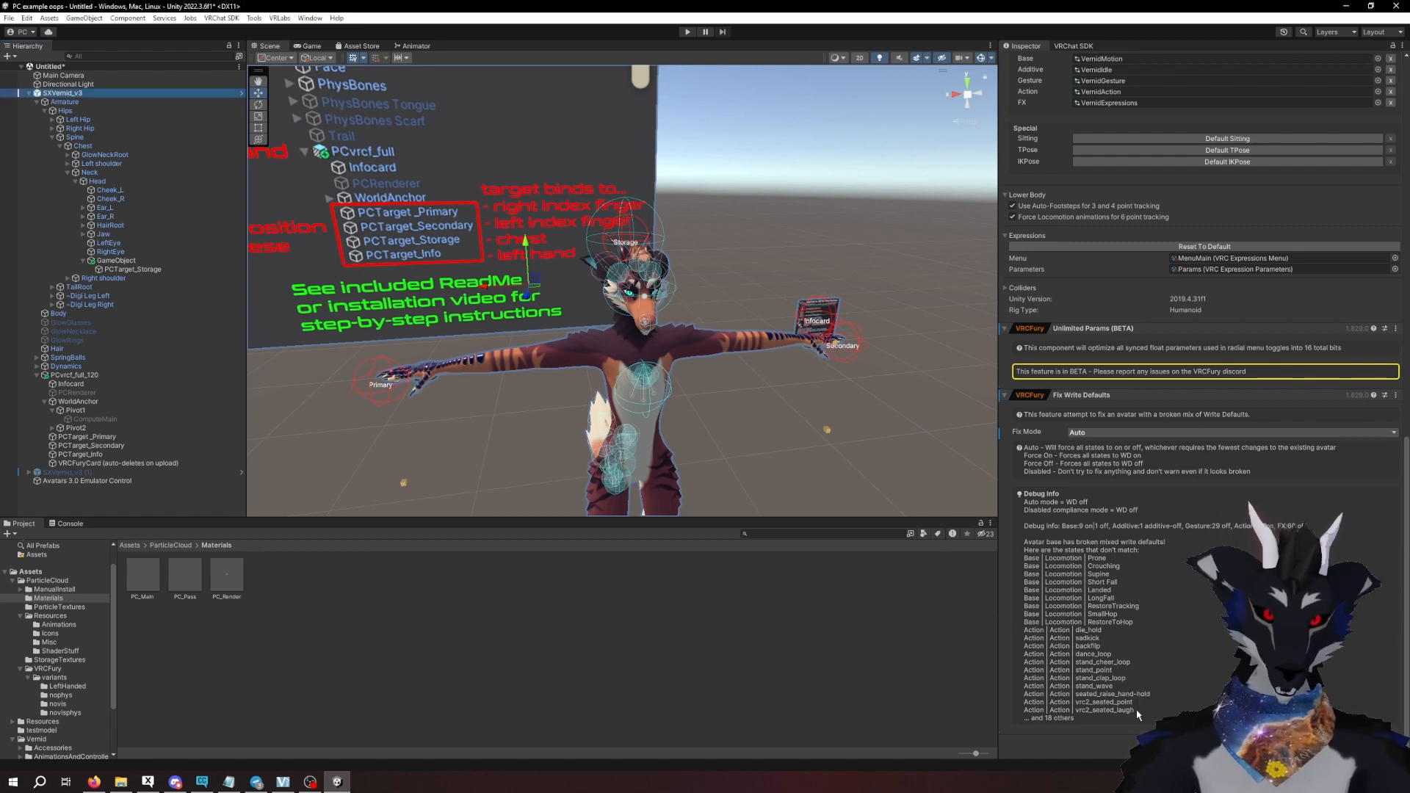
click(1192, 743)
text(h)
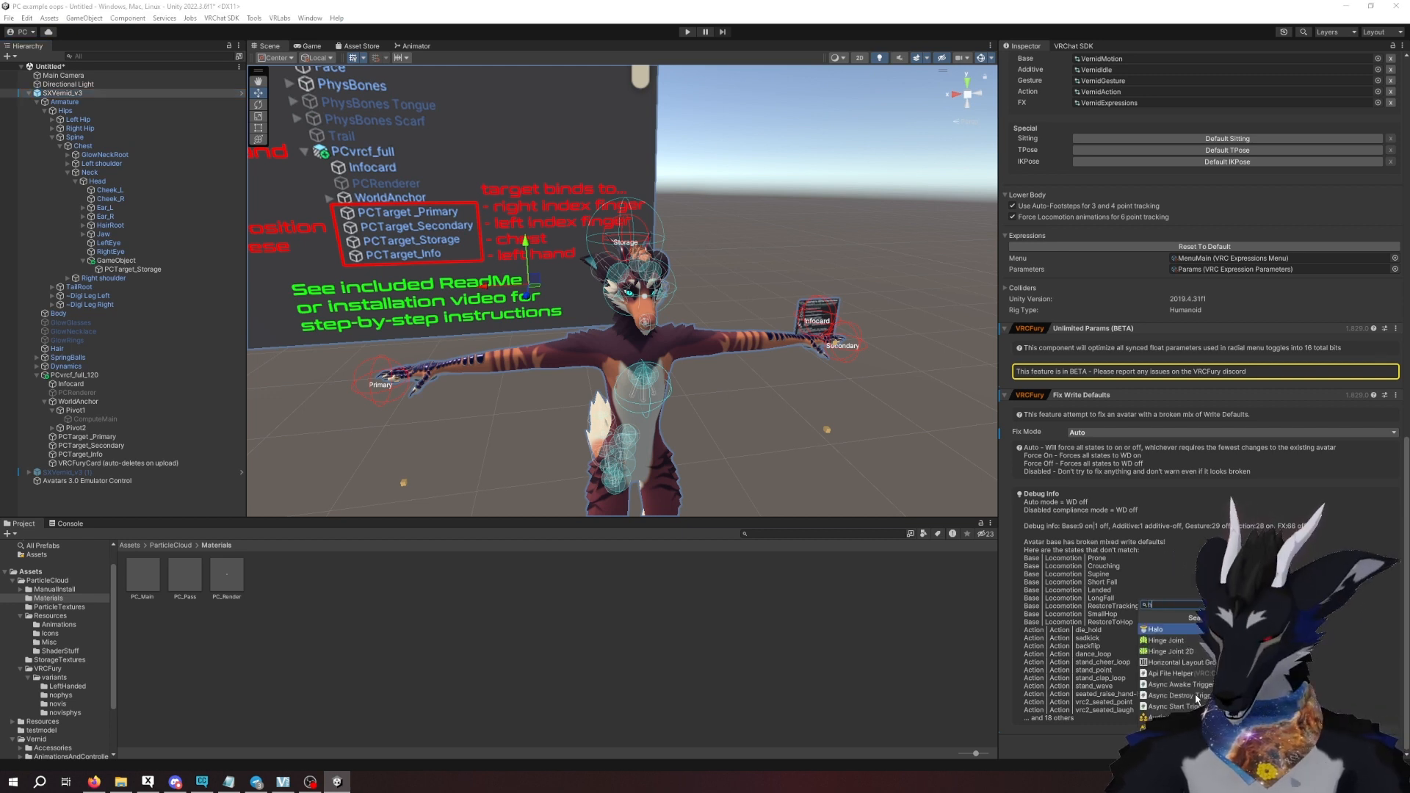
text(ead)
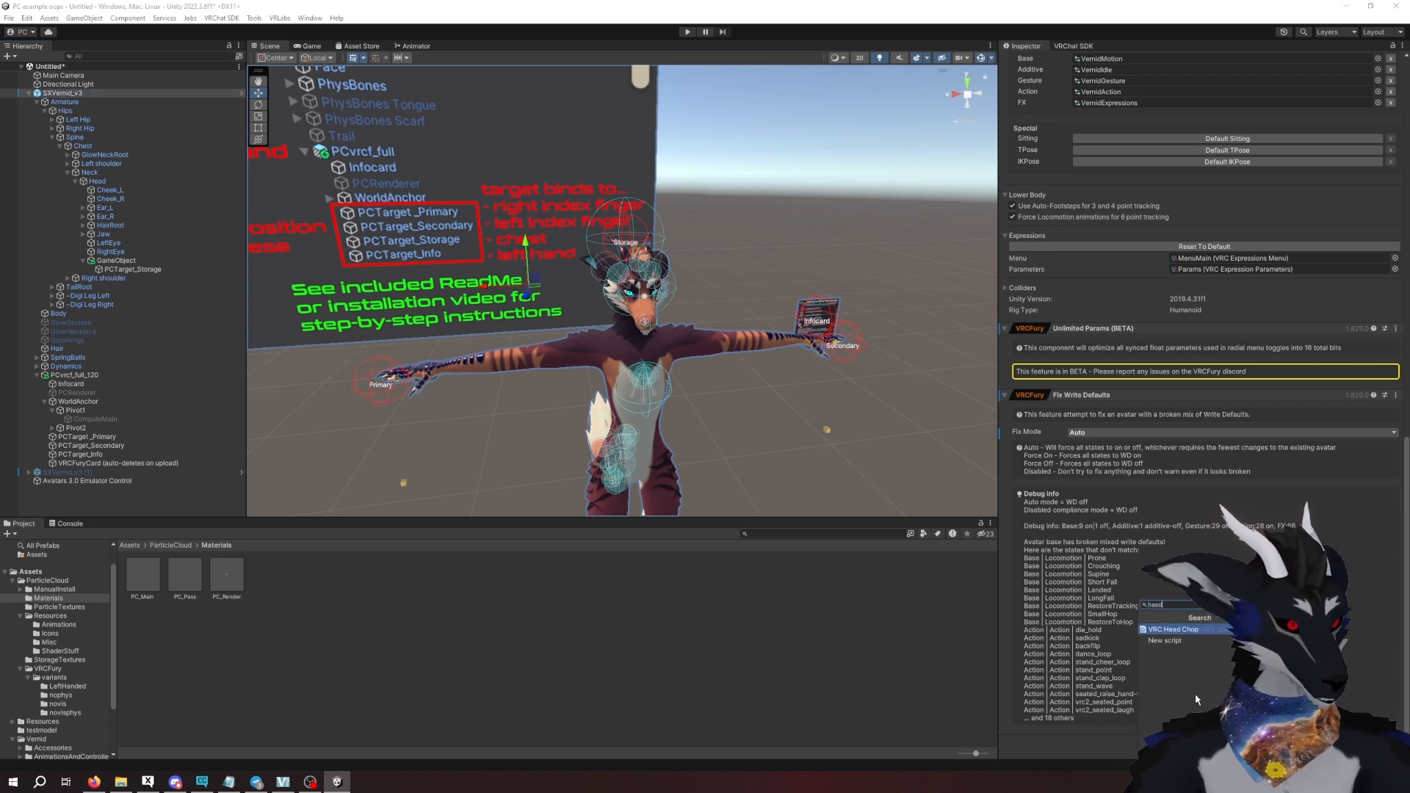
click(1190, 633)
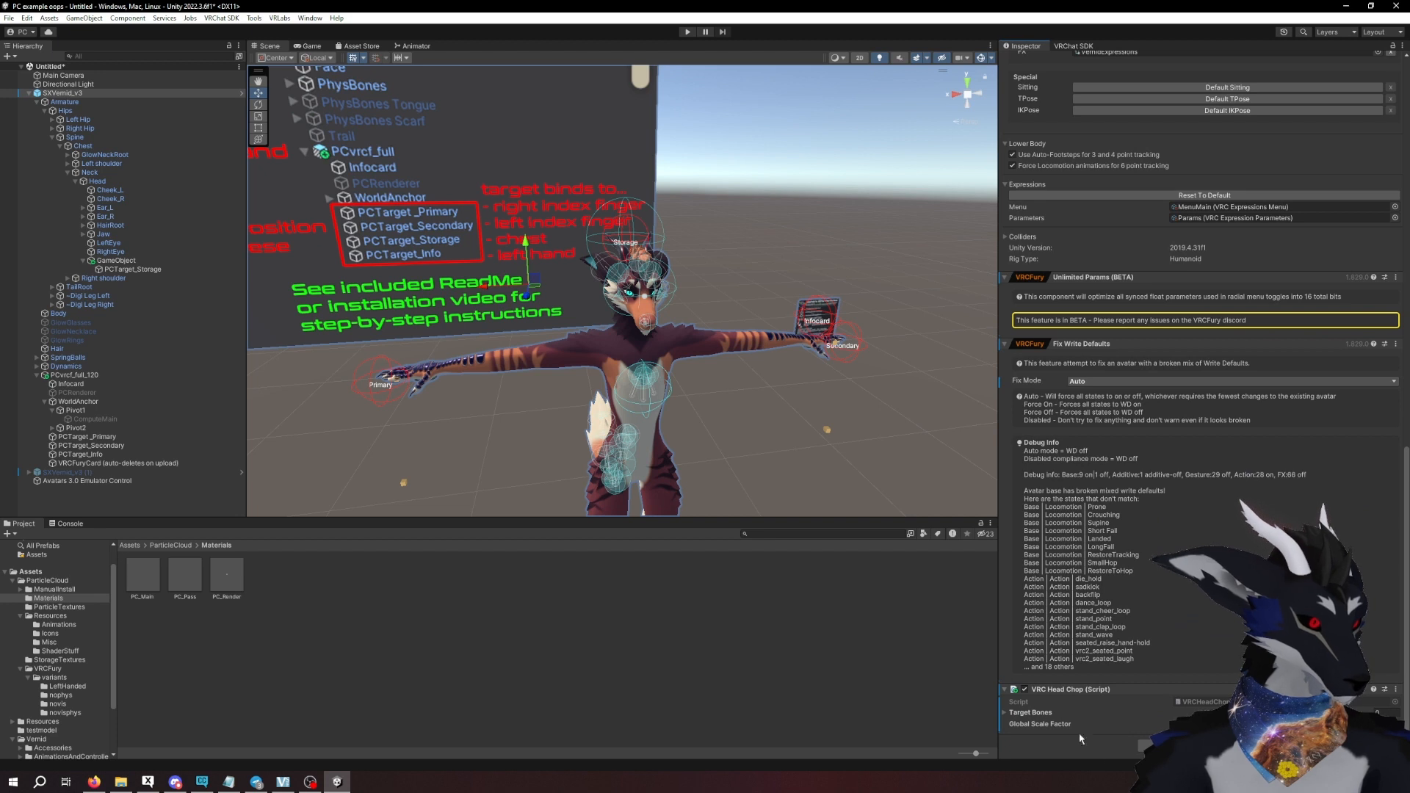
- Add one target bone entry to the VRC Head Chop component and assign PCTarget_Storage as its transform
click(1030, 713)
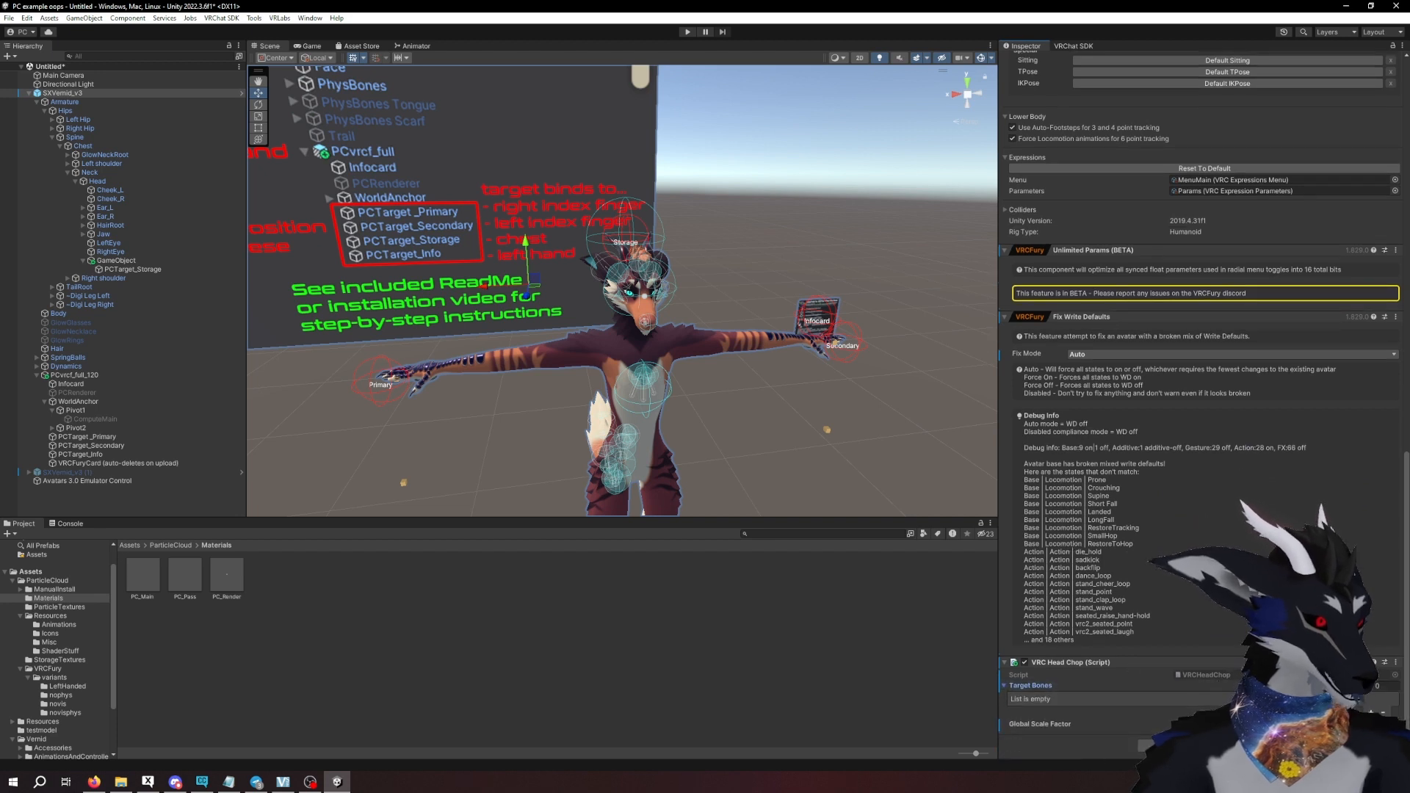
click(1371, 711)
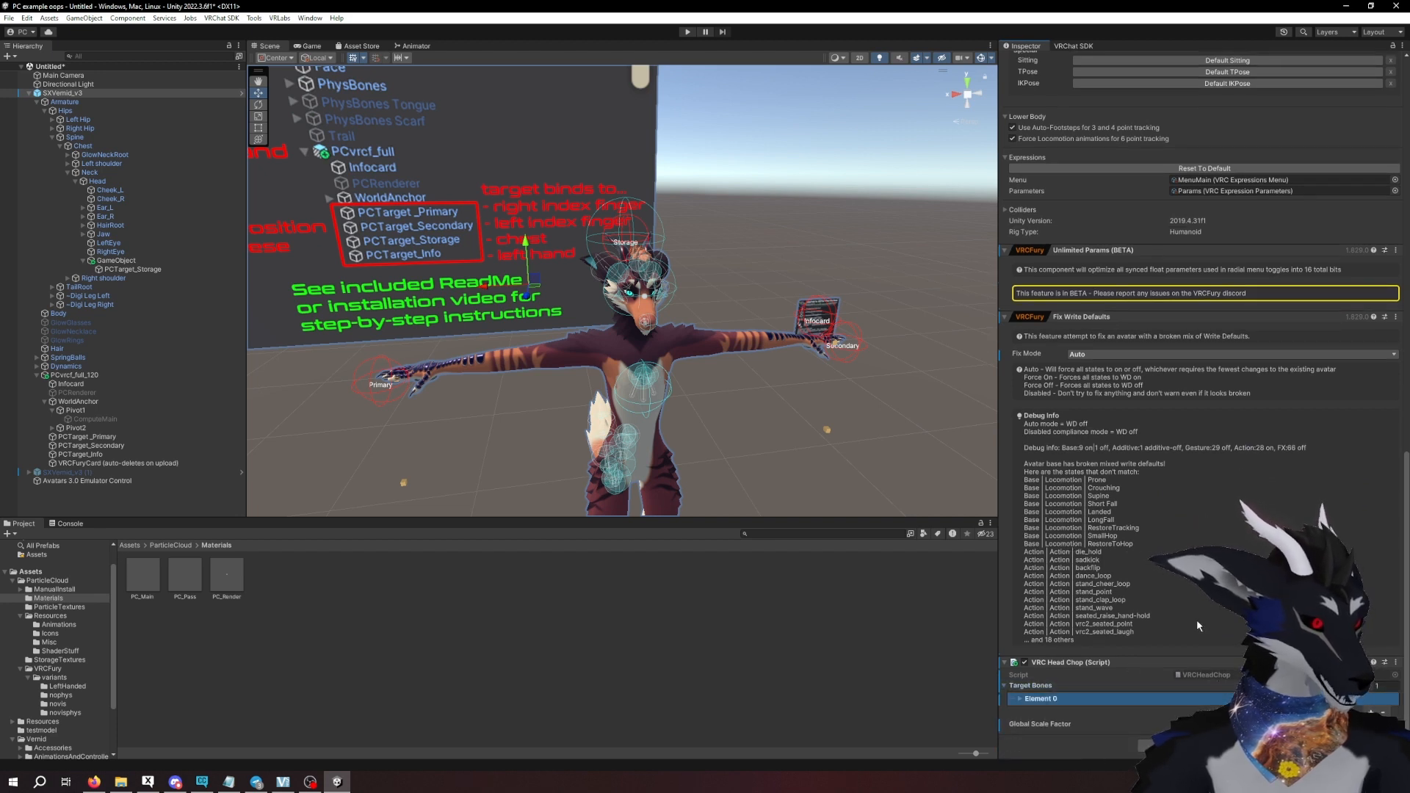
click(1021, 698)
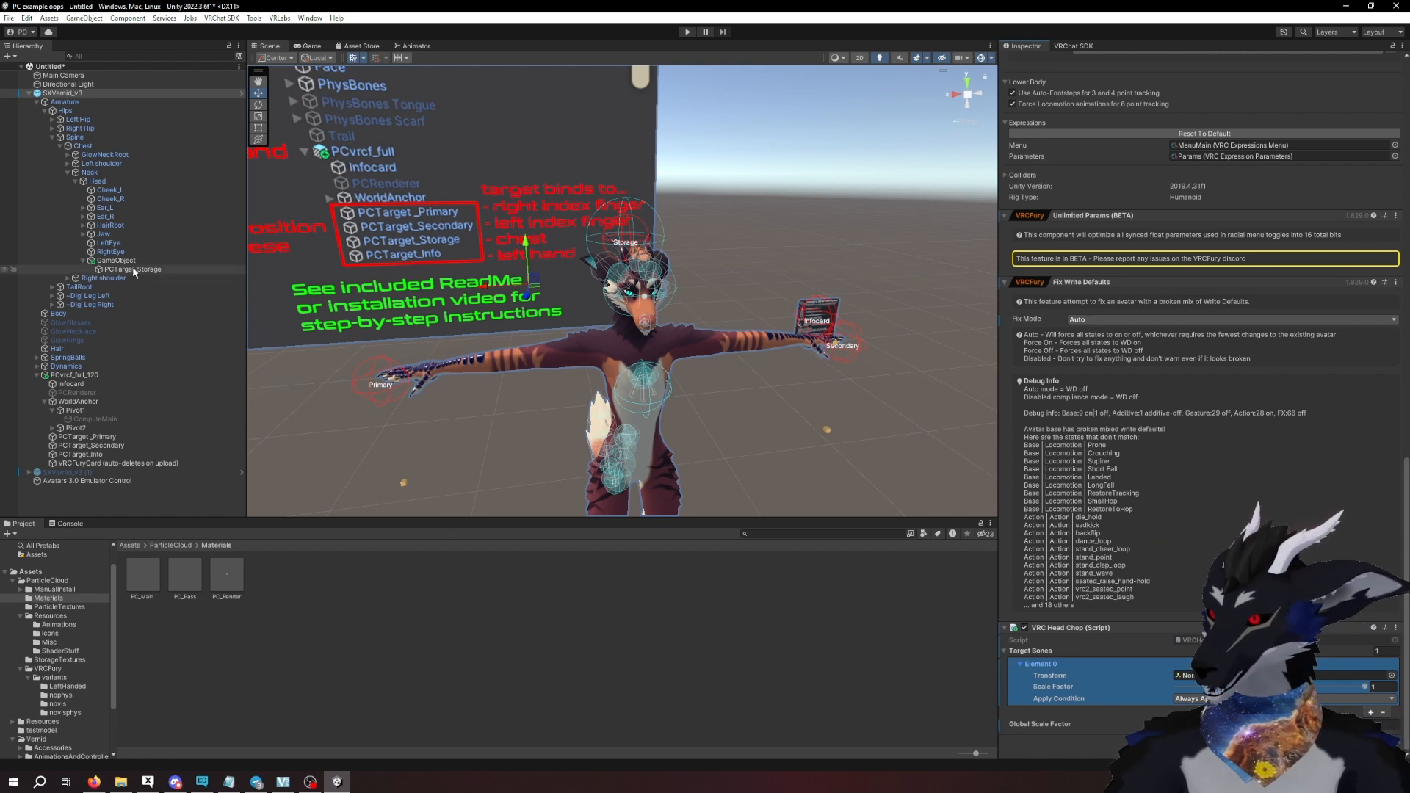
drag(127, 271, 1193, 675)
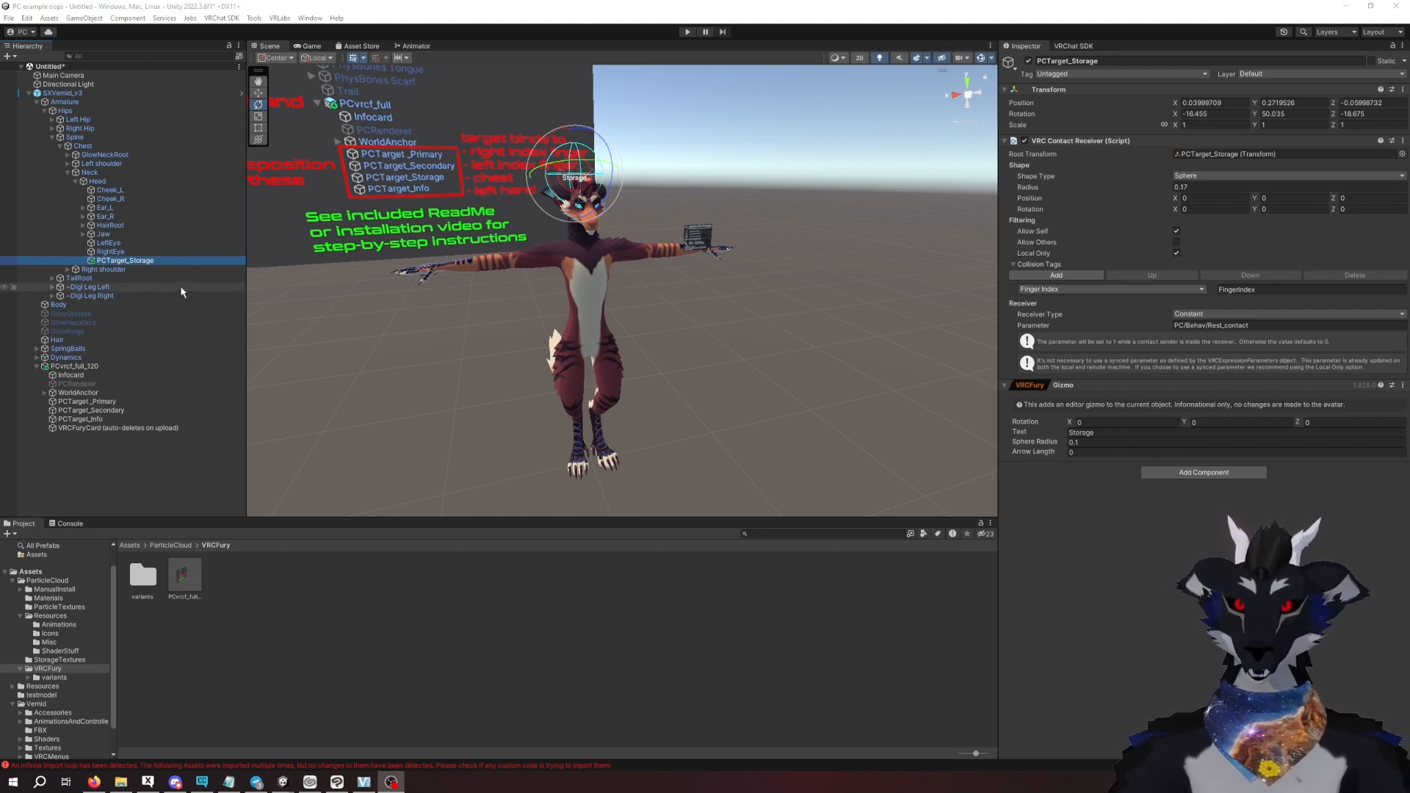
- Examine the contact receiver radius of PCTarget_Storage and its sphere around the avatar's head
click(119, 262)
scroll(573, 162, up, 5)
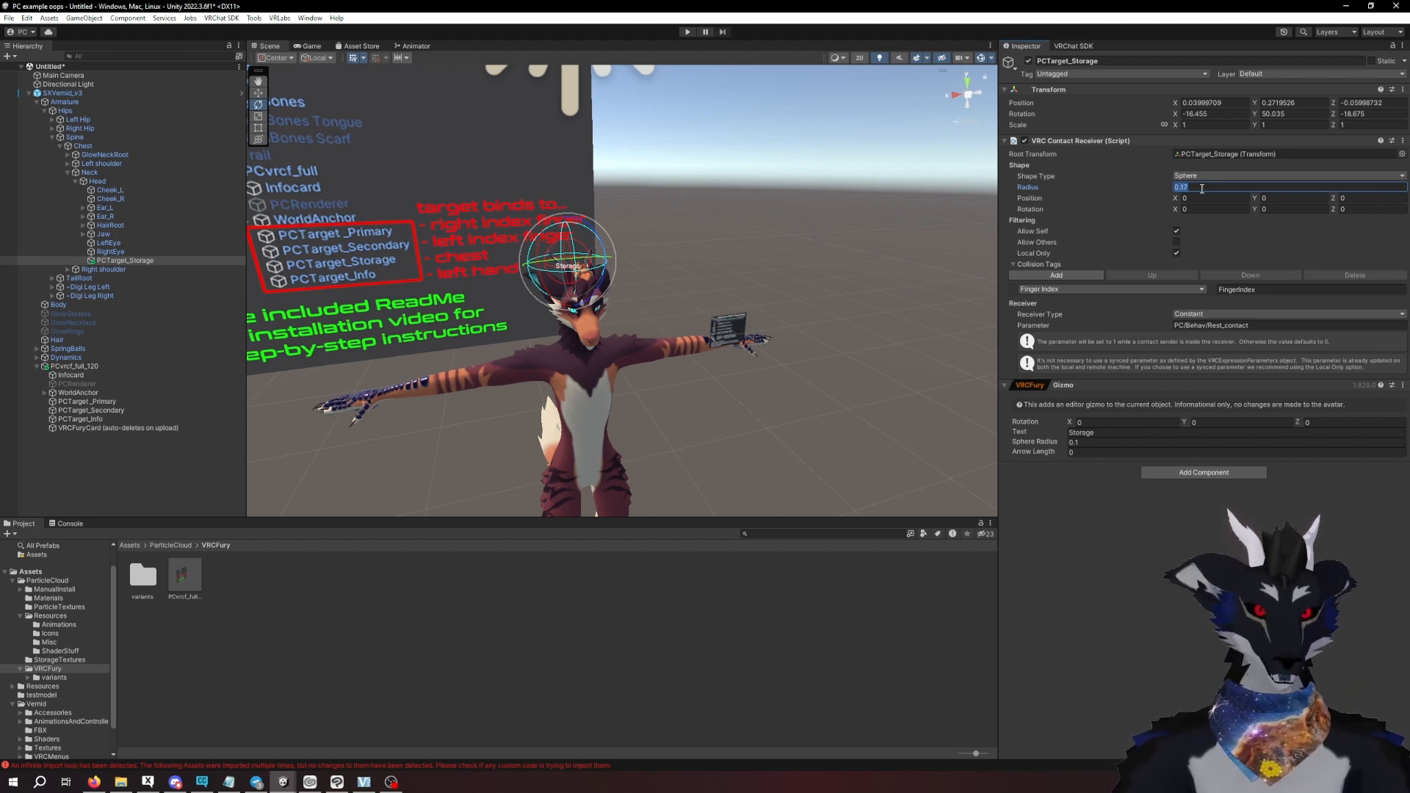
scroll(693, 360, down, 5)
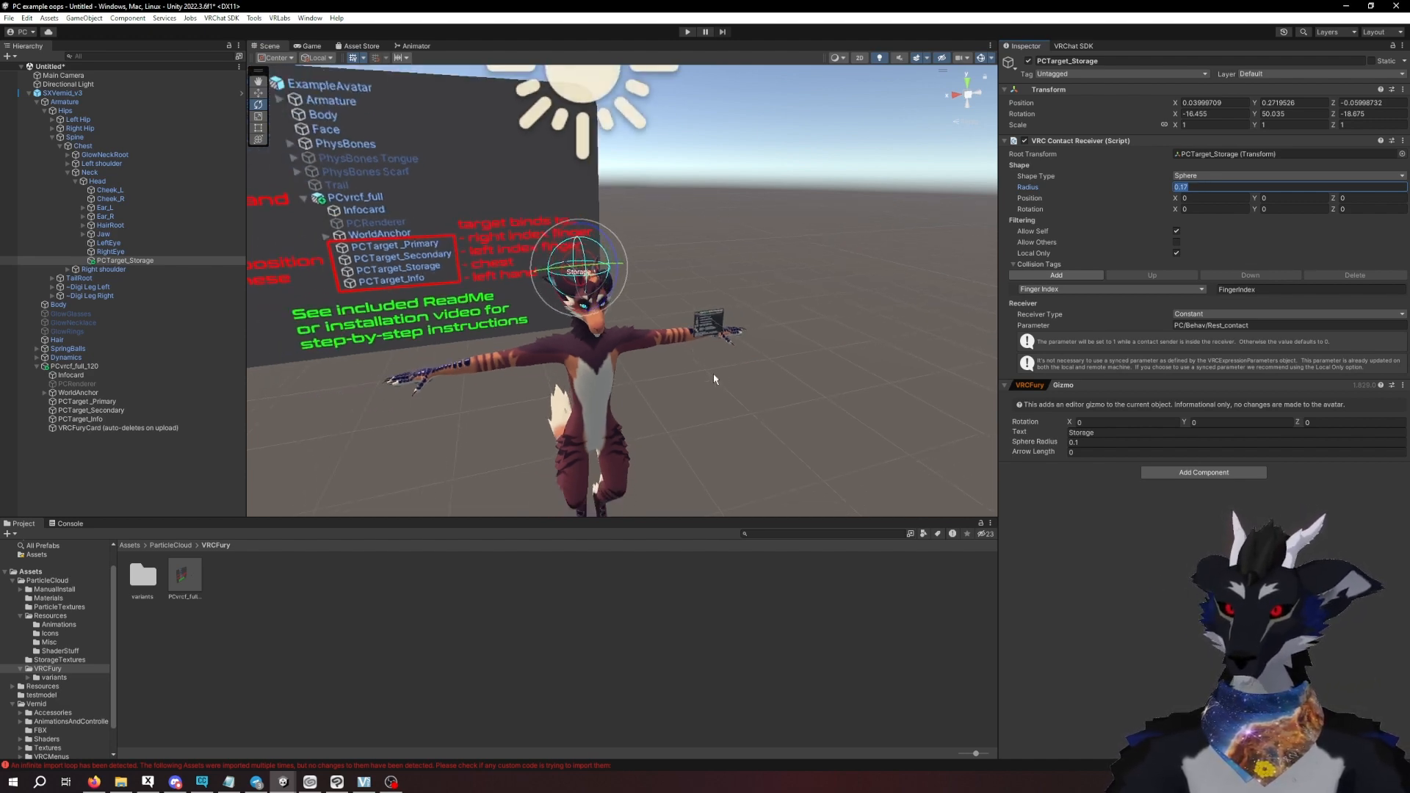
scroll(778, 304, up, 3)
scroll(780, 309, down, 2)
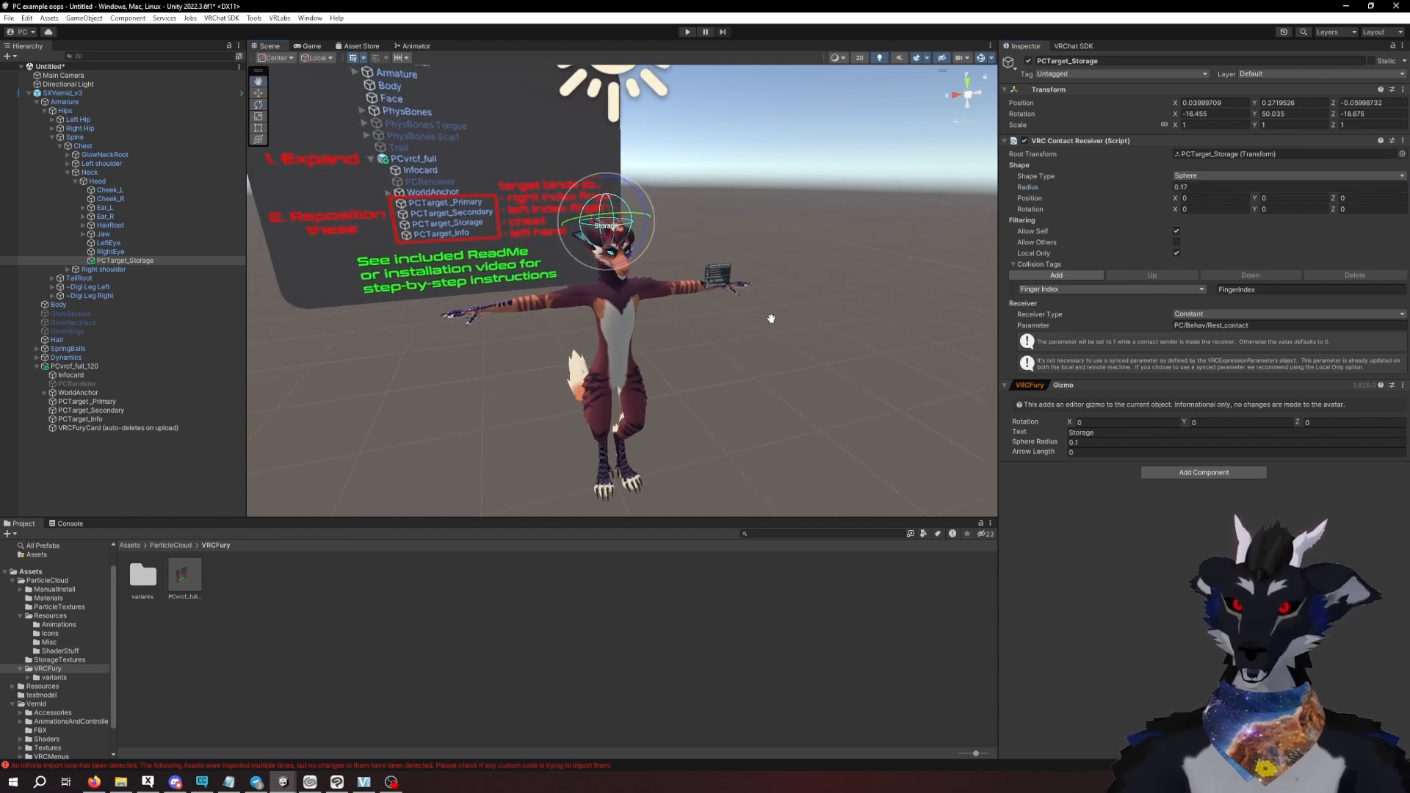
scroll(705, 338, down, 2)
- Delete the VRCFuryCard instruction board from the PCvrcf_full_120 prefab and view the avatar without it
click(455, 265)
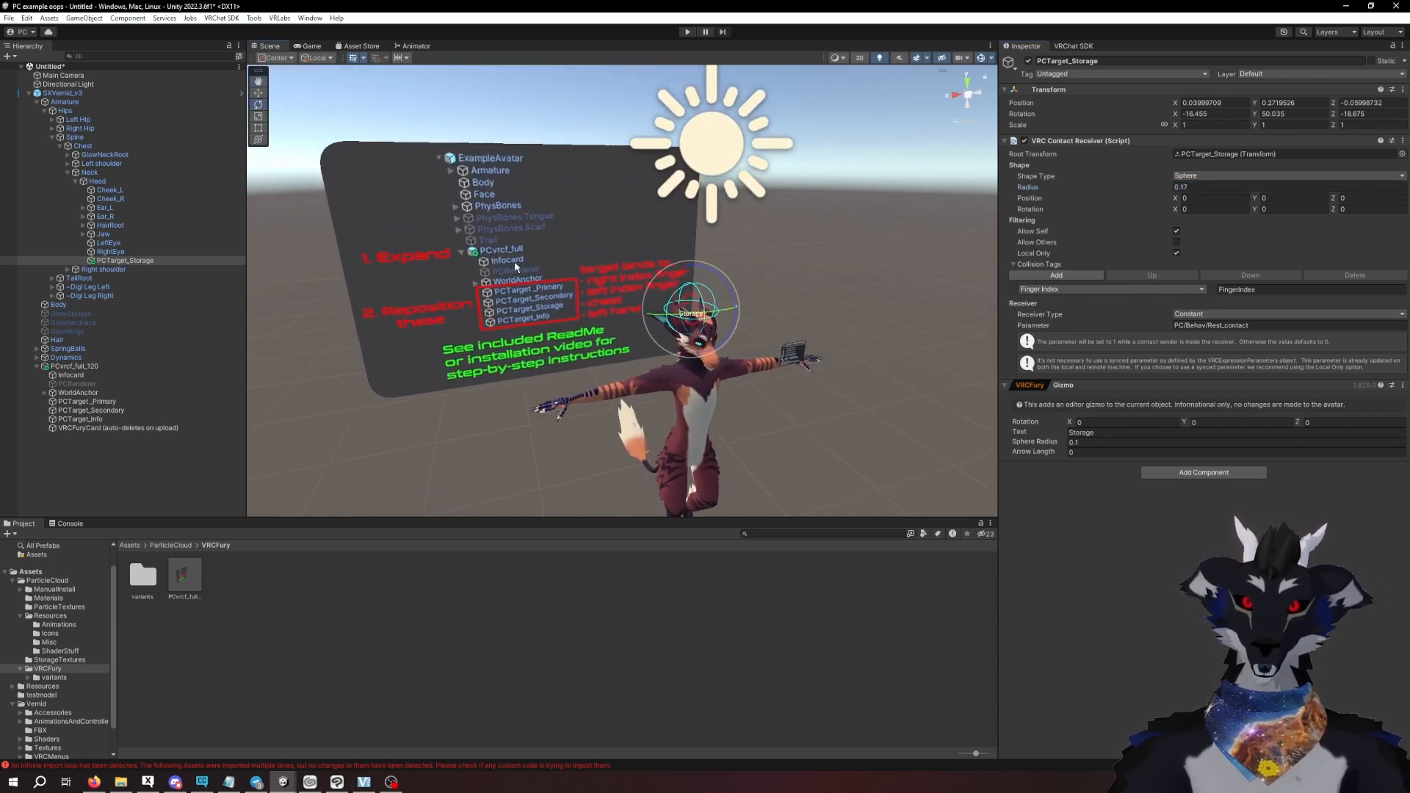
middle_drag(664, 342, 608, 304)
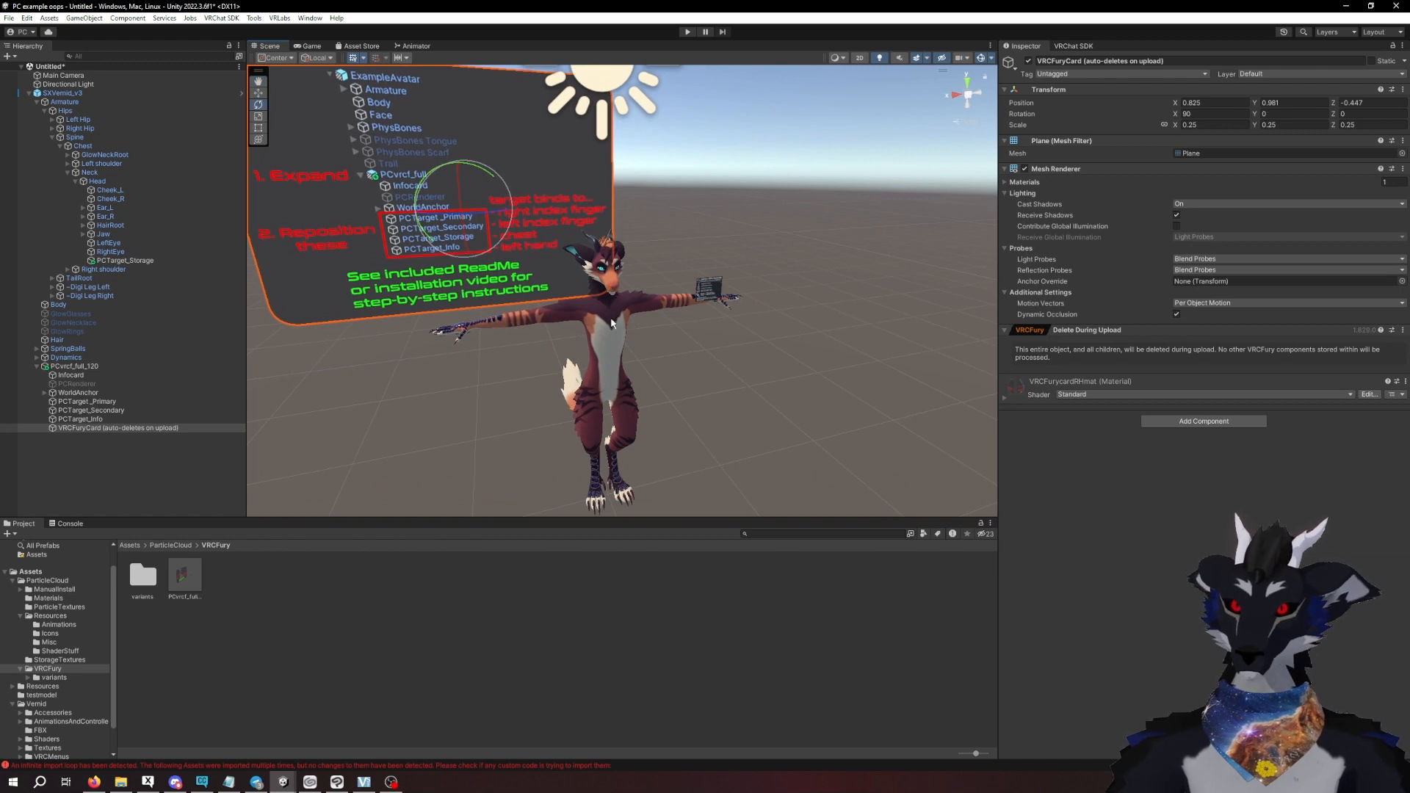
right_click(84, 428)
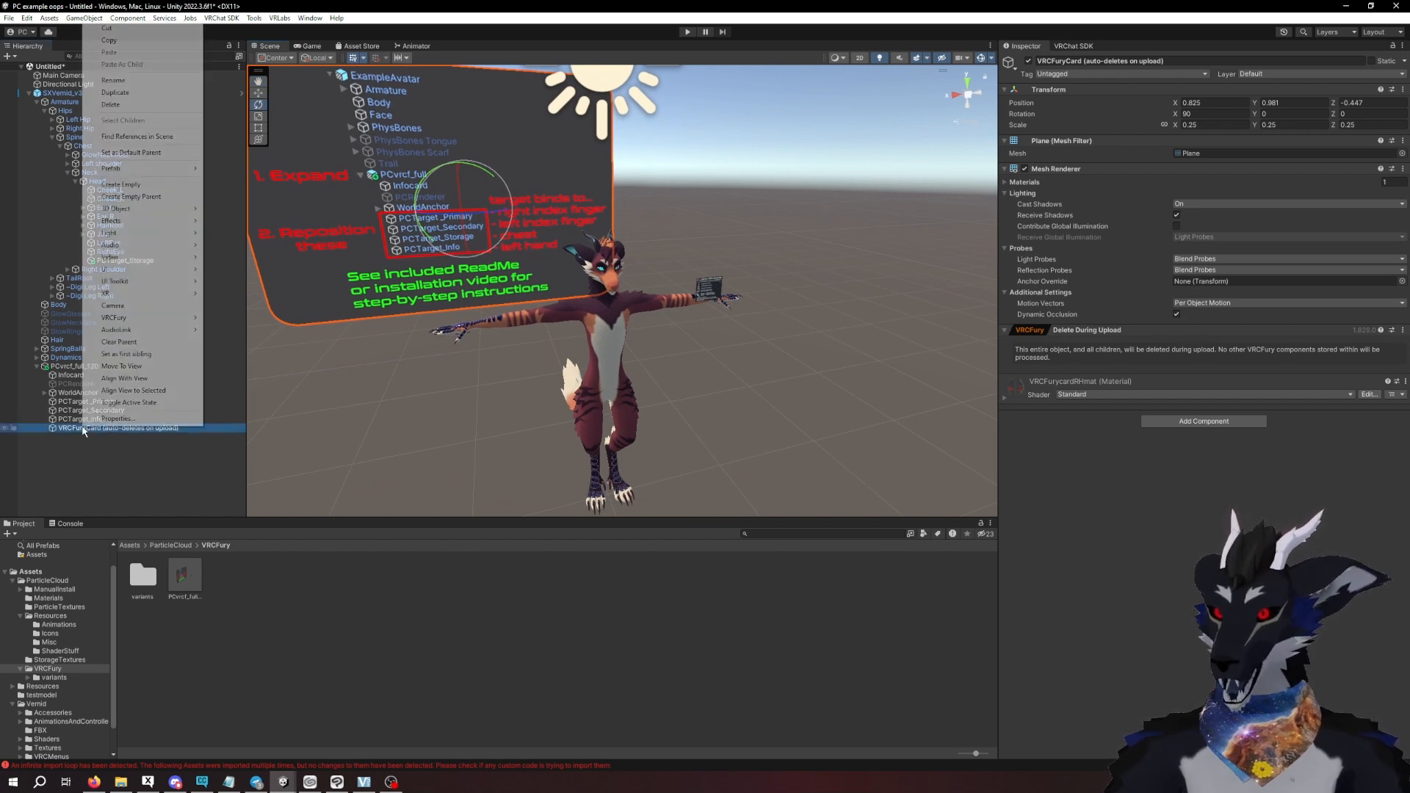
click(139, 107)
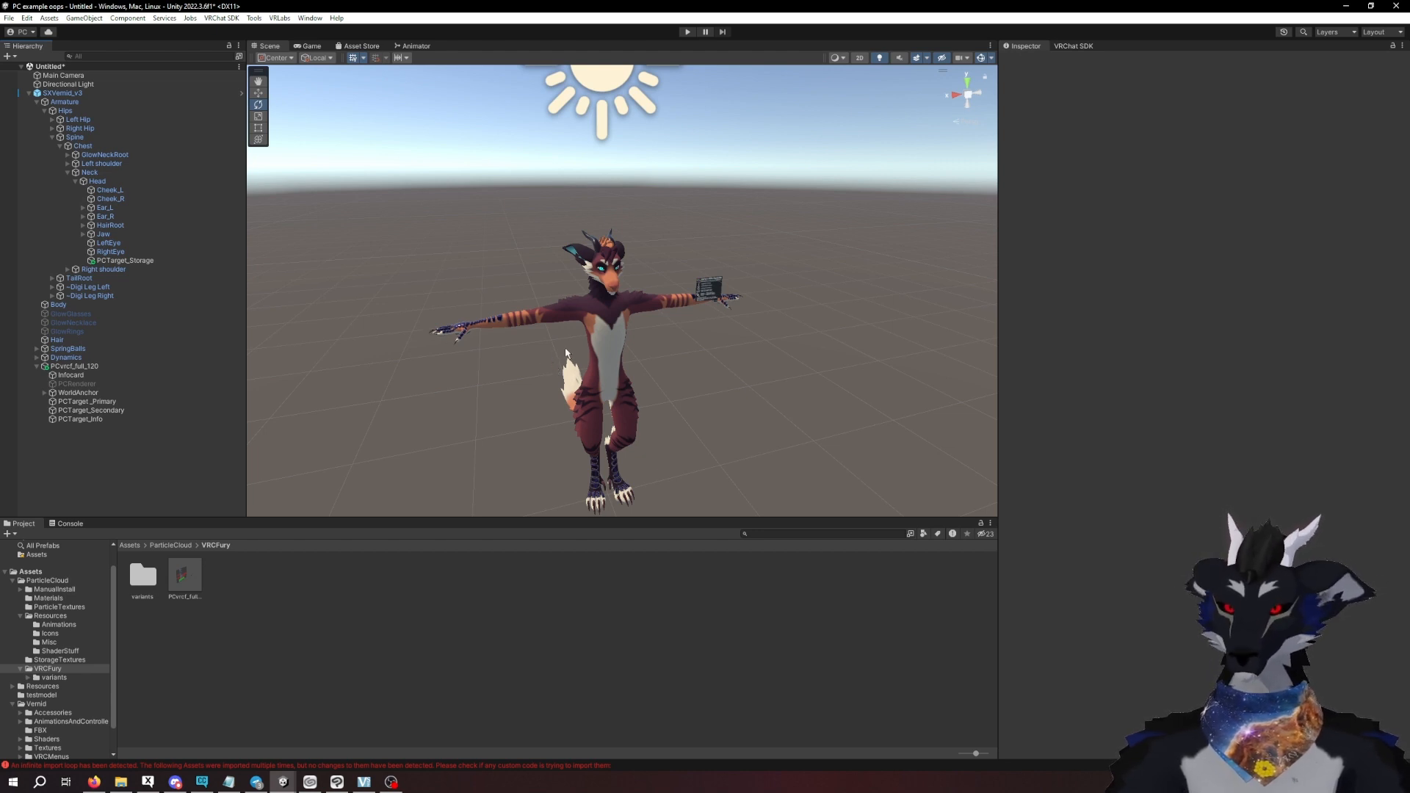
scroll(671, 356, down, 3)
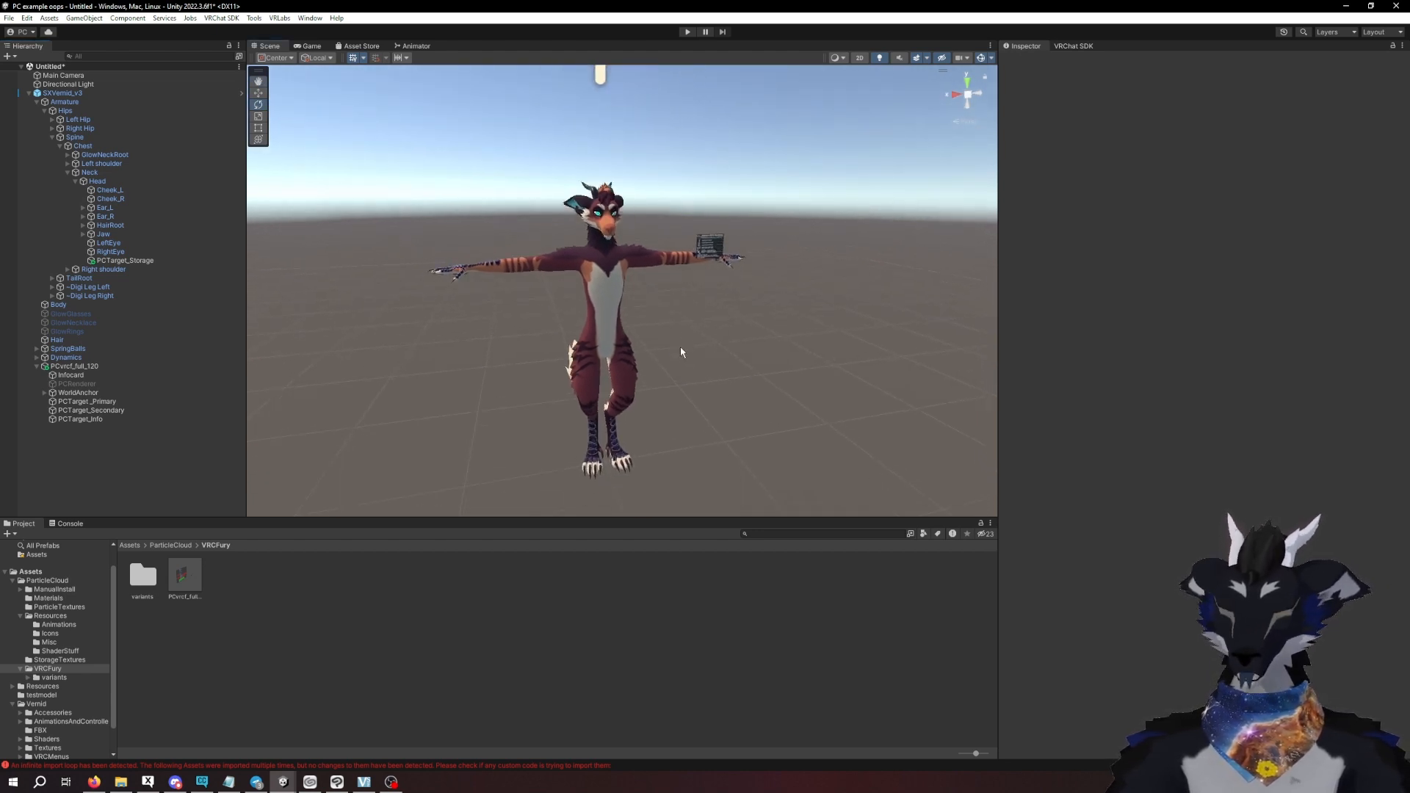